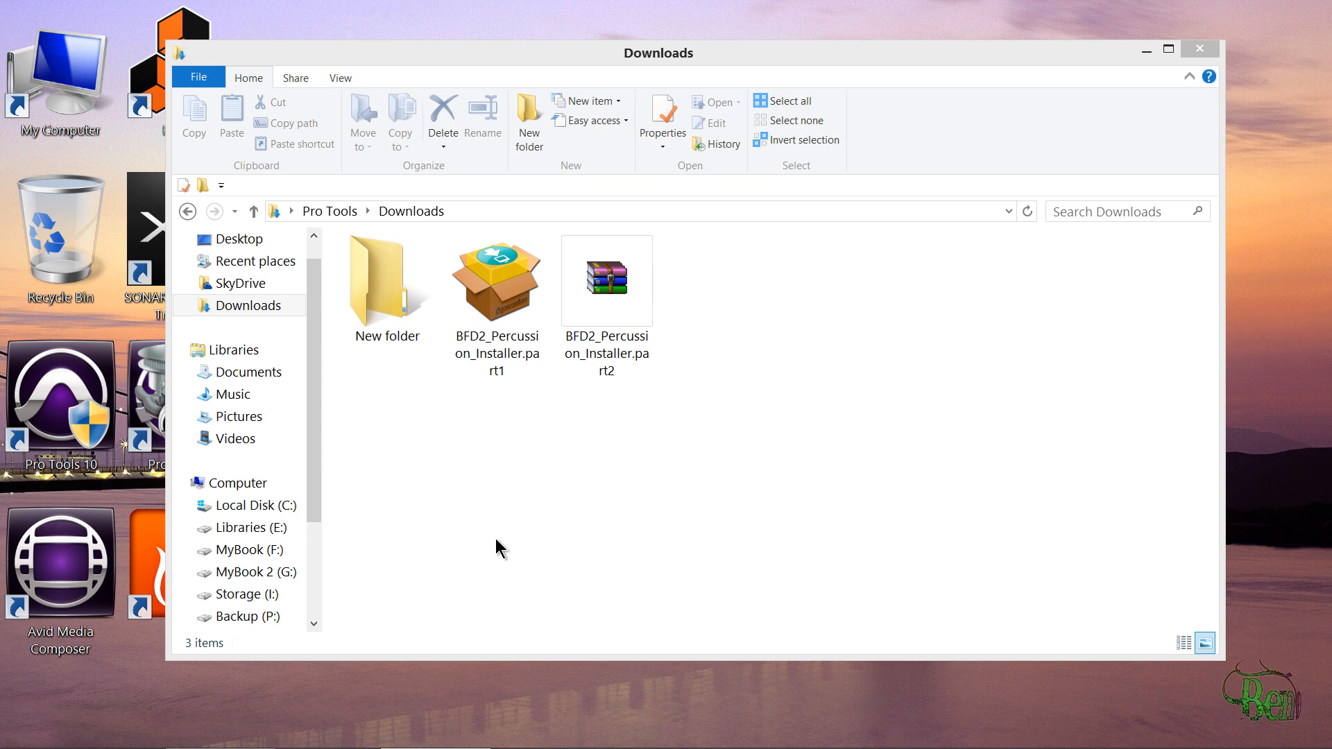
- Launch the BFD2_Percussion_Installer.part1 installer and agree to its license conditions
click(506, 297)
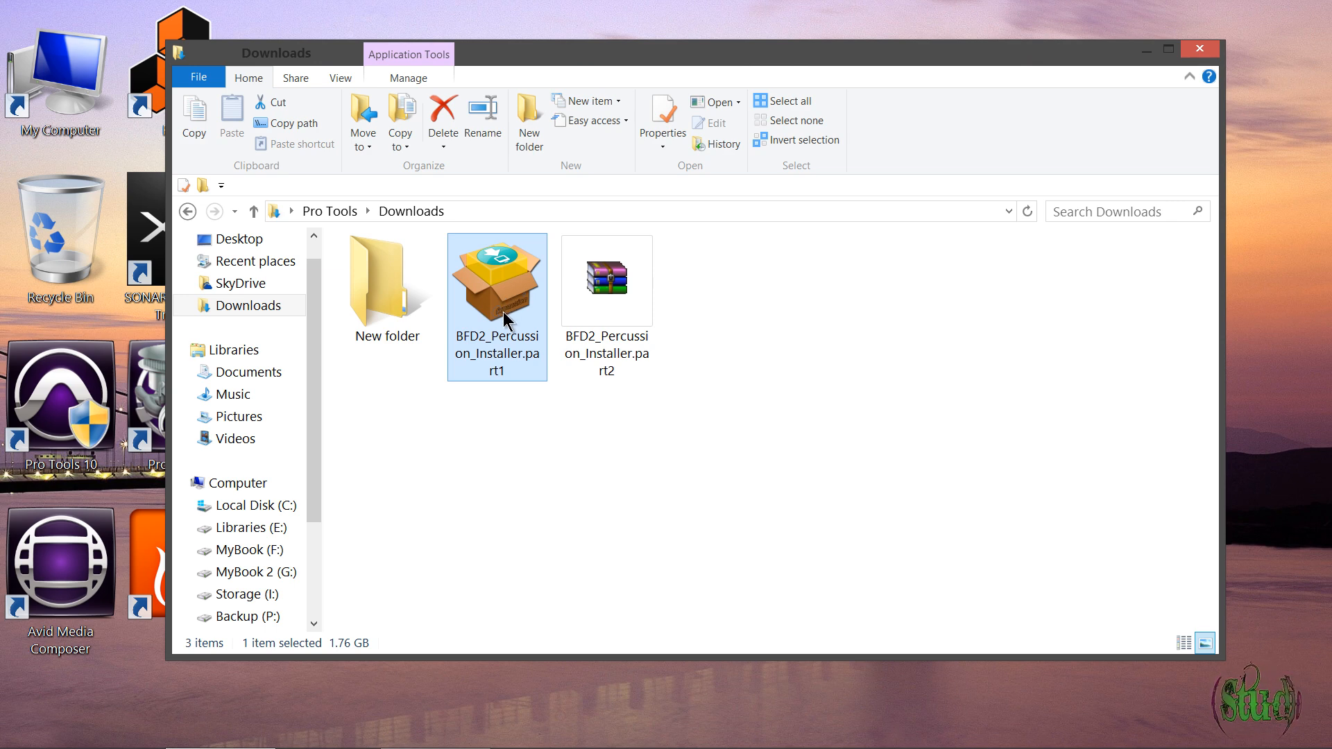
double_click(502, 310)
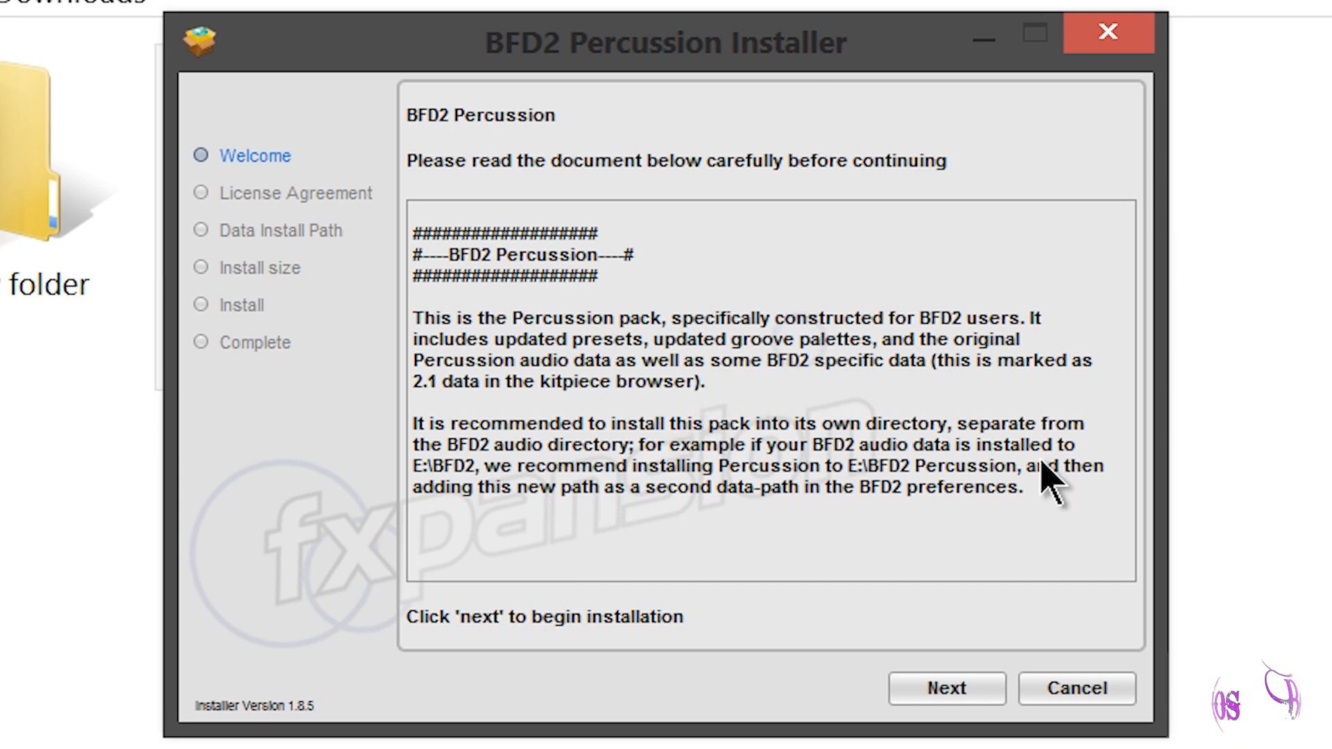
click(943, 693)
click(656, 616)
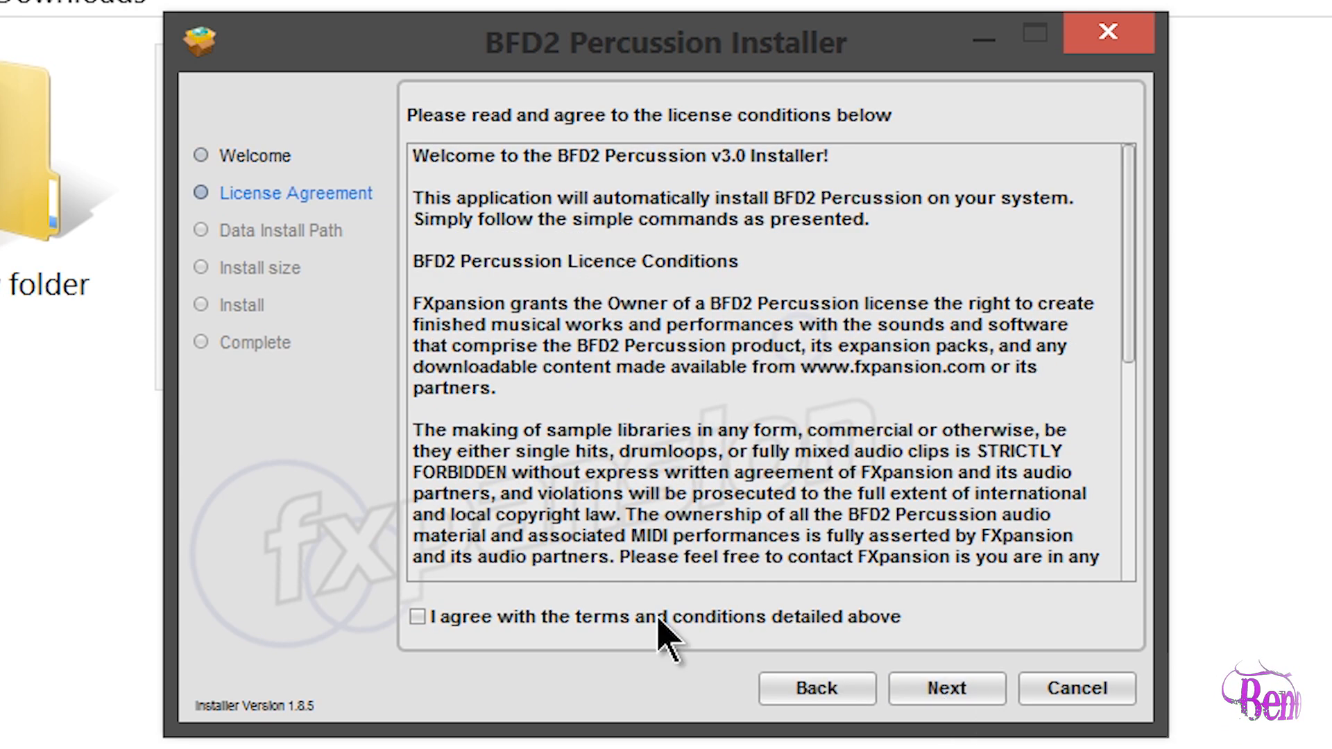
click(947, 688)
- Set the audio data install location to E:\FXpansion\BFD Drum Library\BFD Percussion and proceed to the install size
click(1073, 217)
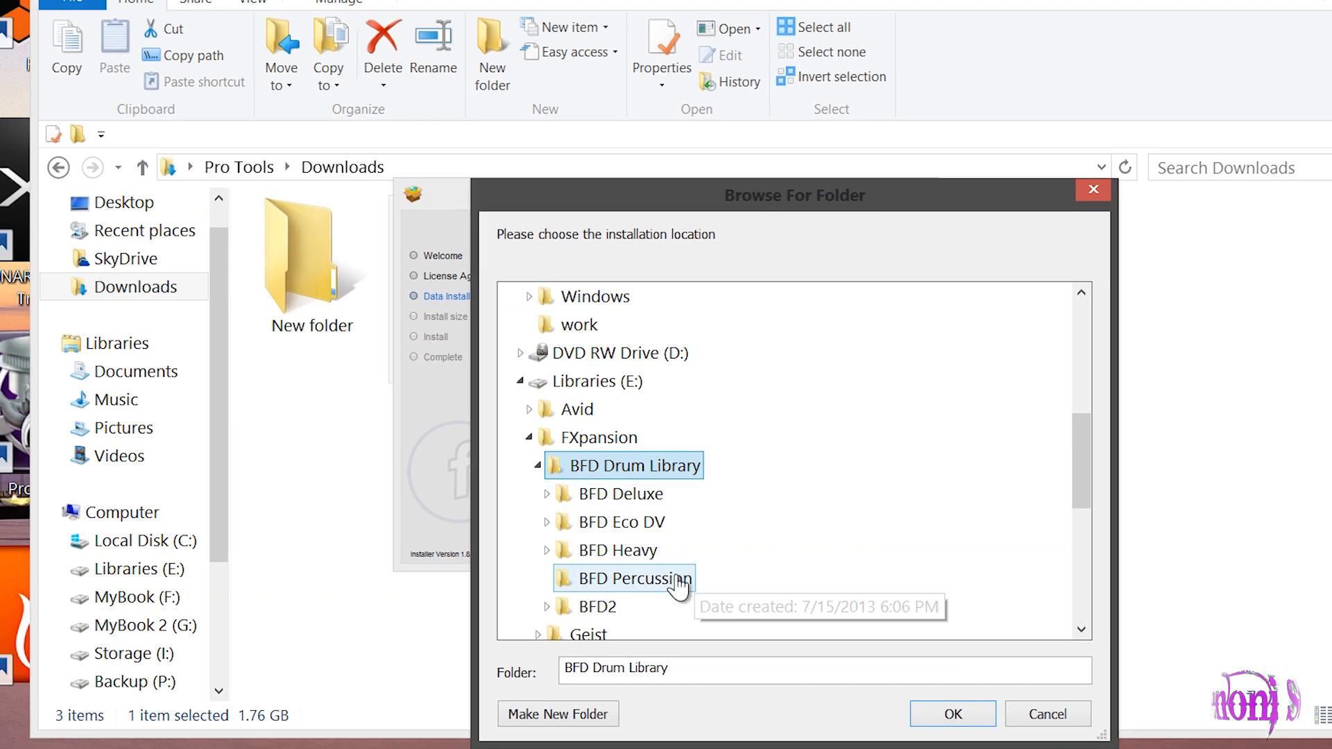
click(600, 728)
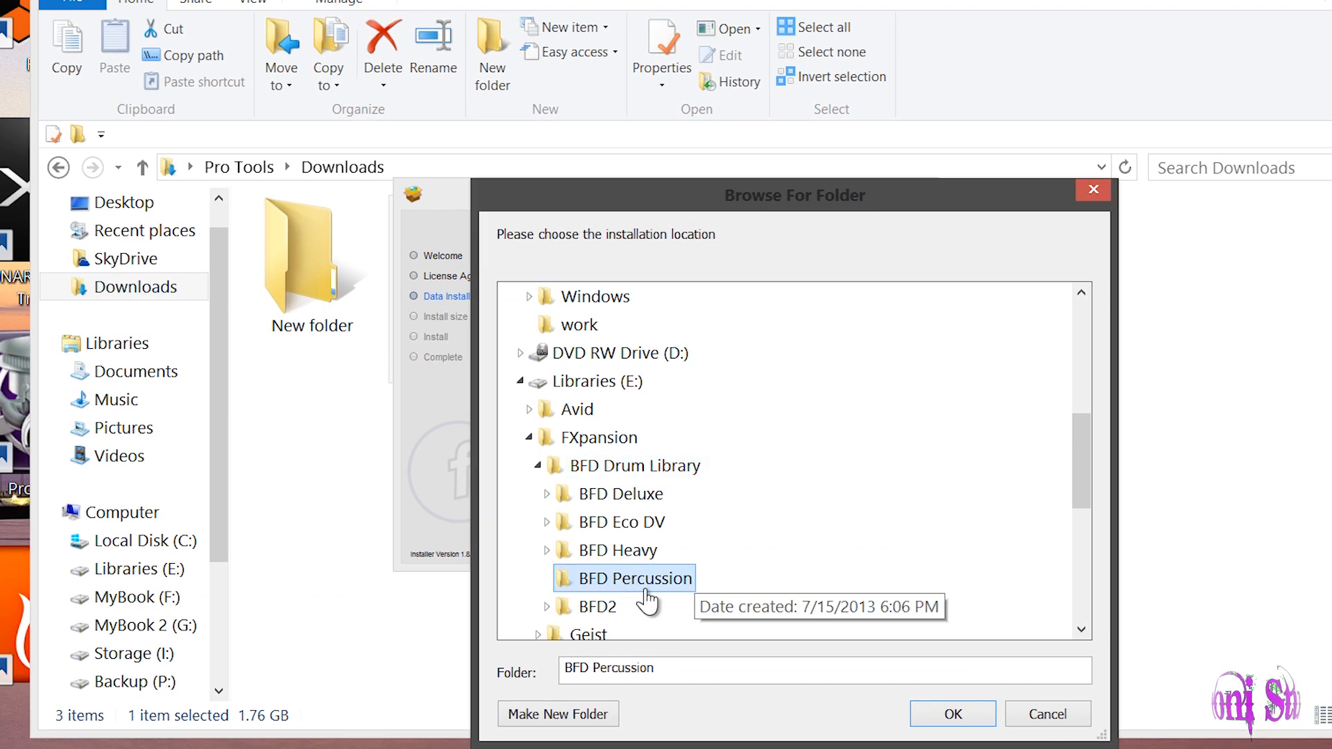
click(935, 721)
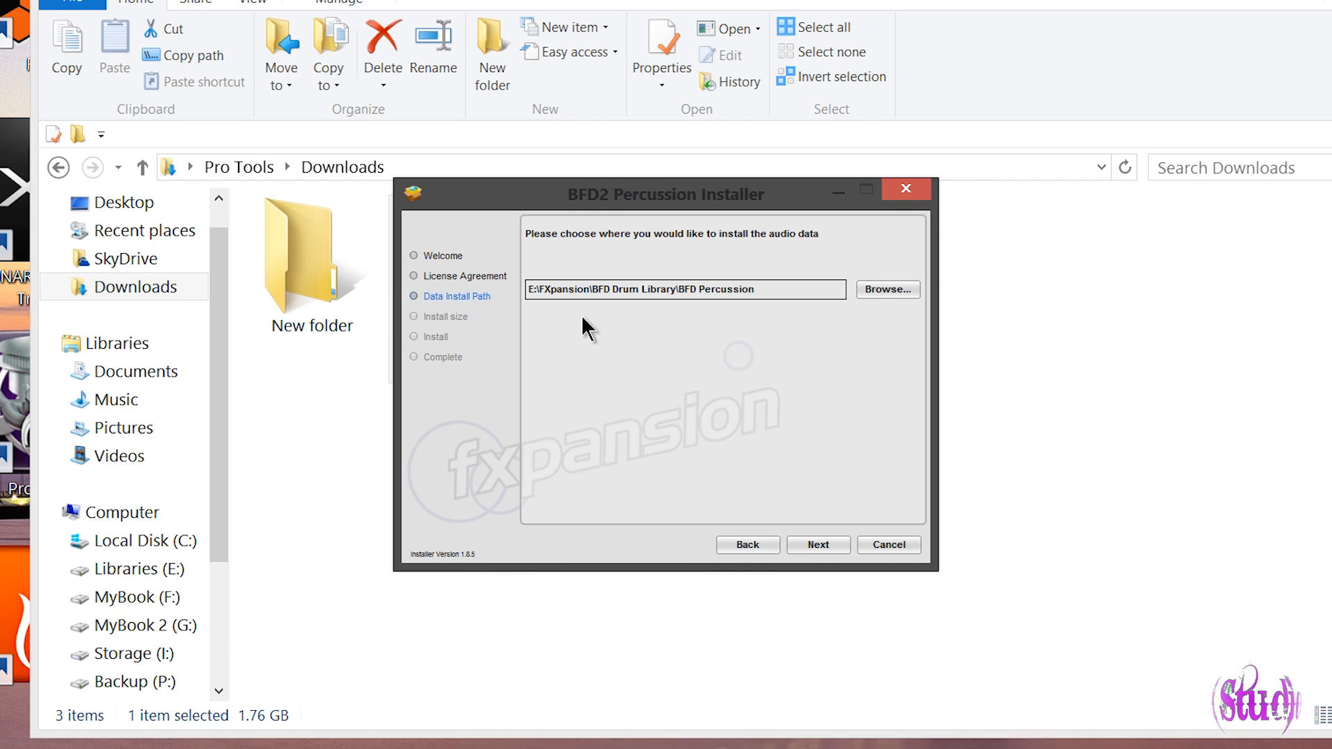
click(813, 548)
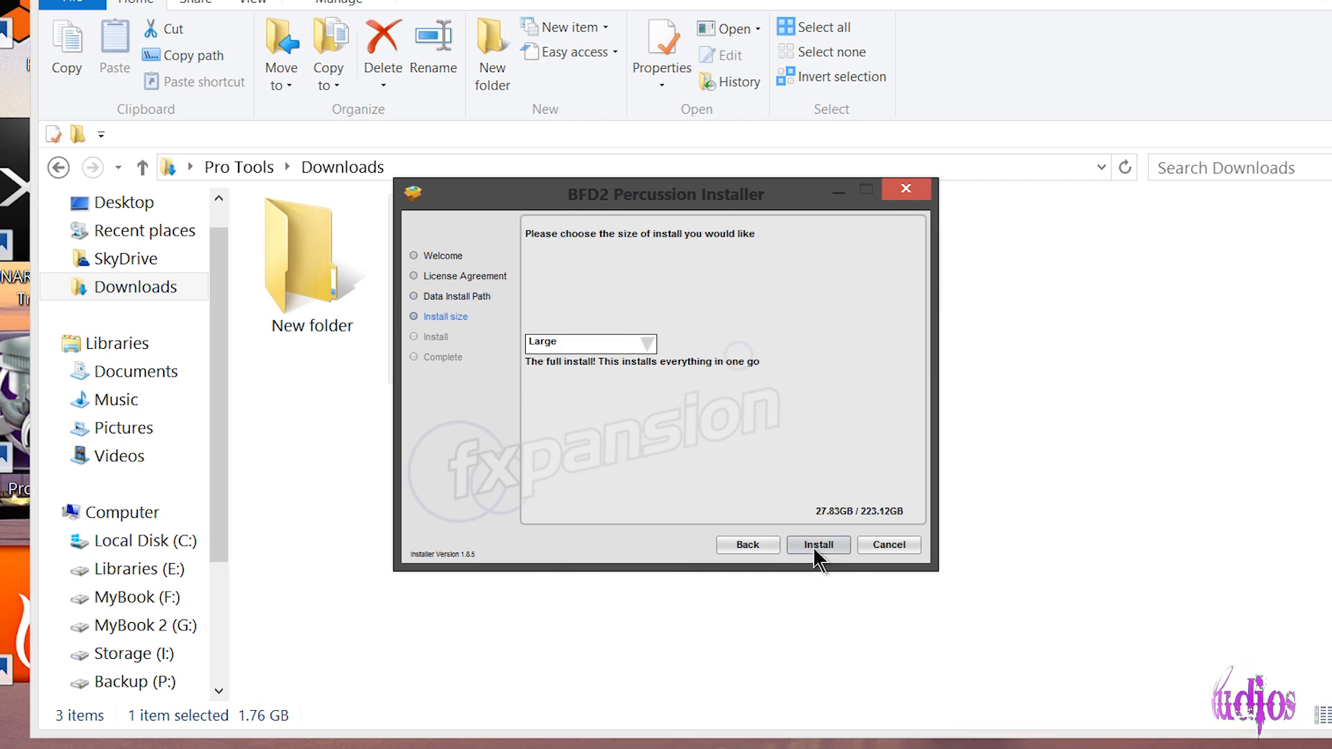
- Install BFD2 Percussion with the Large install size and close the finished installer
click(652, 347)
click(679, 373)
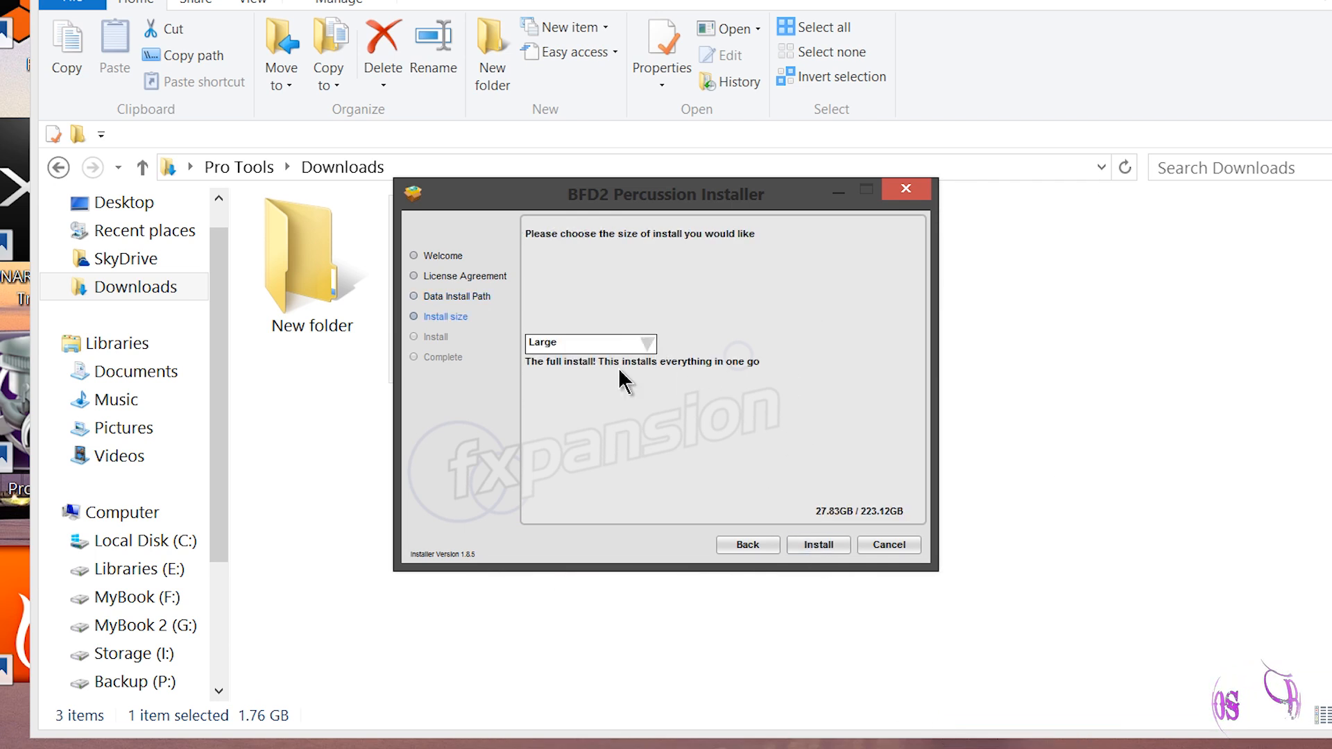
click(818, 547)
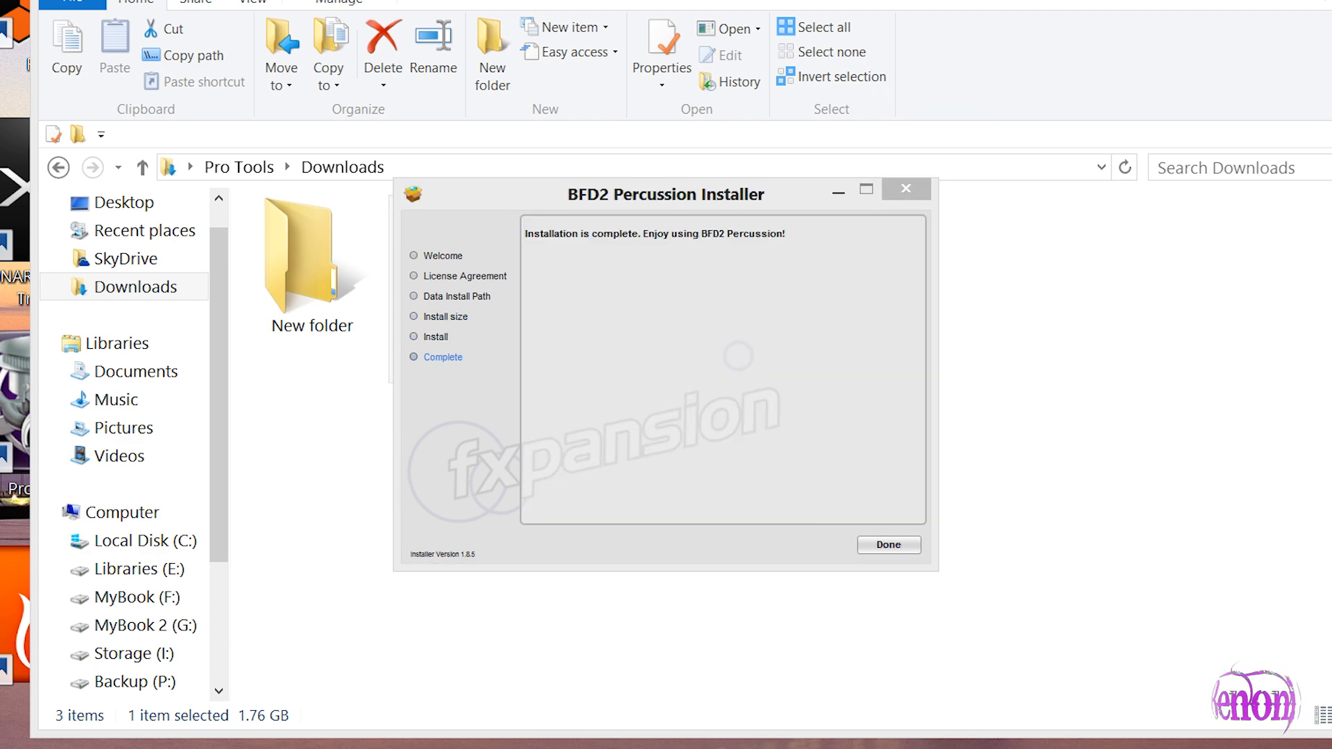
click(889, 544)
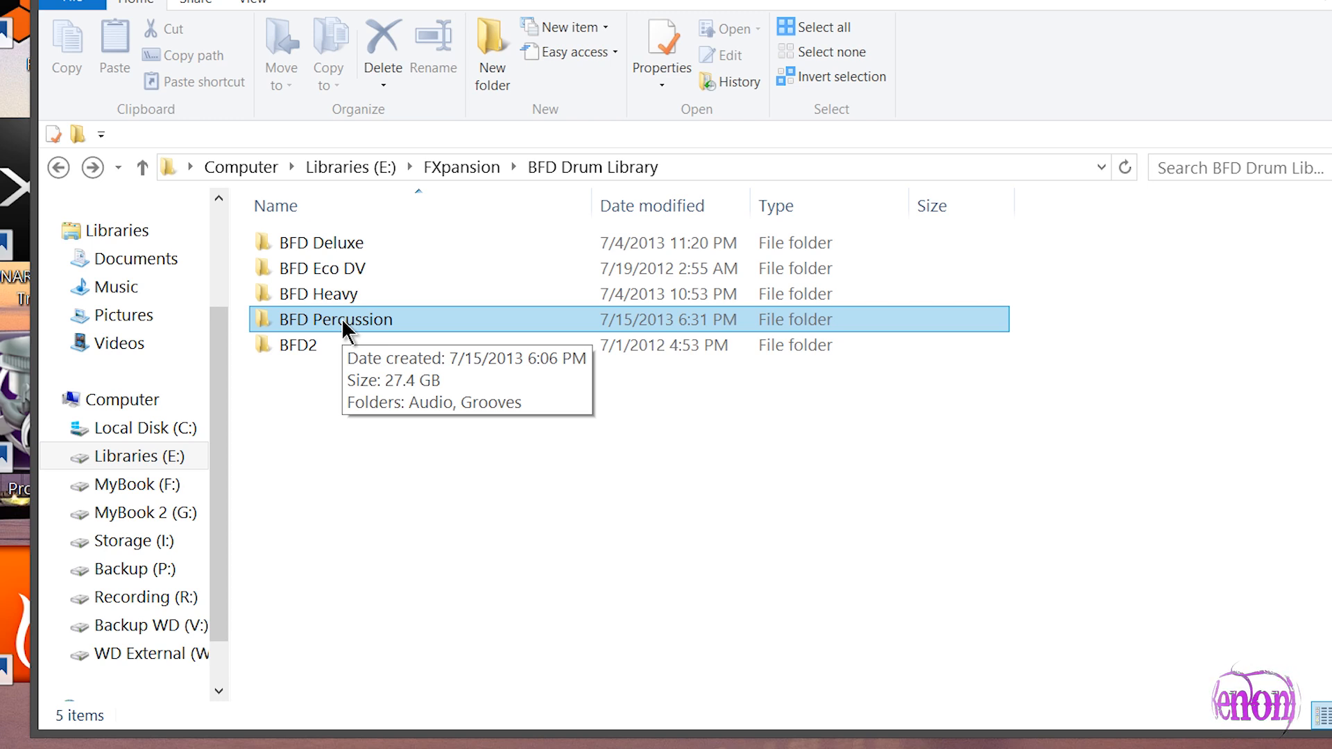
- Switch to BFD2 and show all classes in the Kick slot's kit piece browser to check the new percussion pieces
click(270, 540)
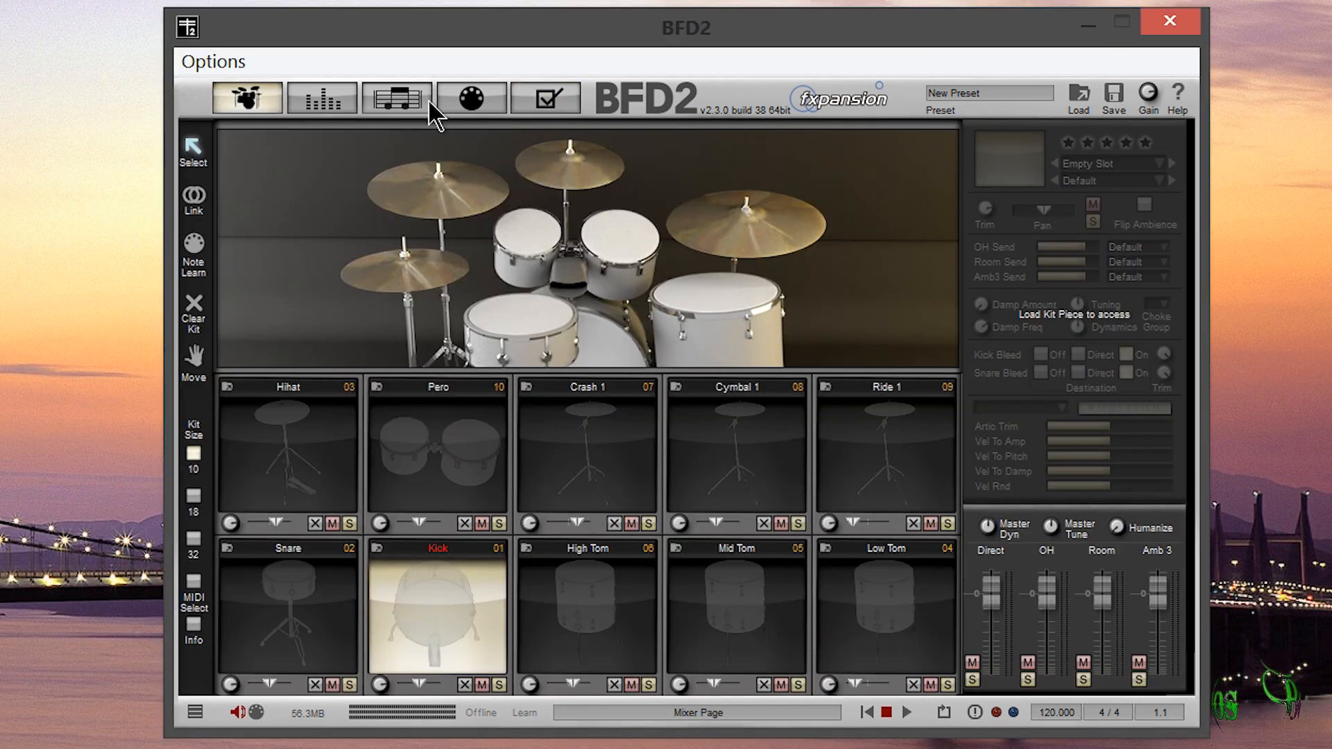
click(676, 149)
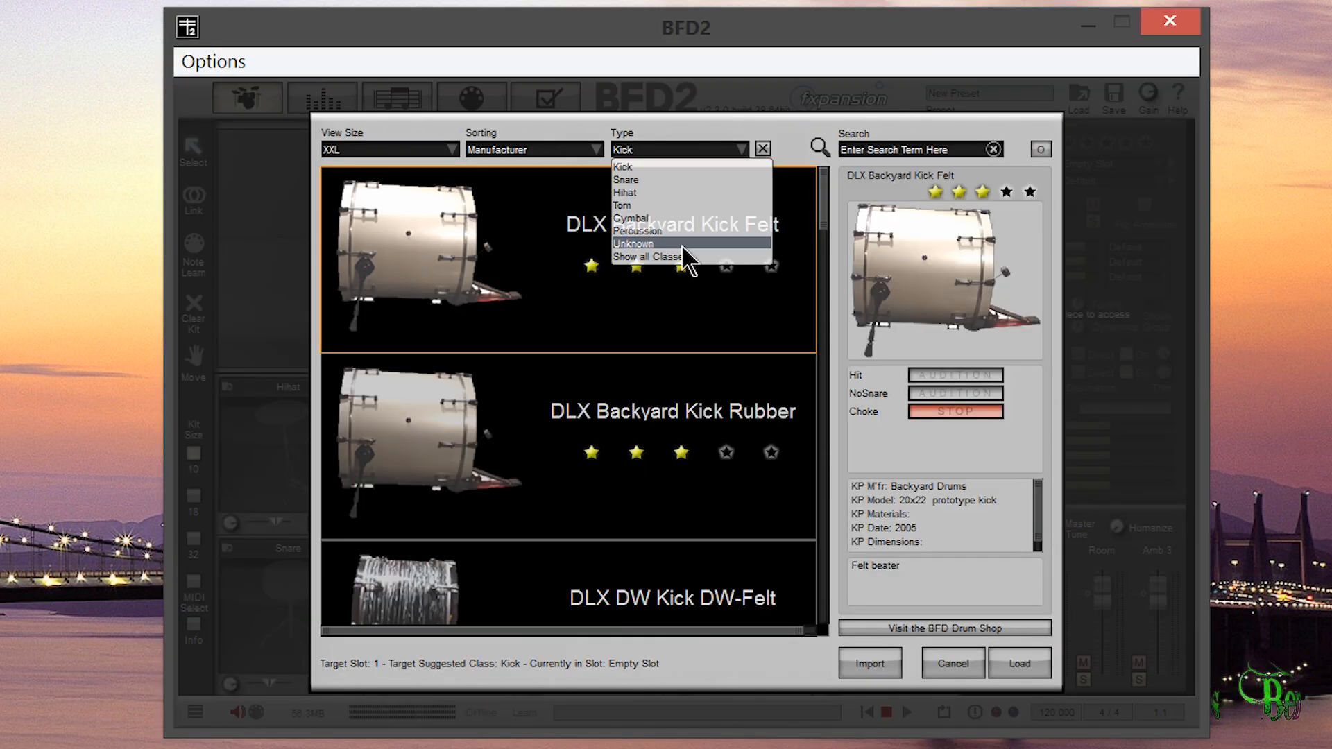
click(684, 257)
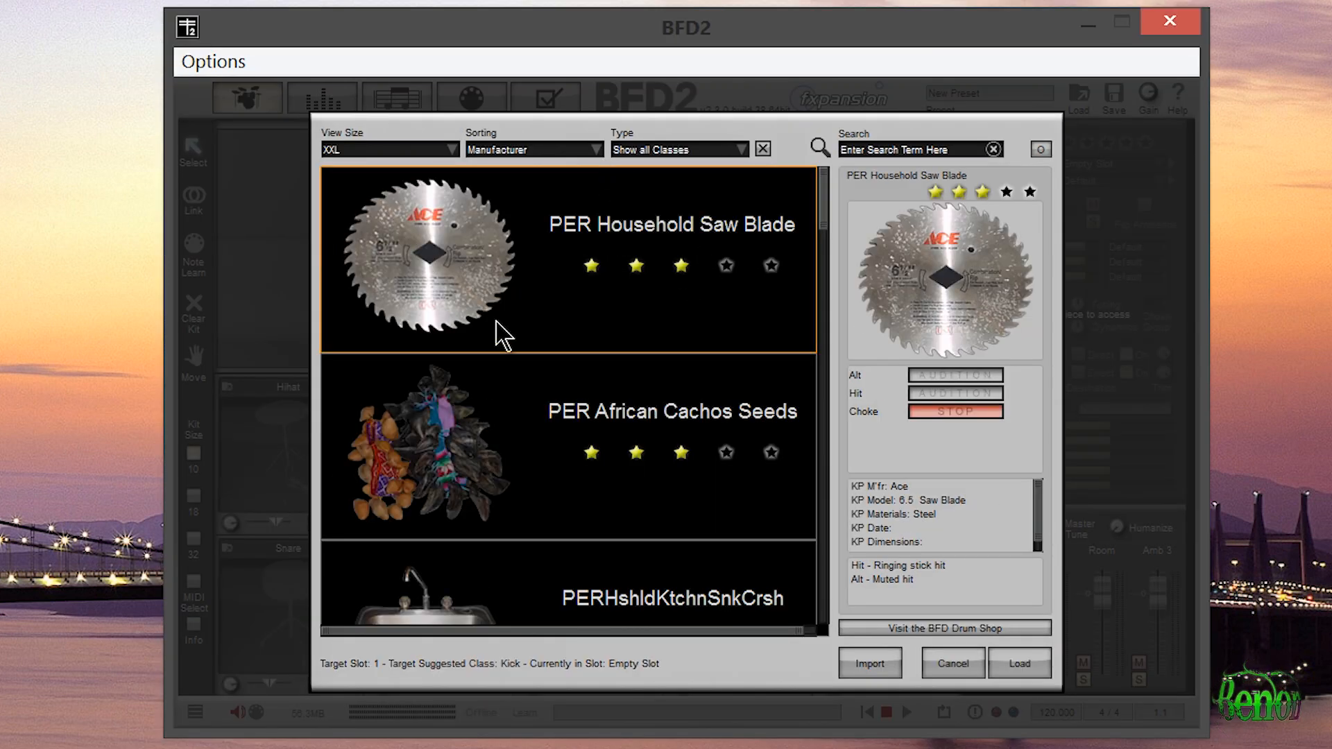
click(485, 422)
click(486, 326)
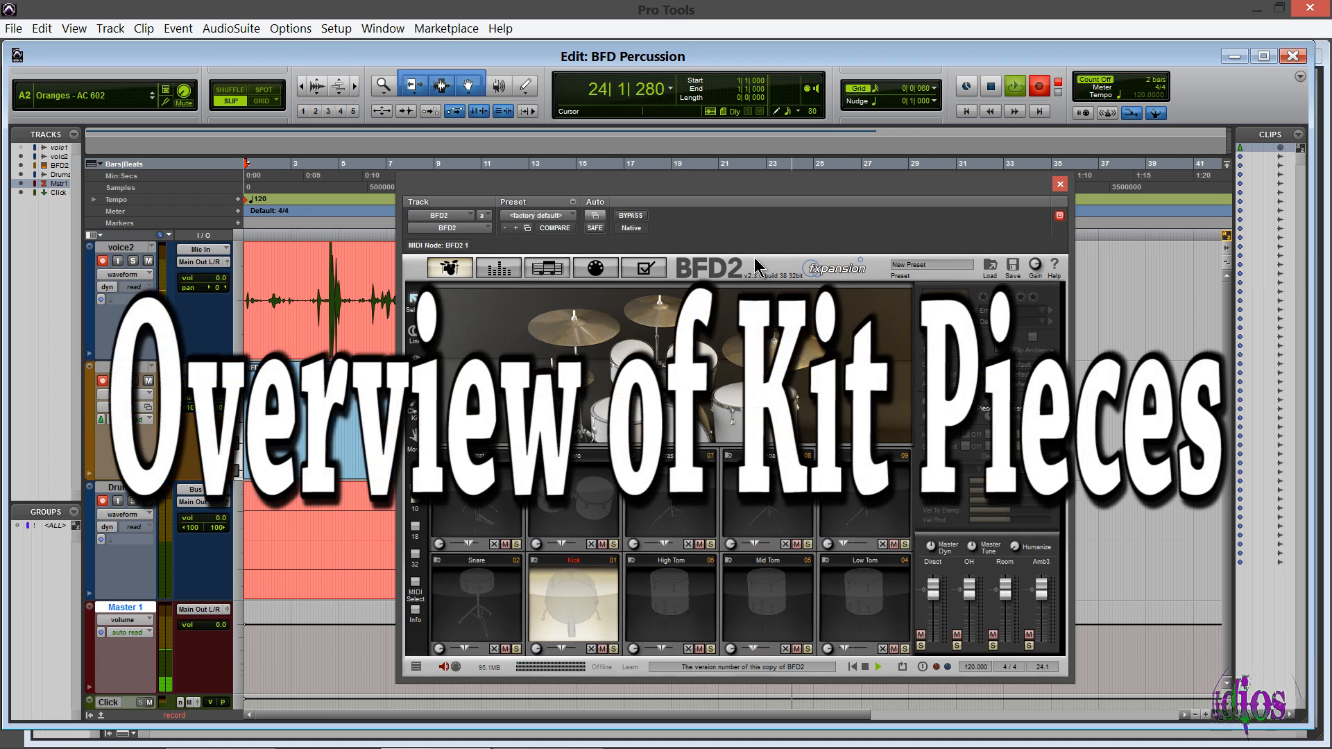
- In the Pro Tools BFD2 plug-in, open the Kick slot's kit piece browser and search all classes for "PER"
double_click(595, 609)
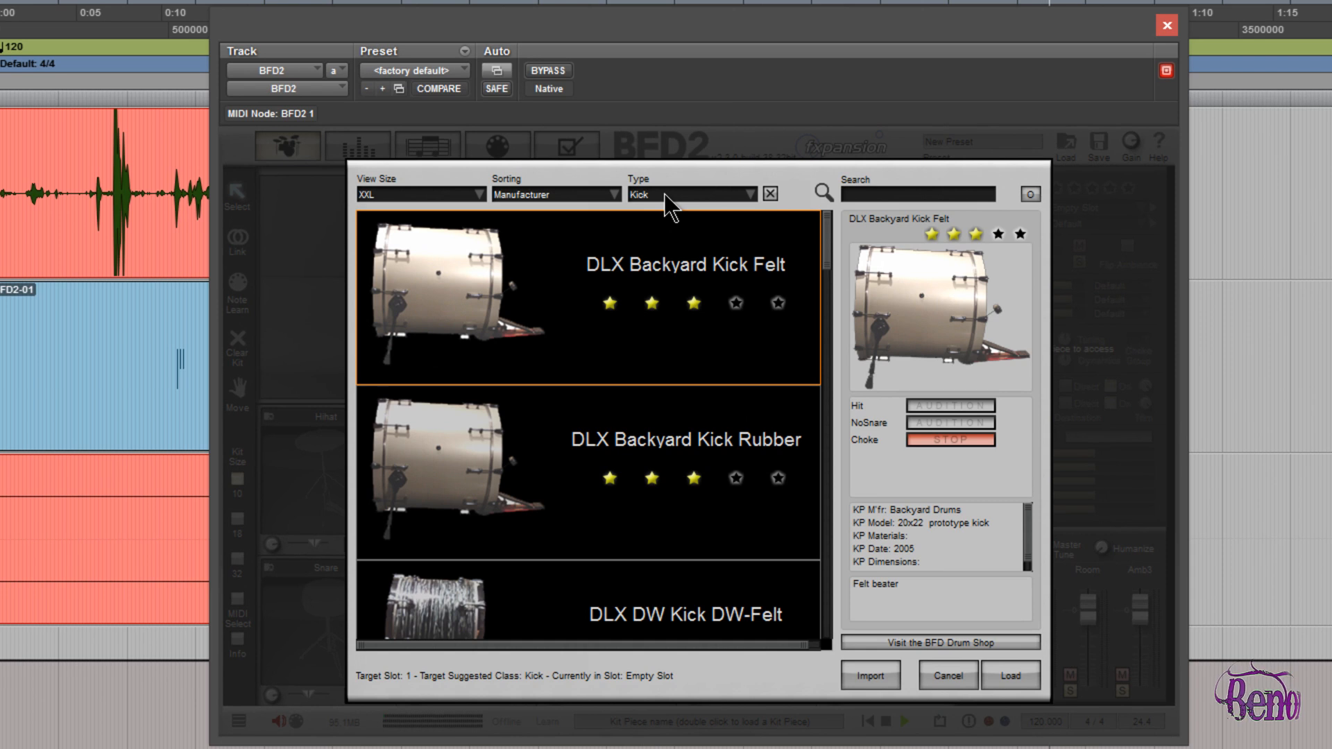
click(710, 300)
click(658, 294)
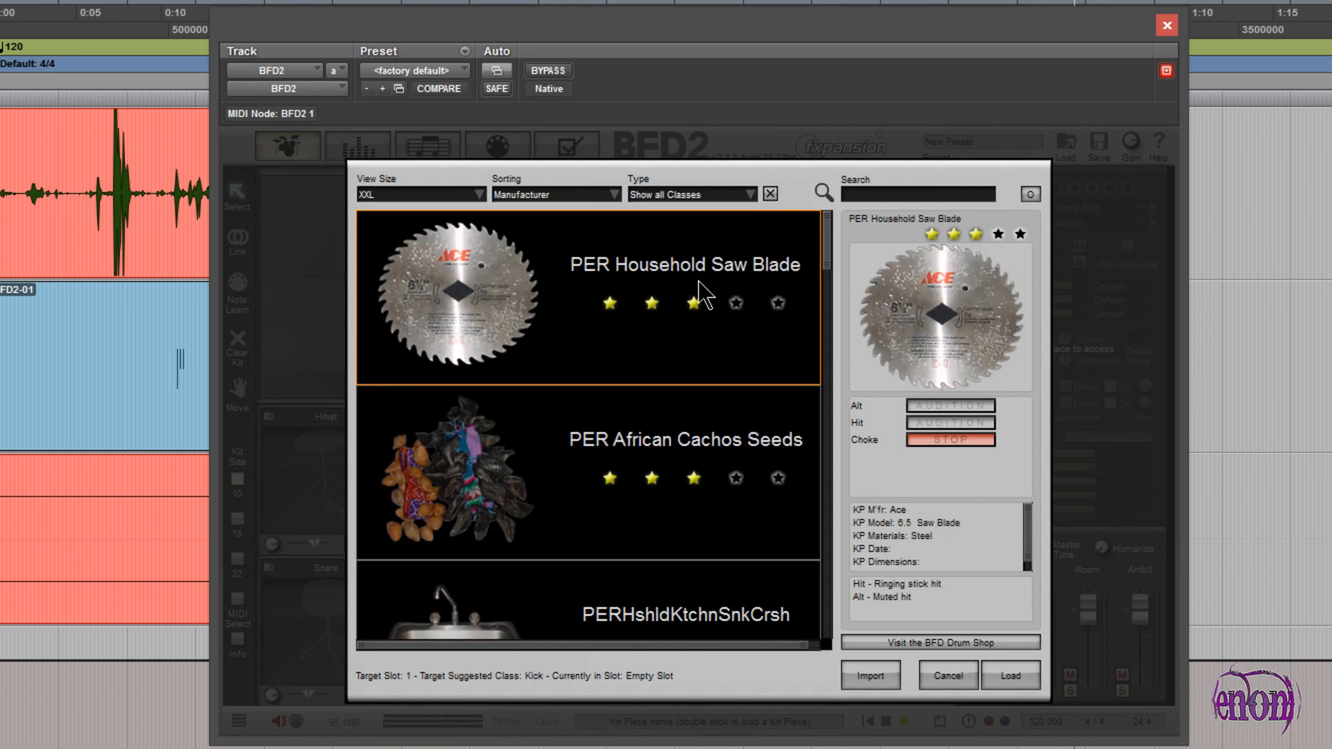
click(897, 194)
text(PER)
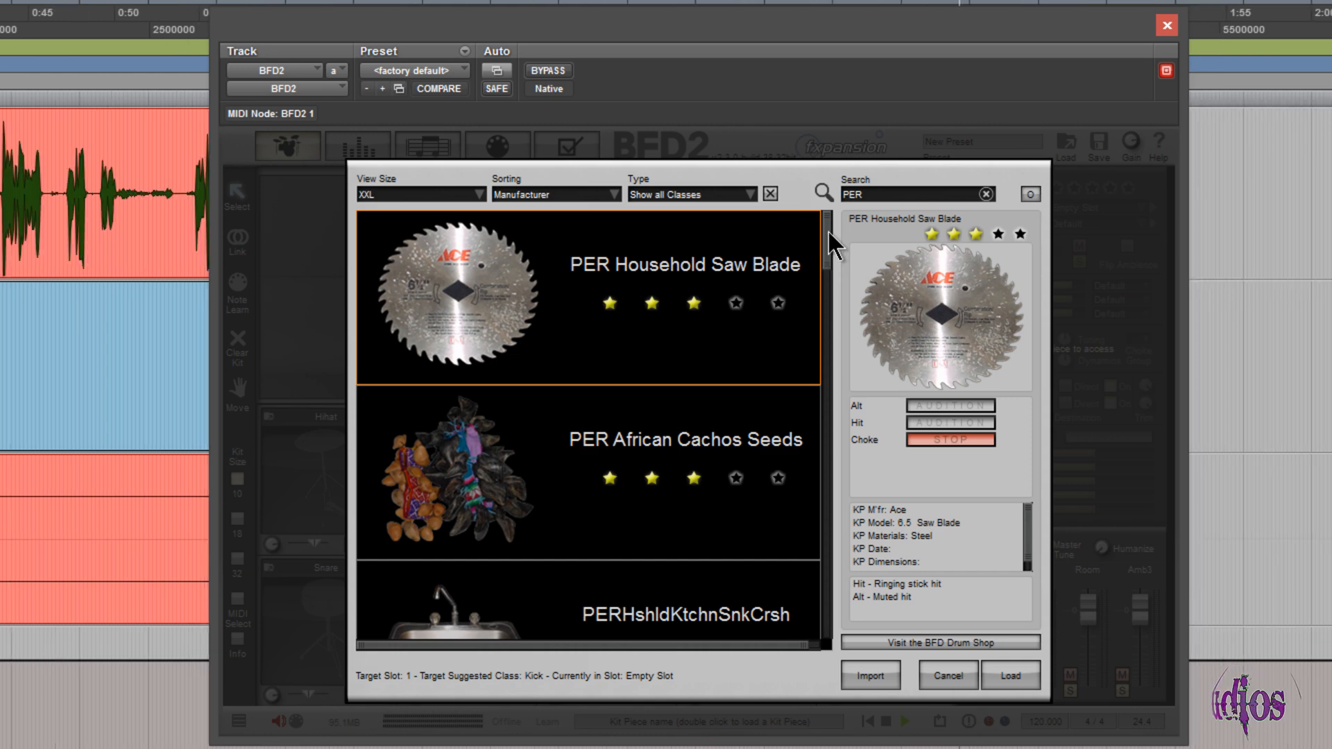
- Look through the whole list of kit pieces matching "PER" and return to its first entry
drag(826, 234, 827, 493)
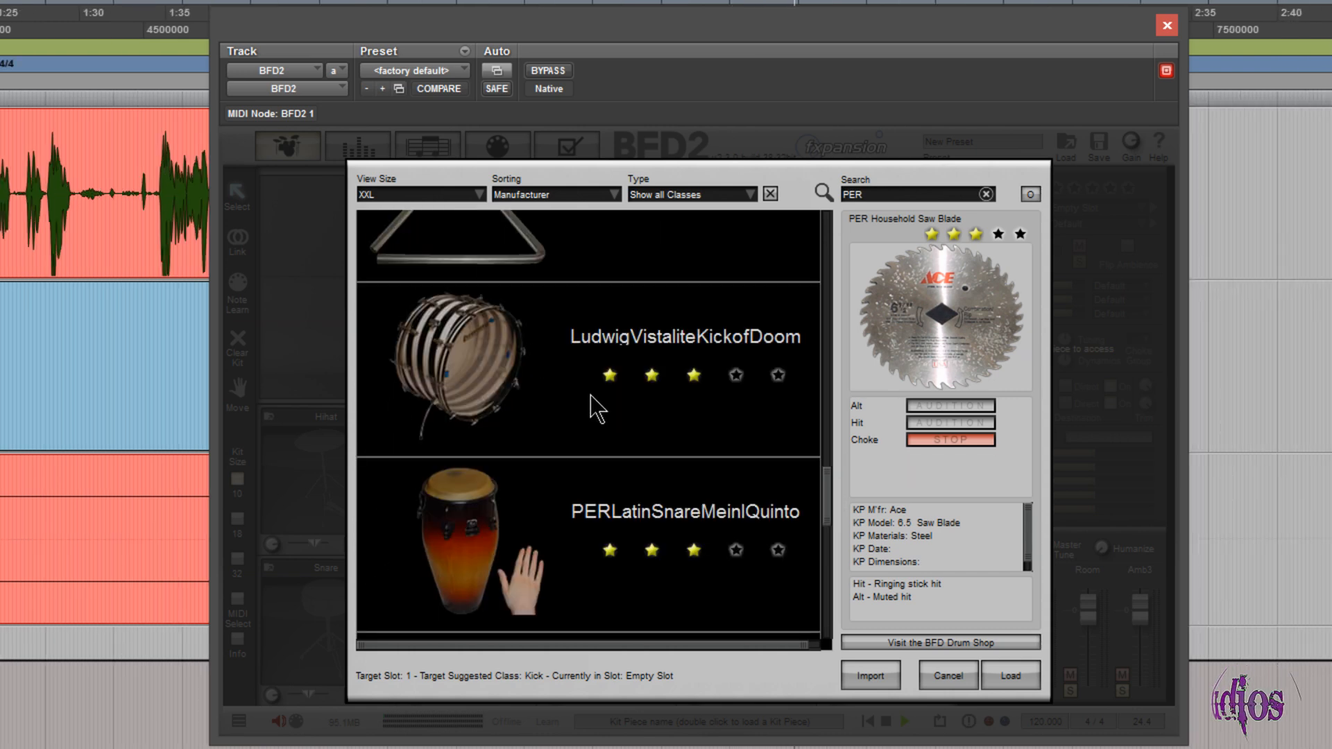
drag(824, 484, 832, 558)
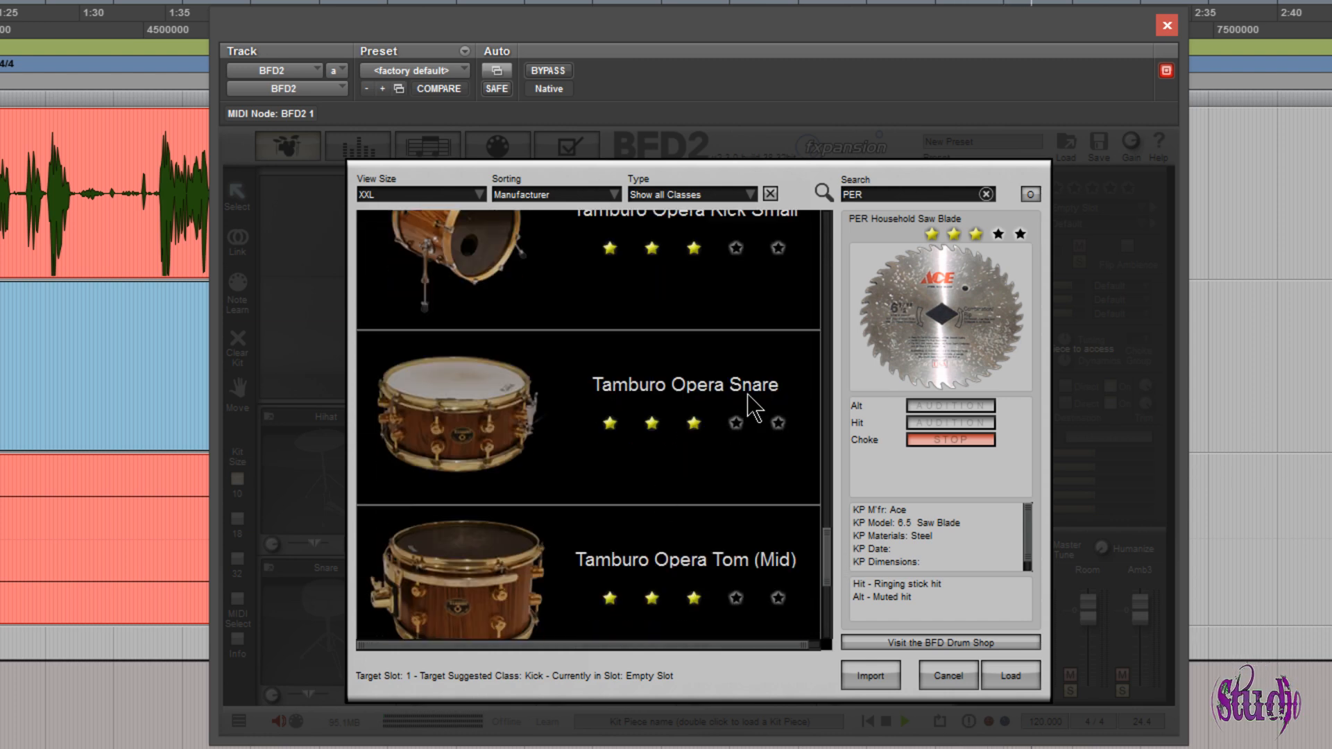
scroll(827, 551, up, 3)
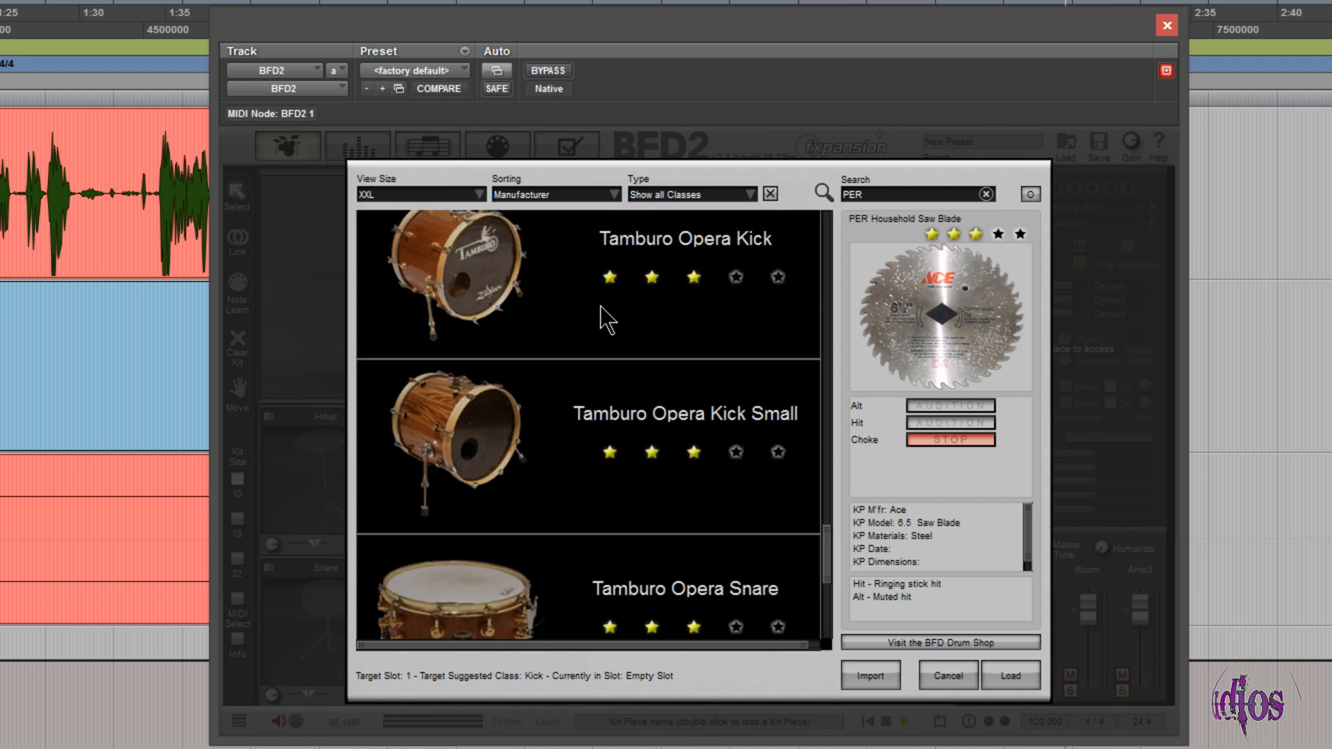
drag(826, 554, 827, 558)
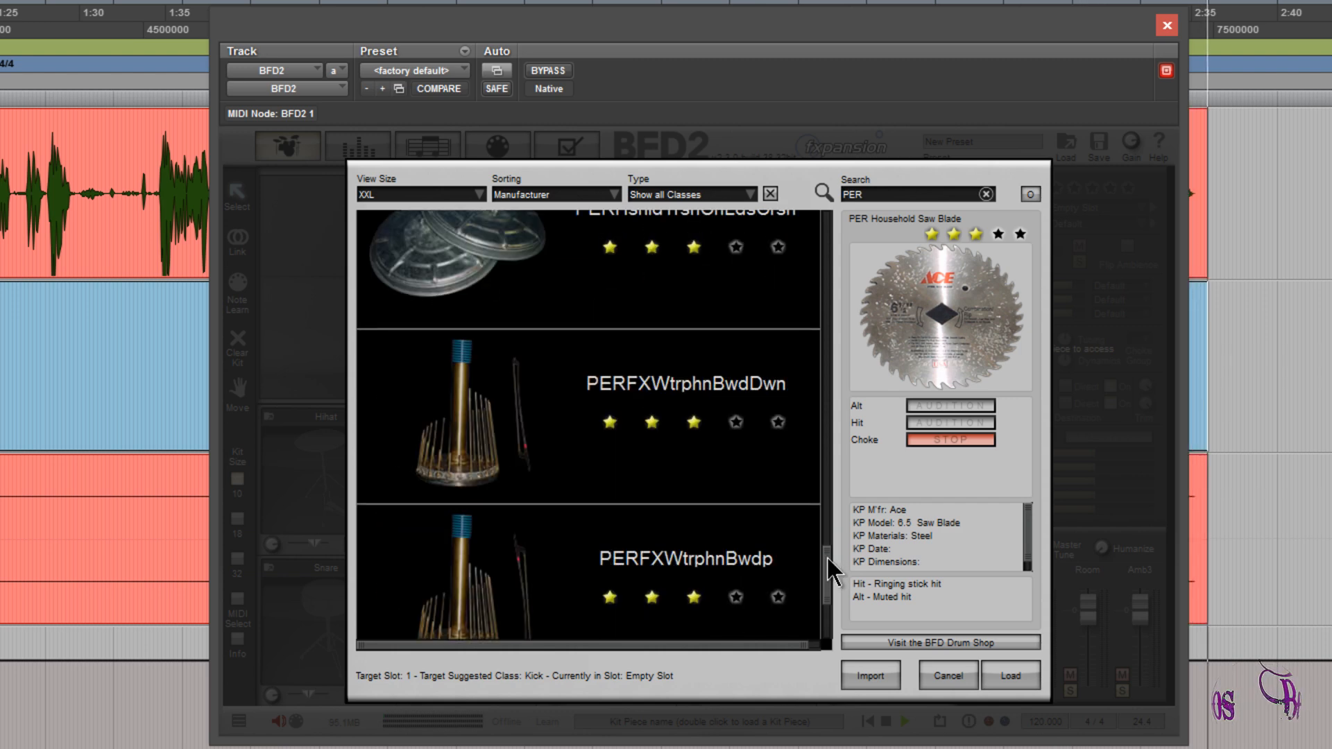
scroll(824, 558, up, 1)
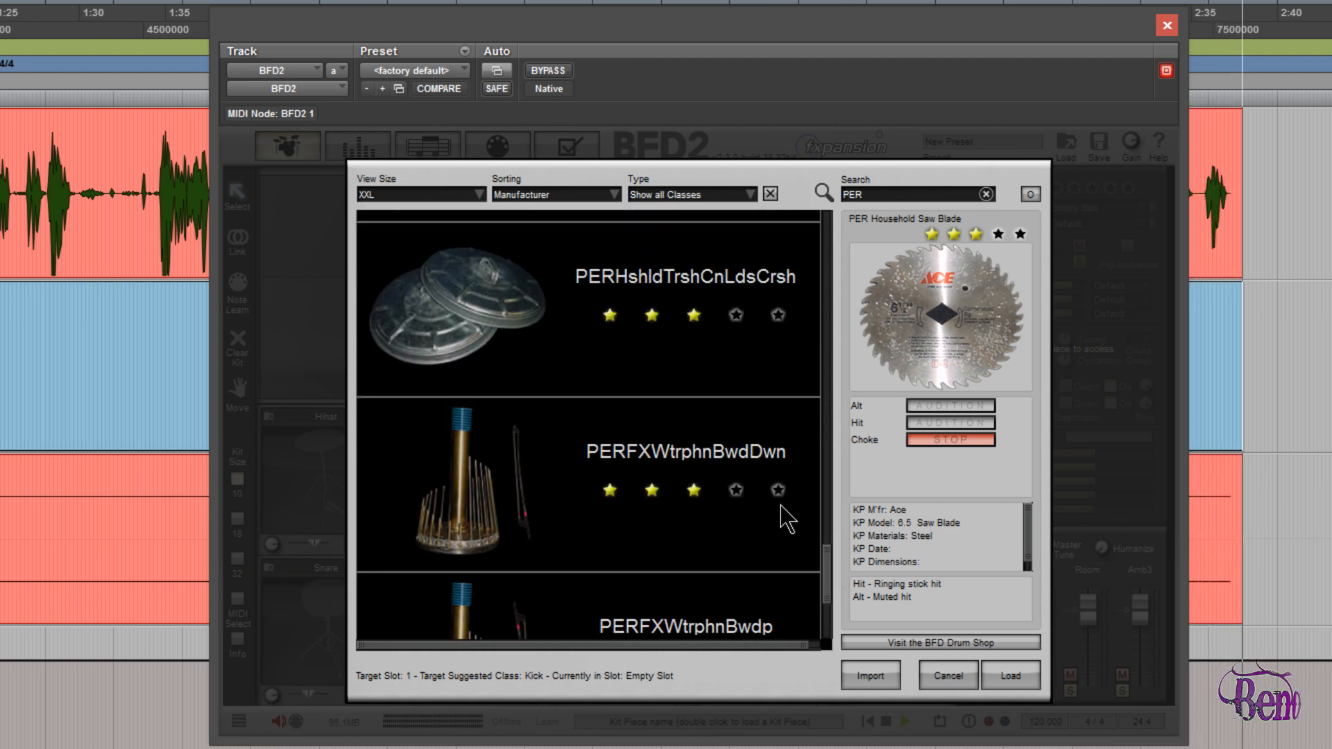
scroll(824, 585, up, 3)
scroll(828, 585, down, 9)
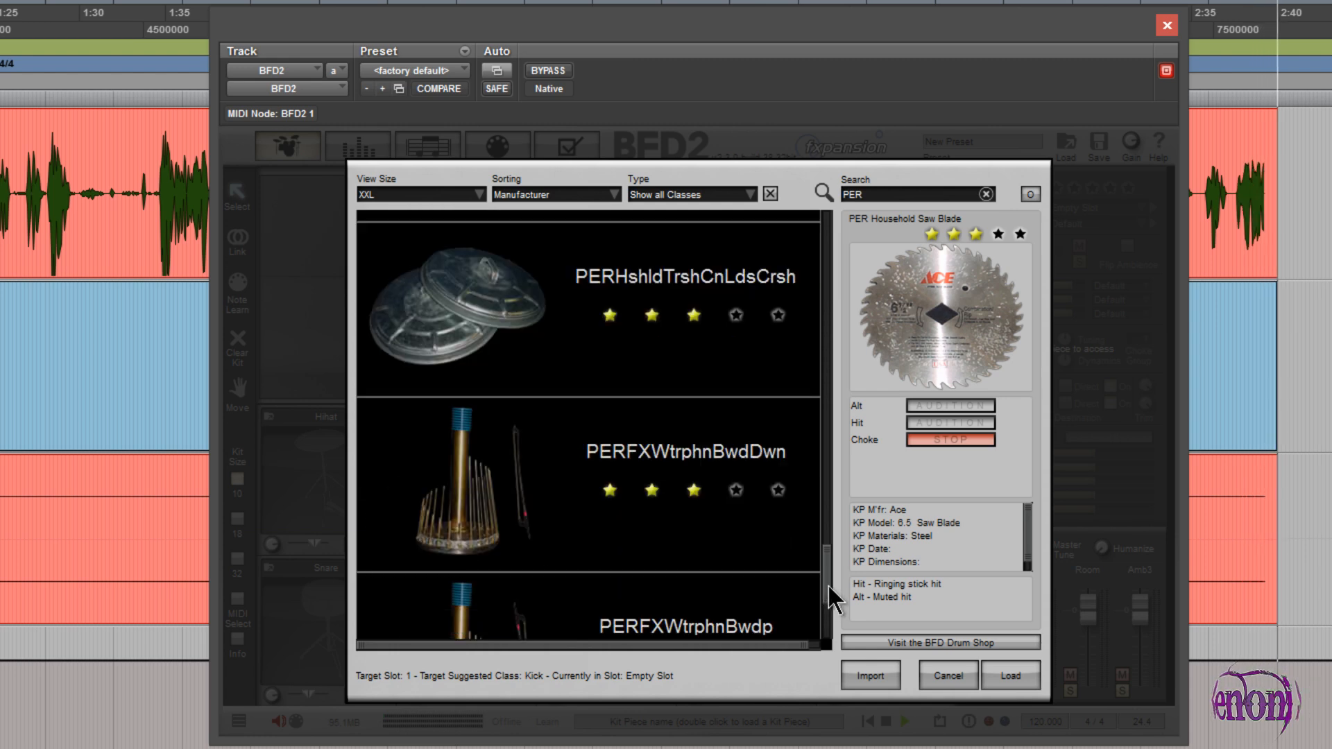
scroll(829, 589, down, 10)
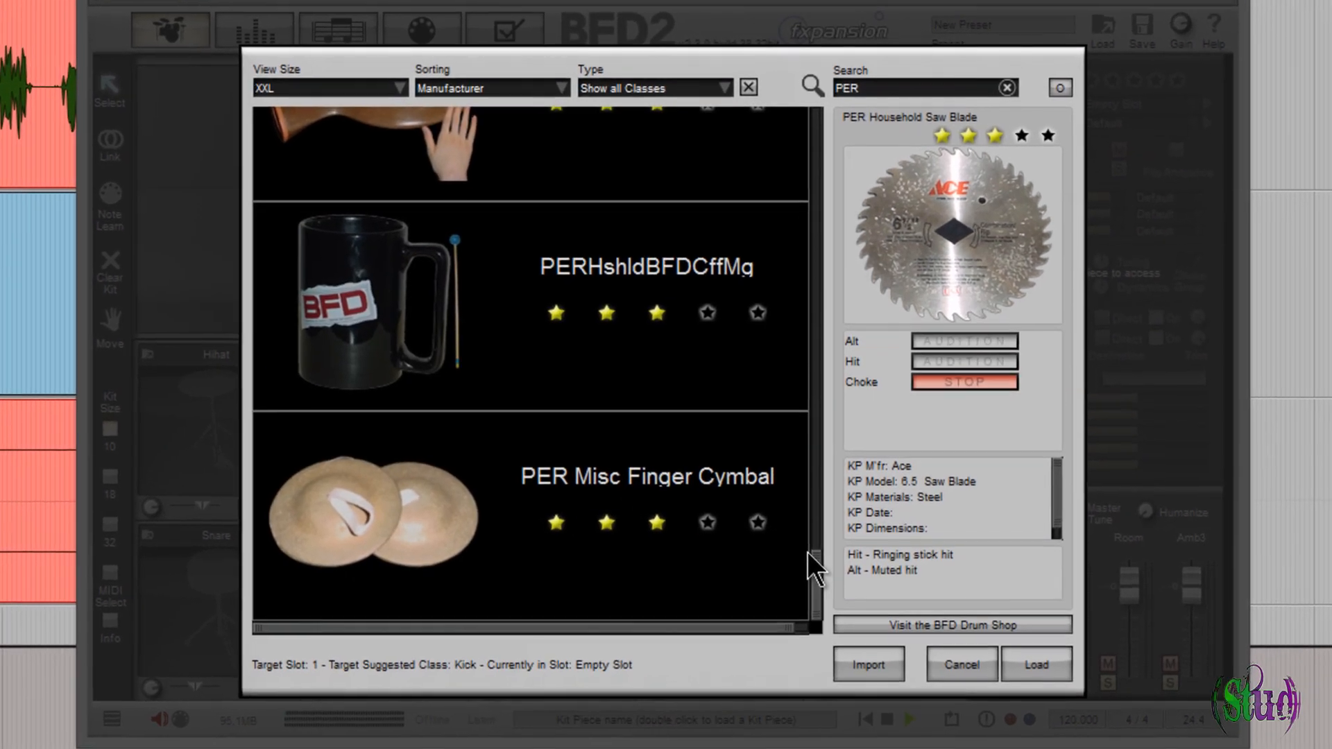
drag(818, 581, 823, 386)
drag(813, 319, 808, 123)
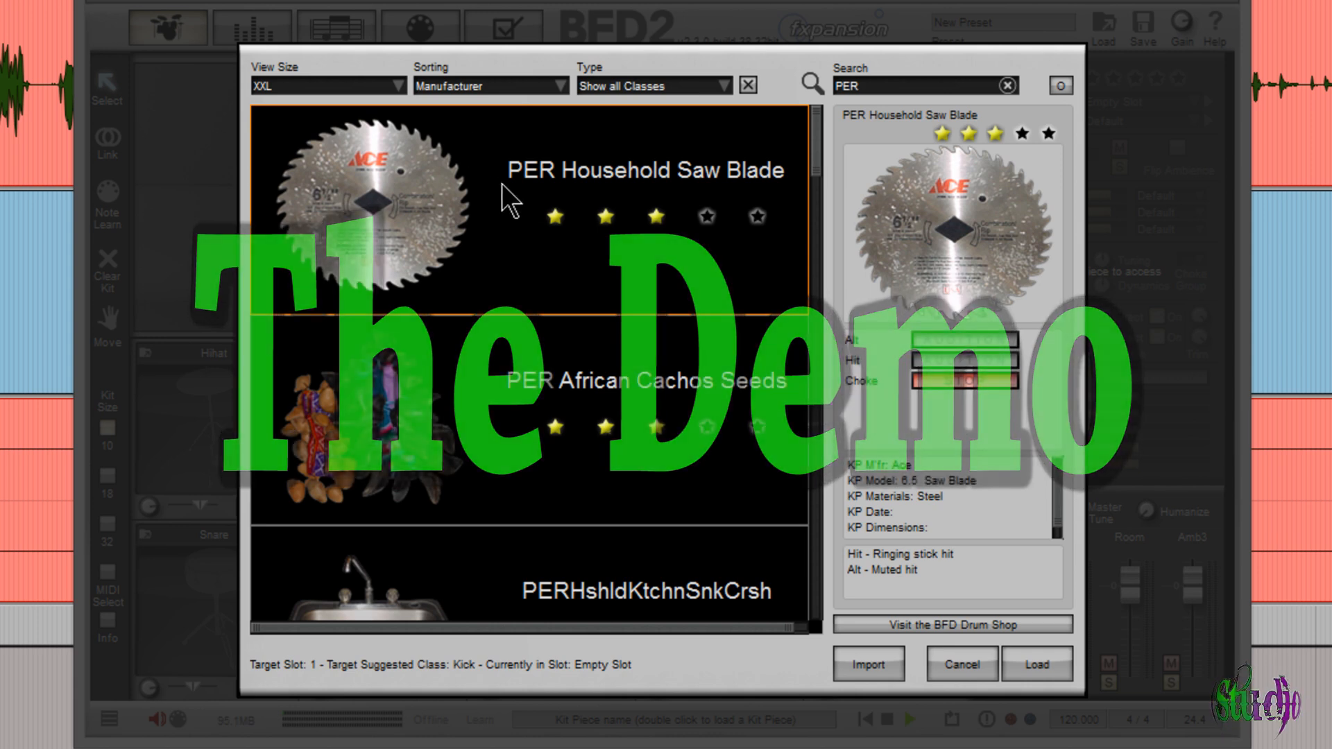
- Audition the African Cachos Seeds, kitchen sink crash, small beer can shaker, large thermos shaker and snare kitchen sink kit pieces
click(632, 375)
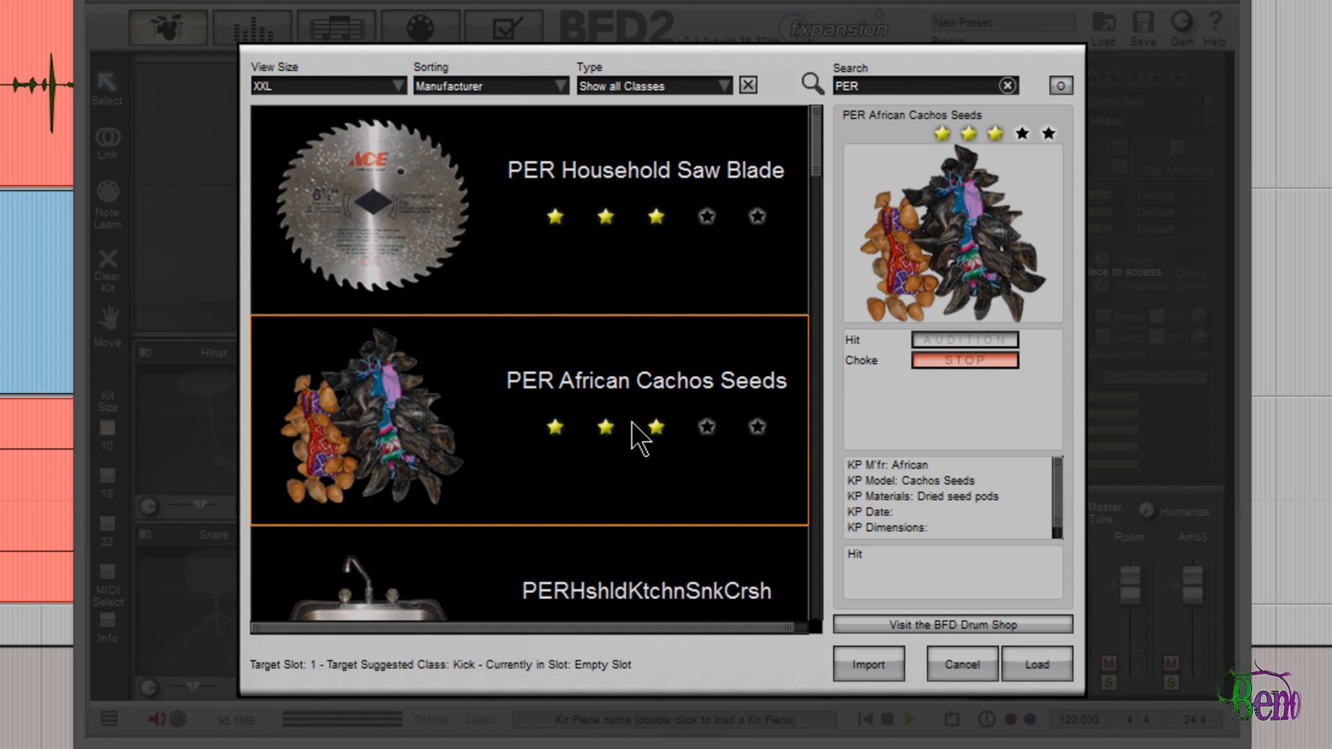
scroll(817, 165, down, 2)
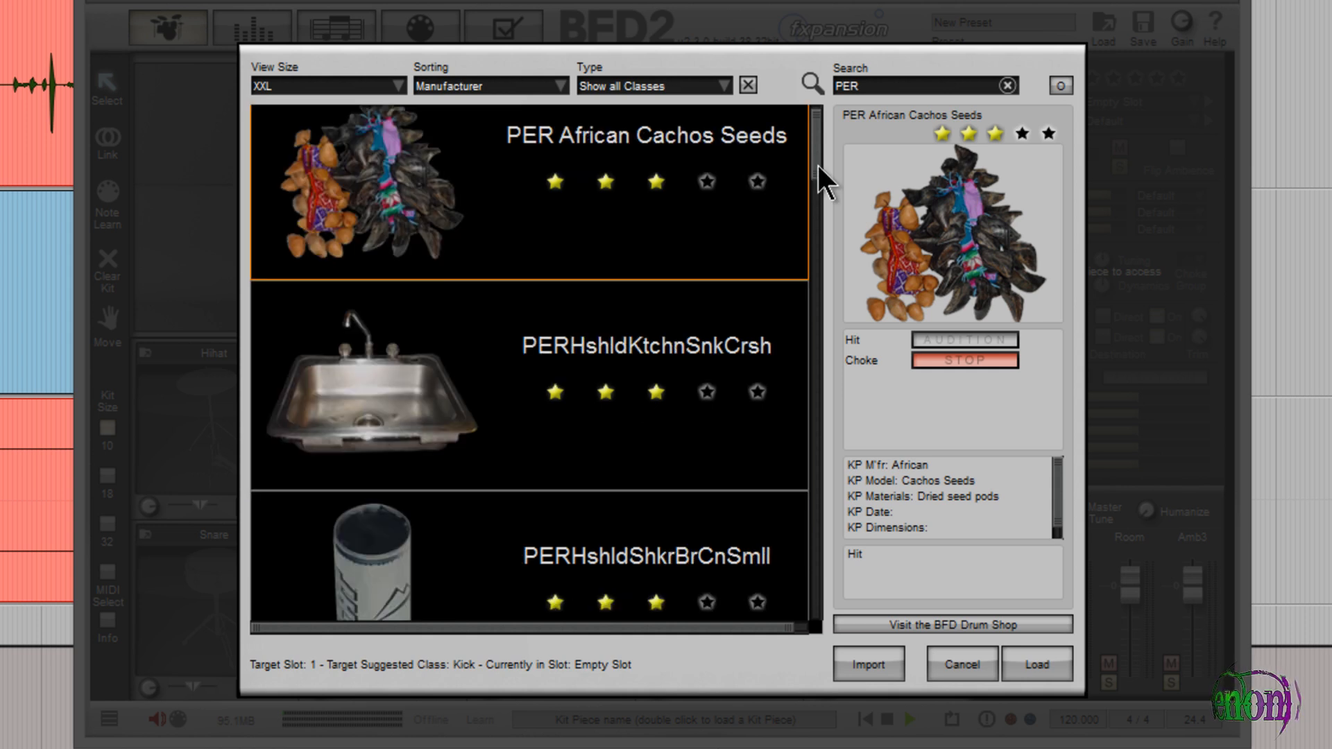
click(442, 242)
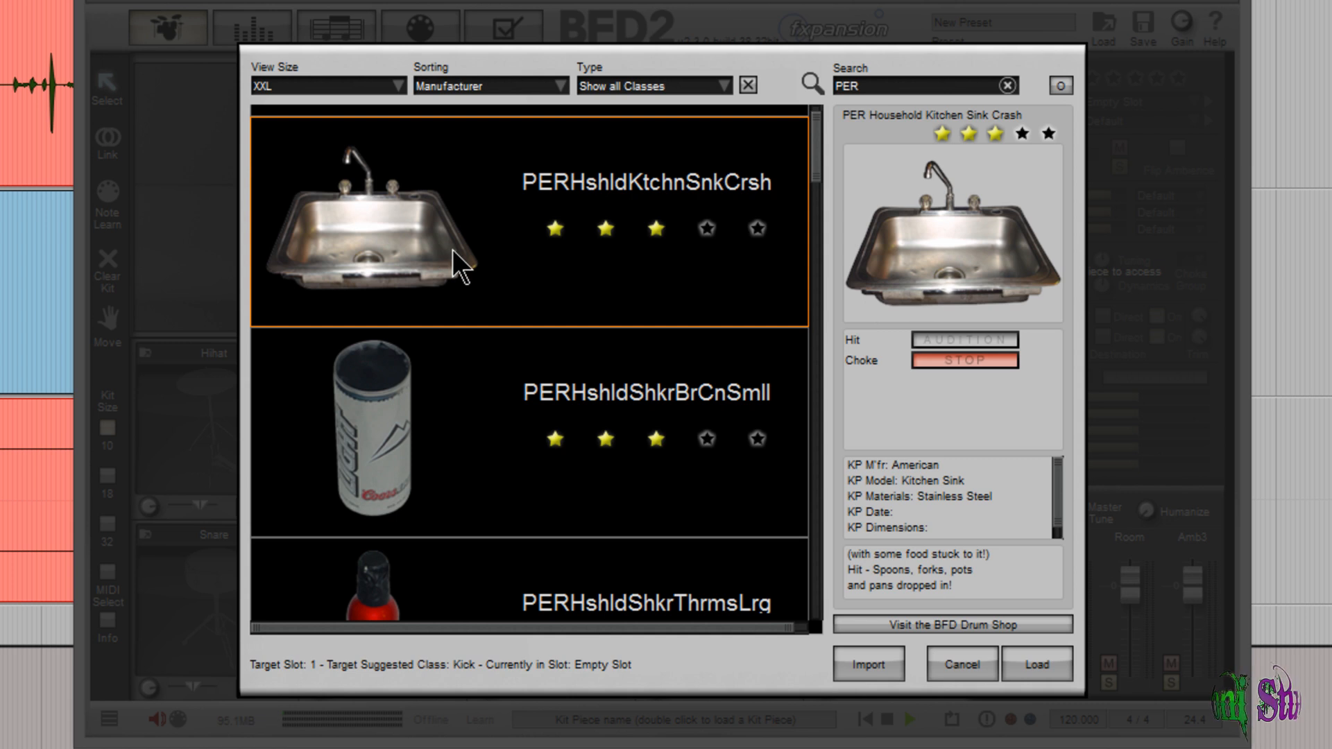
click(561, 389)
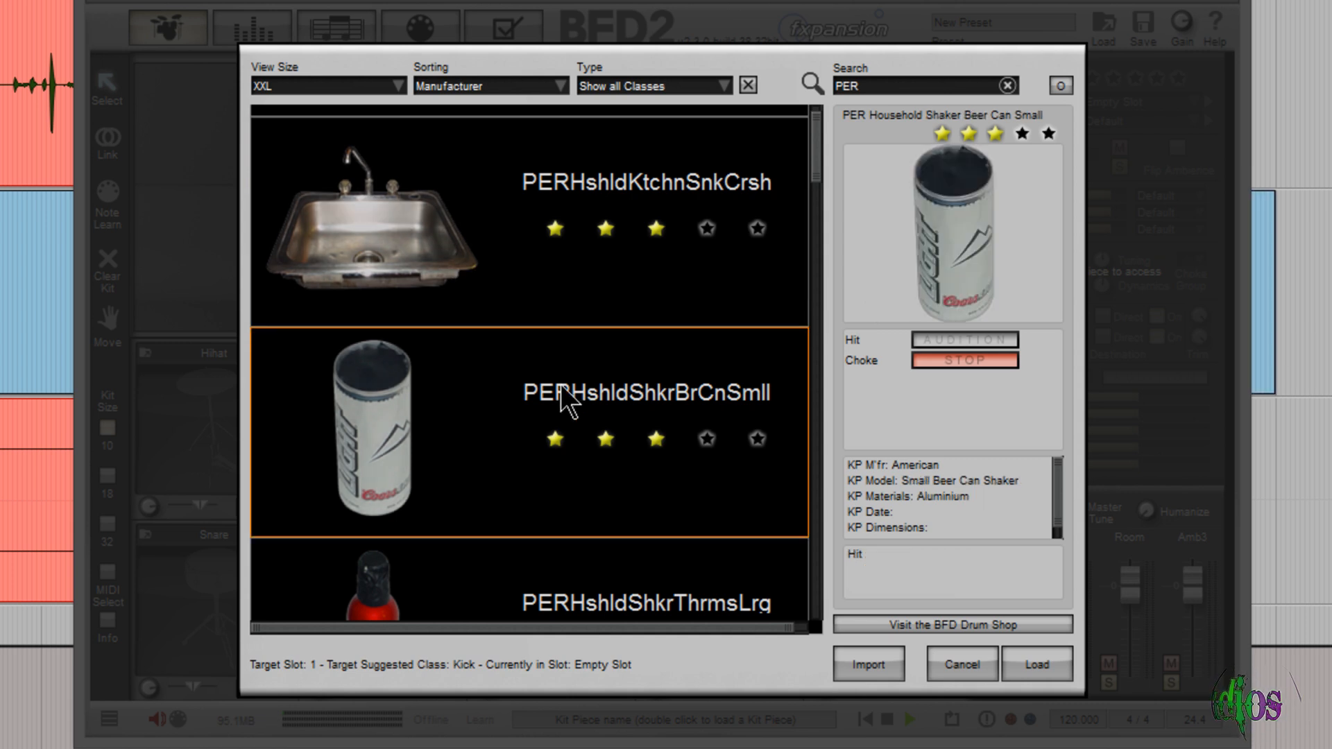
scroll(820, 163, down, 2)
click(393, 277)
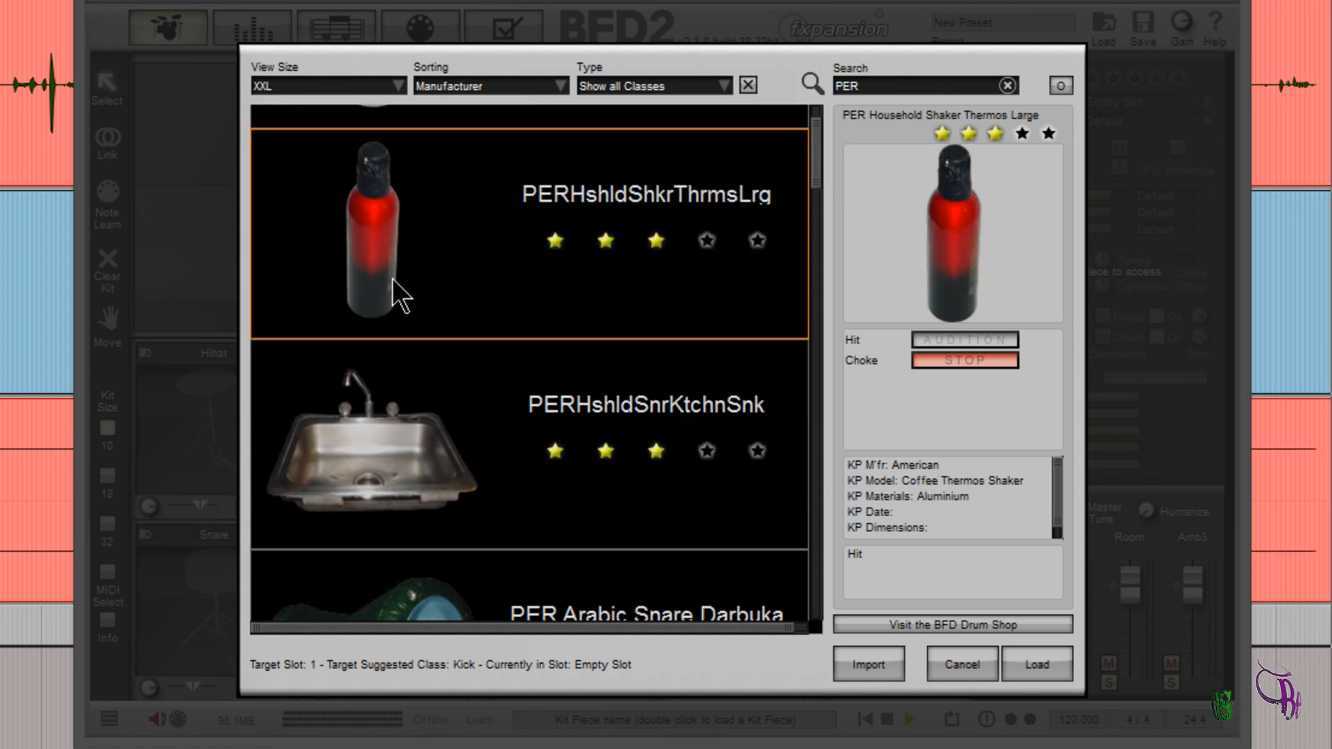
click(632, 405)
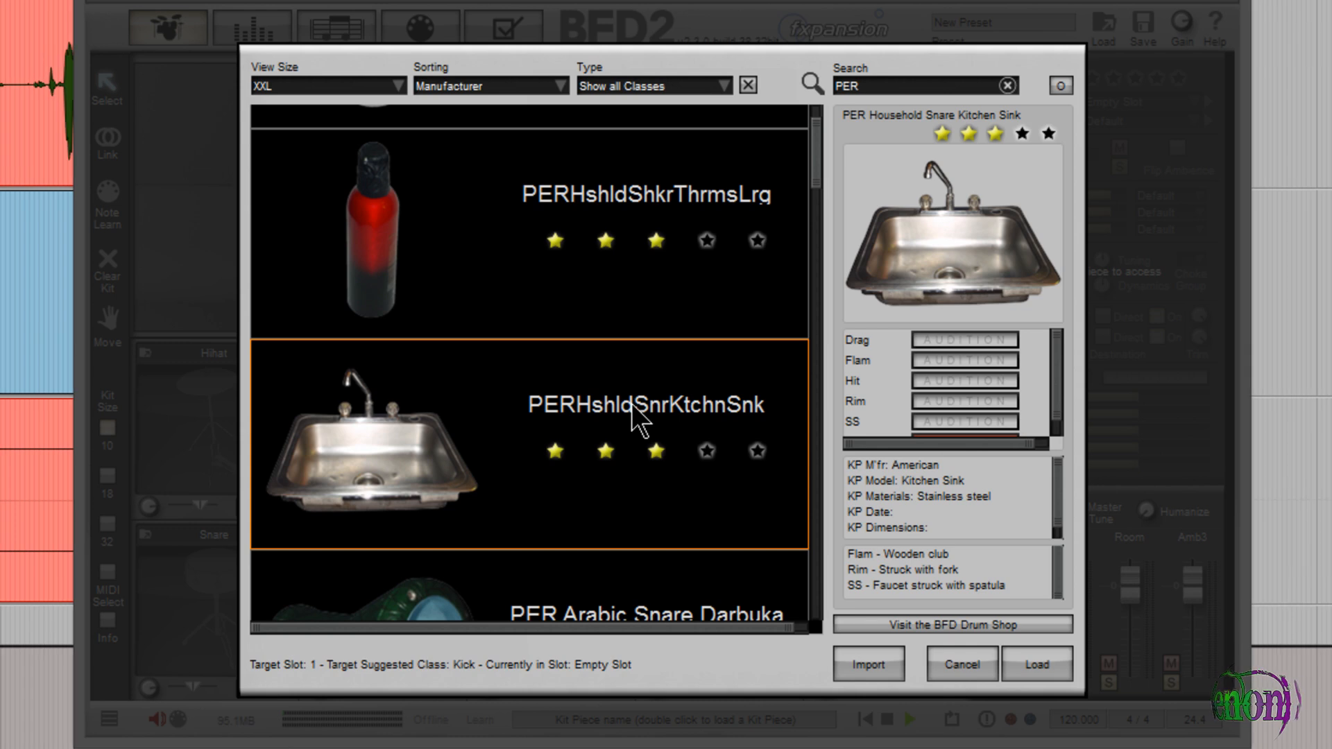
- Audition the Arabic Snare Darbuka, Arabic Snare Doumbek and Arabic Snare Riq kit pieces
scroll(820, 169, down, 3)
click(650, 235)
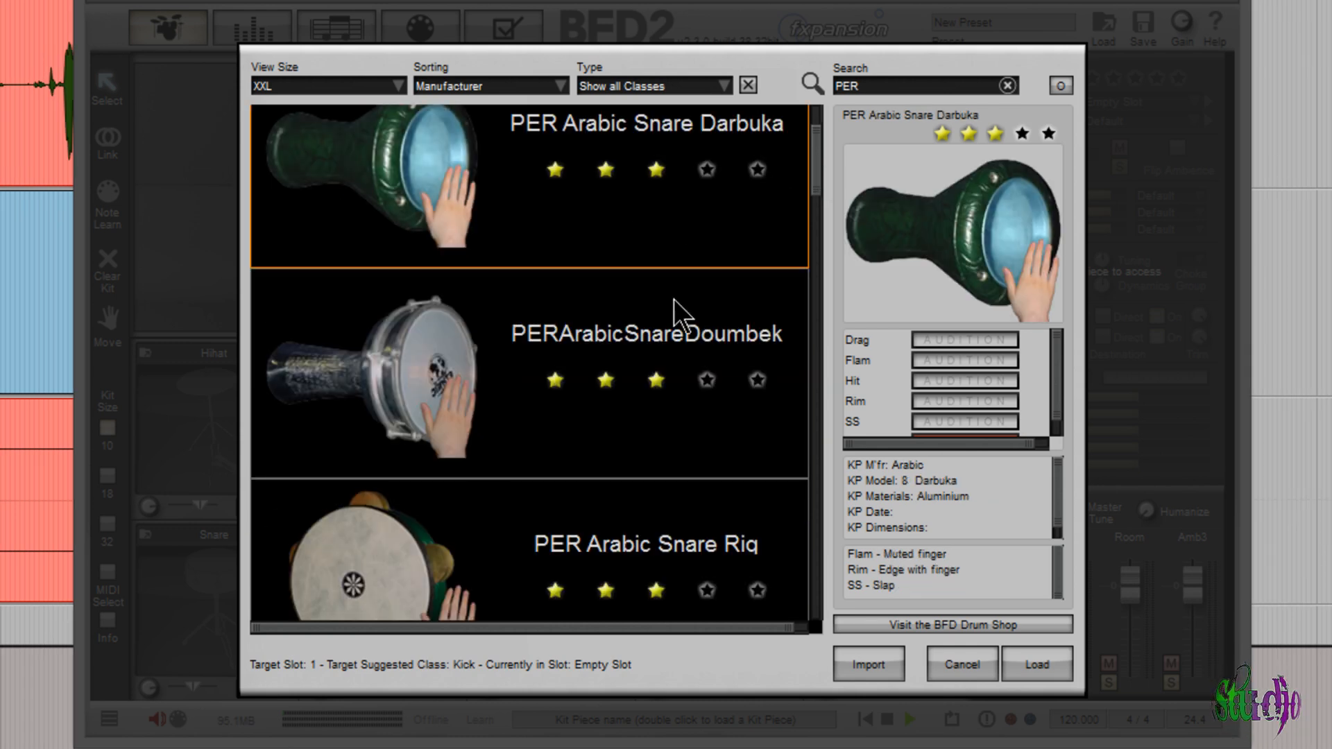
click(683, 351)
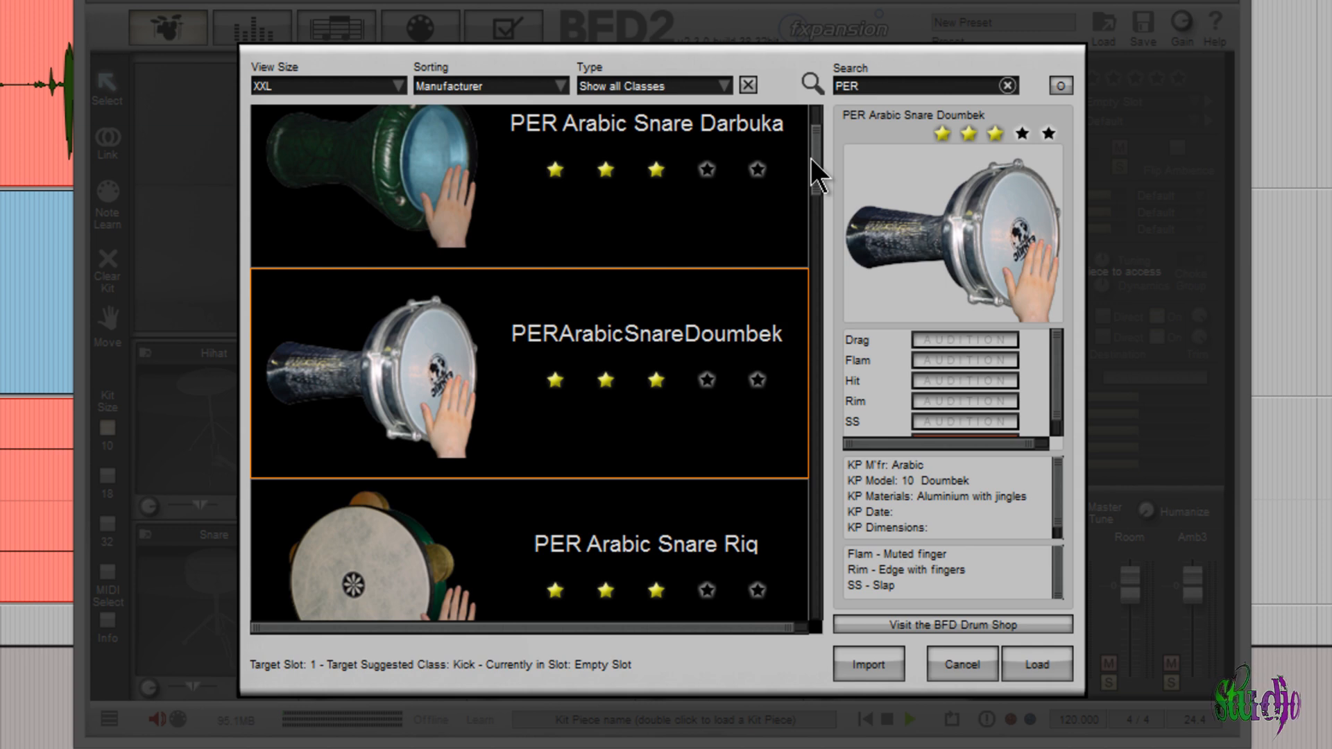
scroll(810, 158, down, 2)
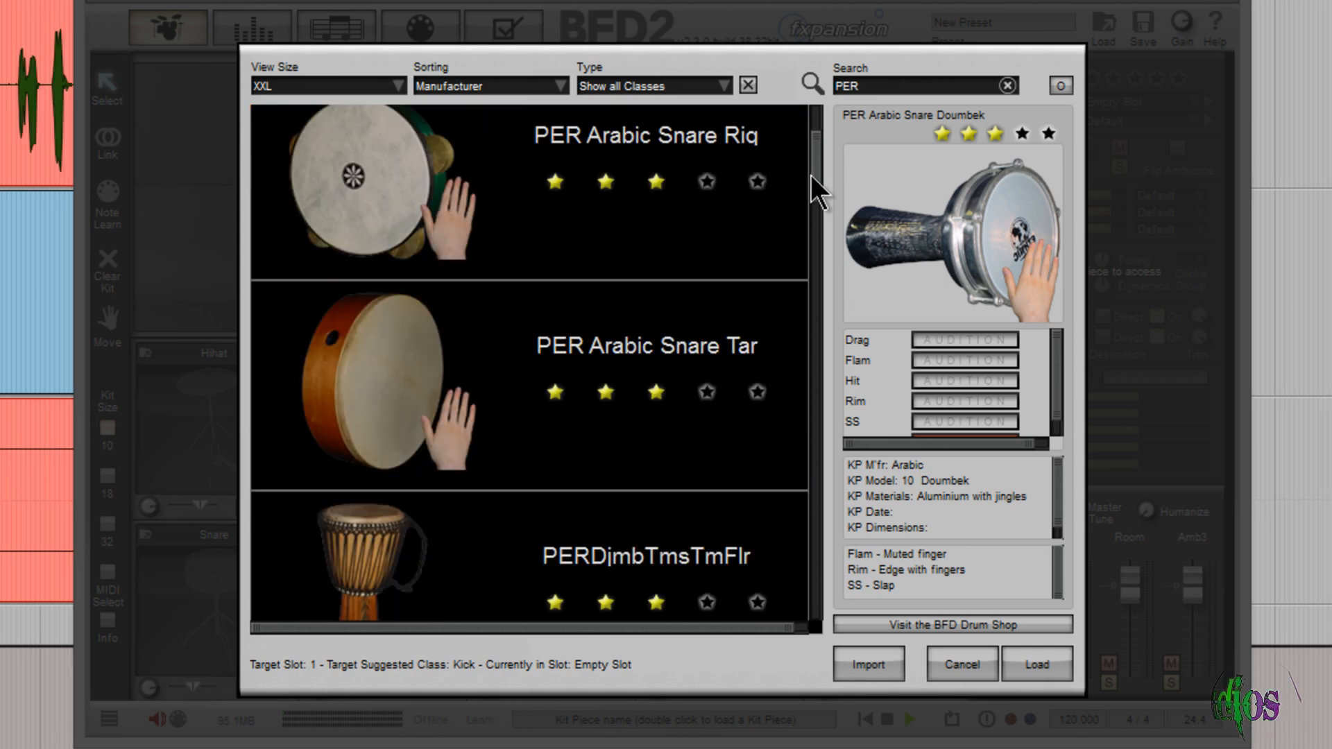
click(683, 209)
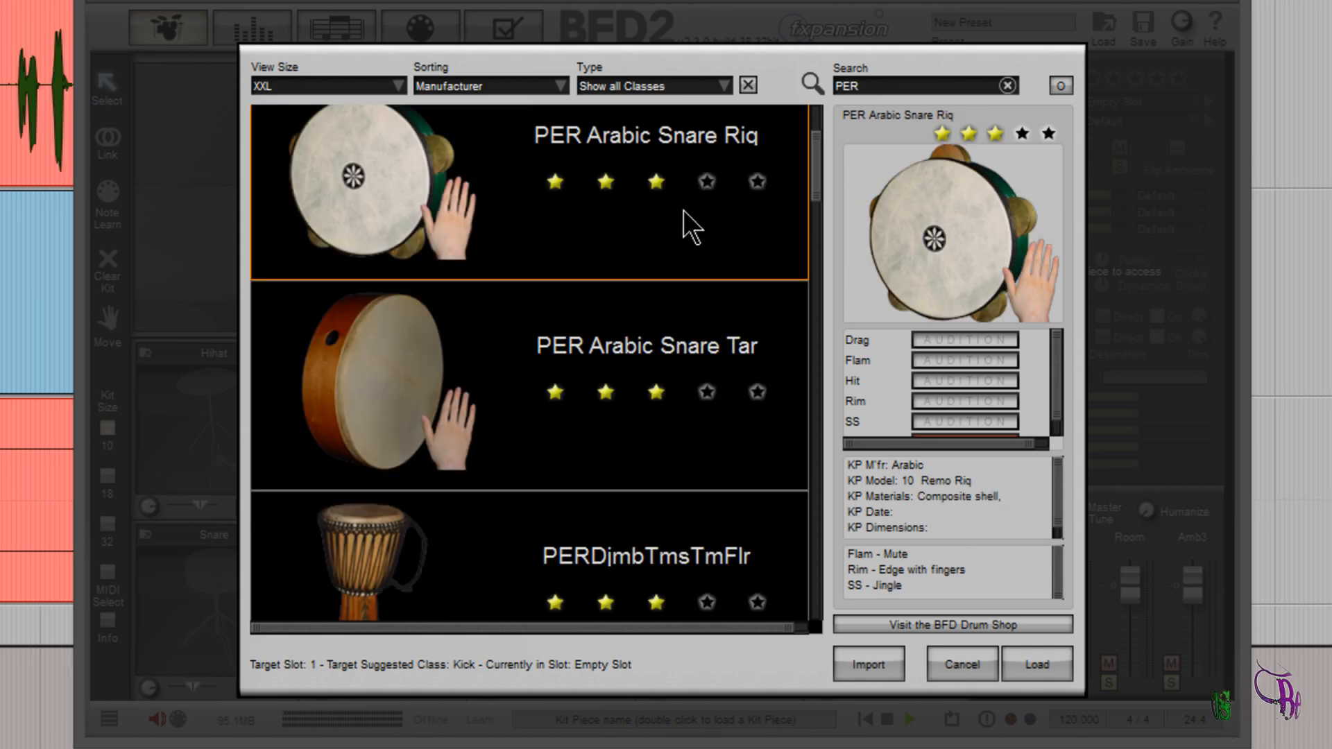
- Audition the Arabic Snare Tar, Djembe Toms Tom Hi, Djembe Toms Tom Mid and Djembe v2.1 kit pieces
click(721, 327)
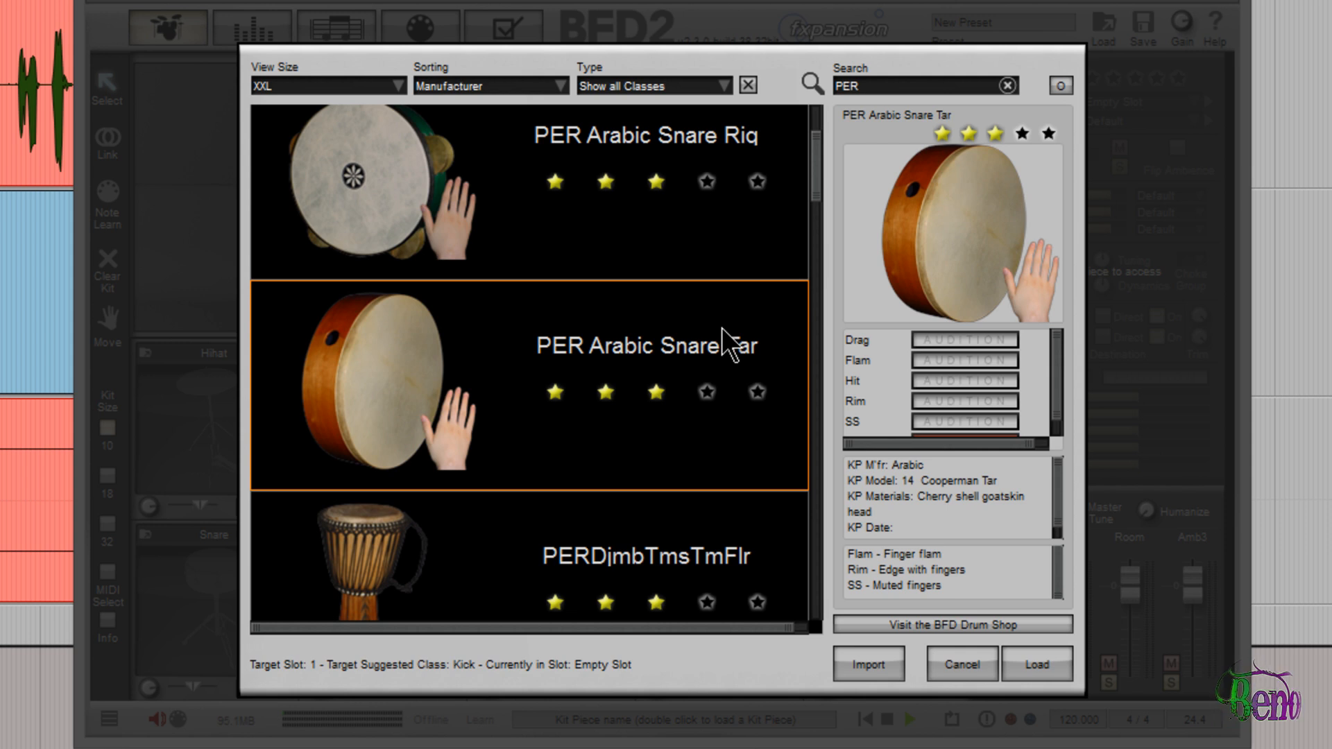
scroll(815, 174, down, 3)
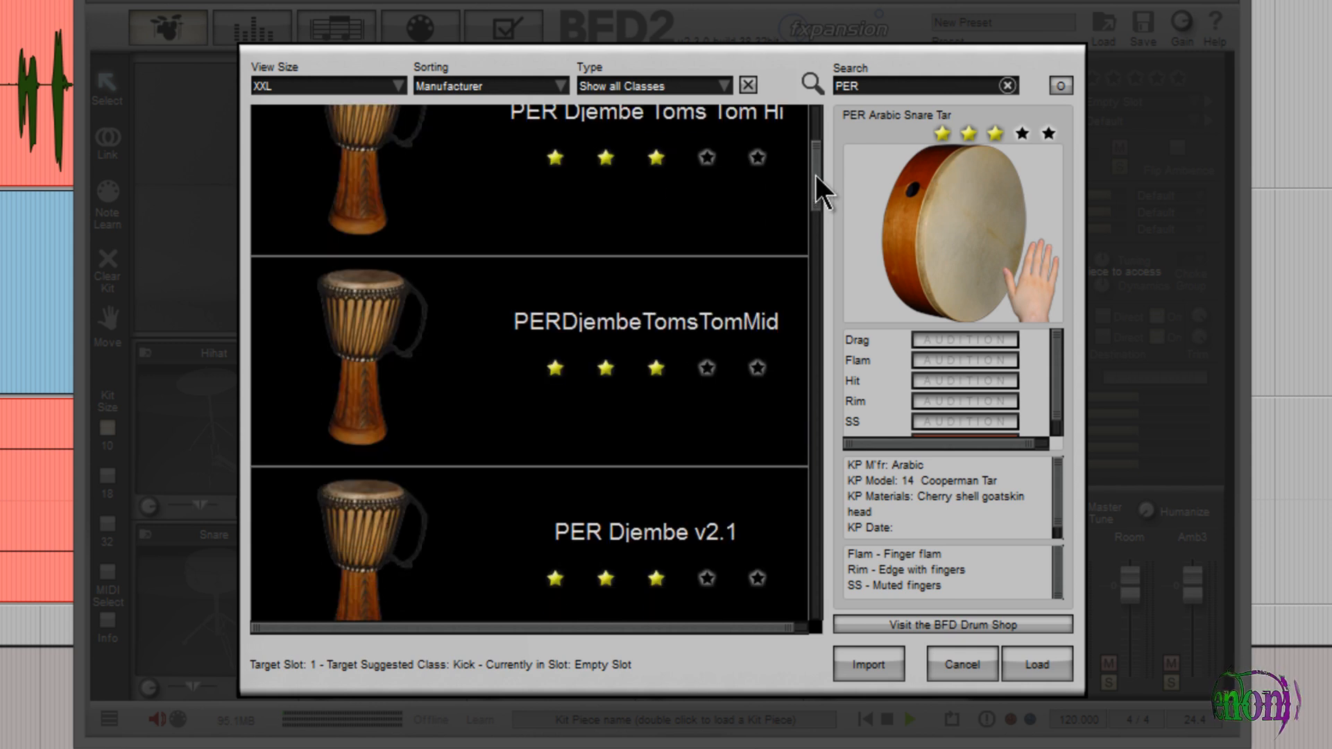
scroll(813, 173, up, 1)
click(638, 223)
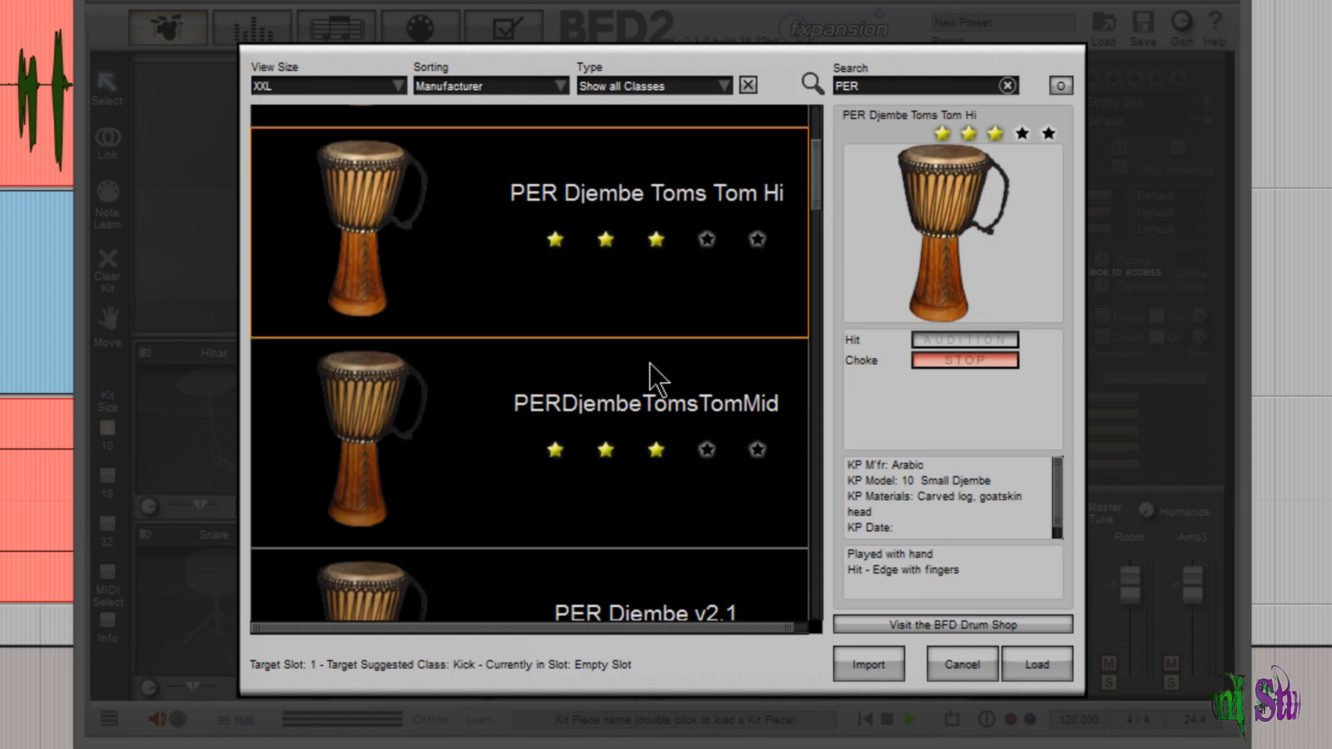
click(663, 409)
scroll(814, 182, down, 2)
click(718, 215)
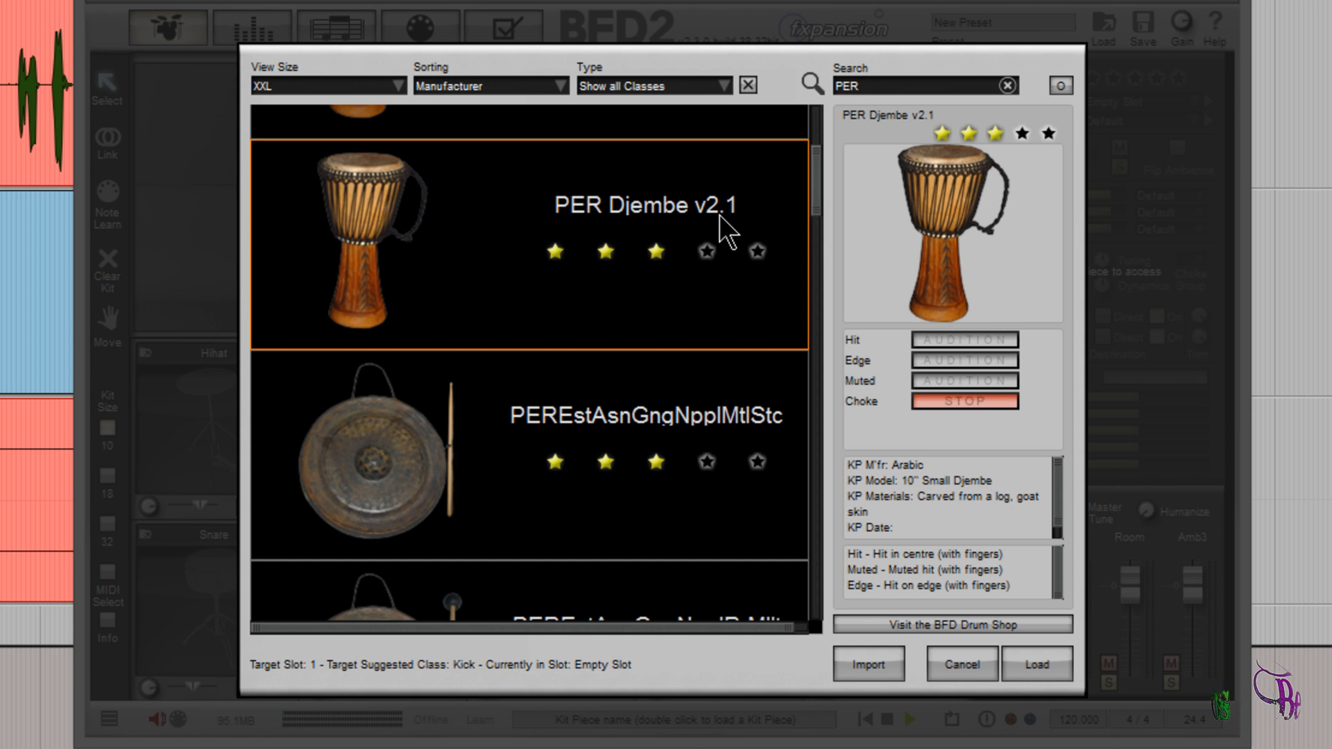
- Audition the EastAsian Gong Nipple kit pieces played with the metal stick and the rubber mallet
click(664, 441)
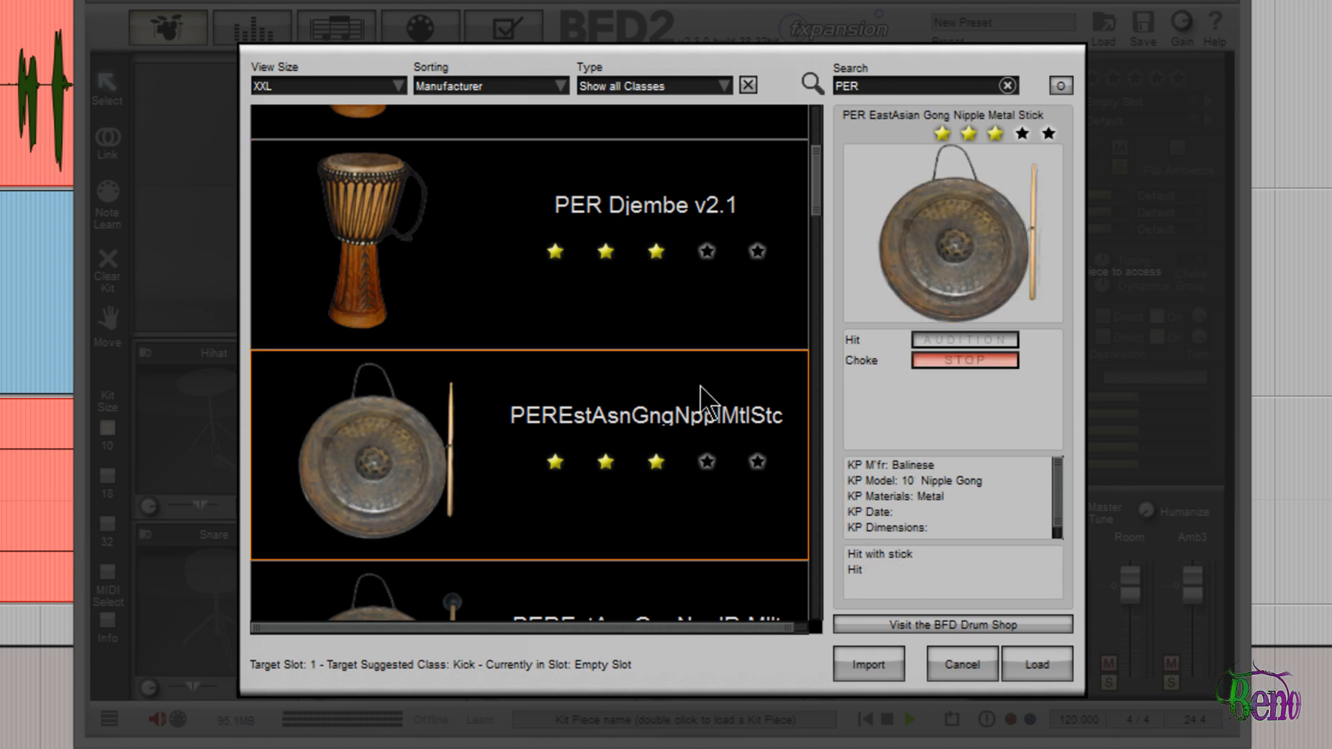
scroll(818, 189, down, 1)
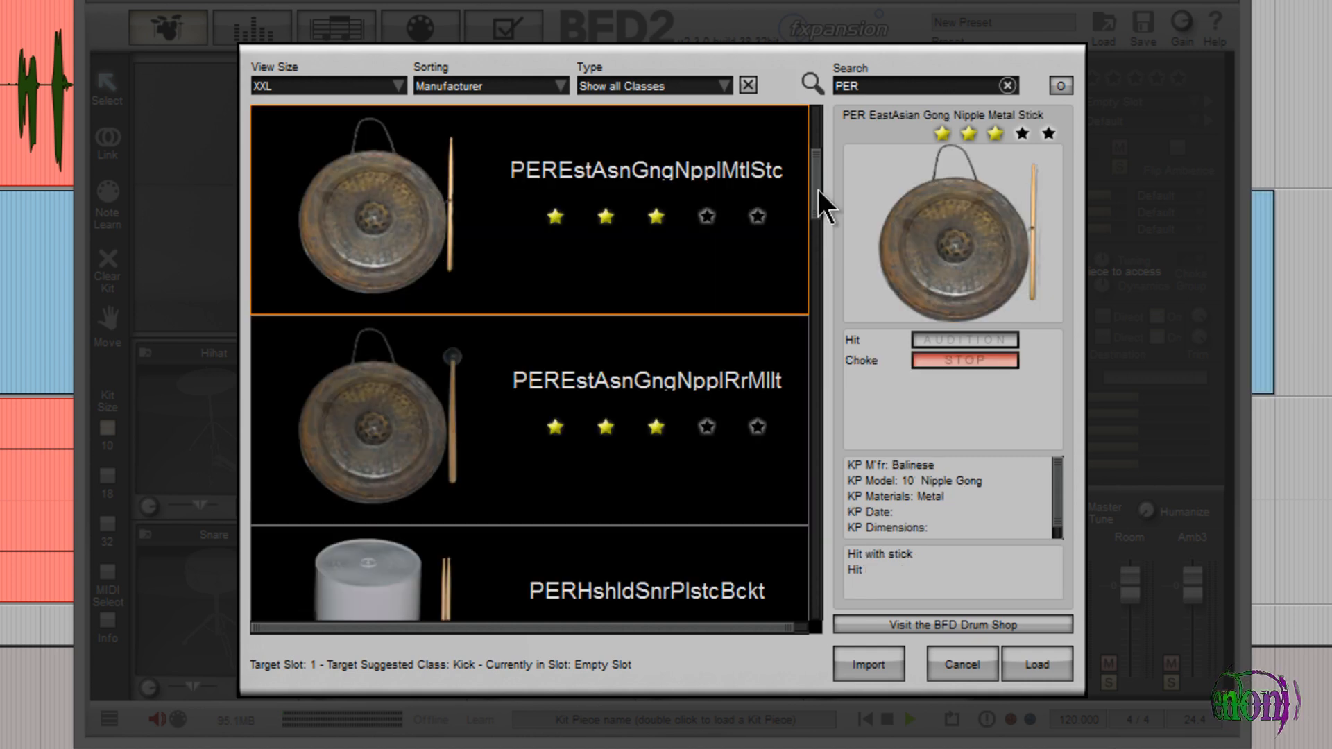
scroll(818, 189, down, 1)
click(705, 206)
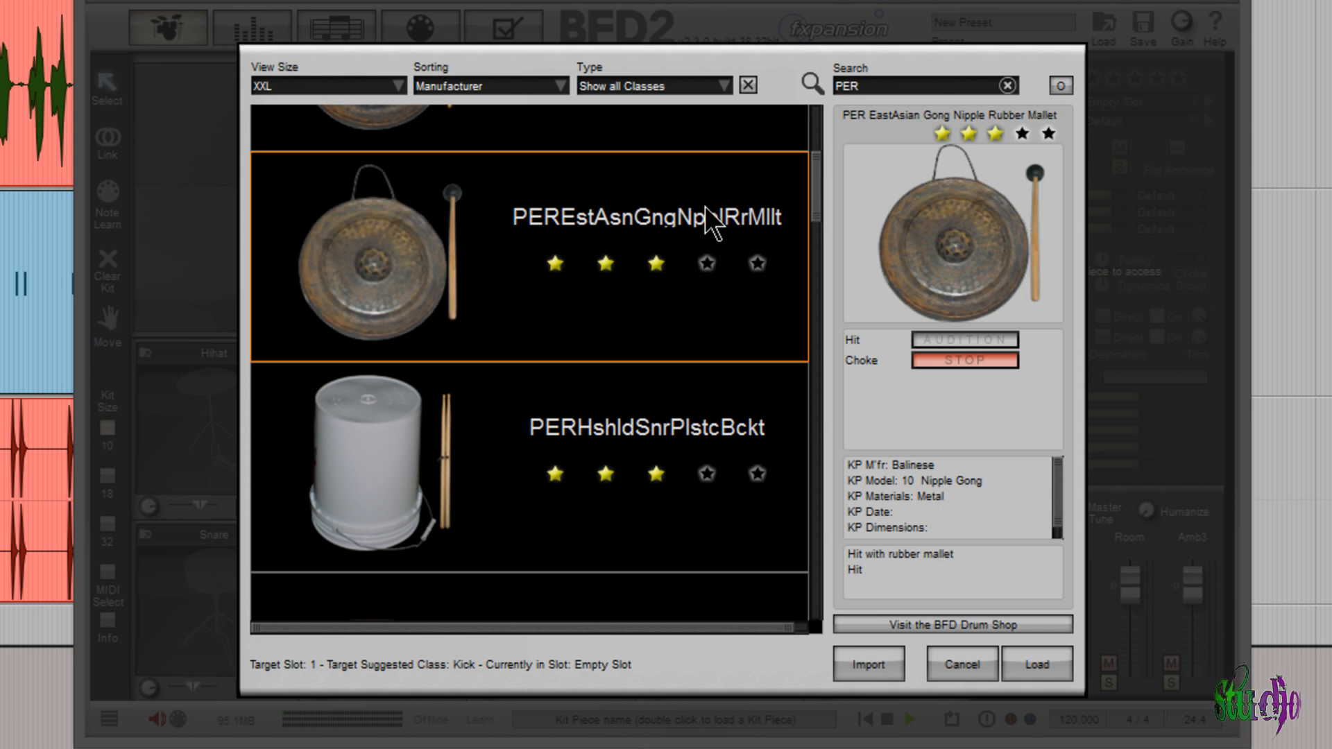
- Audition the Household Snare Plastic Bucket, Misc Snare Tamb Carrol Sound and Misc Rain Stick kit pieces
click(696, 445)
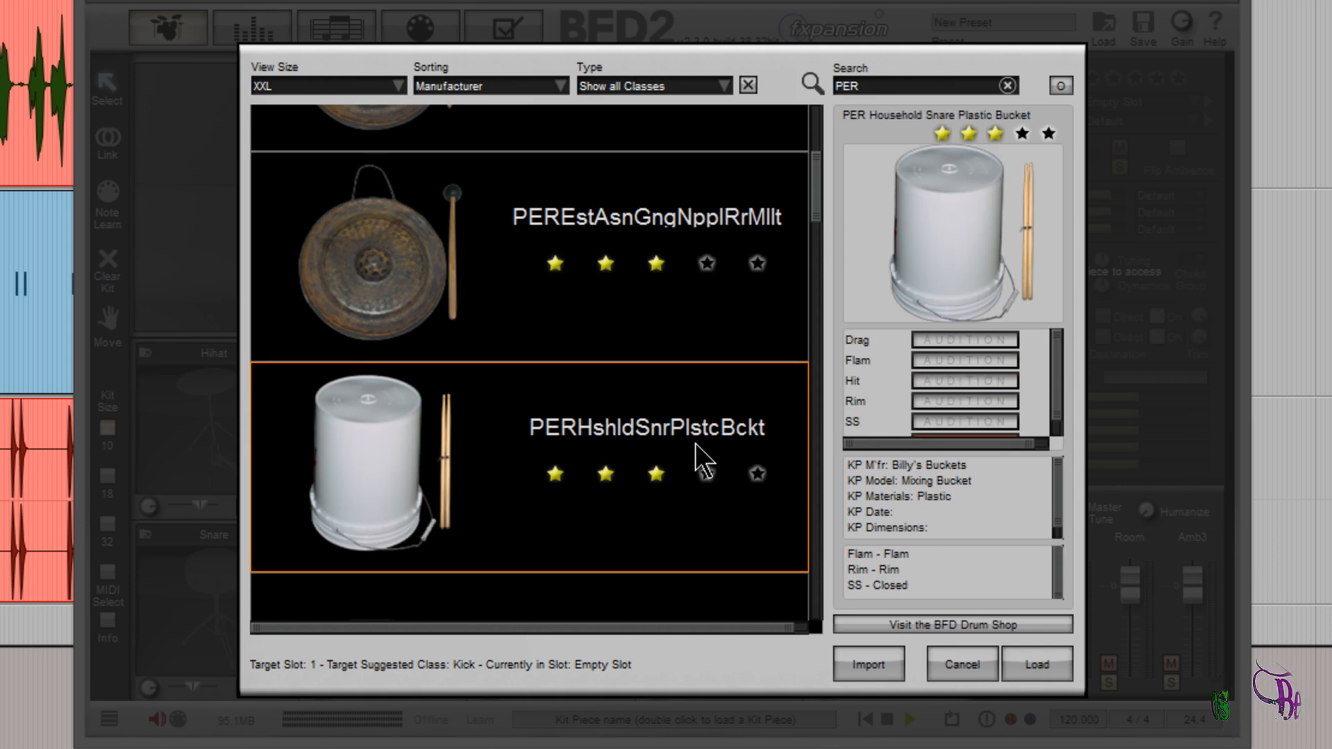
scroll(695, 444, down, 3)
click(698, 252)
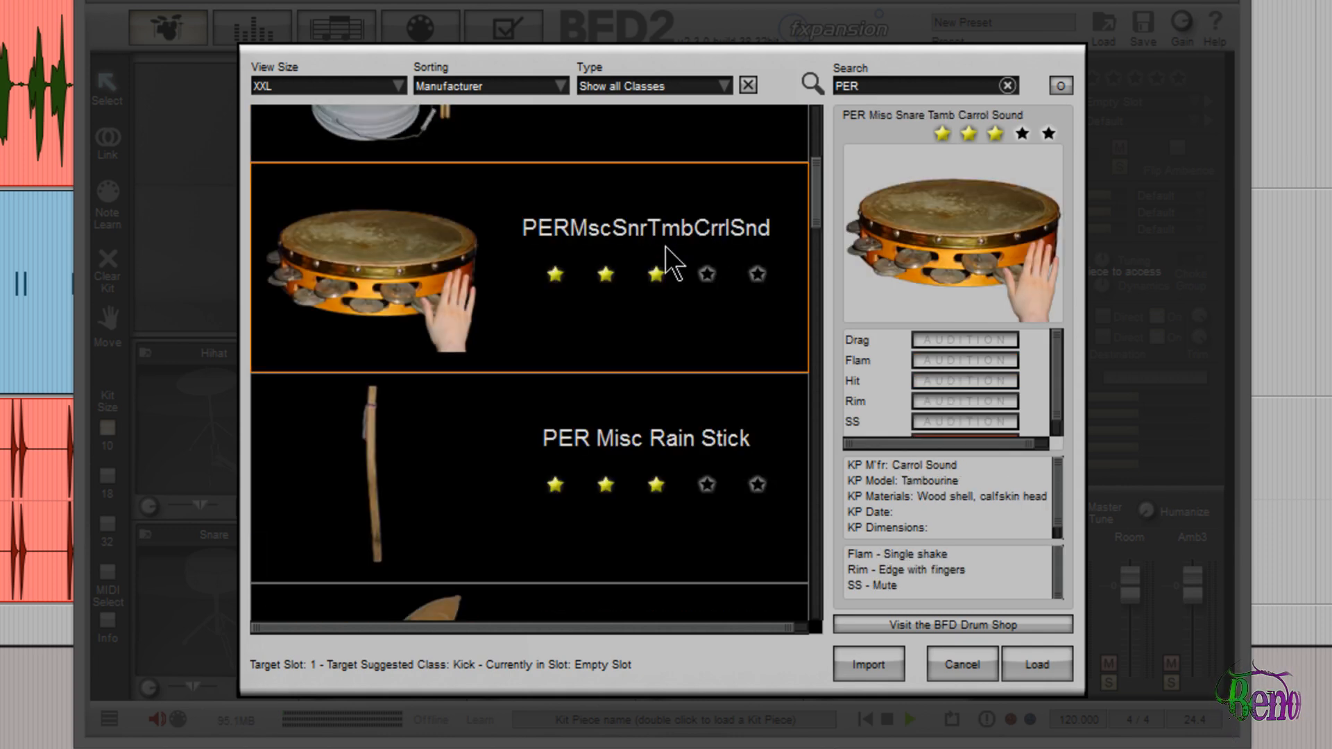
click(691, 452)
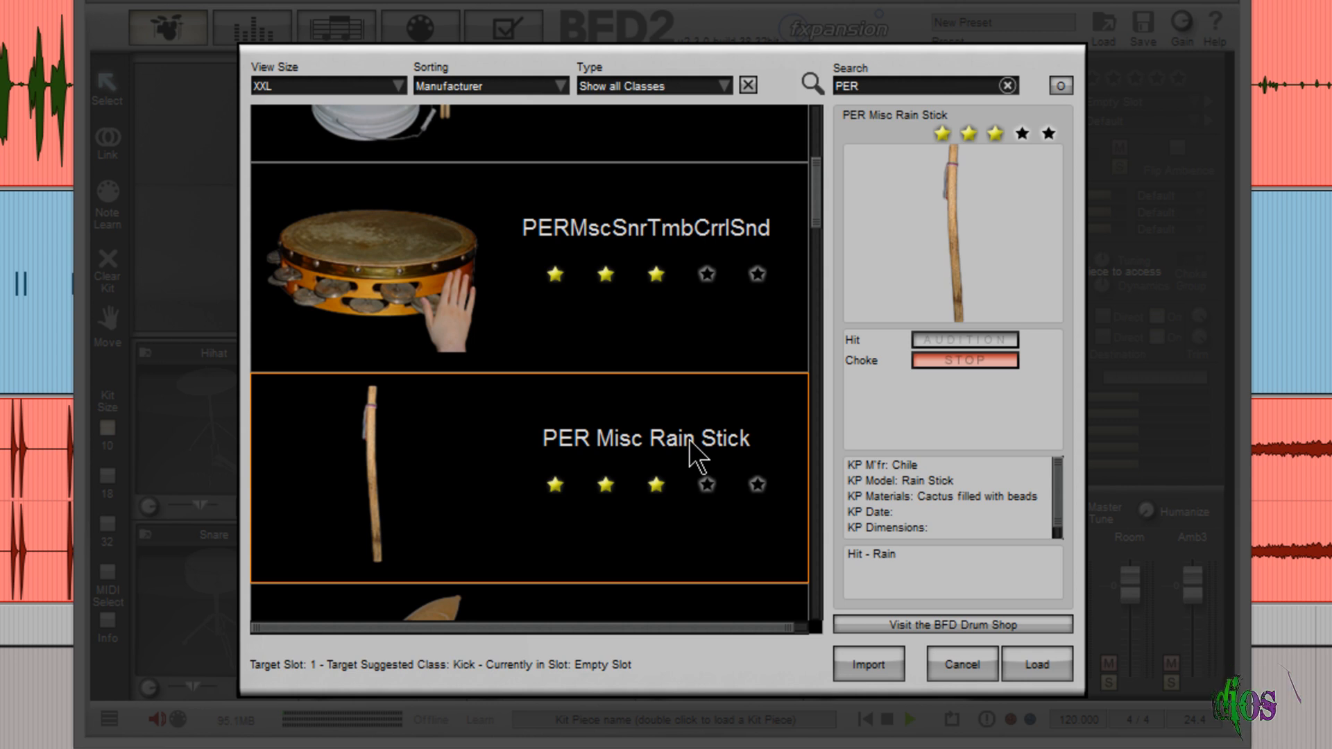
- Audition the Latin Guiro and the Household Snare Water Cooler kit pieces in the hand, small stick and stick versions
scroll(690, 441, down, 2)
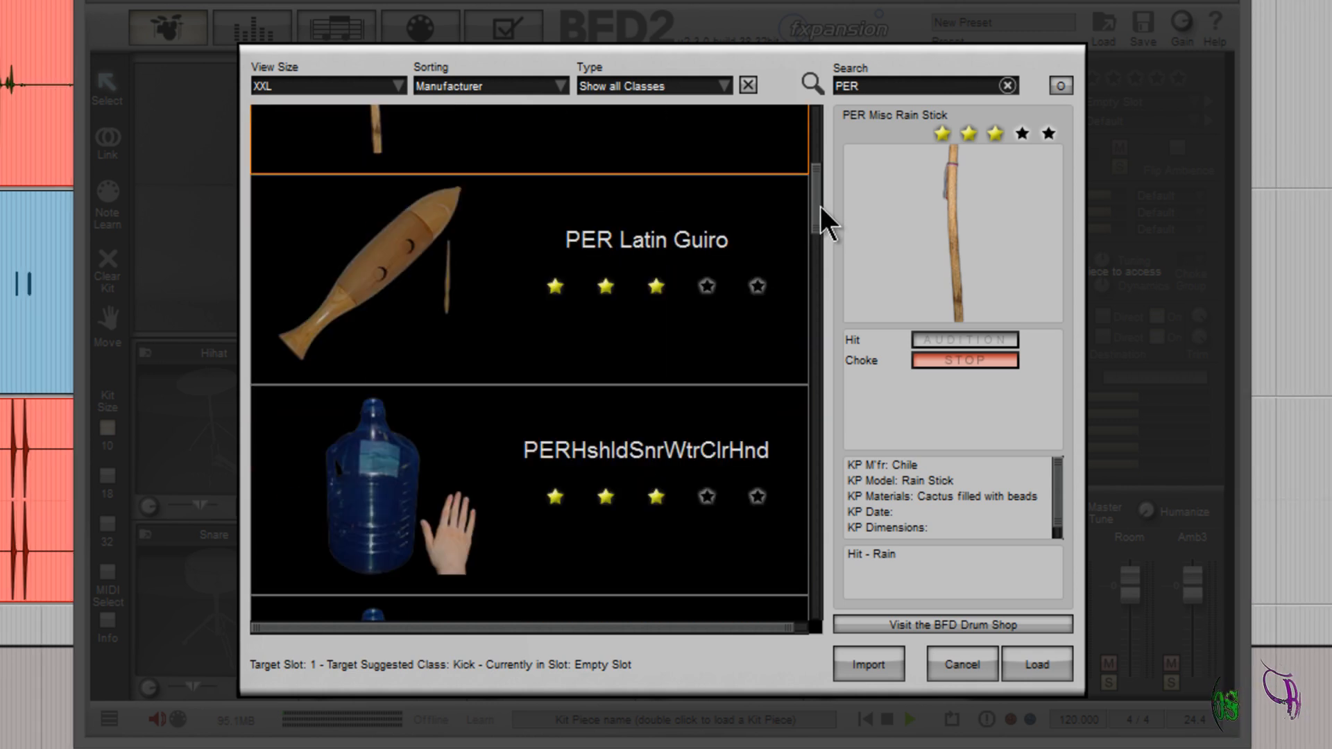
click(705, 305)
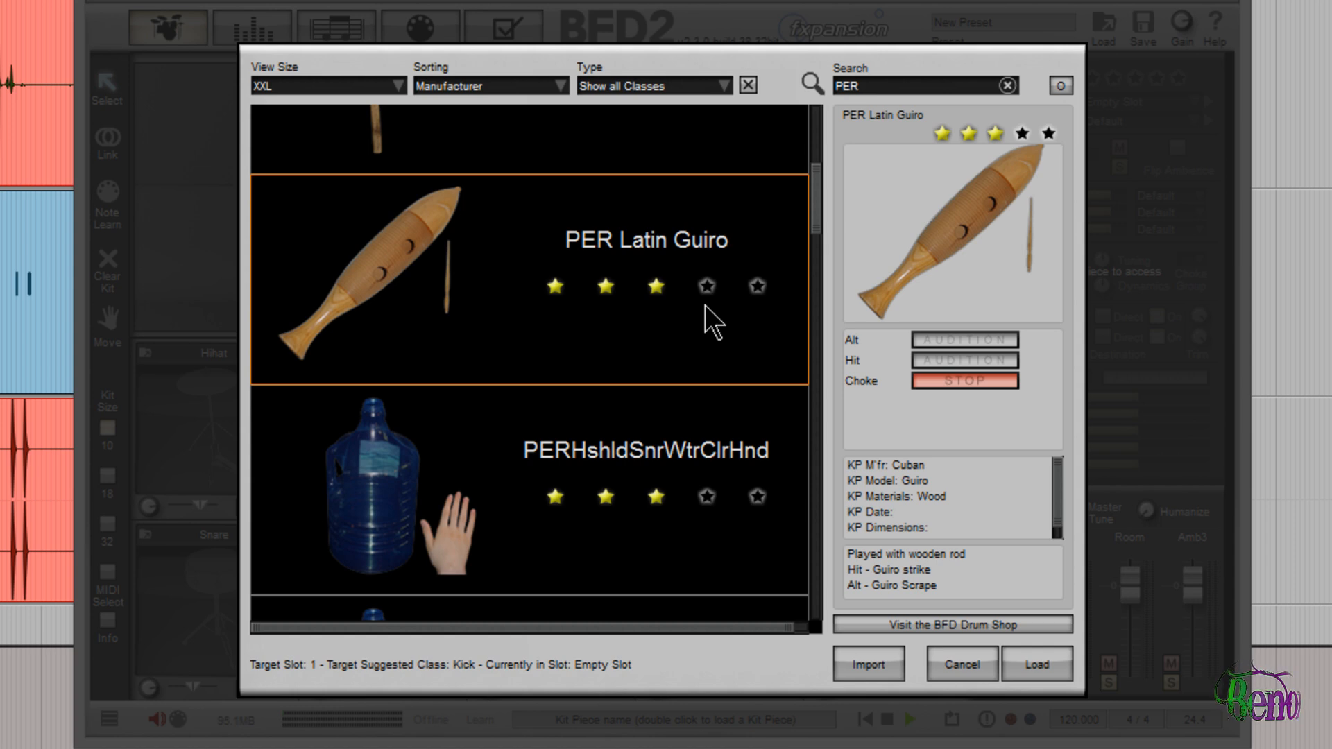
click(717, 464)
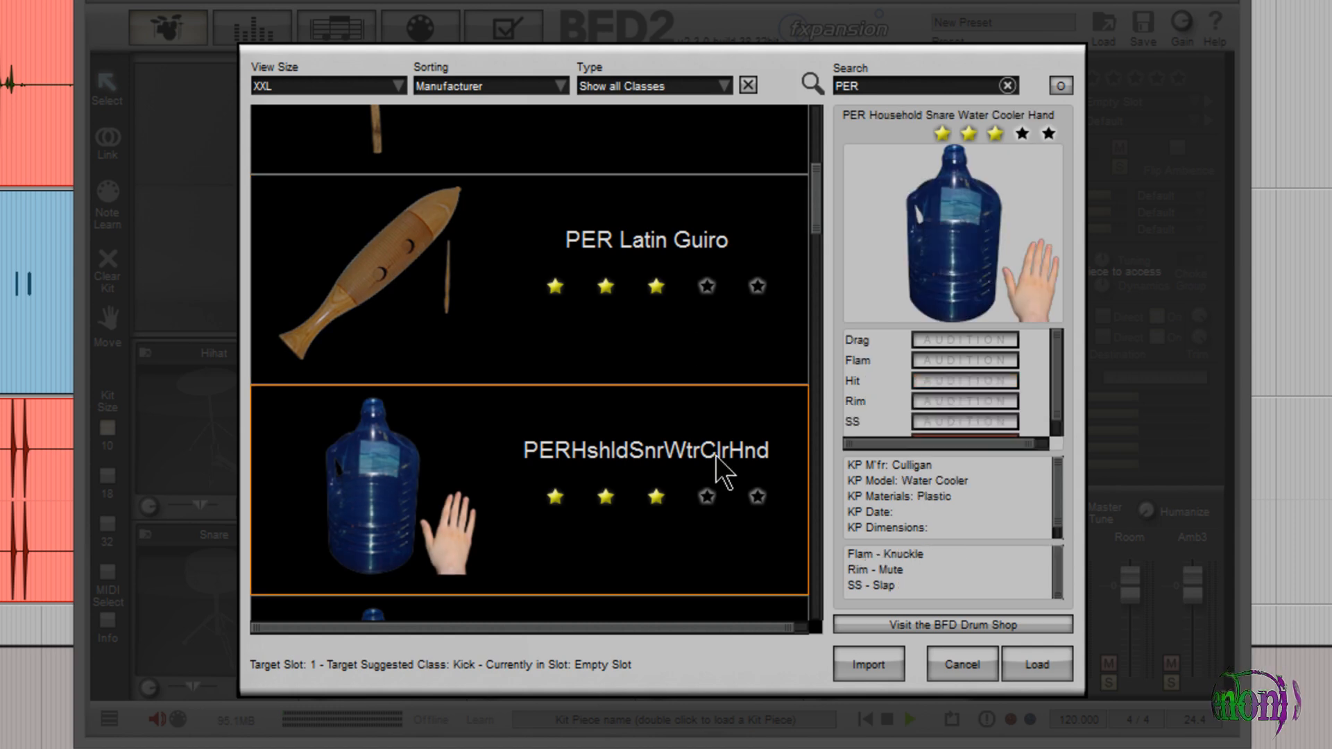
scroll(814, 219, down, 2)
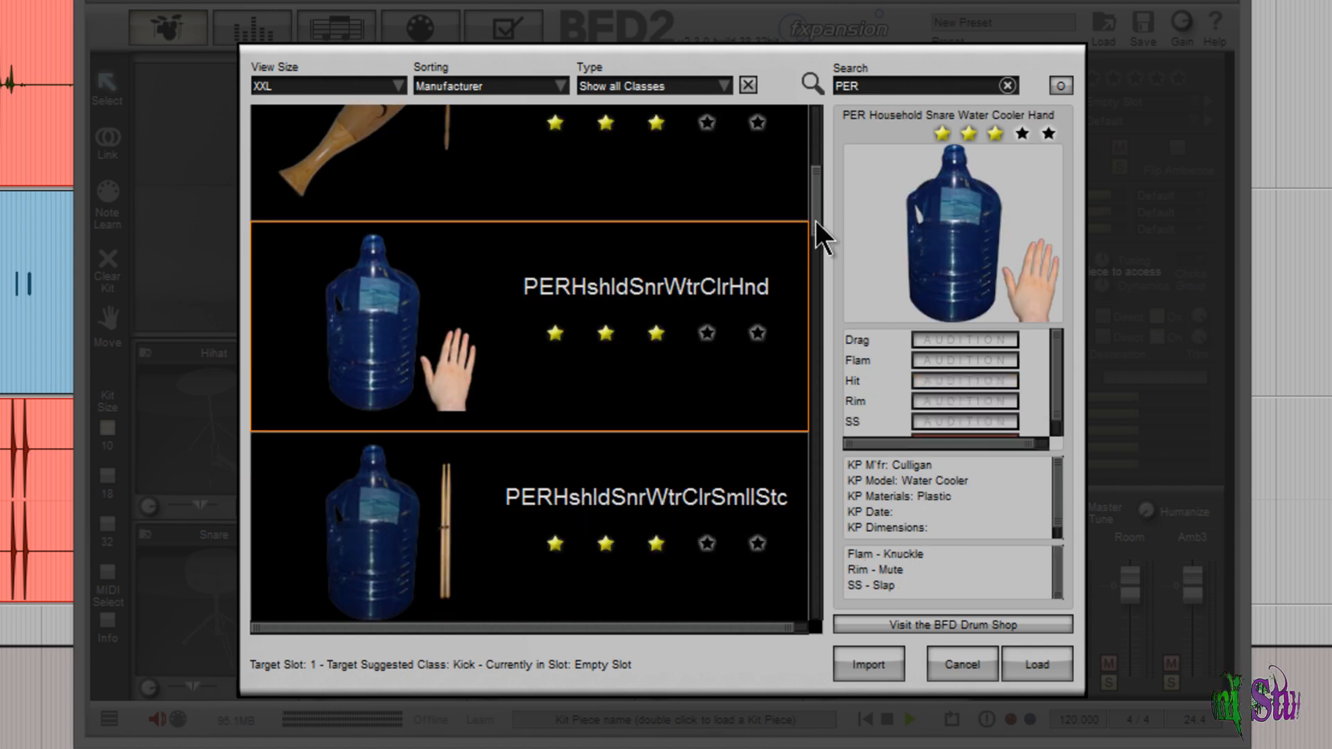
click(685, 356)
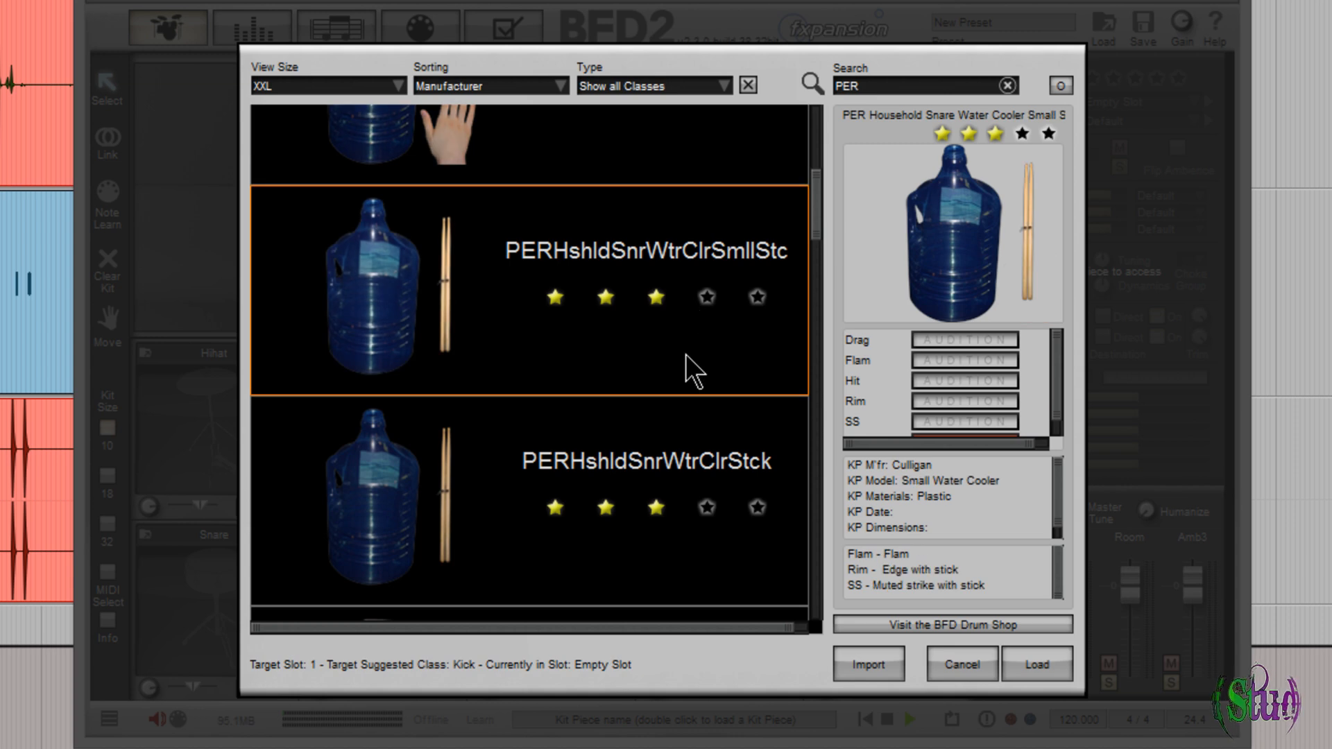
click(697, 466)
- Audition the Blocks Wood Block Low kit pieces in the rubber, stick and yarn versions
scroll(818, 221, down, 2)
scroll(818, 221, down, 1)
click(720, 331)
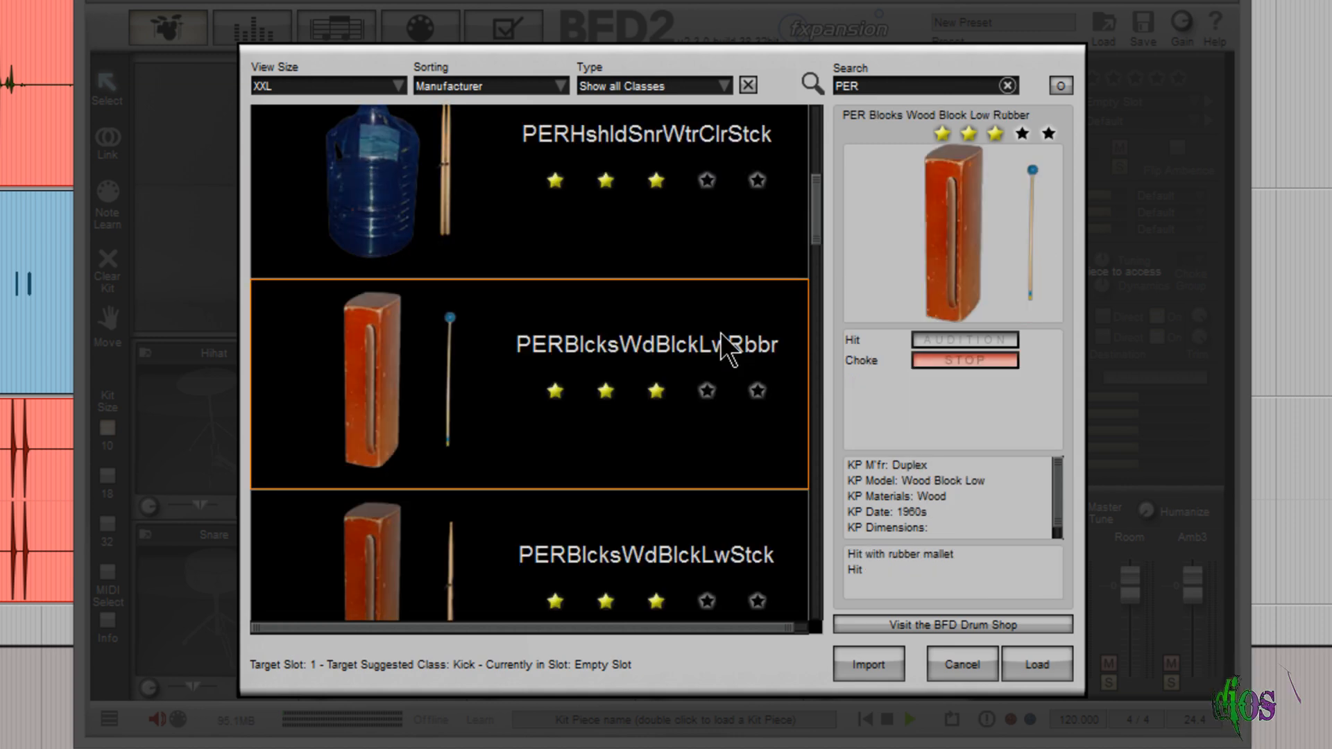
scroll(817, 200, down, 1)
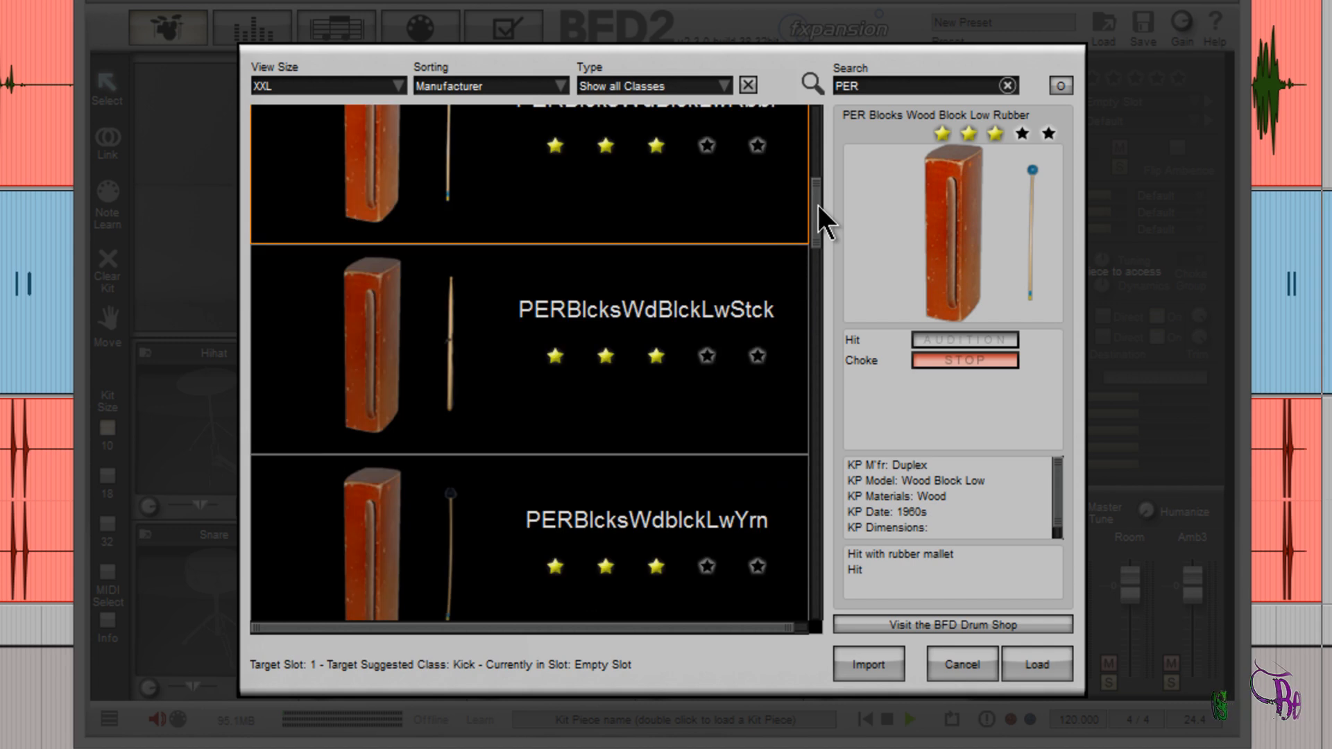
click(695, 298)
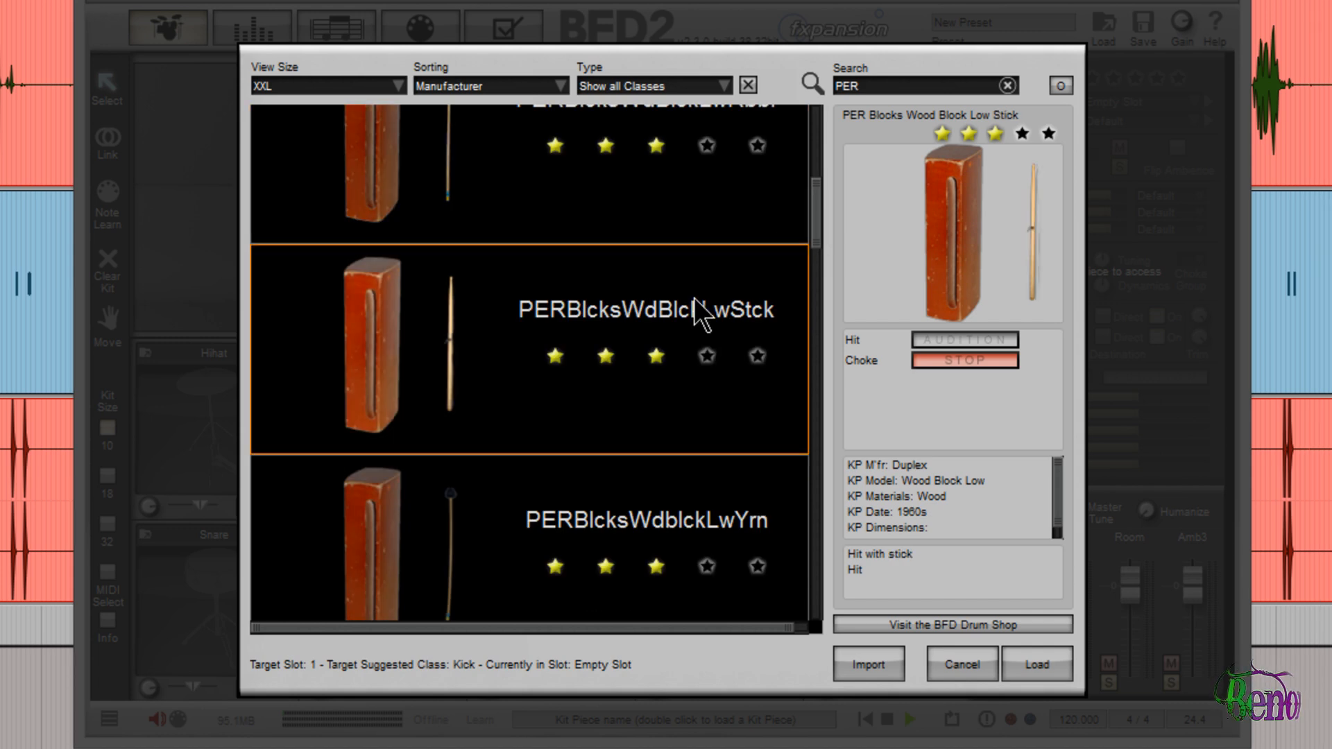
click(704, 534)
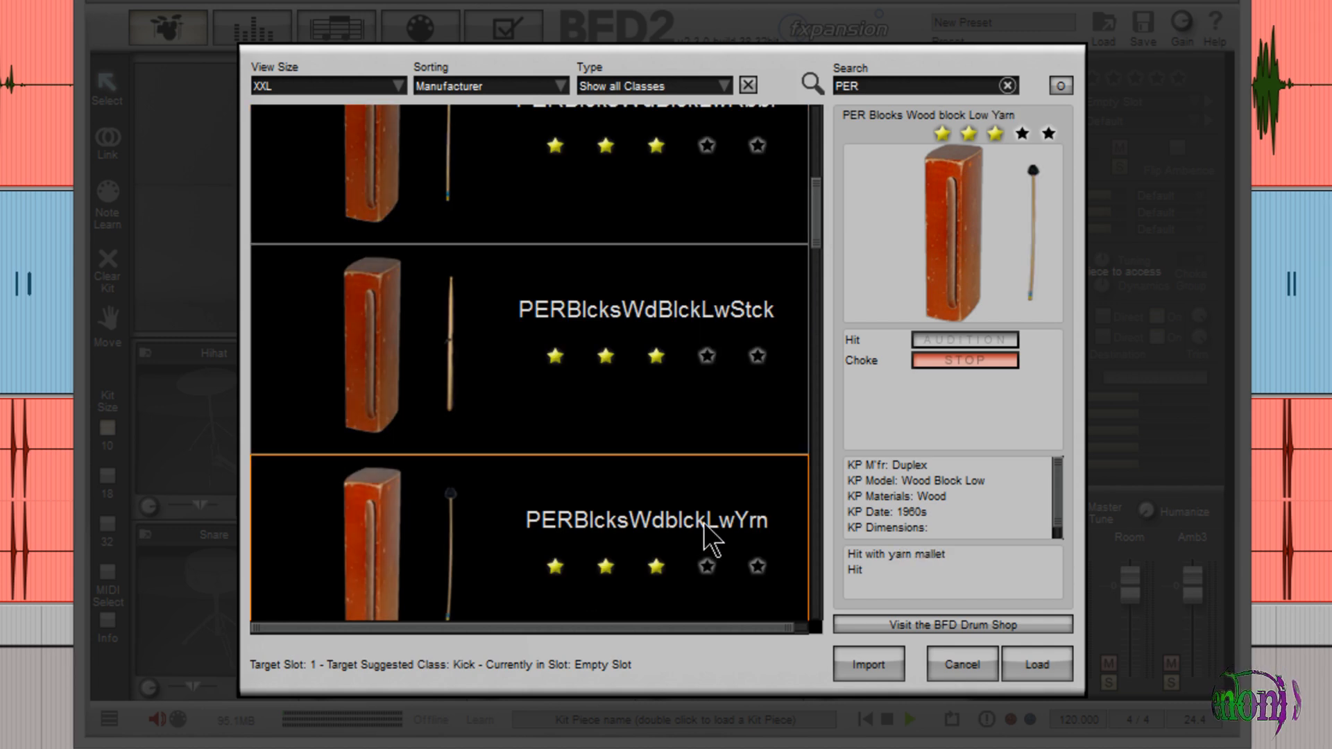
- Audition the Household Cooking Pot High, Household Cooking Pot Low and Bells Goat Bells kit pieces
scroll(746, 244, down, 3)
click(691, 256)
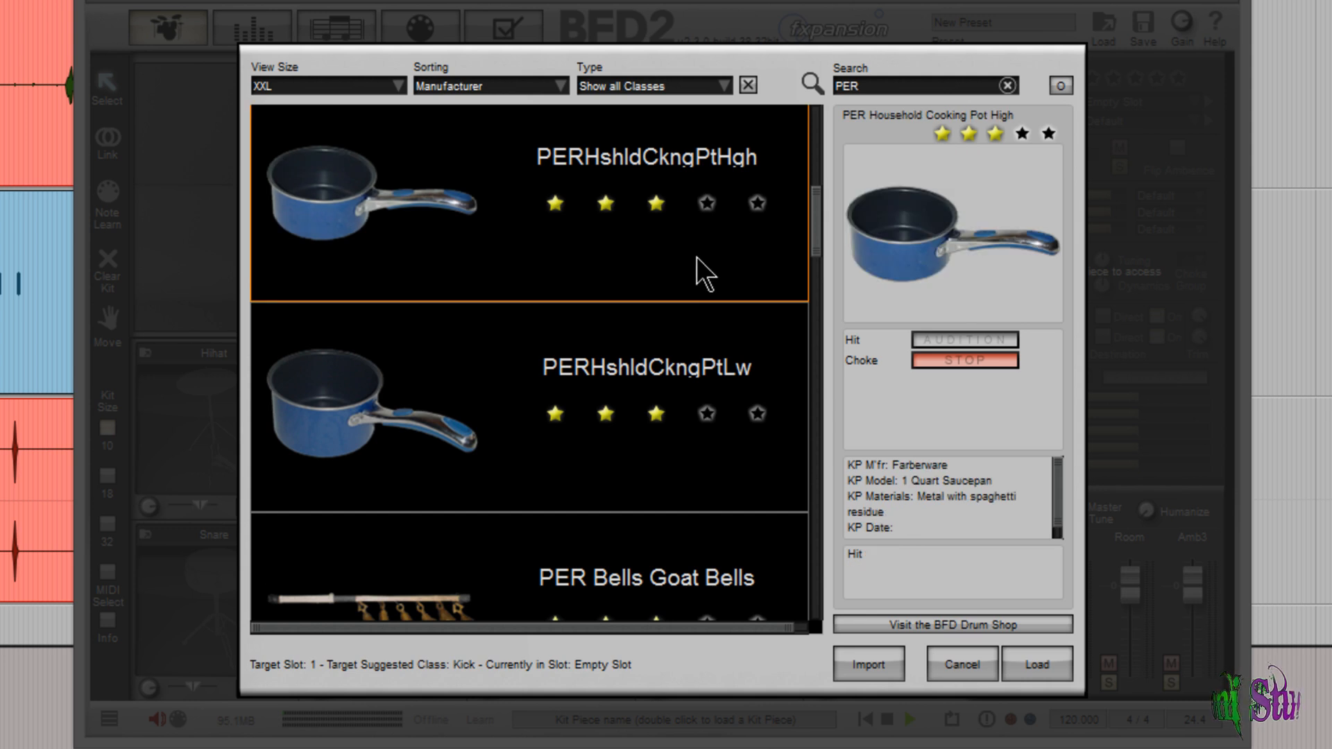
click(700, 355)
scroll(701, 355, down, 1)
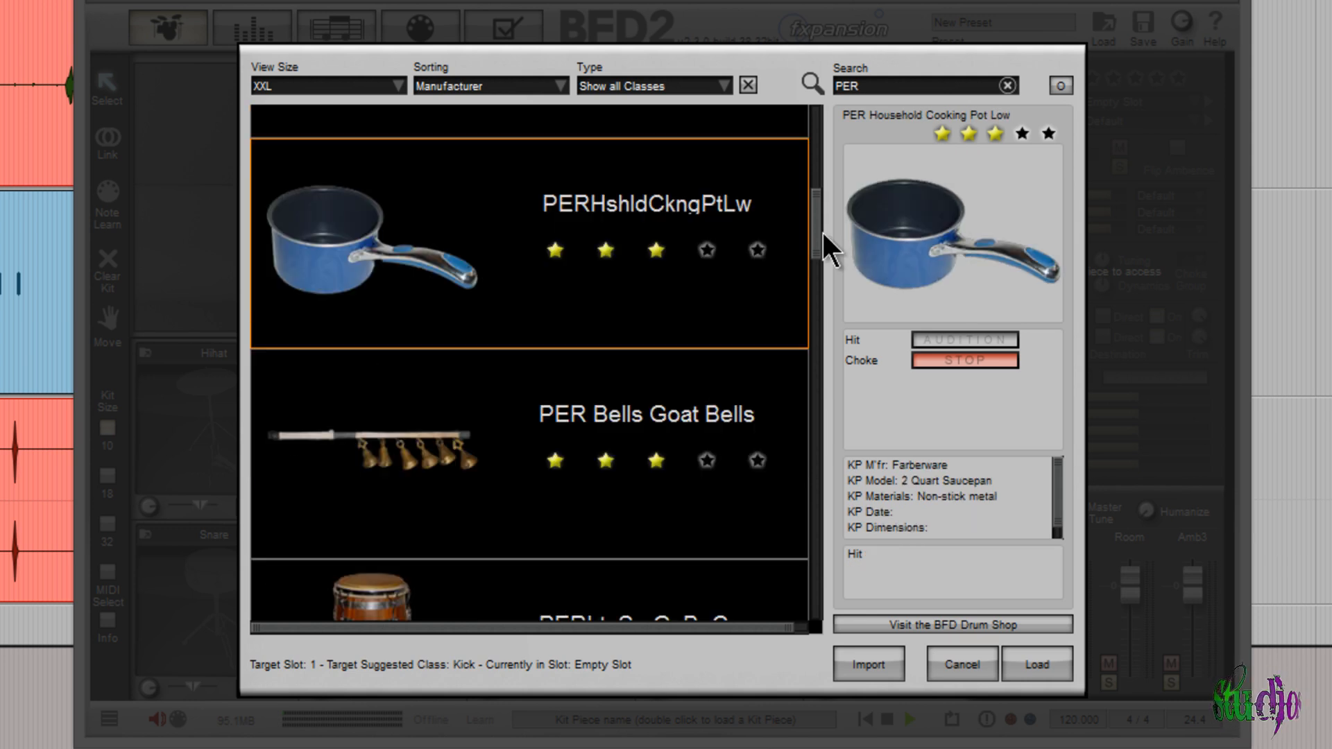
click(710, 416)
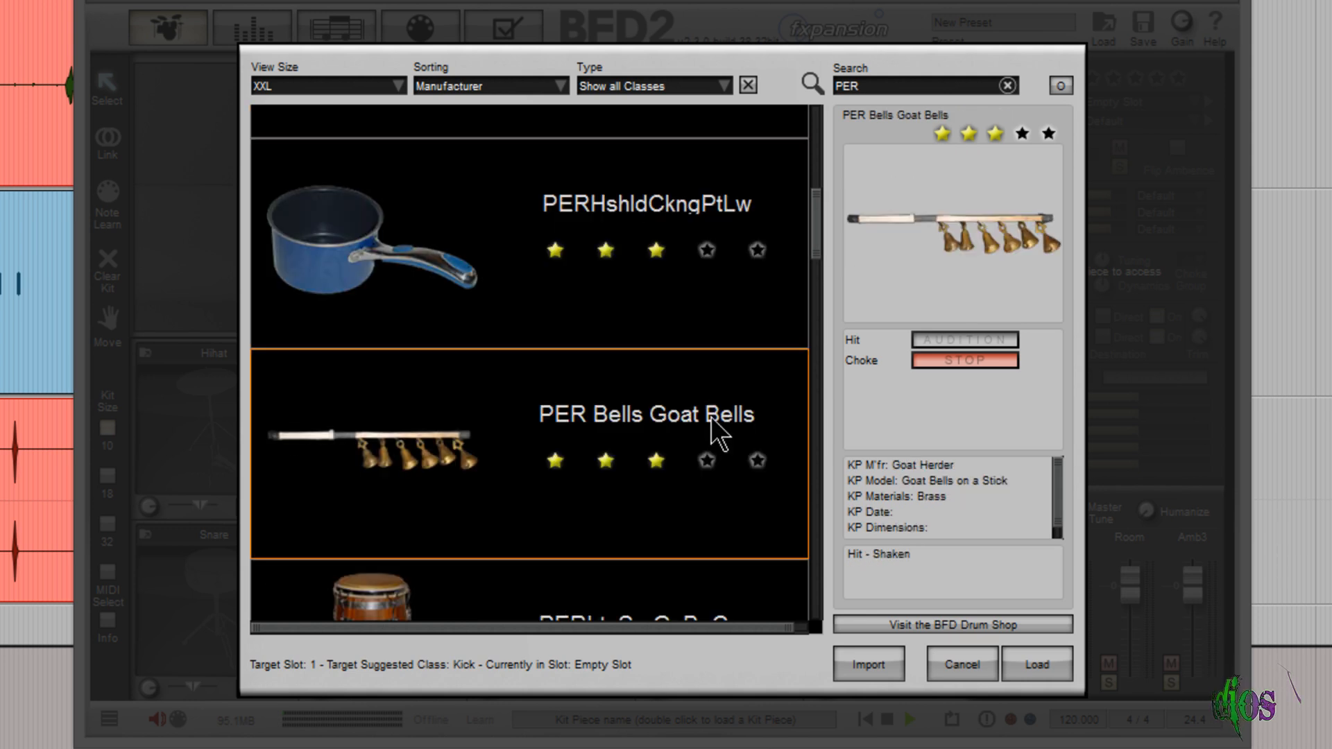
- Audition the Latin Snare Gon Bop Conga, Gon Bop Quinto and Misc Triangle Bronze kit pieces
scroll(819, 242, down, 2)
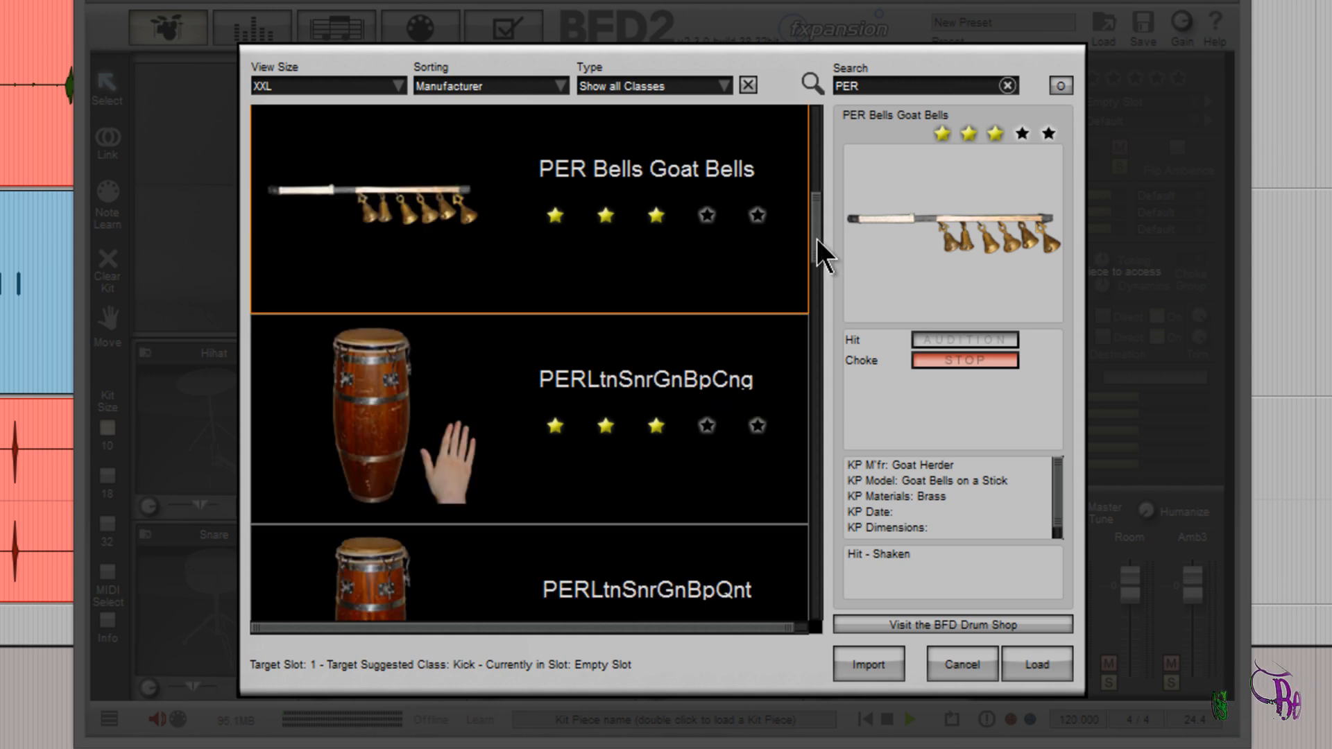
click(747, 233)
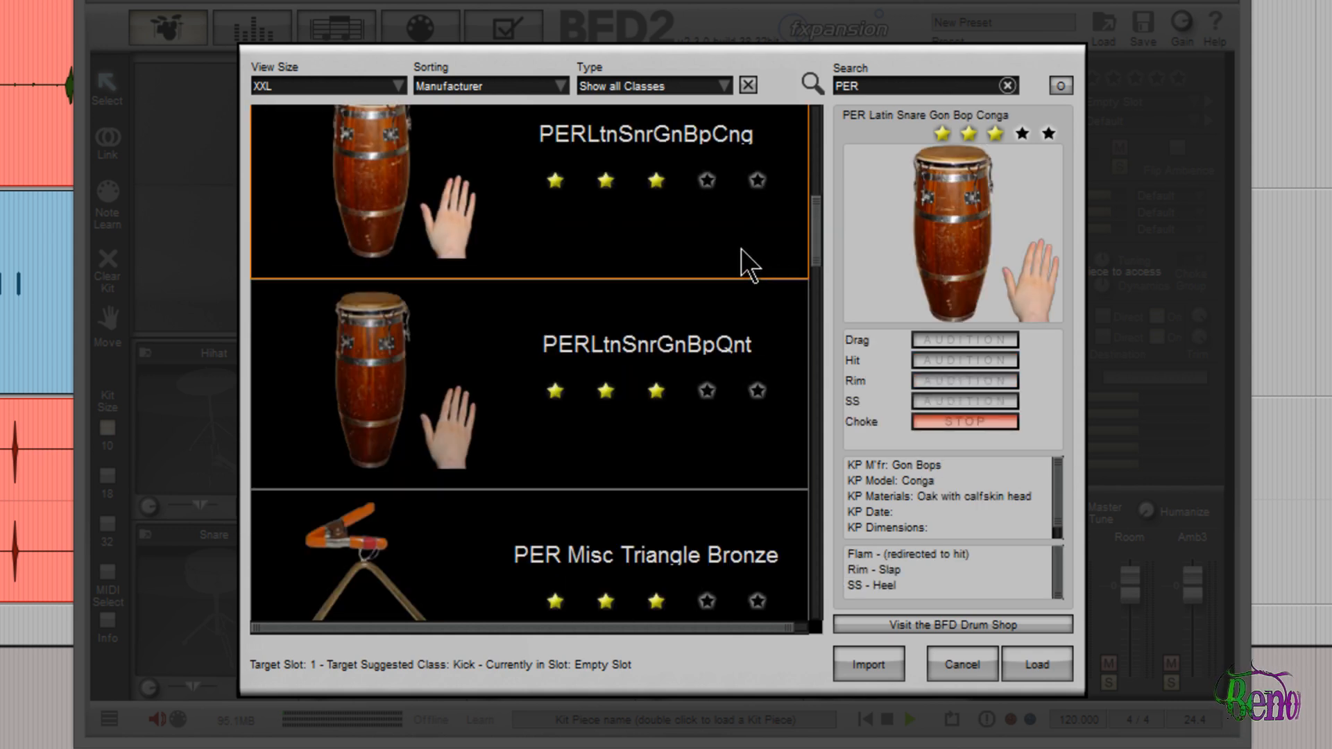
click(713, 368)
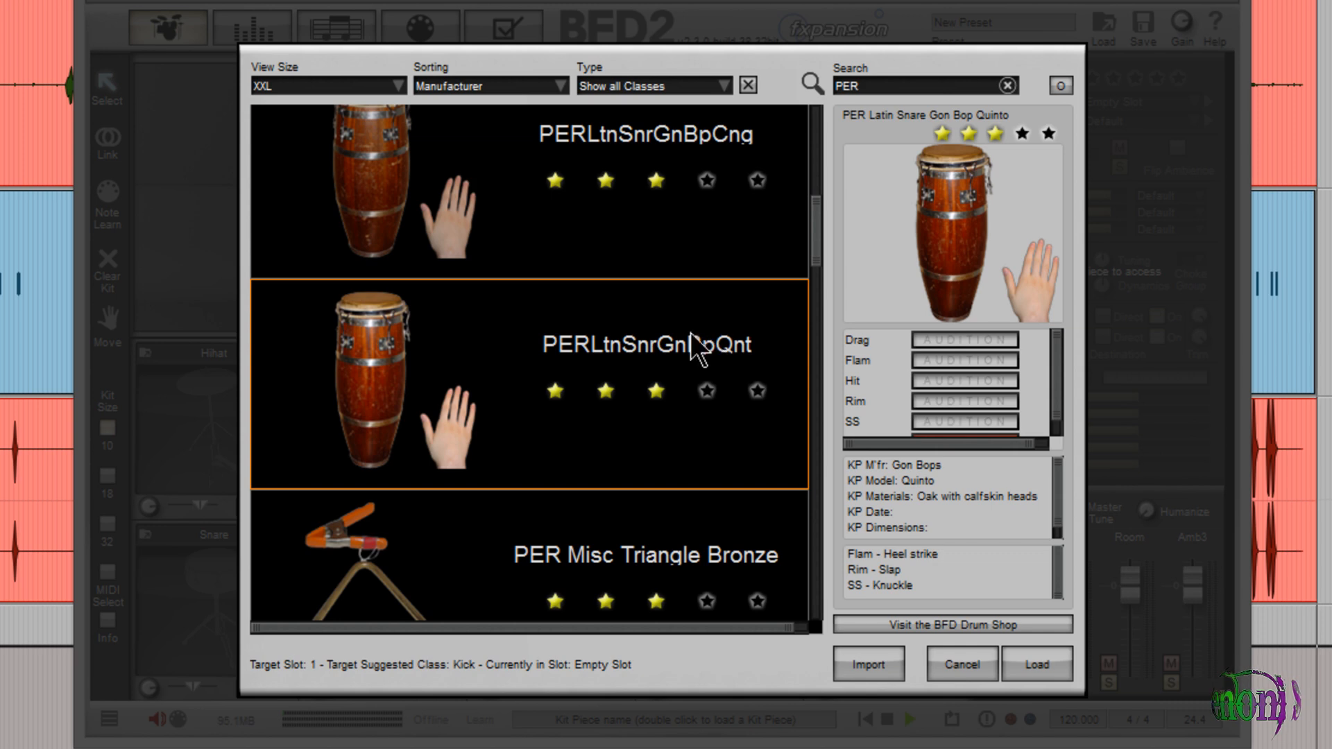
scroll(818, 212, down, 4)
click(644, 318)
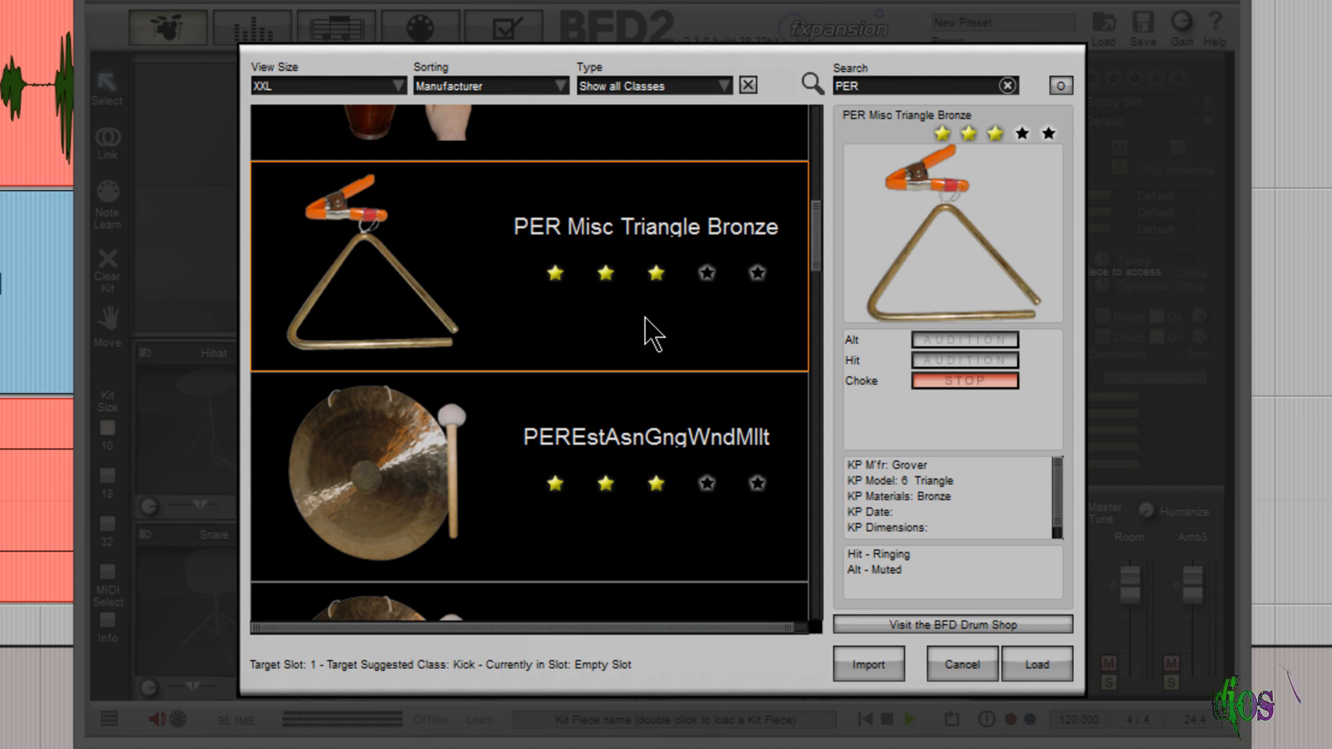
- Audition the wind gong kit pieces: Mallet, Mallet Water, Stick, FX Wind Gong Bowed and FX Wind Gong Bowed Water
click(653, 438)
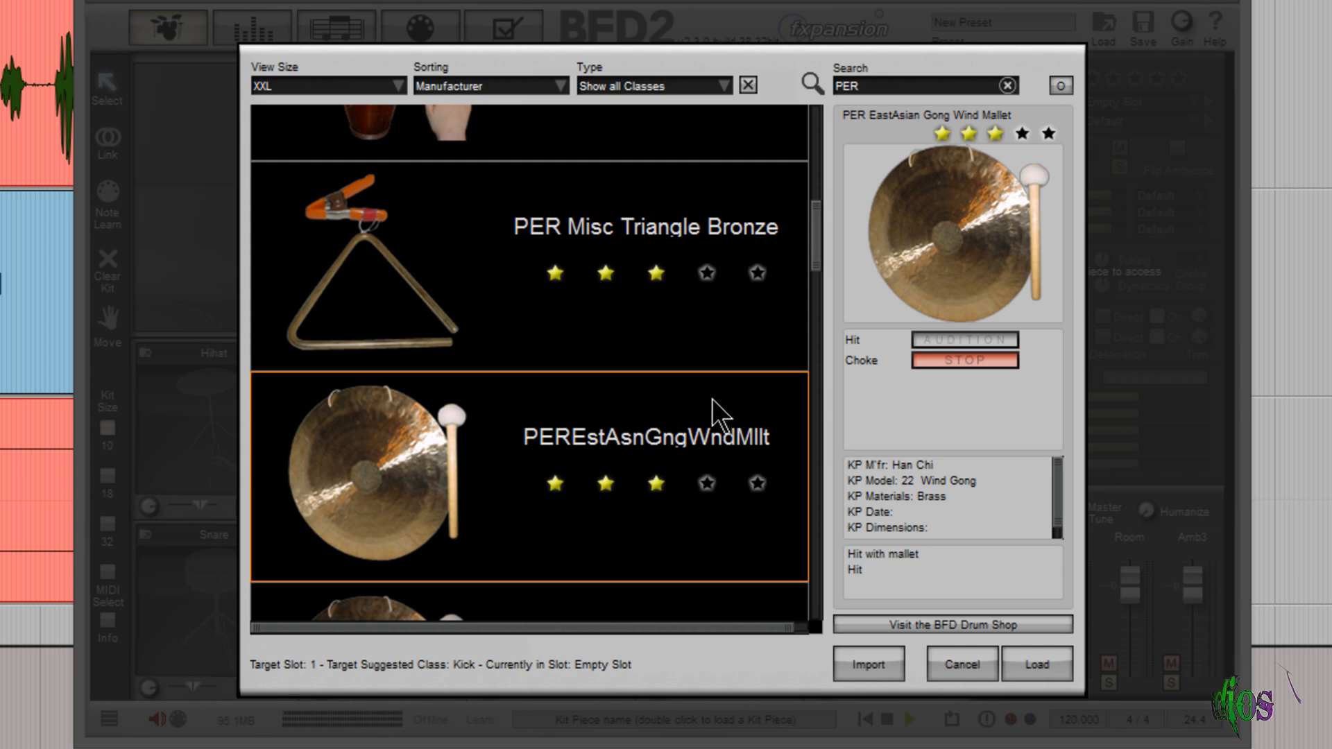
scroll(820, 223, down, 3)
scroll(820, 229, down, 6)
click(719, 264)
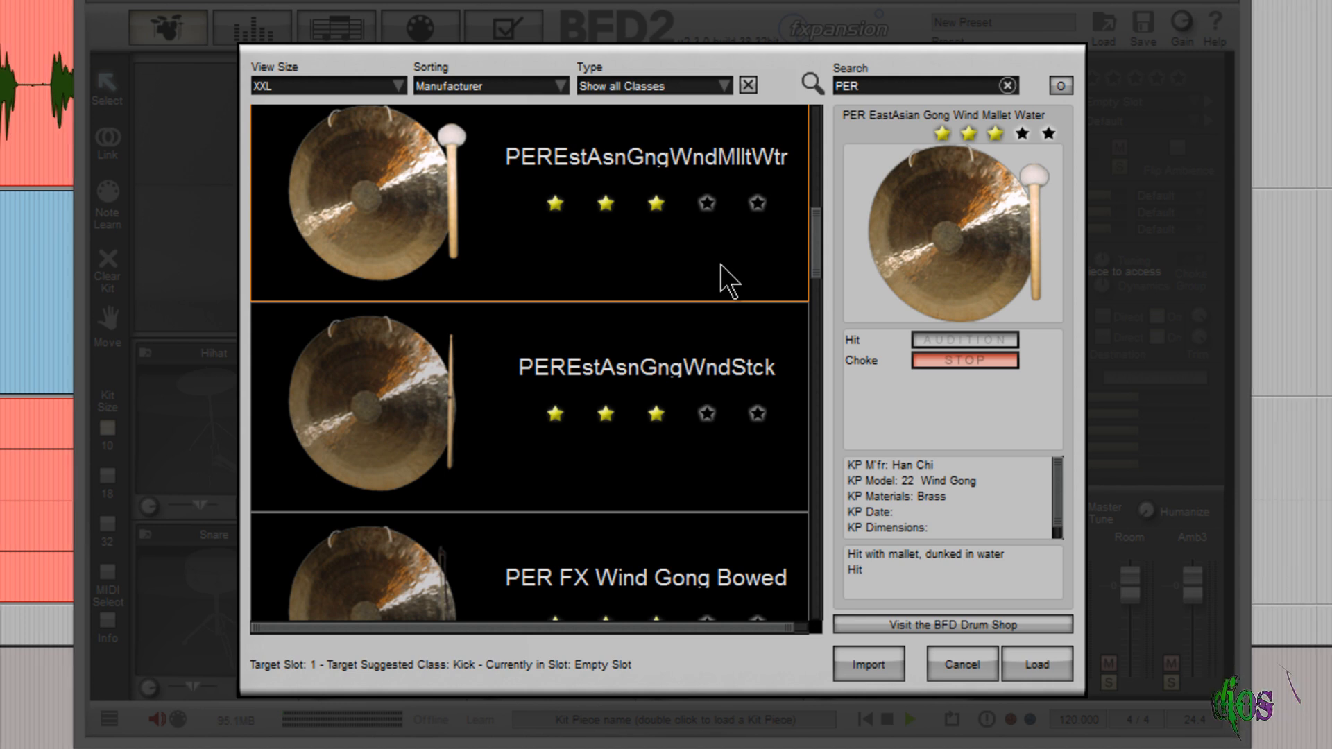
click(700, 356)
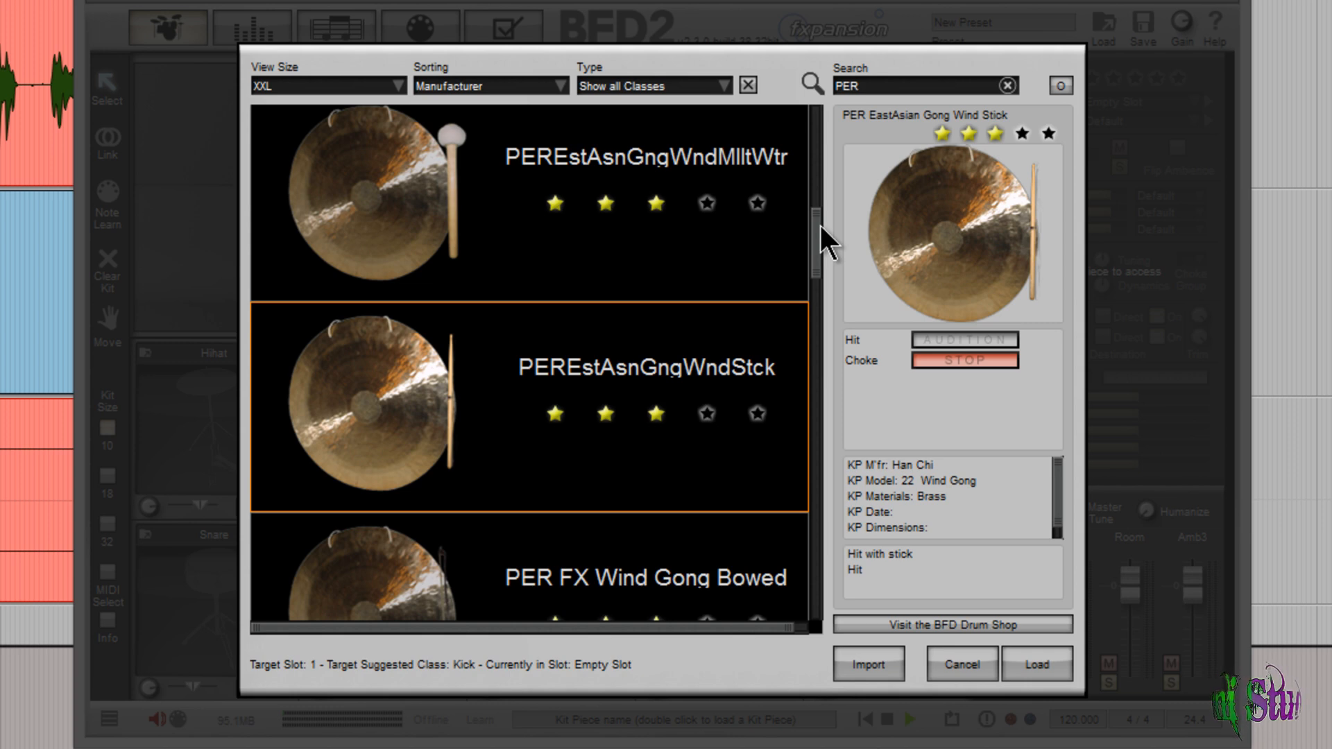
scroll(820, 226, down, 3)
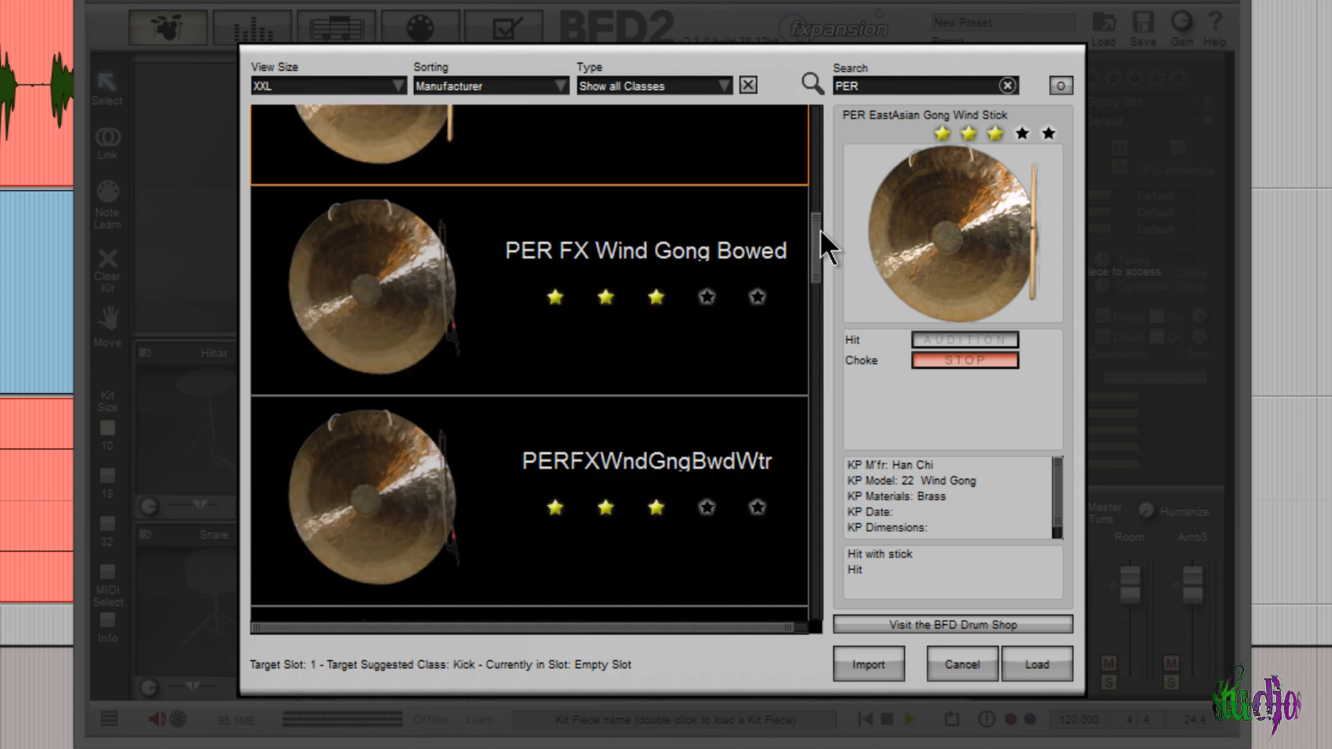
click(686, 364)
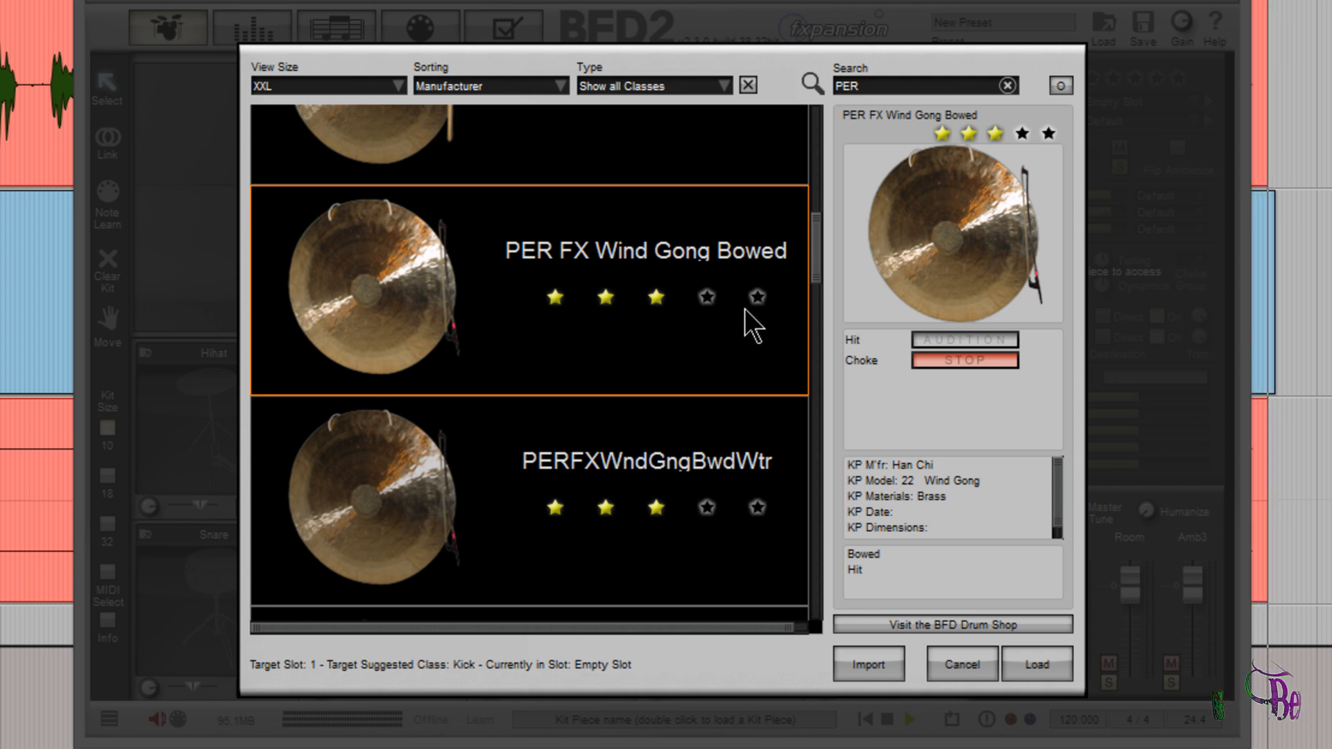
drag(817, 252, 814, 257)
click(693, 246)
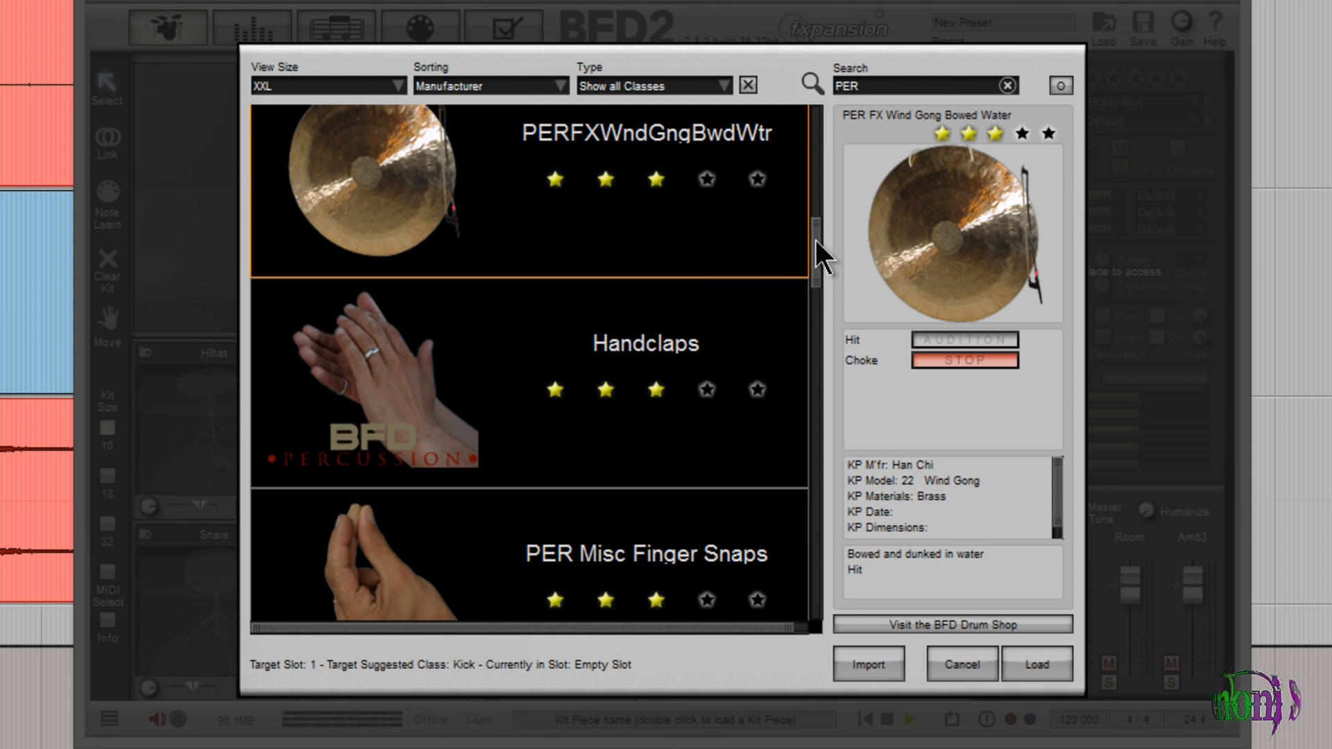
- Audition the Misc Finger Snaps and Misc Group Claps kit pieces, skipping the Handclaps entry
scroll(814, 239, down, 1)
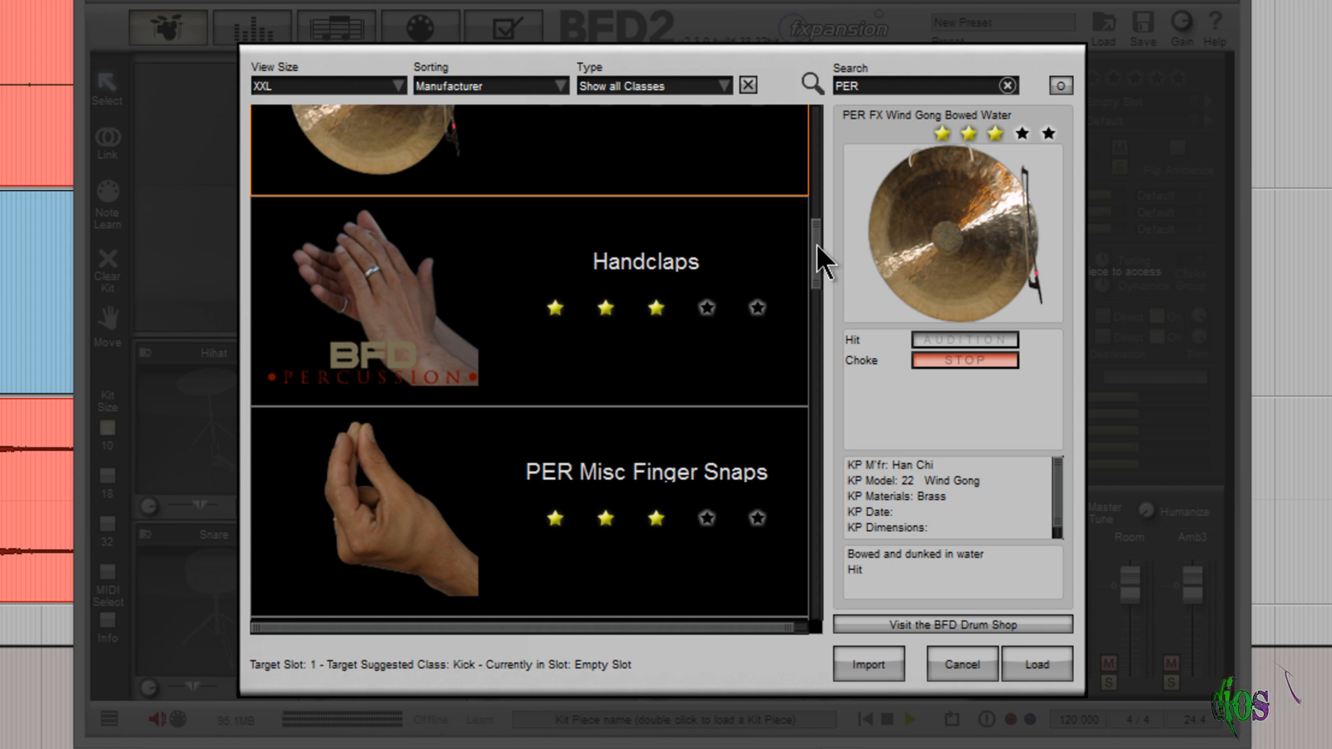
scroll(816, 244, down, 4)
click(613, 258)
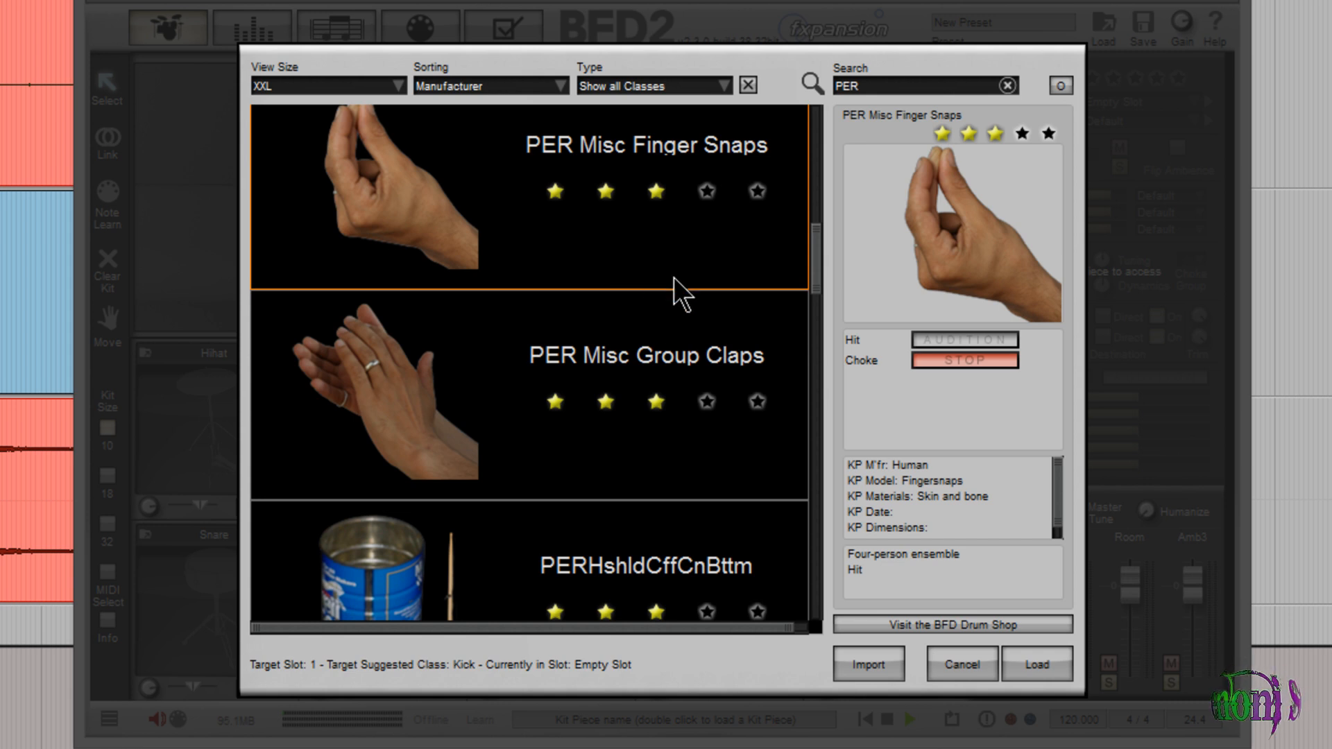
click(681, 346)
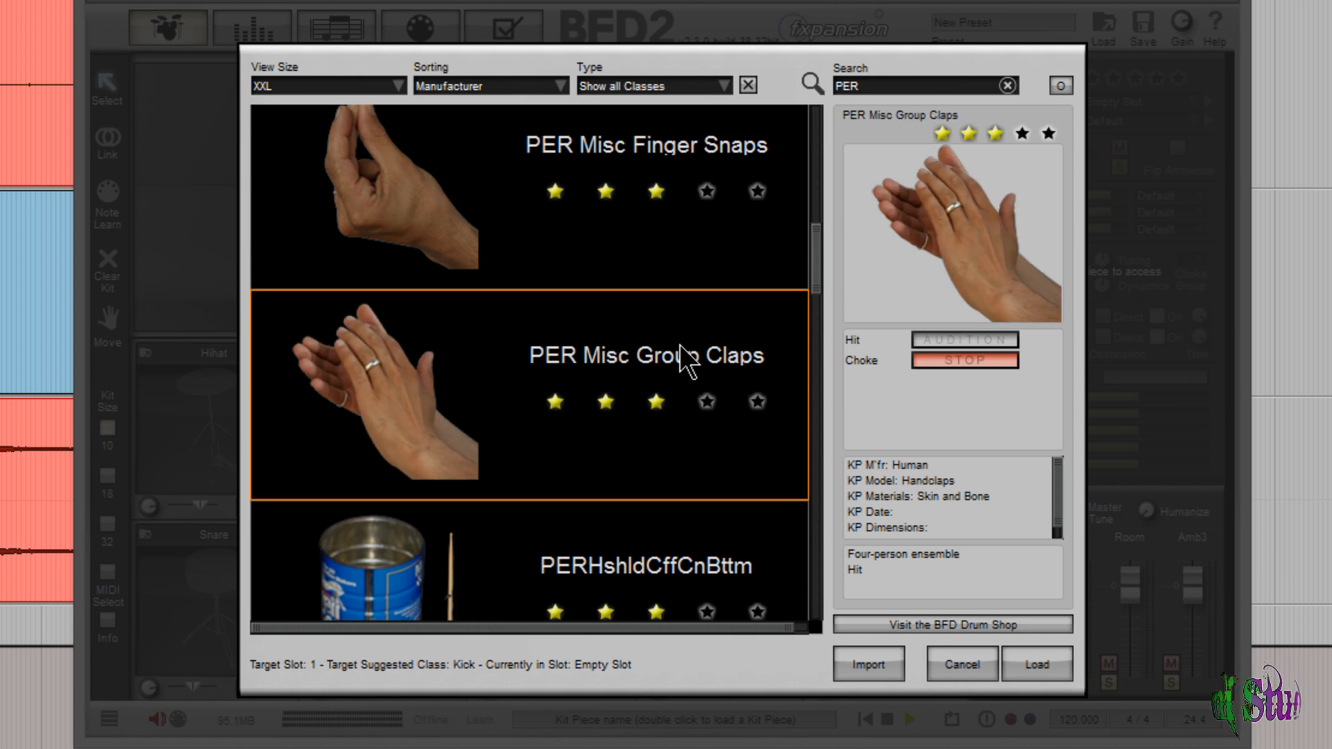
- Audition the Household Coffee Can Bottom, Household Coffee Can Lid, Irish Bones and FX Woman's Heels kit pieces
scroll(811, 277, down, 2)
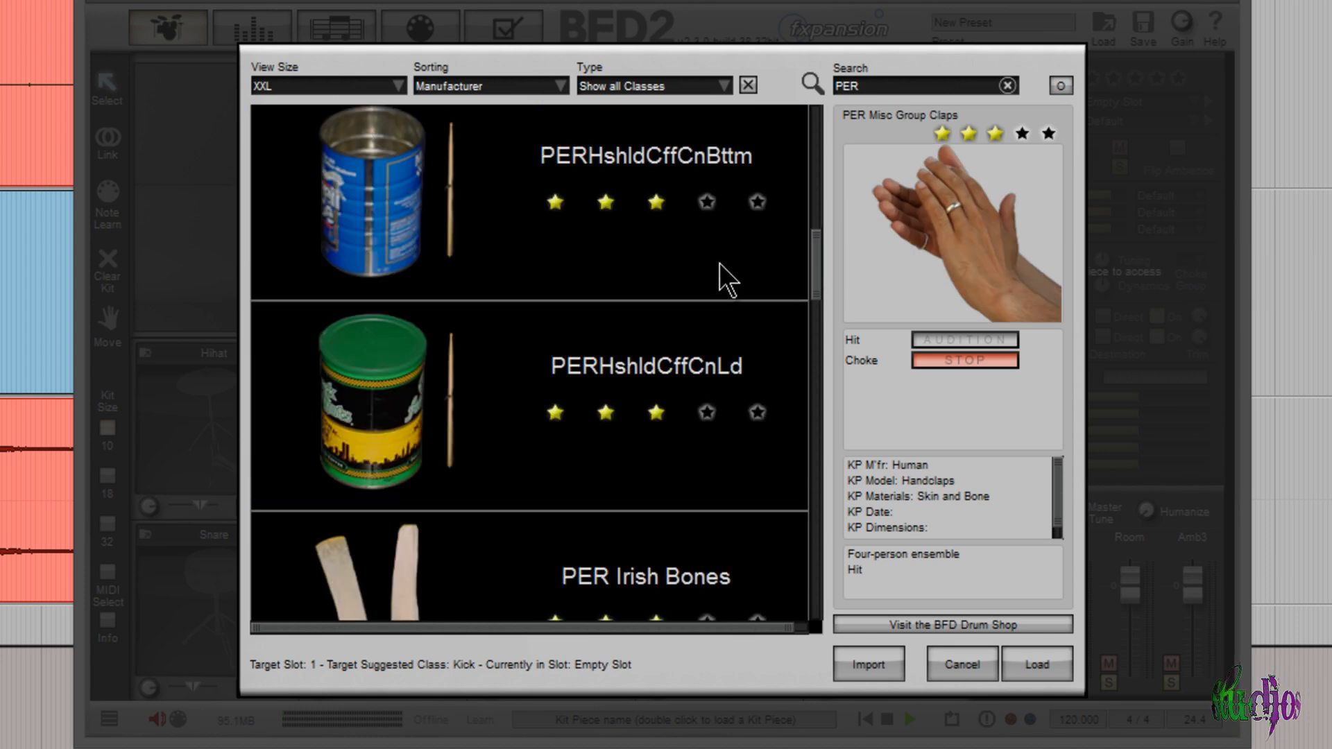
click(719, 278)
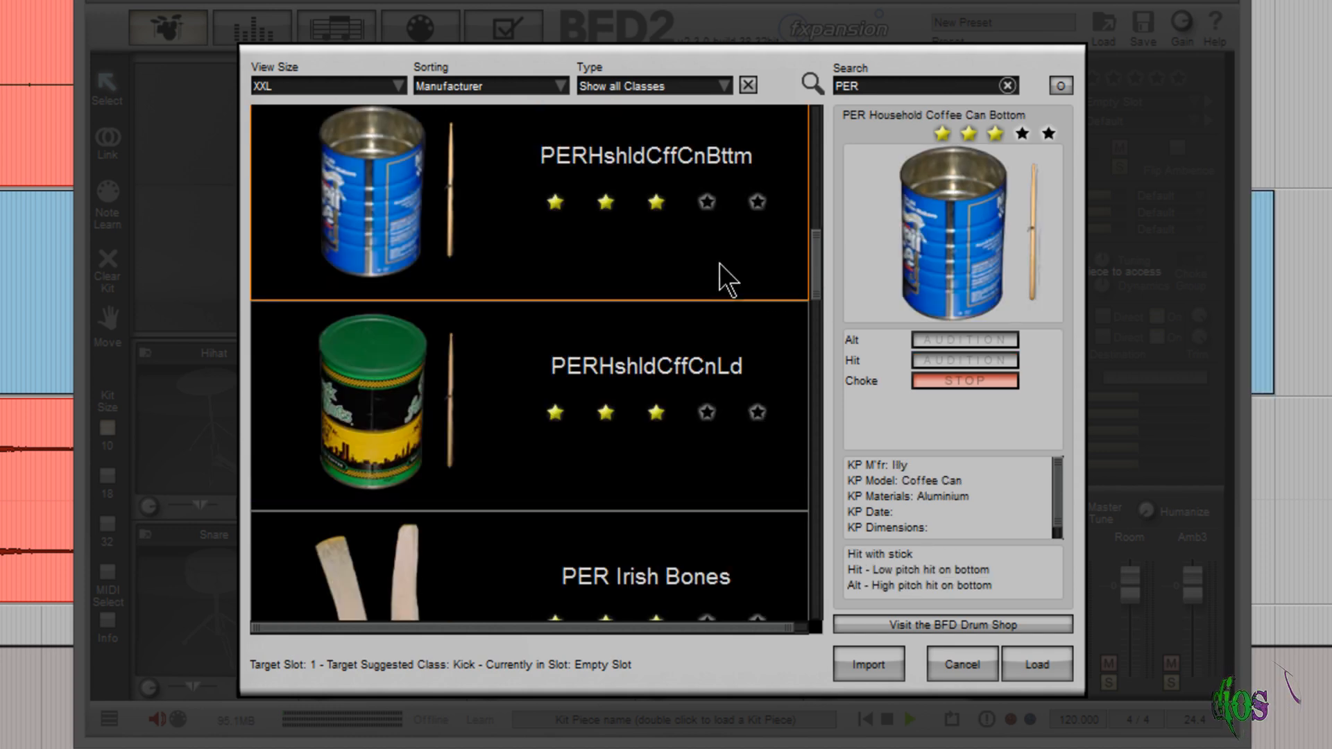
click(703, 348)
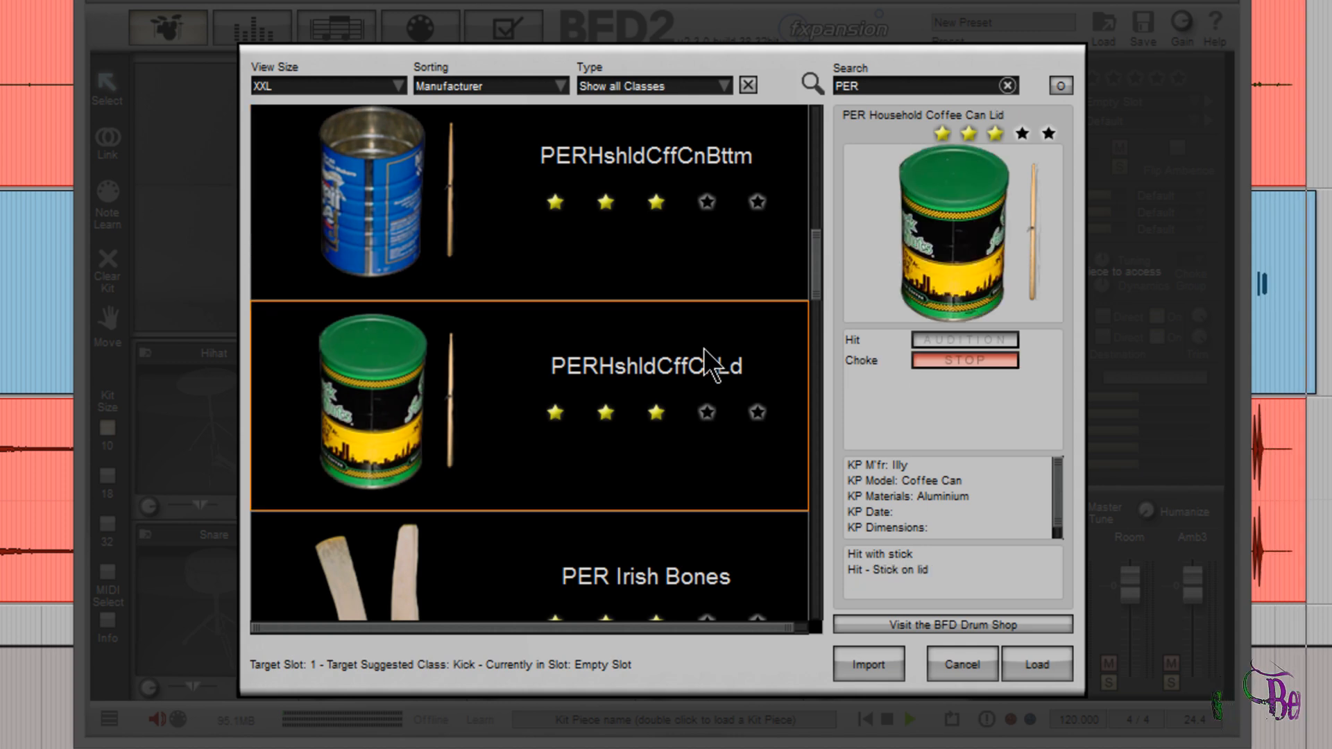
scroll(817, 268, down, 3)
scroll(730, 252, up, 2)
click(729, 251)
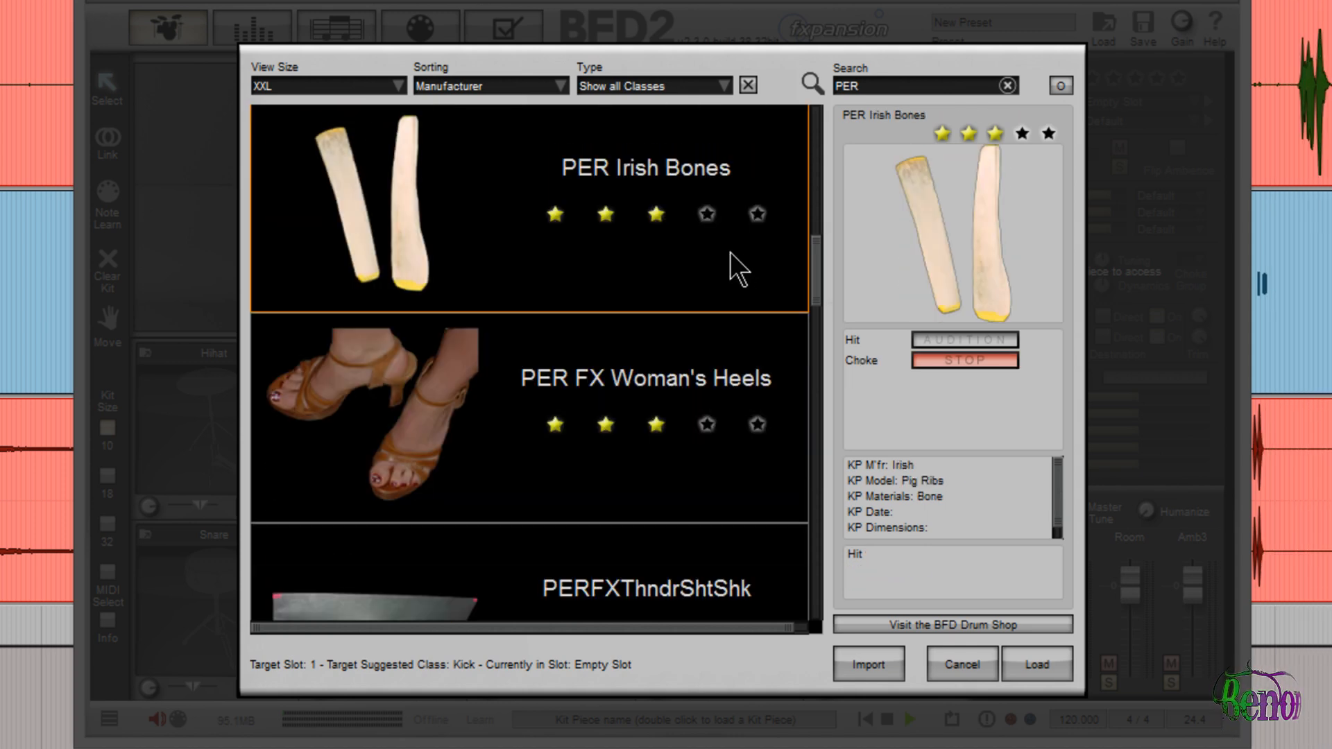
click(716, 359)
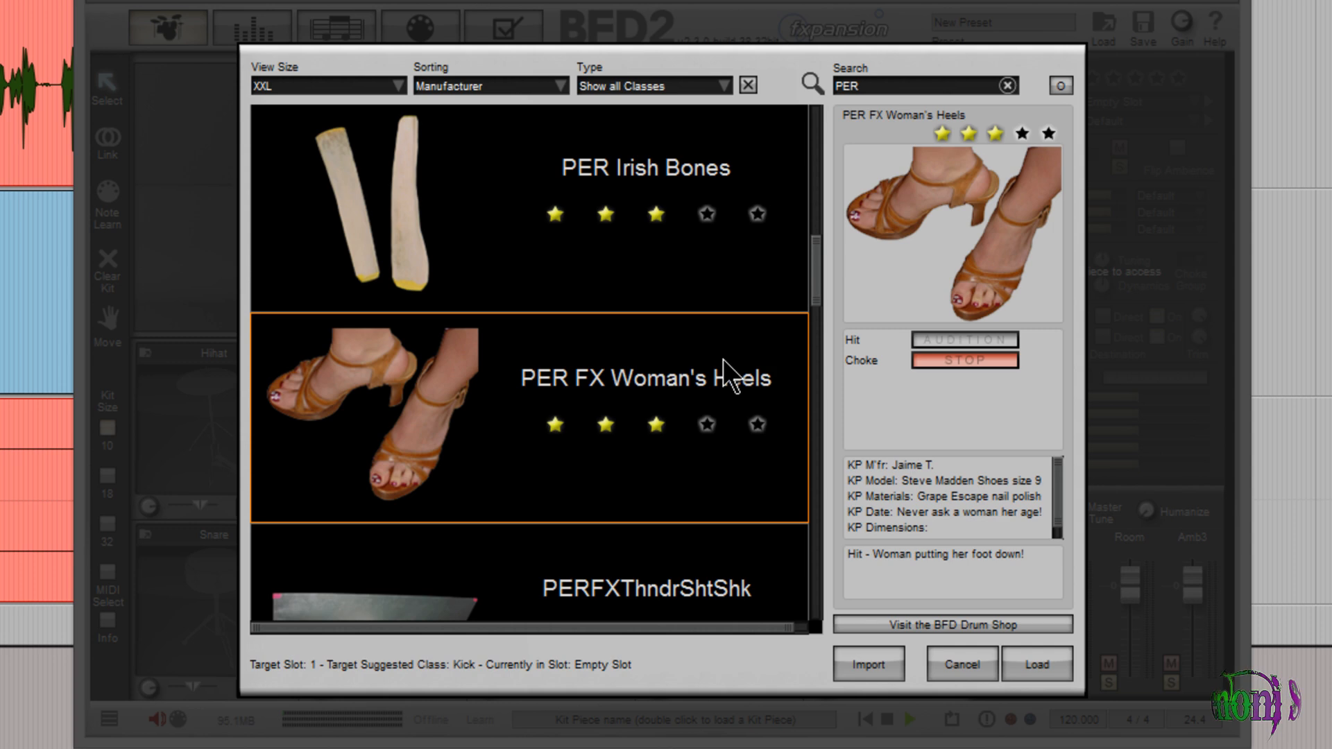
- Audition the FX Thunder Sheet Shake and FX Thunder Sheet Stick kit pieces
drag(815, 266, 814, 272)
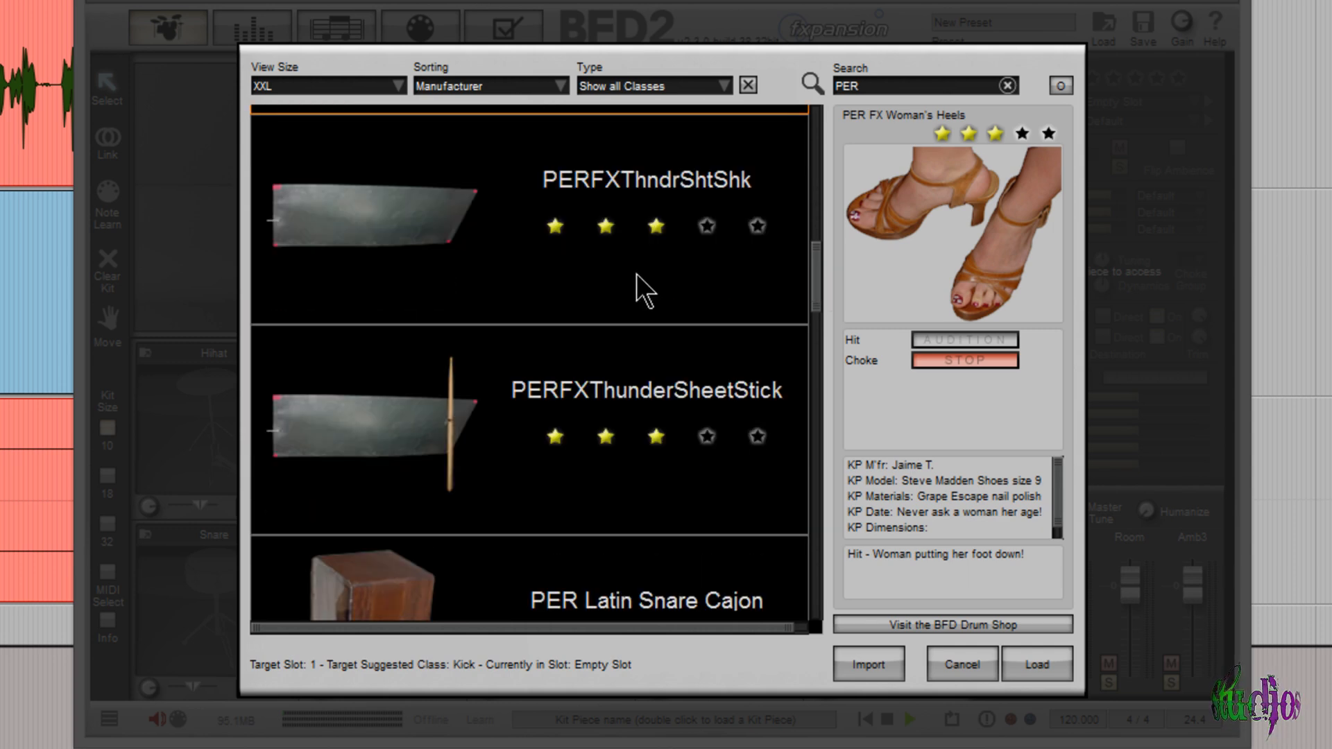
click(635, 274)
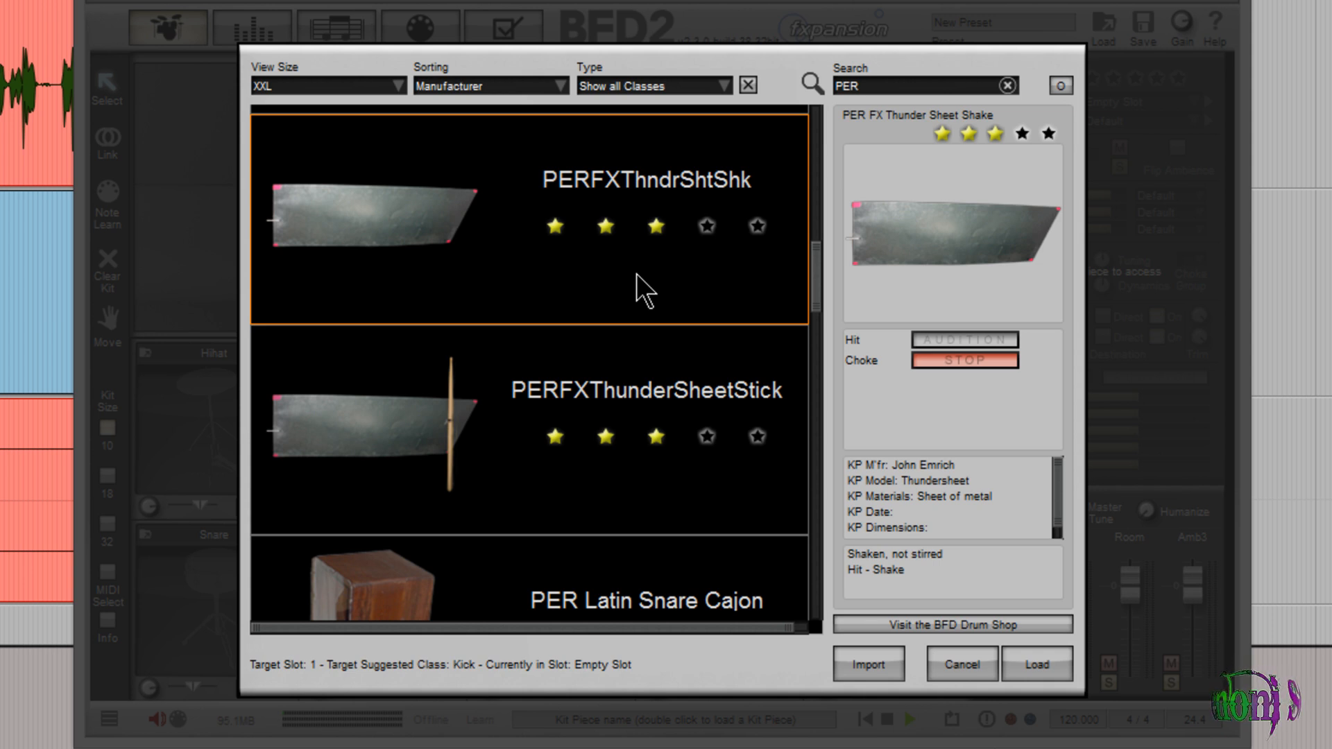
click(652, 396)
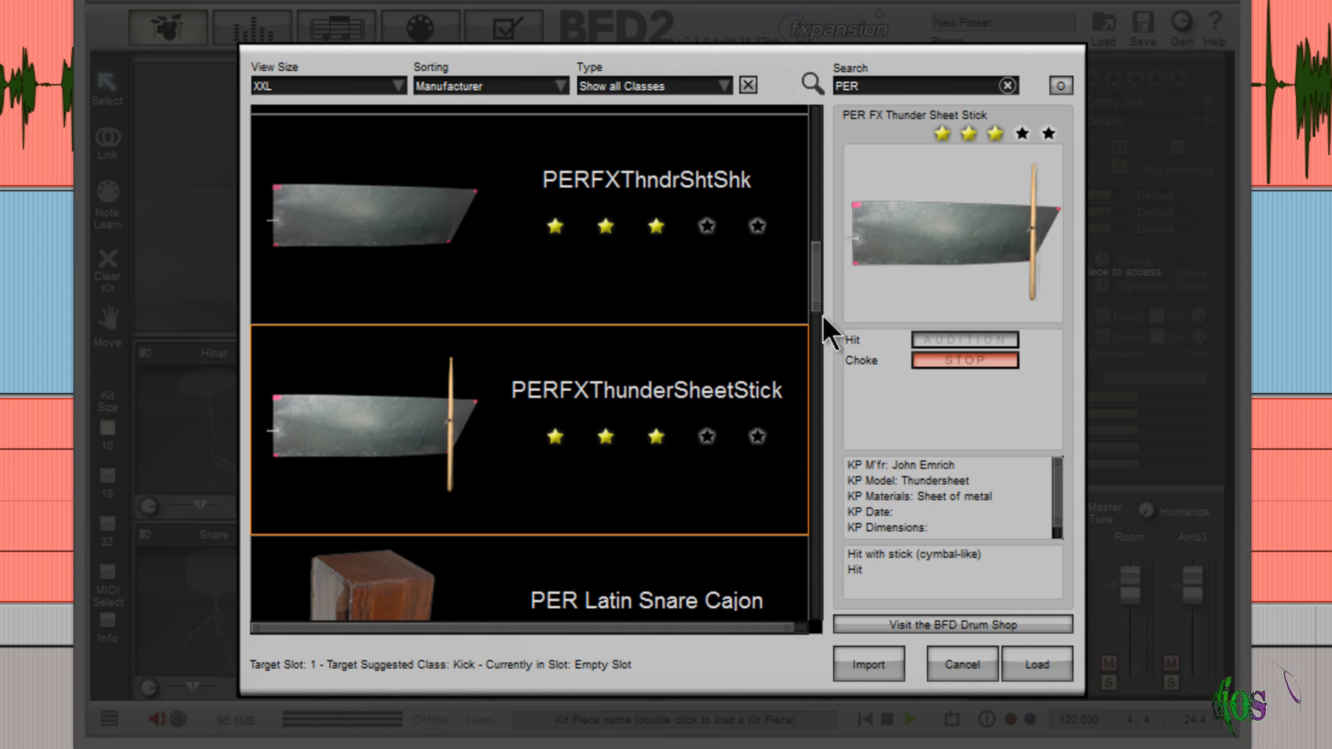
- Audition the Latin Snare Cajon, Household Snare Cookie Sheet, Household Frying Pan High and Household Frying Pan Low kit pieces
scroll(814, 274, down, 2)
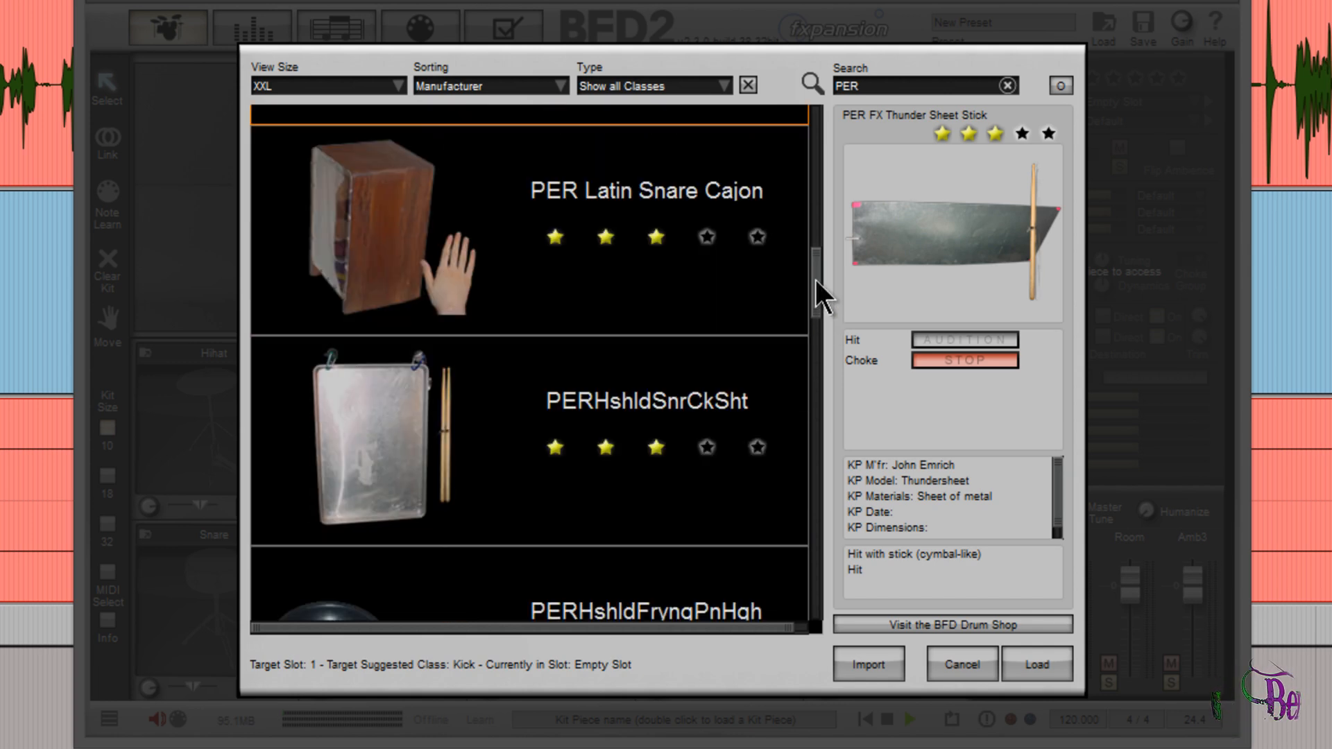
click(706, 298)
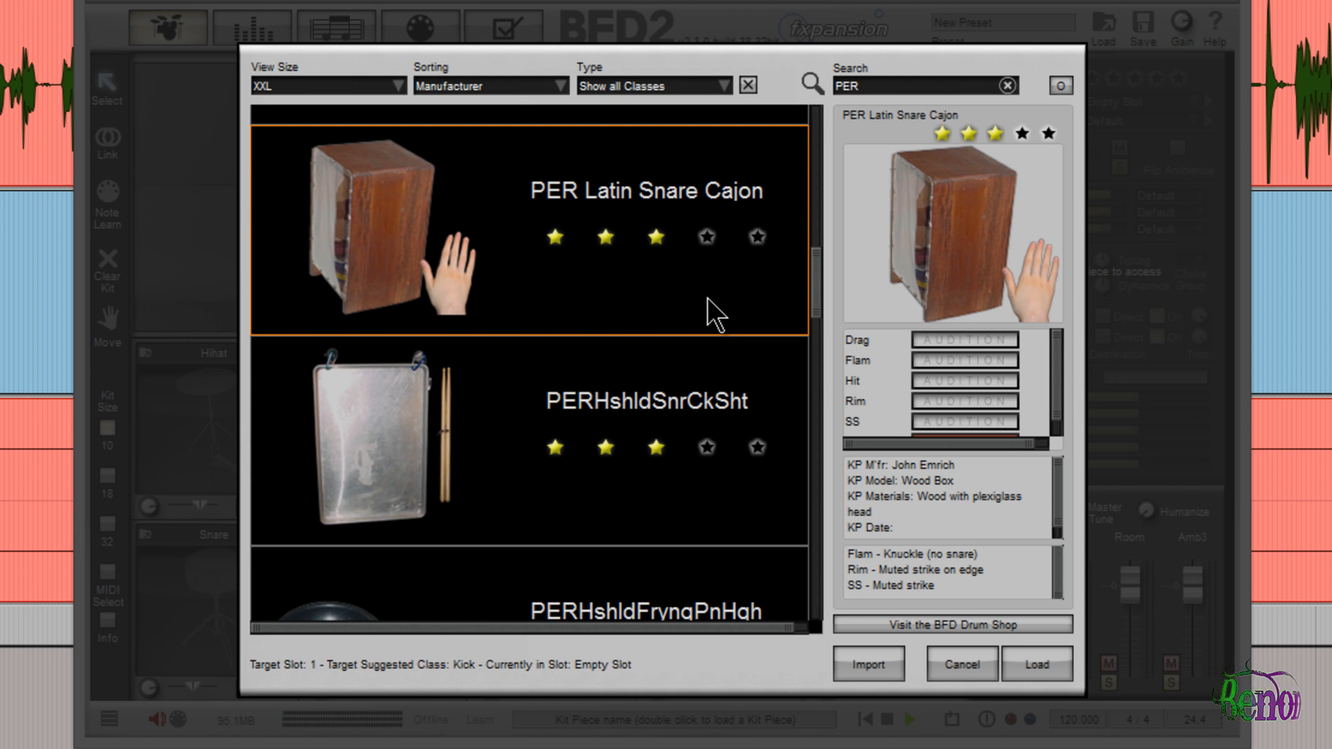
click(709, 405)
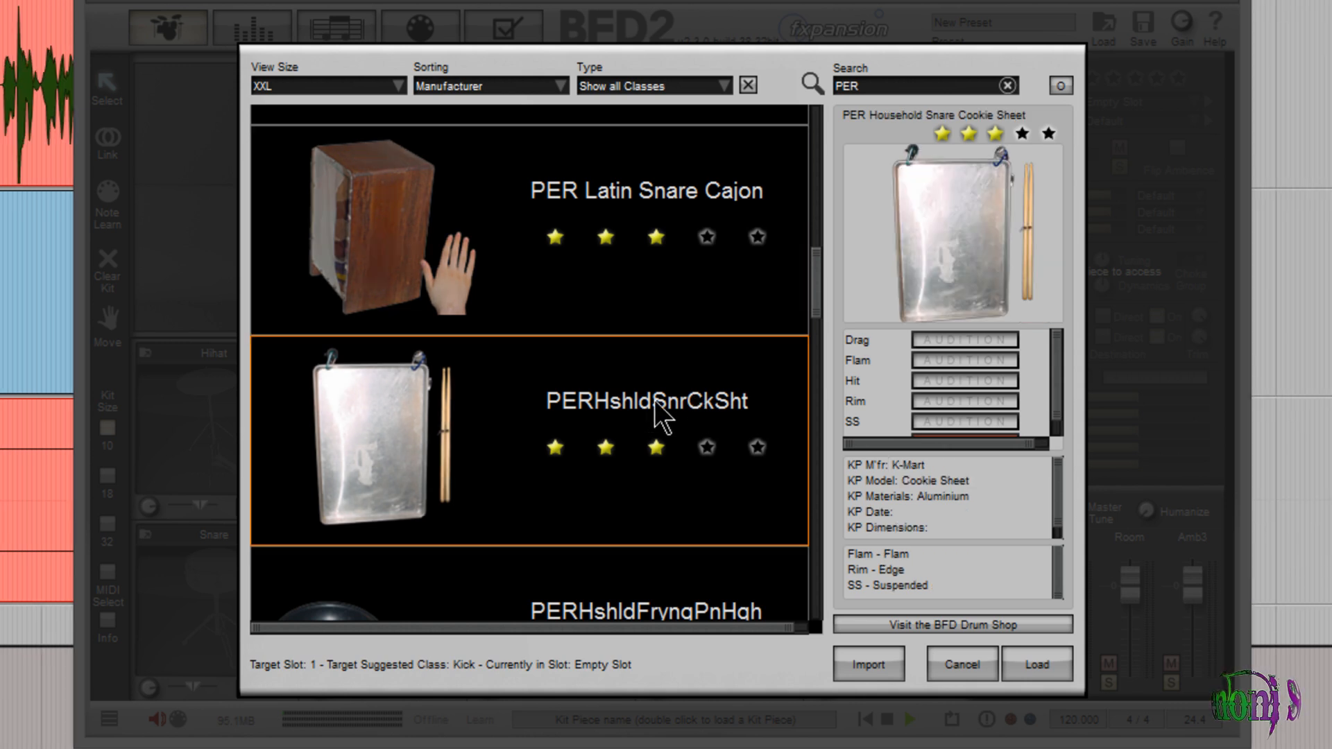
scroll(818, 284, down, 2)
click(743, 289)
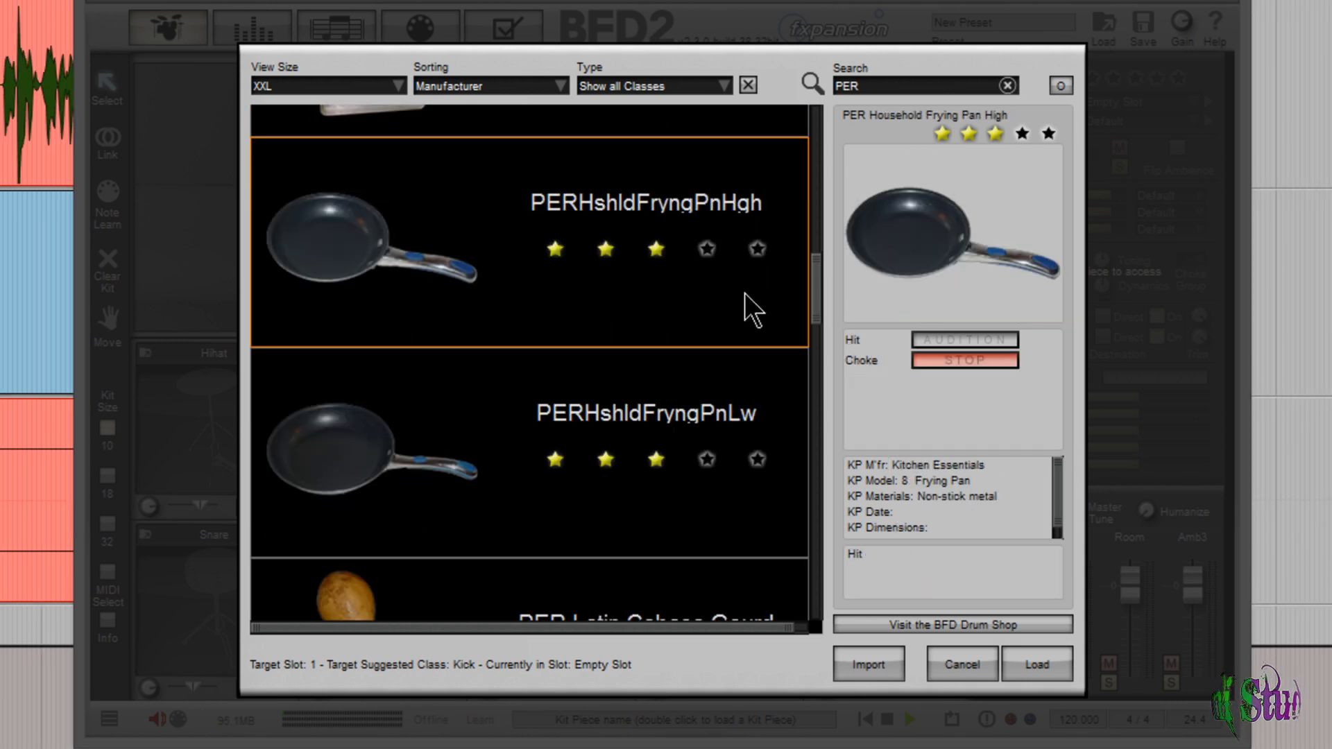
click(737, 423)
- Audition the Latin kit pieces Cabasa Gourd, Caxixi, Claves Hi, Claves Lo and Maraca
scroll(818, 281, down, 3)
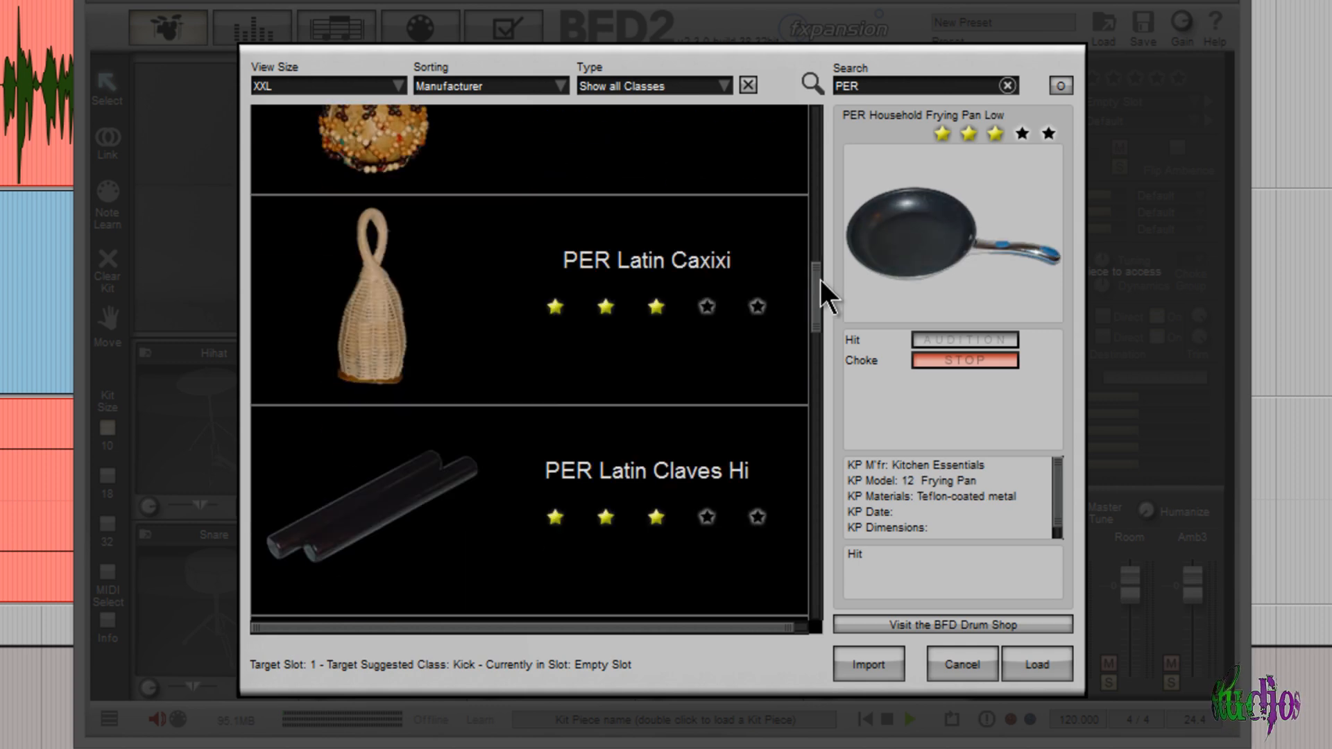
scroll(817, 278, up, 1)
click(726, 295)
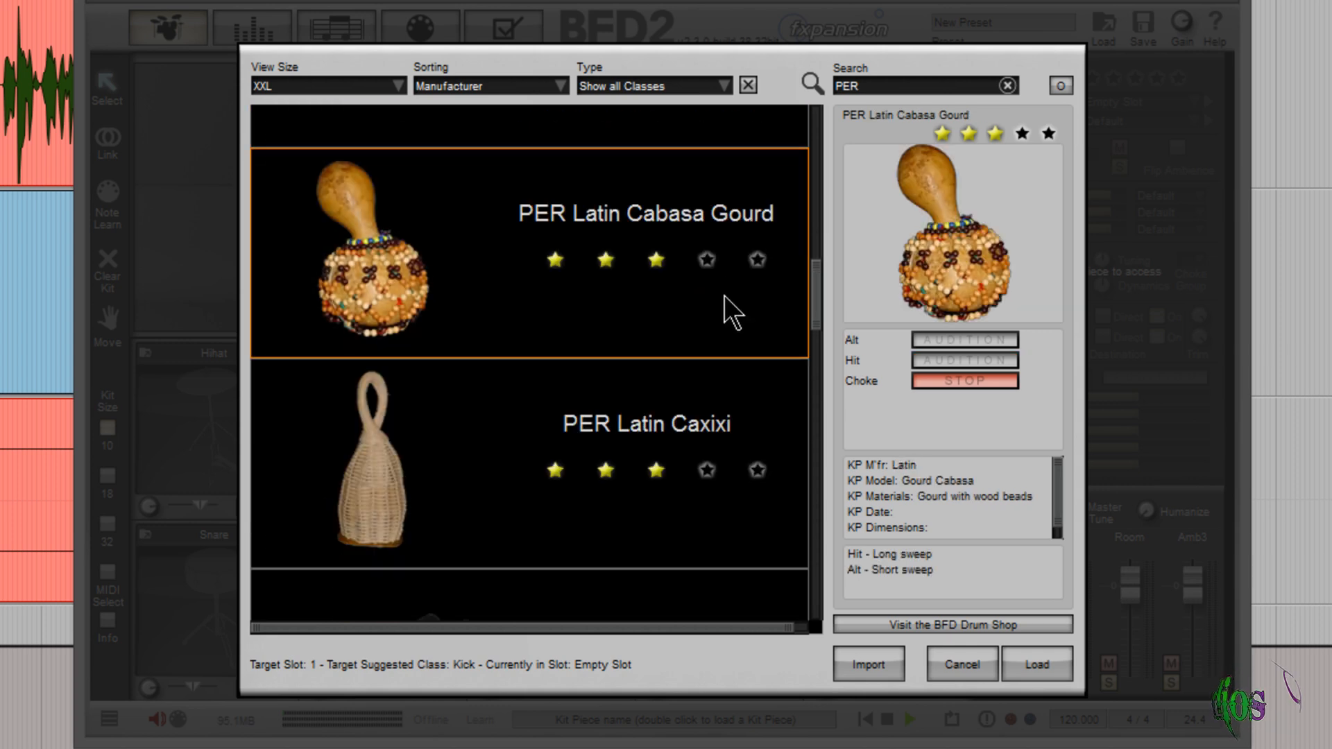
click(700, 420)
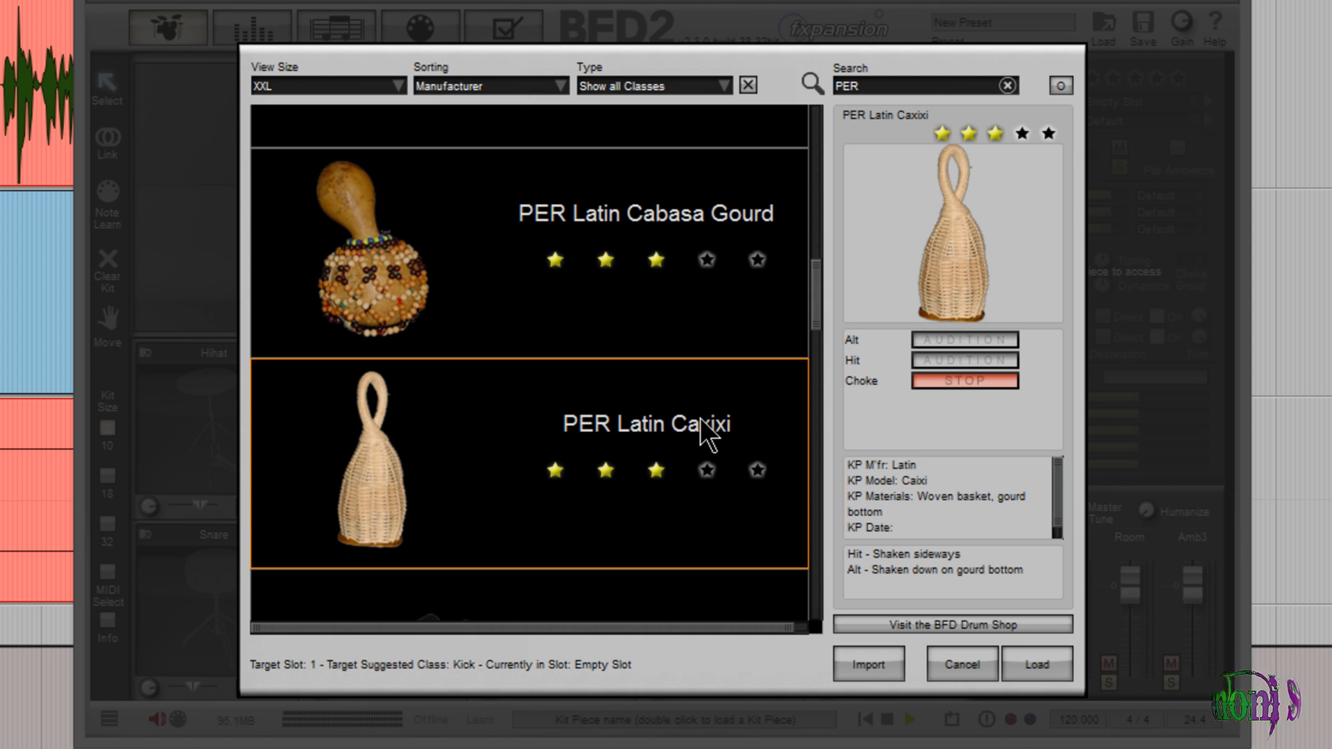
scroll(813, 289, down, 2)
click(710, 292)
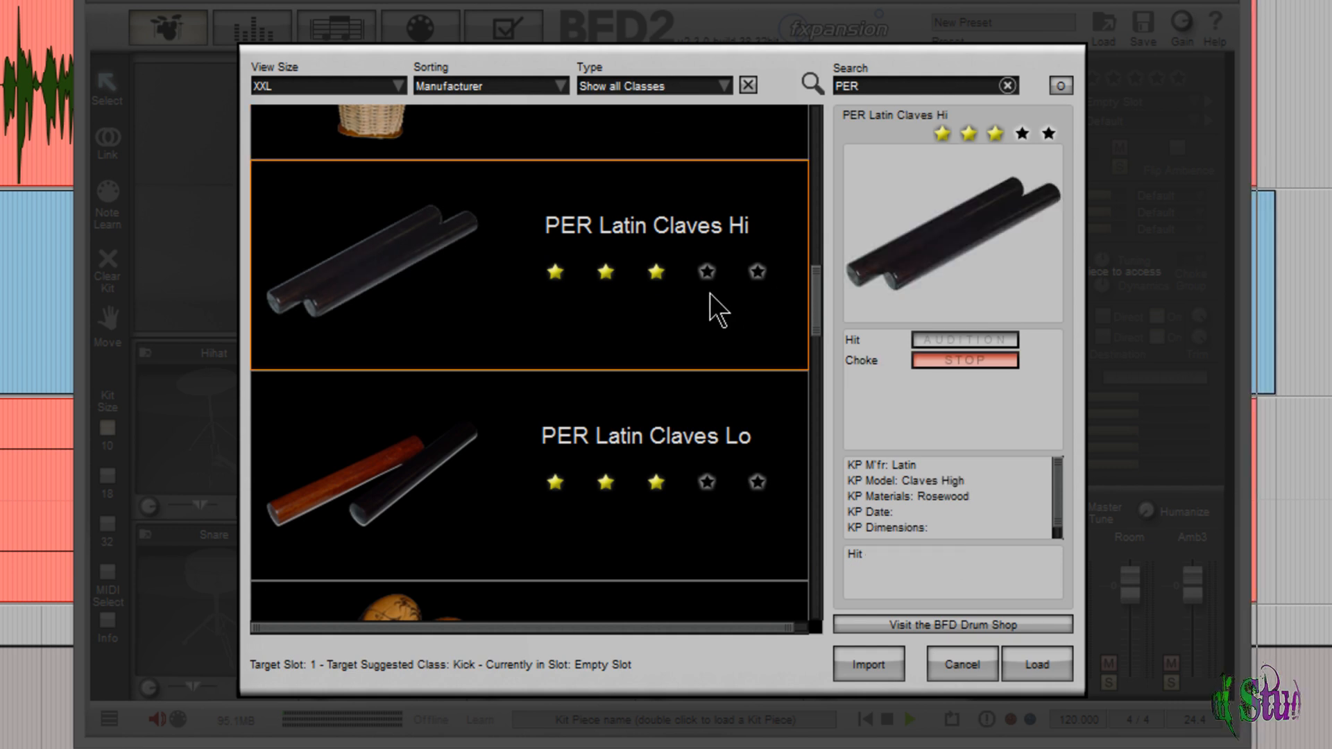
click(688, 441)
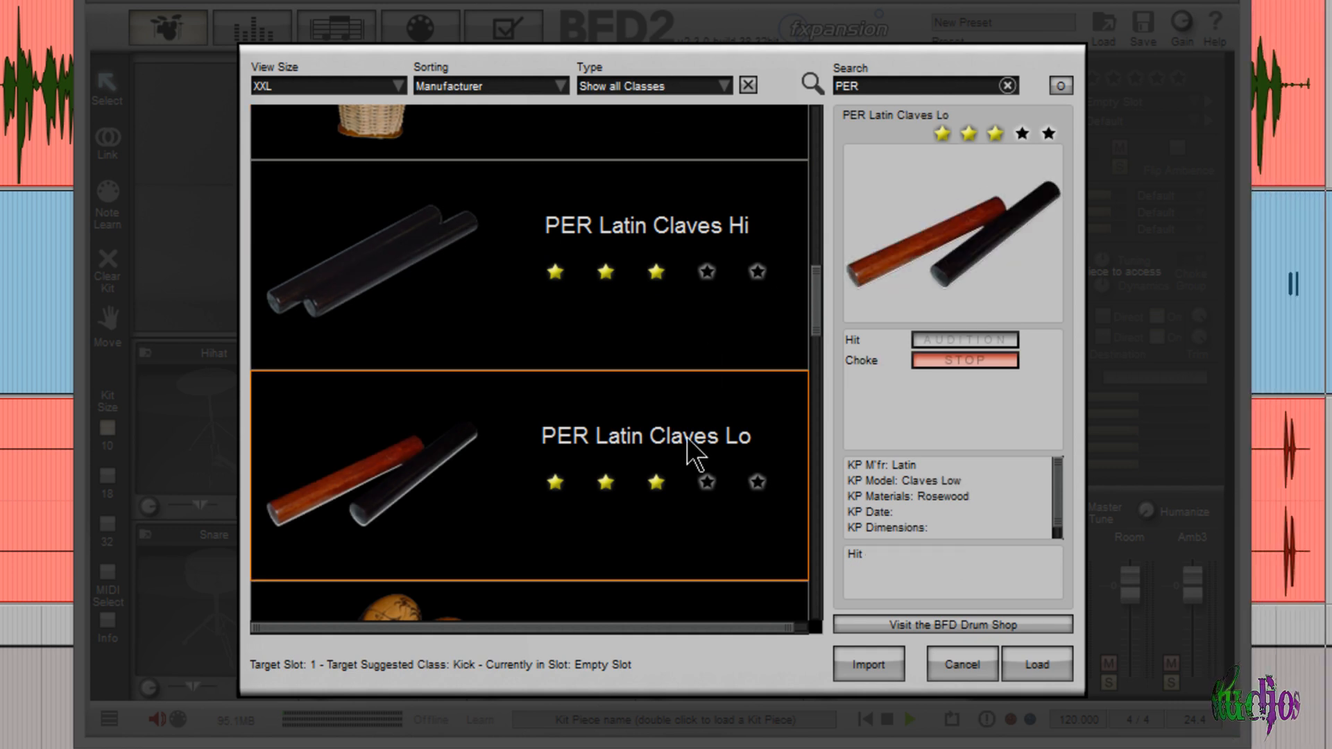
scroll(819, 306, down, 2)
click(700, 278)
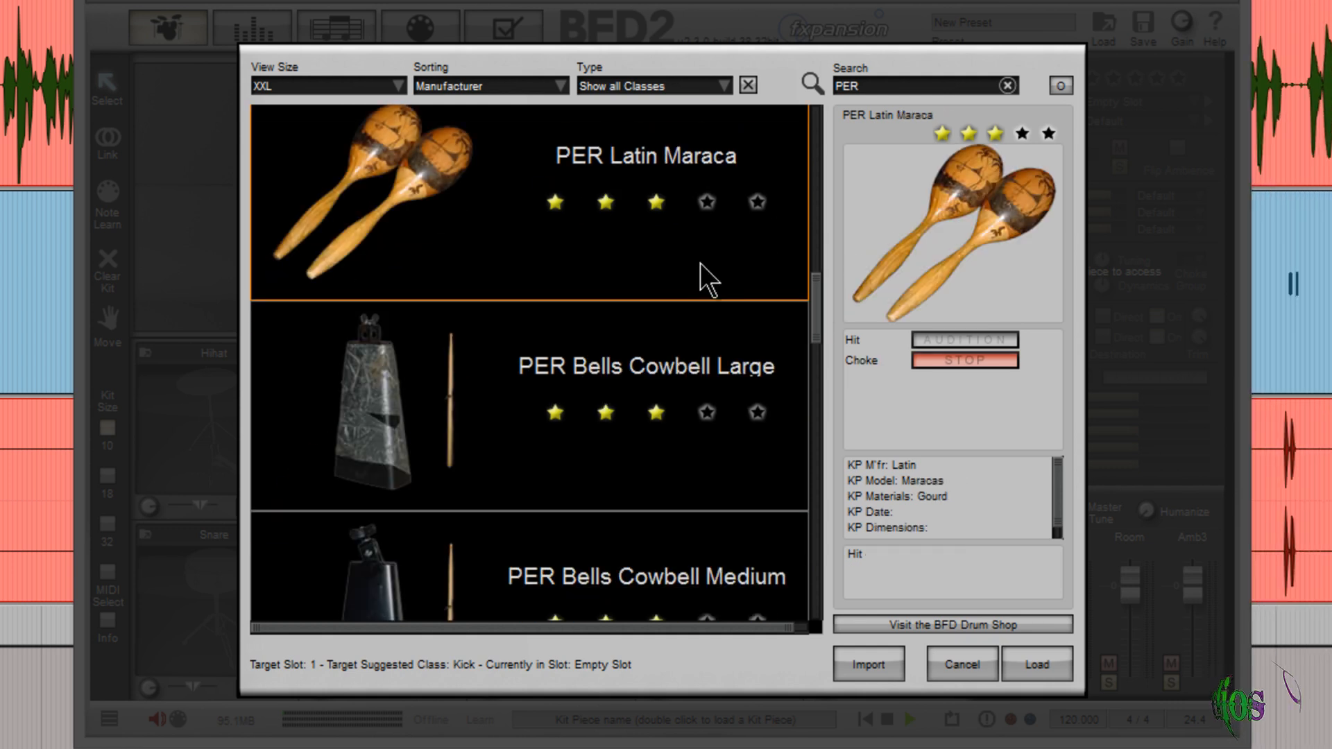
- Audition the Bells Cowbell kit pieces in the Large, Medium and Small sizes
click(717, 365)
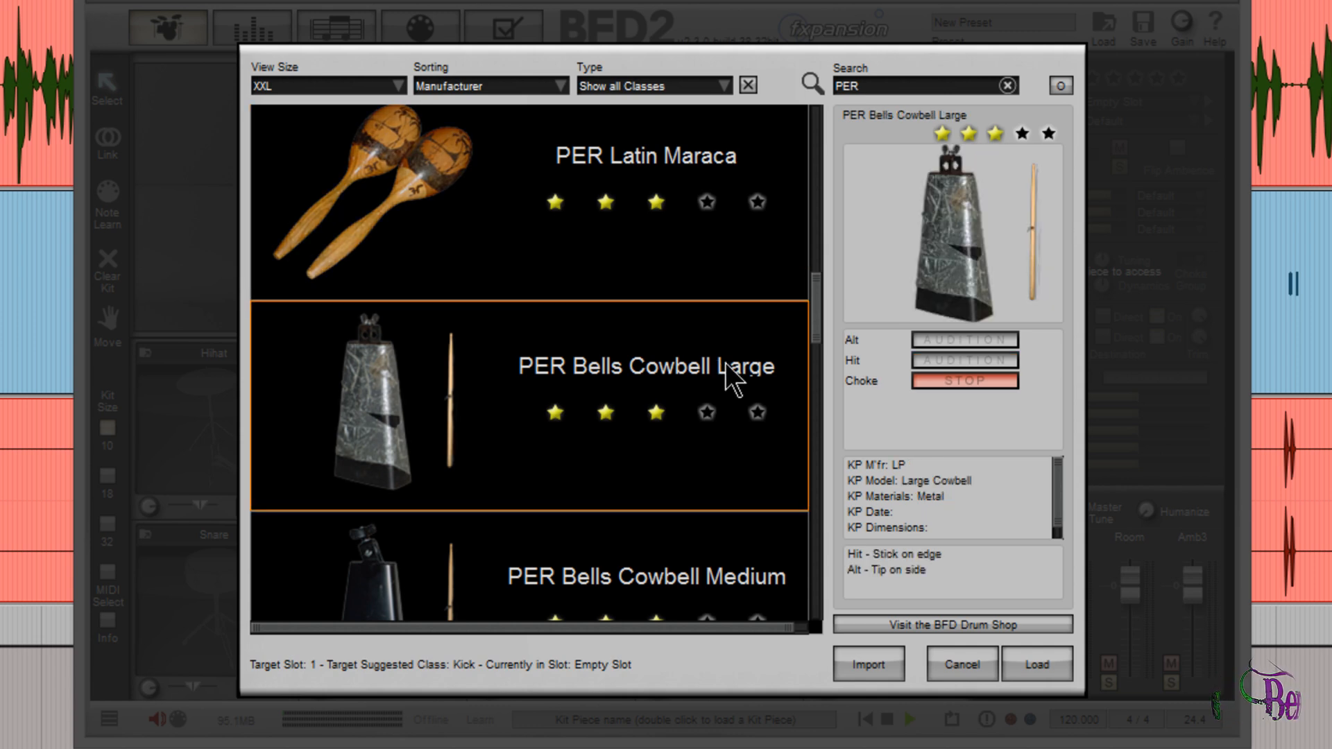
scroll(813, 308, down, 3)
click(733, 321)
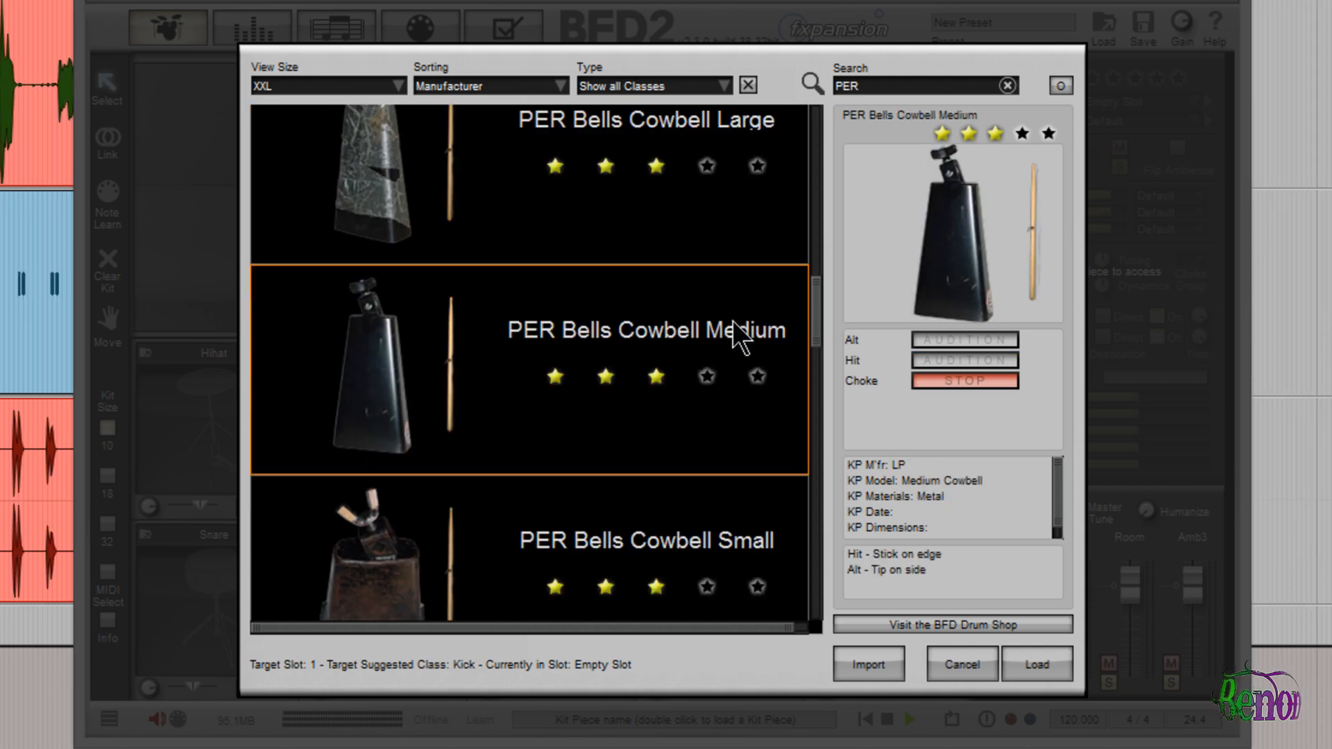
click(770, 299)
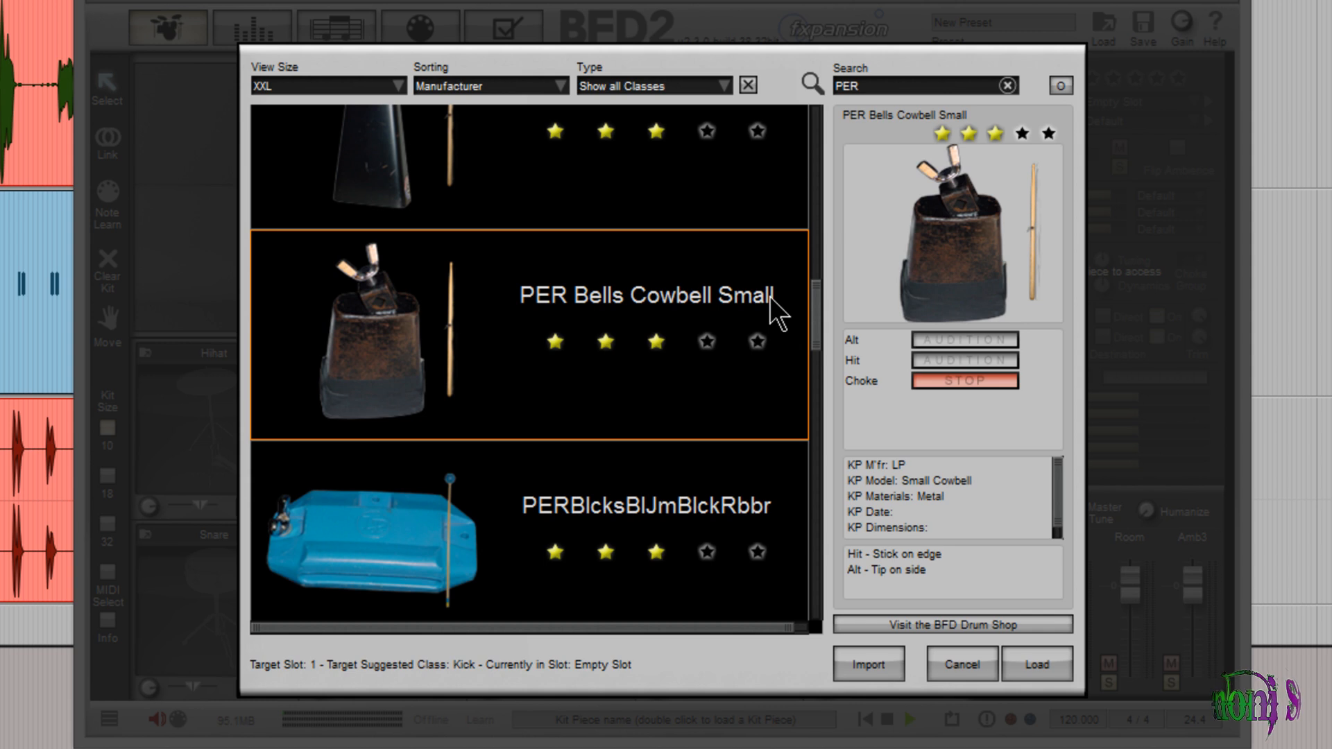
- Audition the Blue Jam Block kit pieces in the Rubber, Stick and Yarn versions
scroll(819, 316, down, 2)
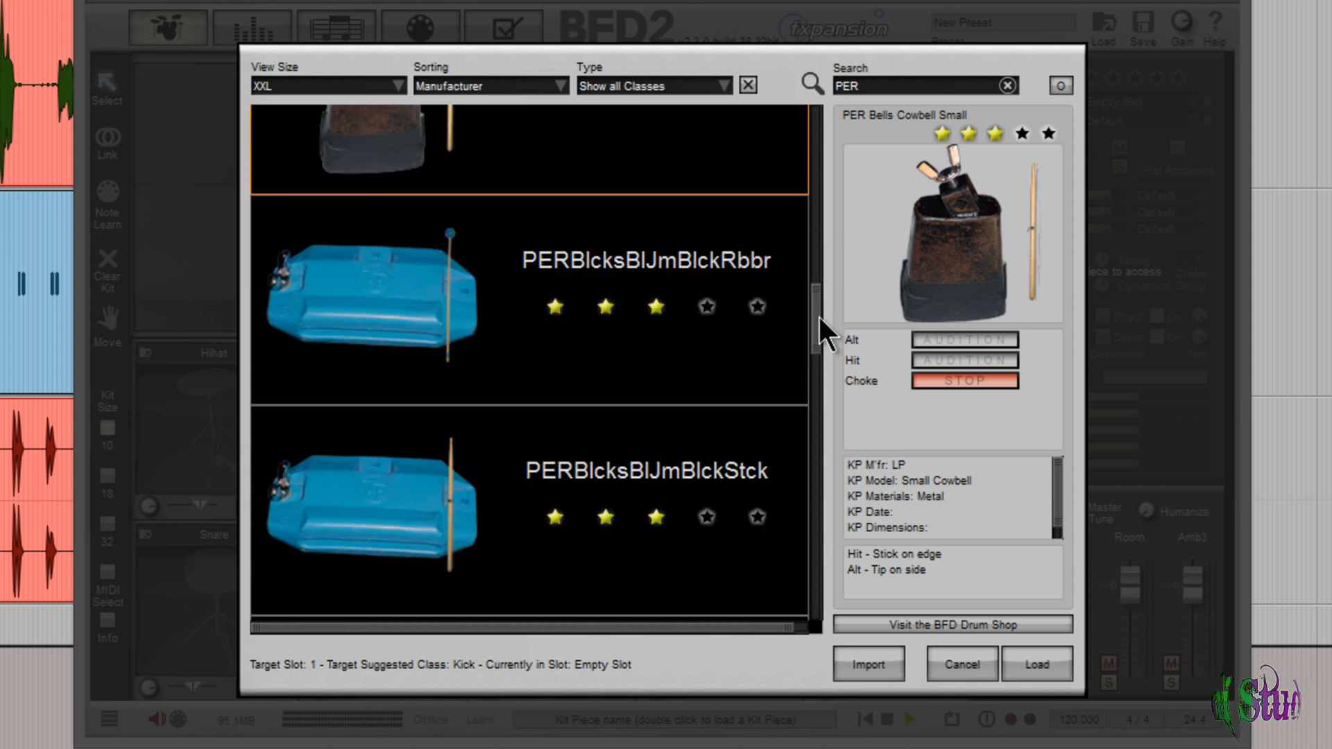
click(742, 335)
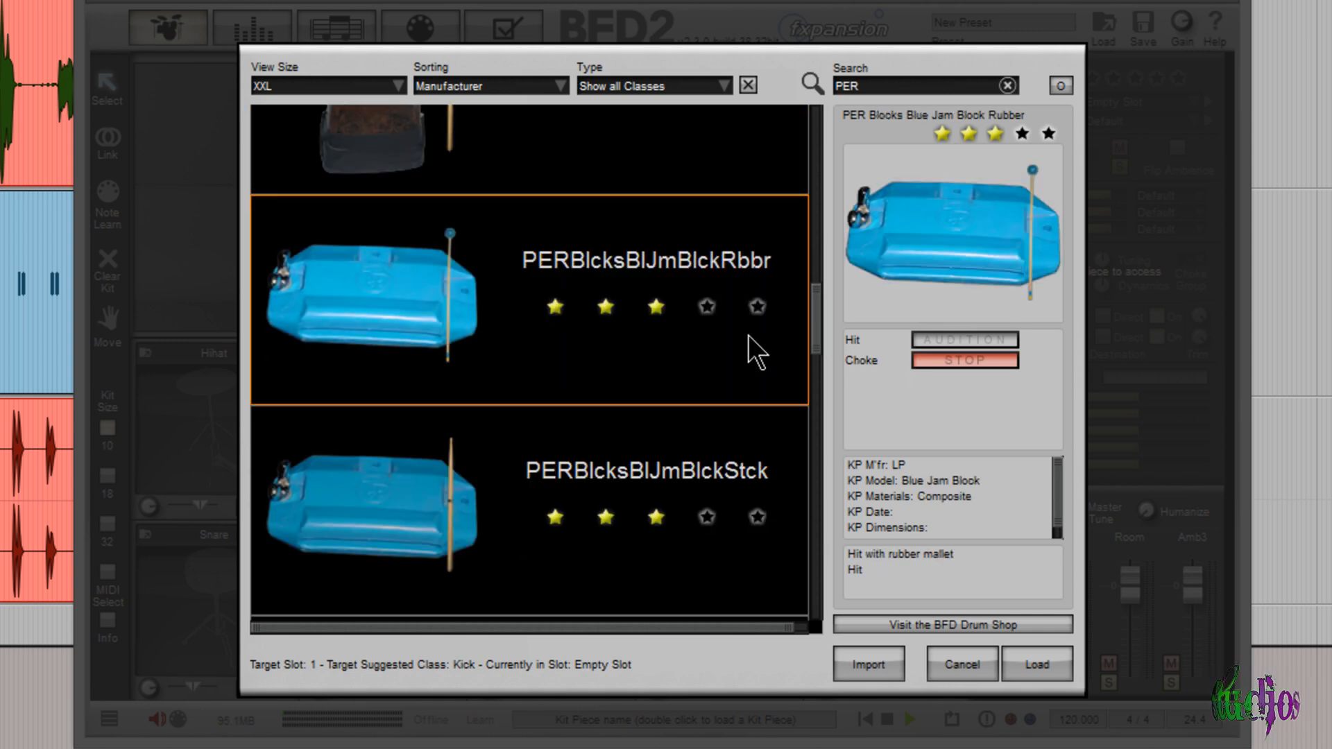
click(733, 458)
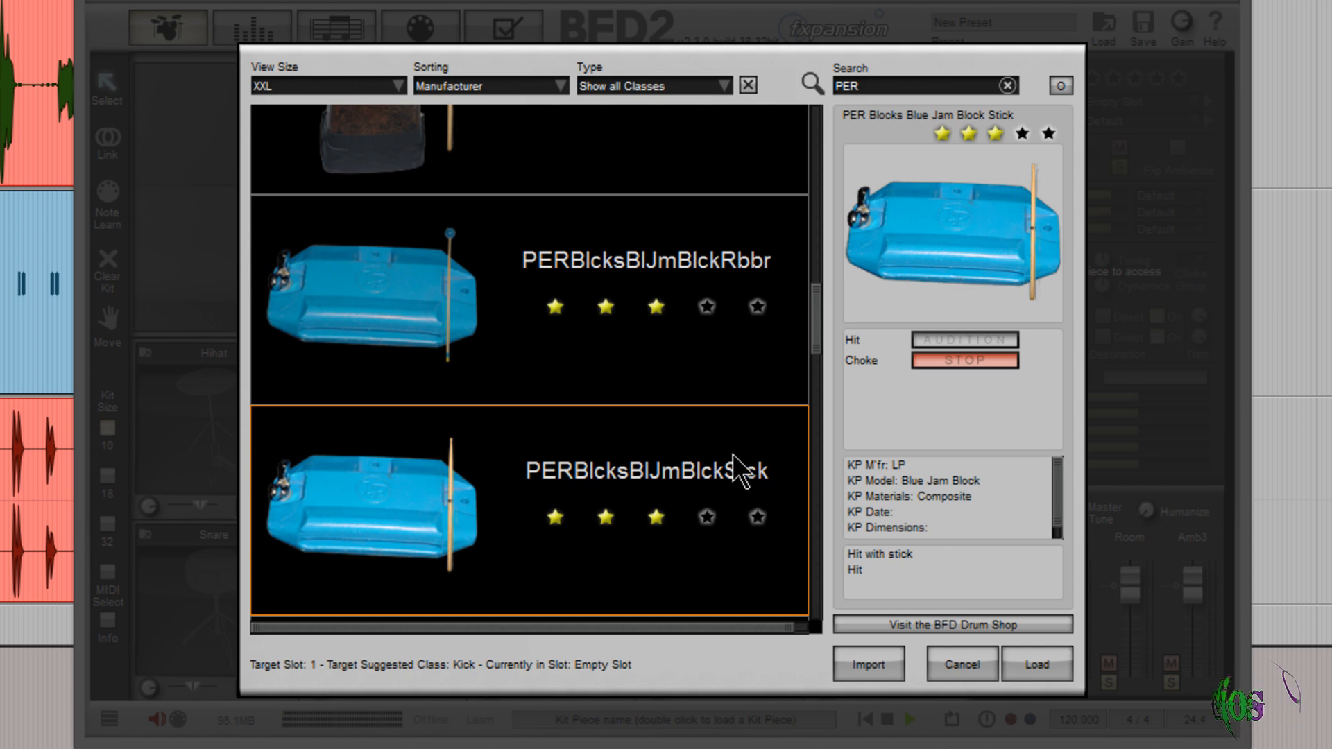
scroll(814, 323, down, 3)
click(729, 276)
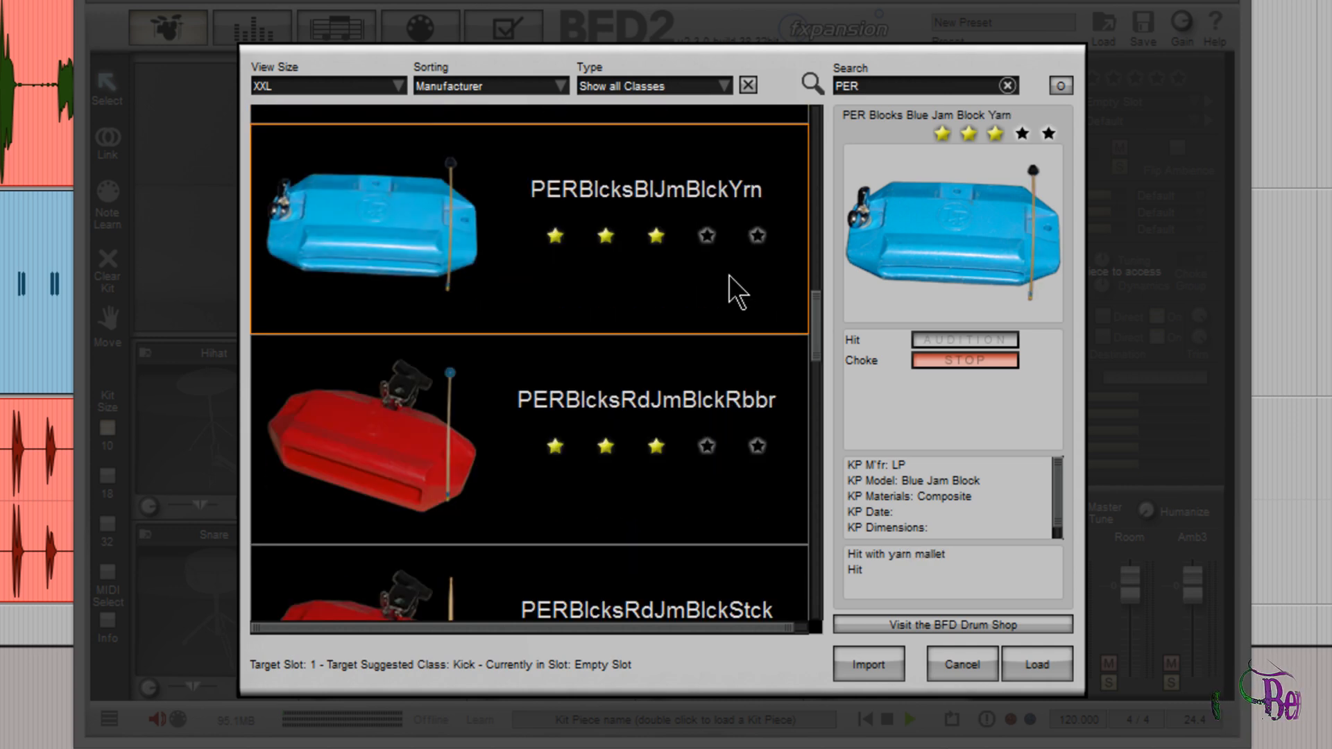
- Audition the Red Jam Block kit pieces in the Rubber, Stick and Yarn versions
click(733, 392)
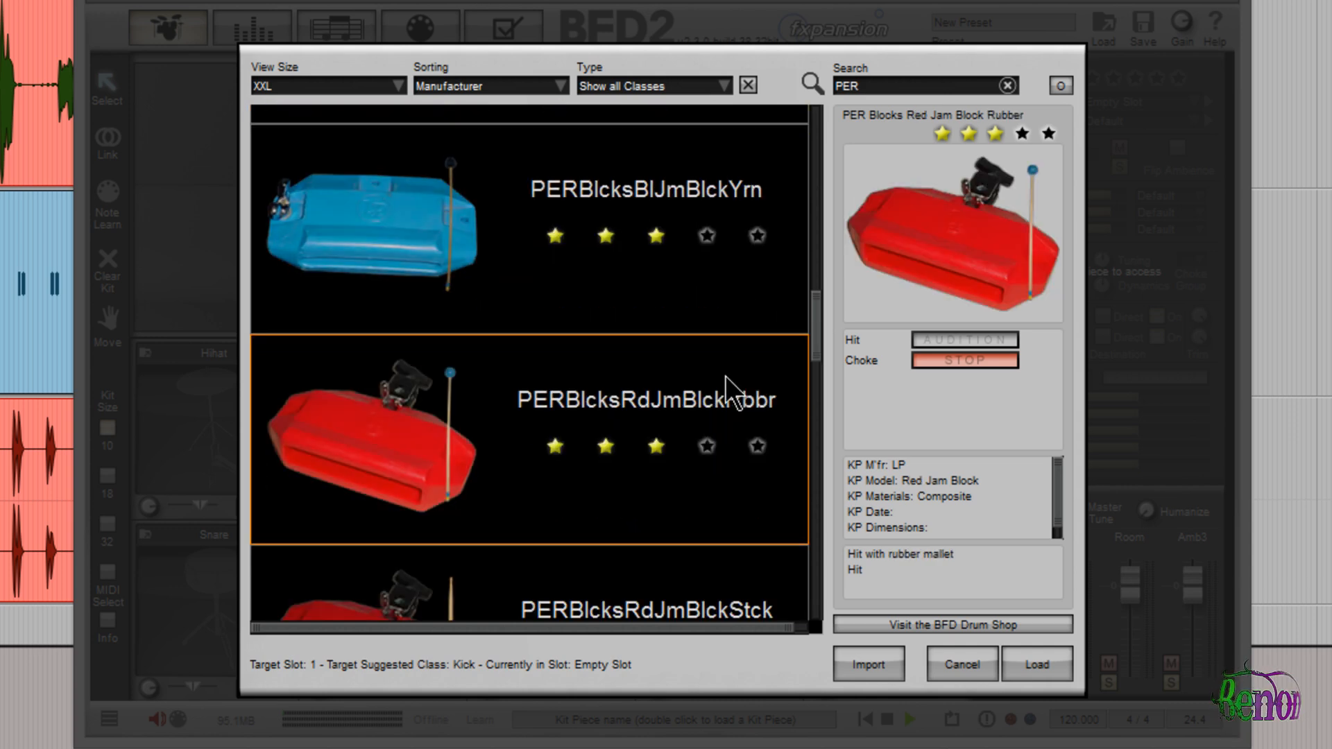
scroll(819, 331, down, 2)
click(754, 347)
scroll(814, 328, down, 1)
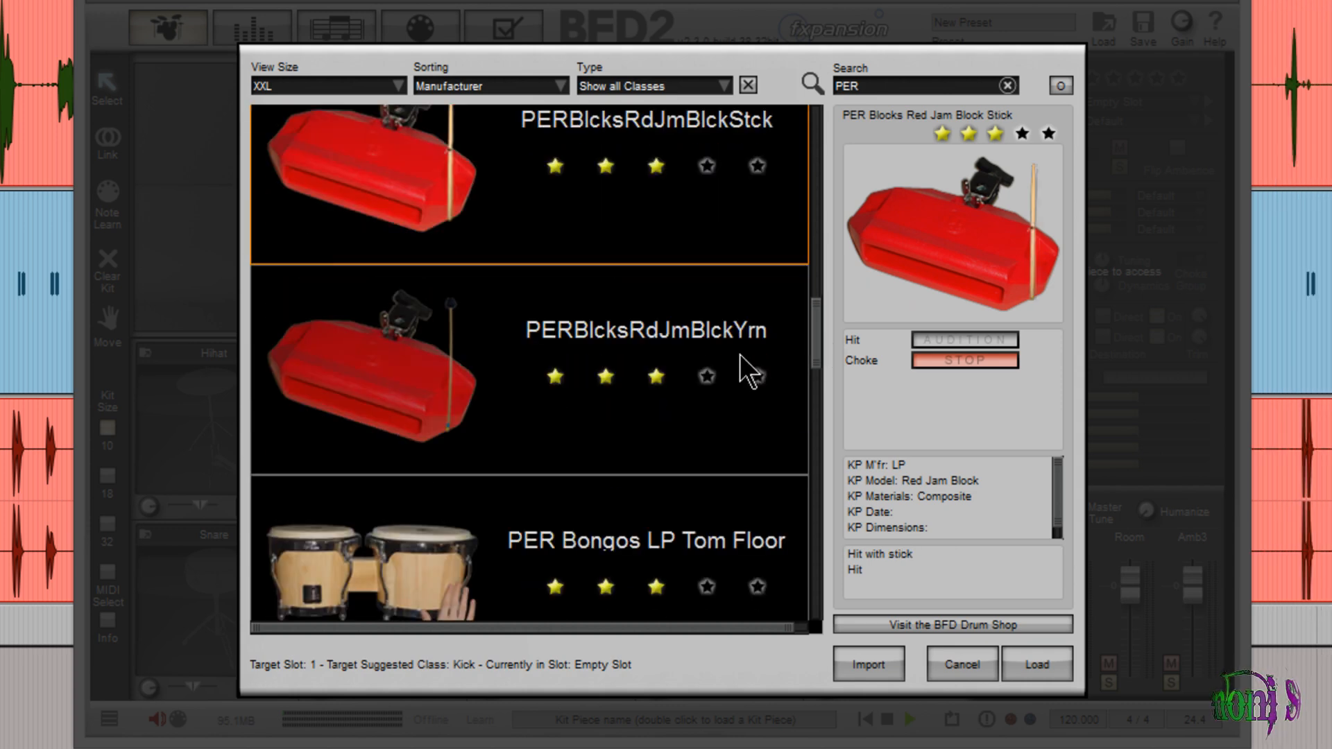
click(742, 353)
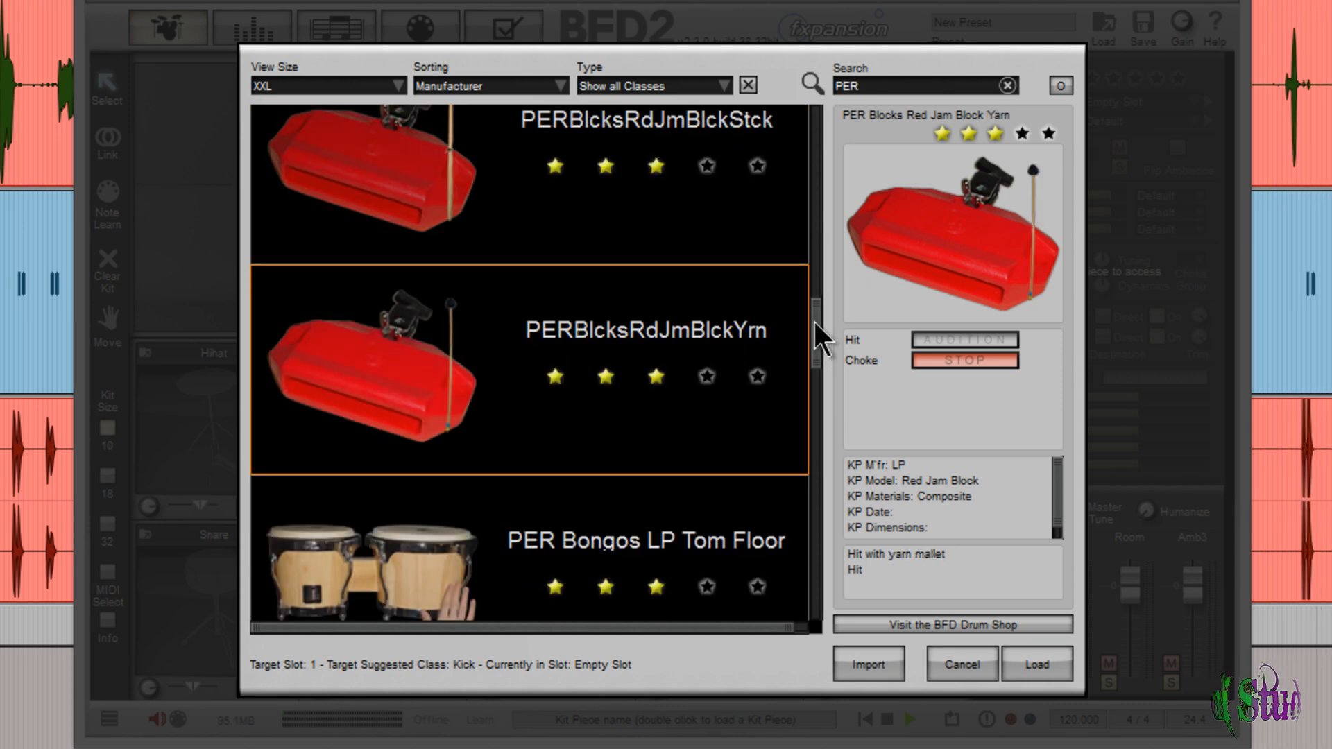
- Audition the Bongos LP kit pieces: Tom Floor, Tom Hi, Tom Mid, v2.1 Hembra (Mid) and v2.1 Macho (Hi)
scroll(813, 322, down, 2)
click(723, 313)
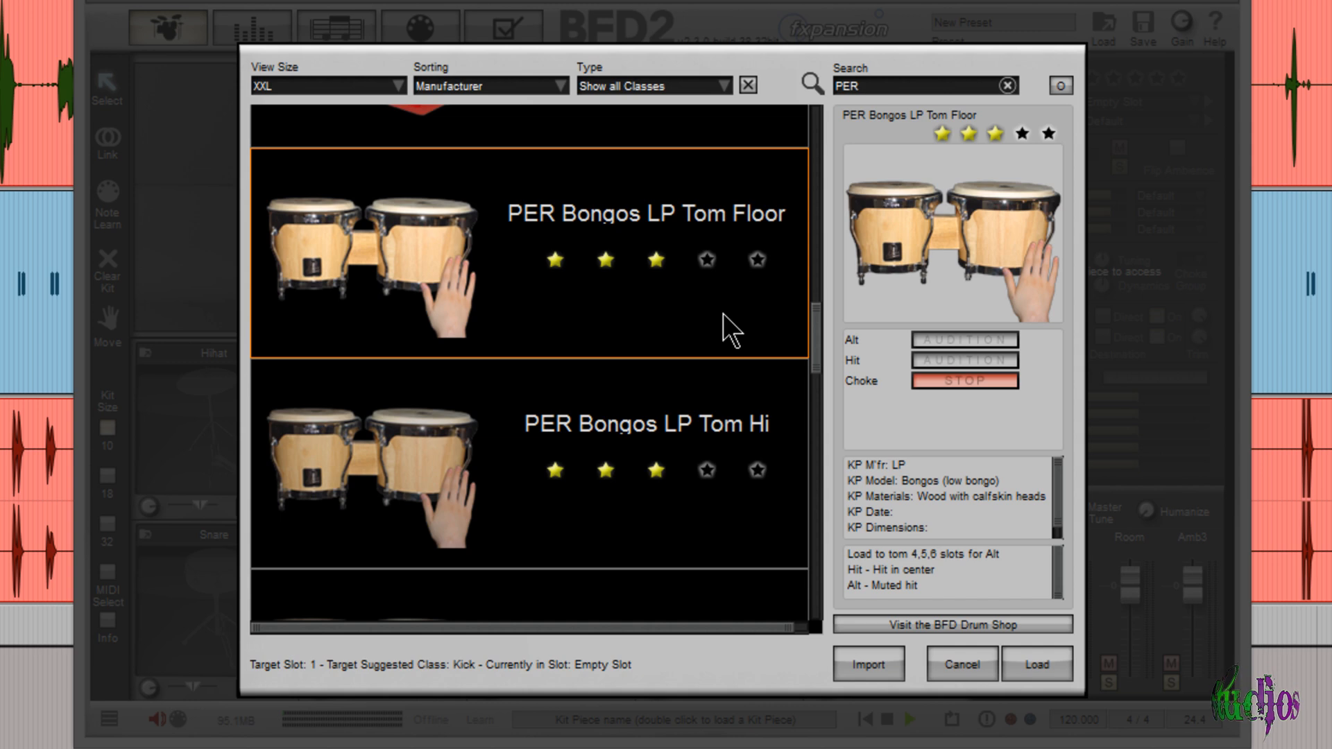
click(730, 408)
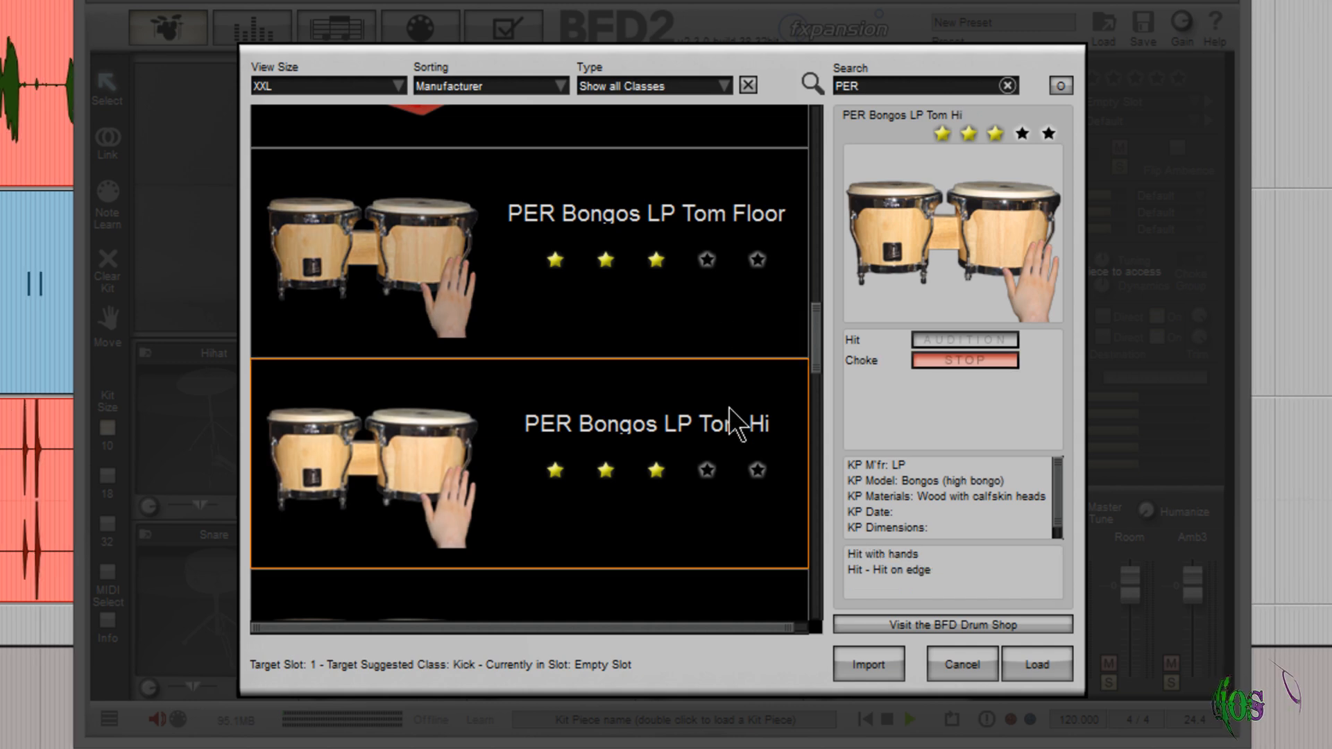
scroll(814, 330, down, 3)
click(770, 277)
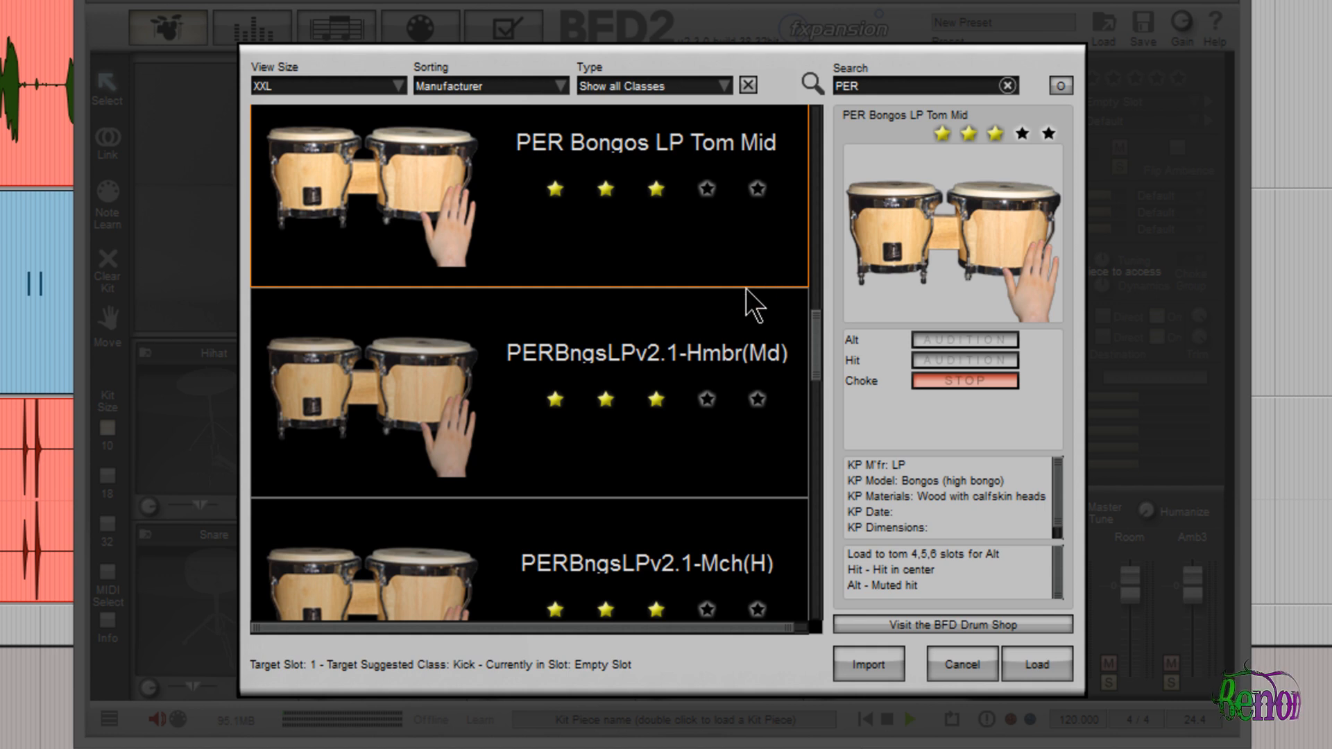
click(717, 335)
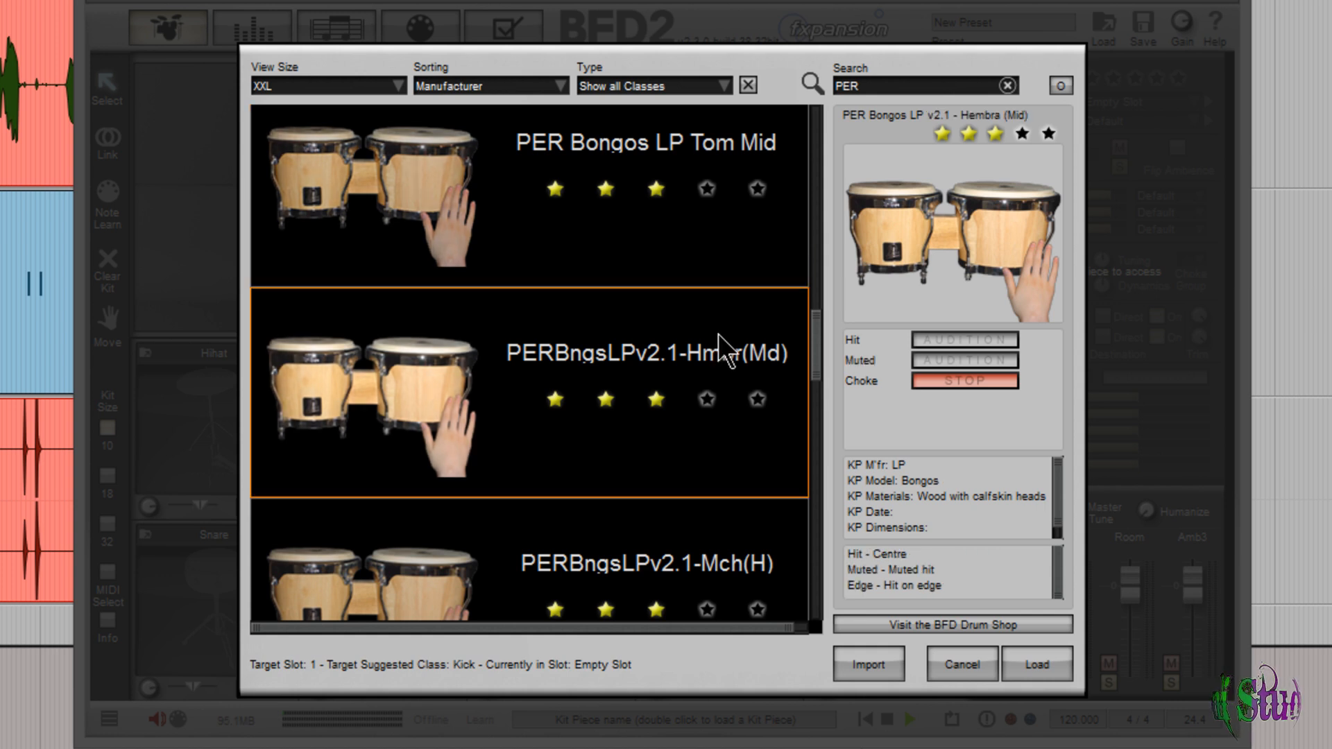
click(753, 552)
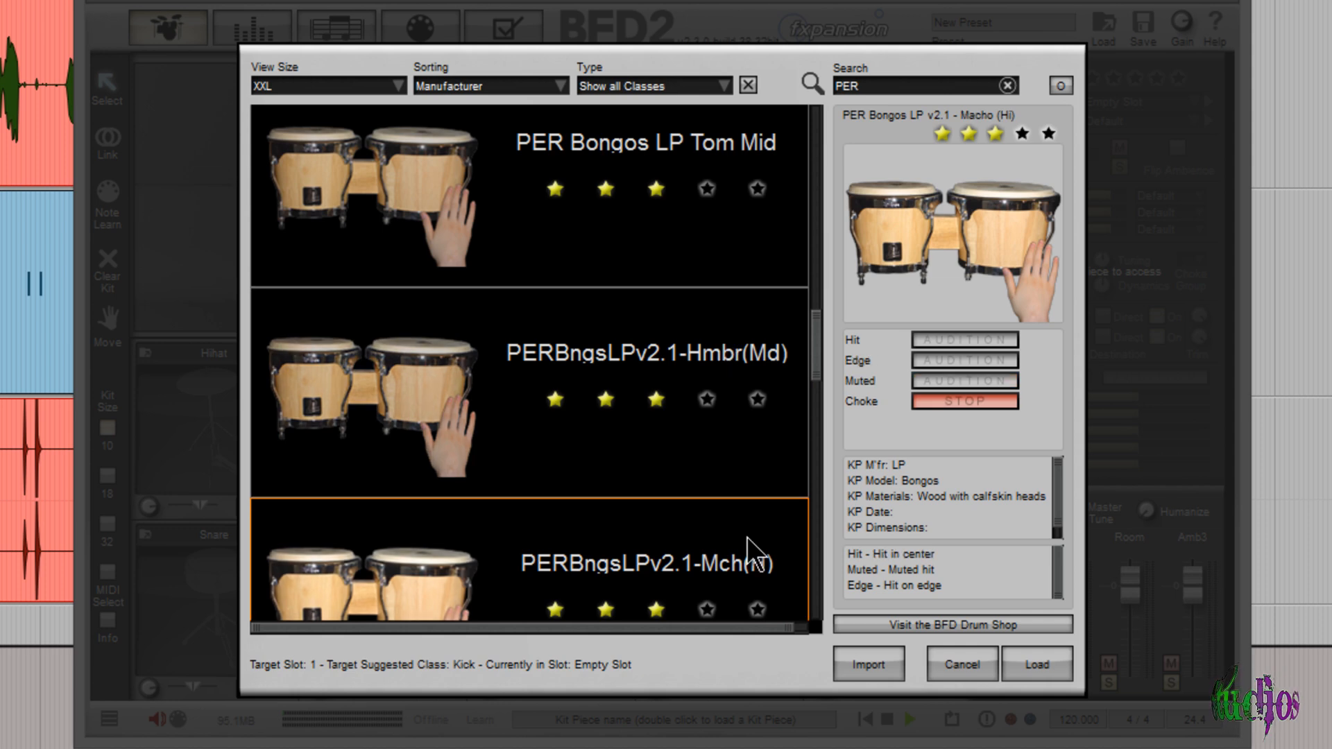
- Audition the Wind Chimes kit pieces: Double Down, Double Up, LP Down and LP Up
drag(819, 329, 819, 336)
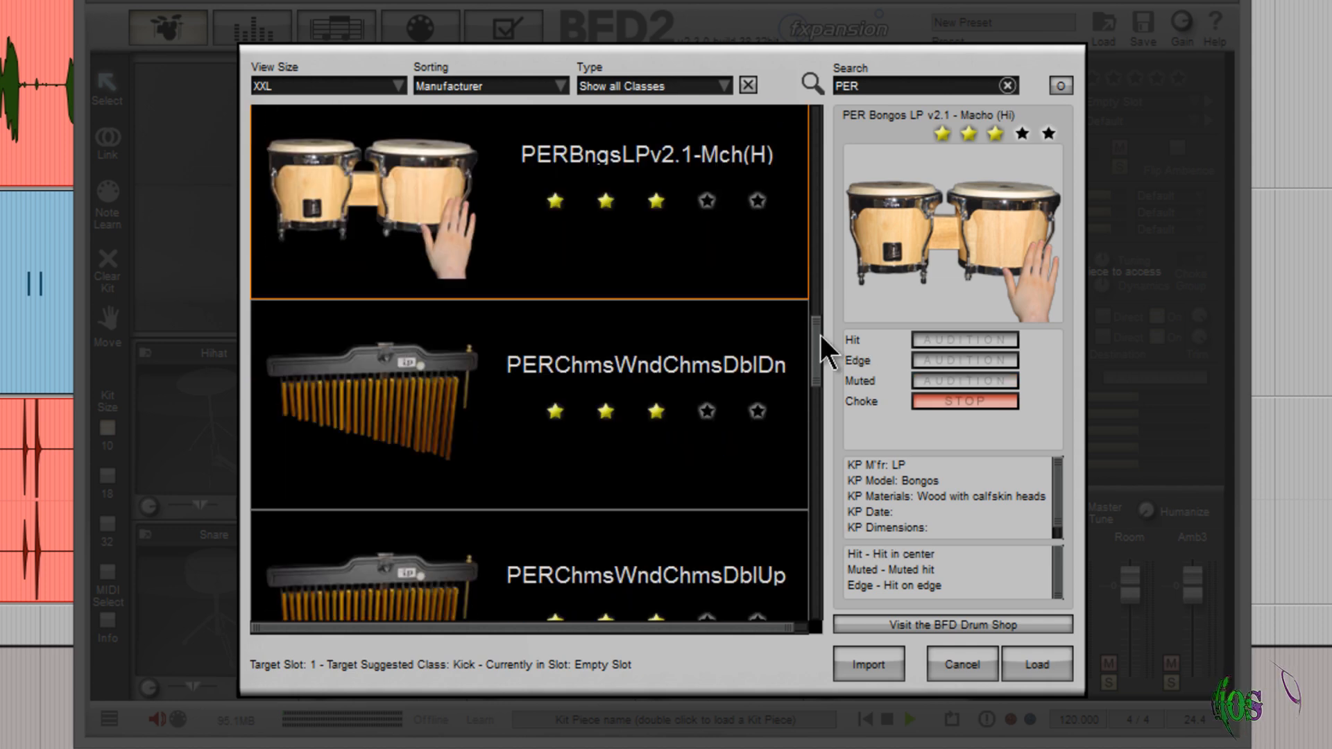
click(751, 313)
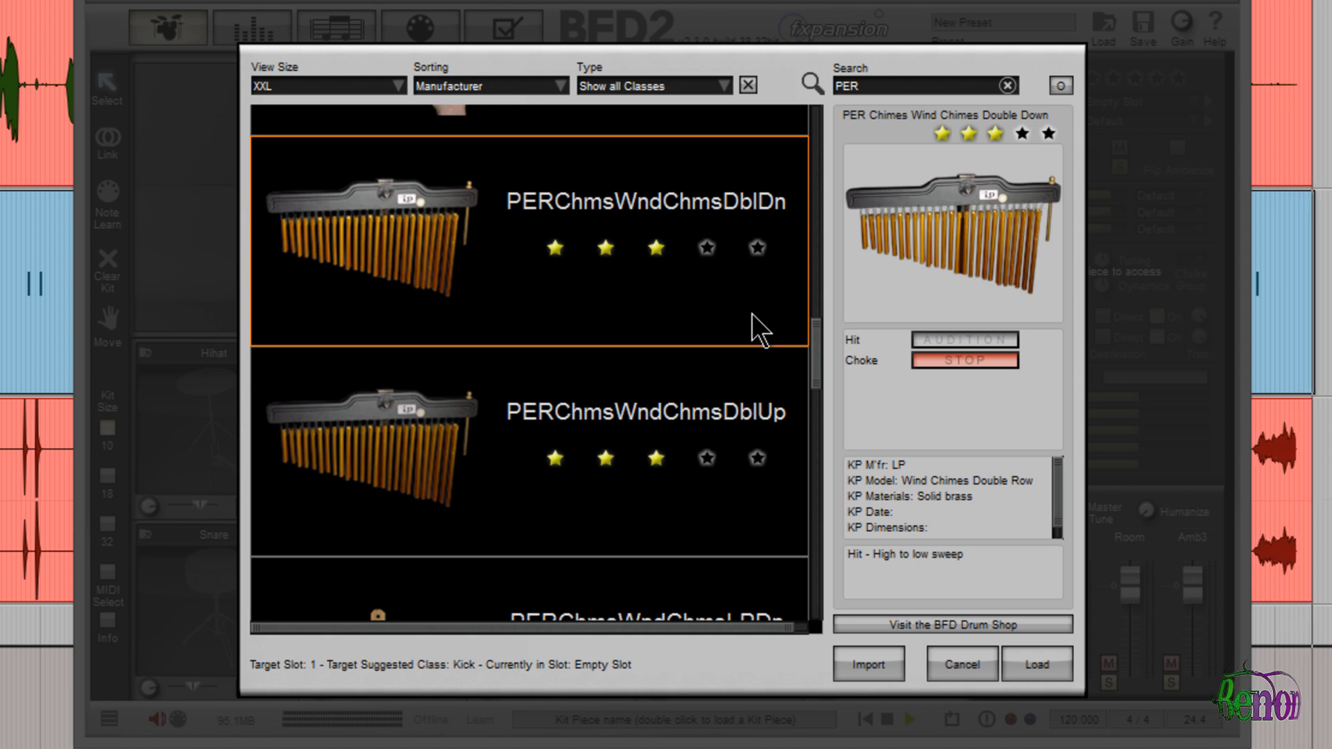
click(743, 423)
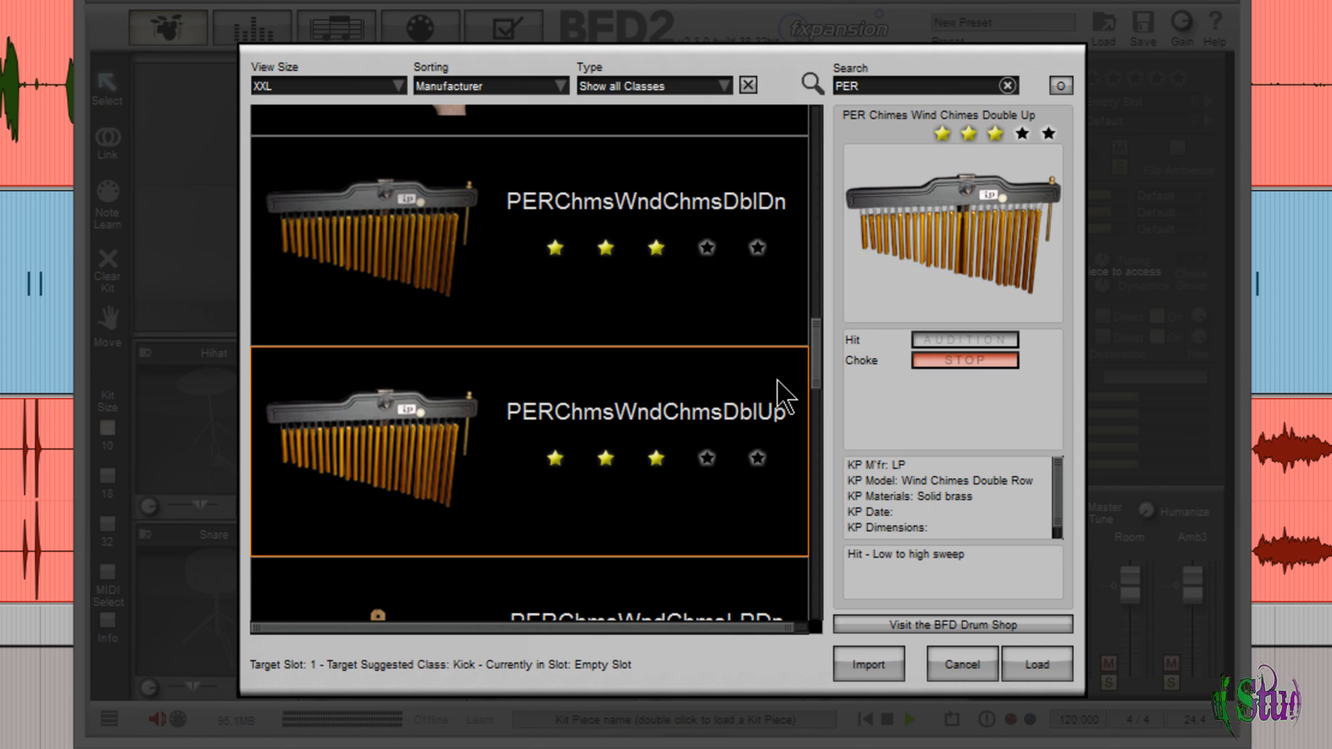
drag(813, 344, 813, 352)
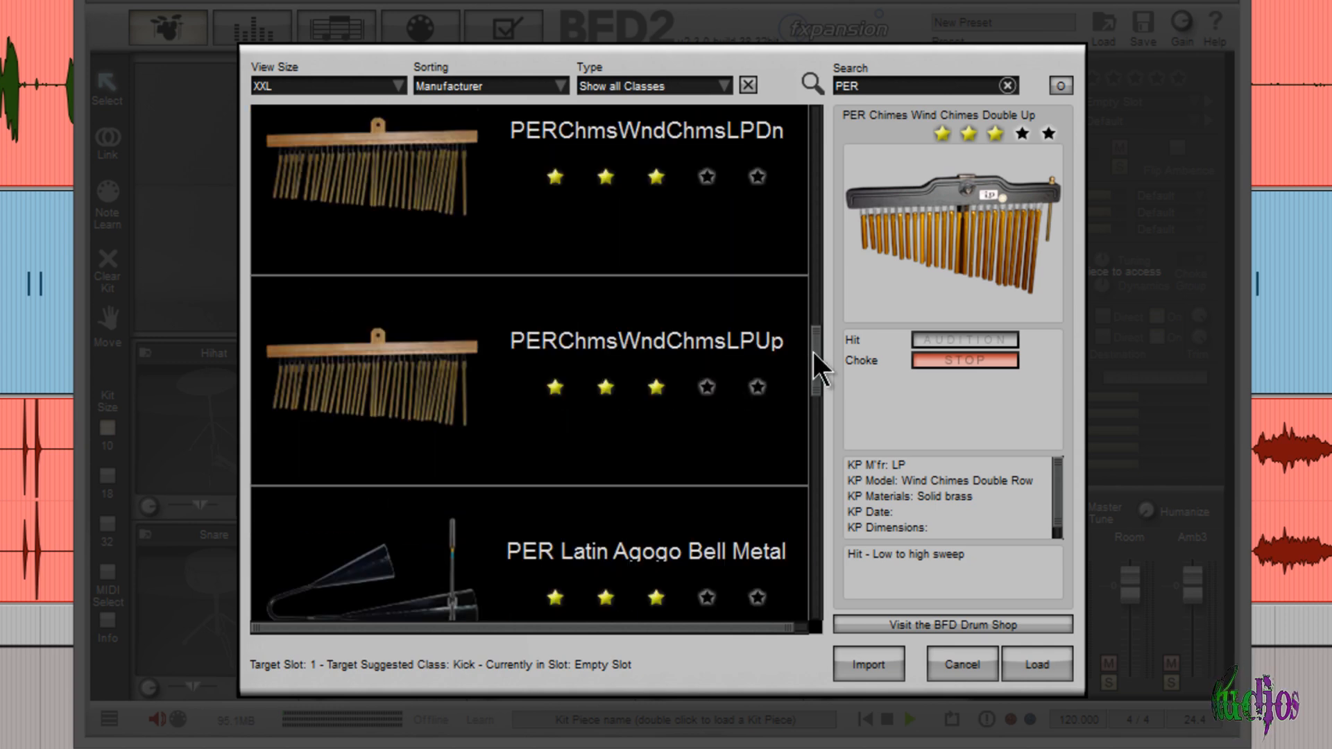
click(749, 254)
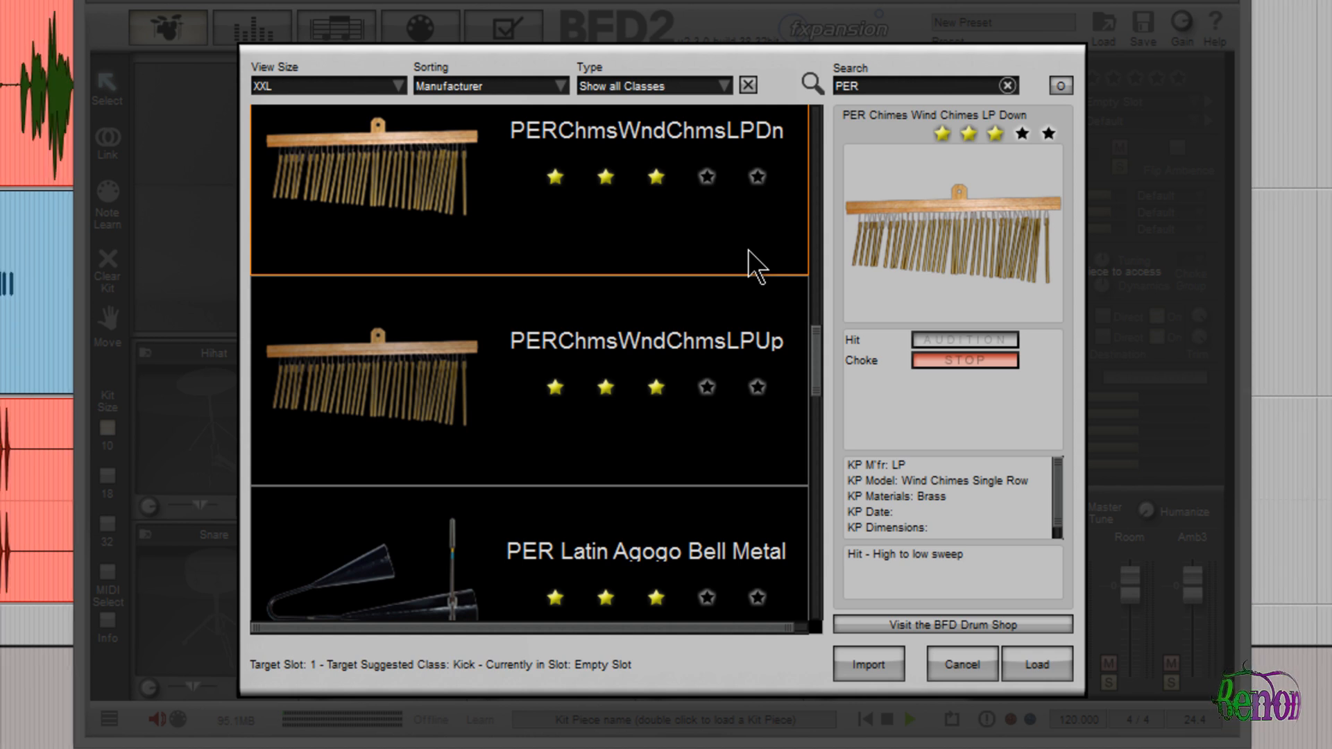
click(718, 343)
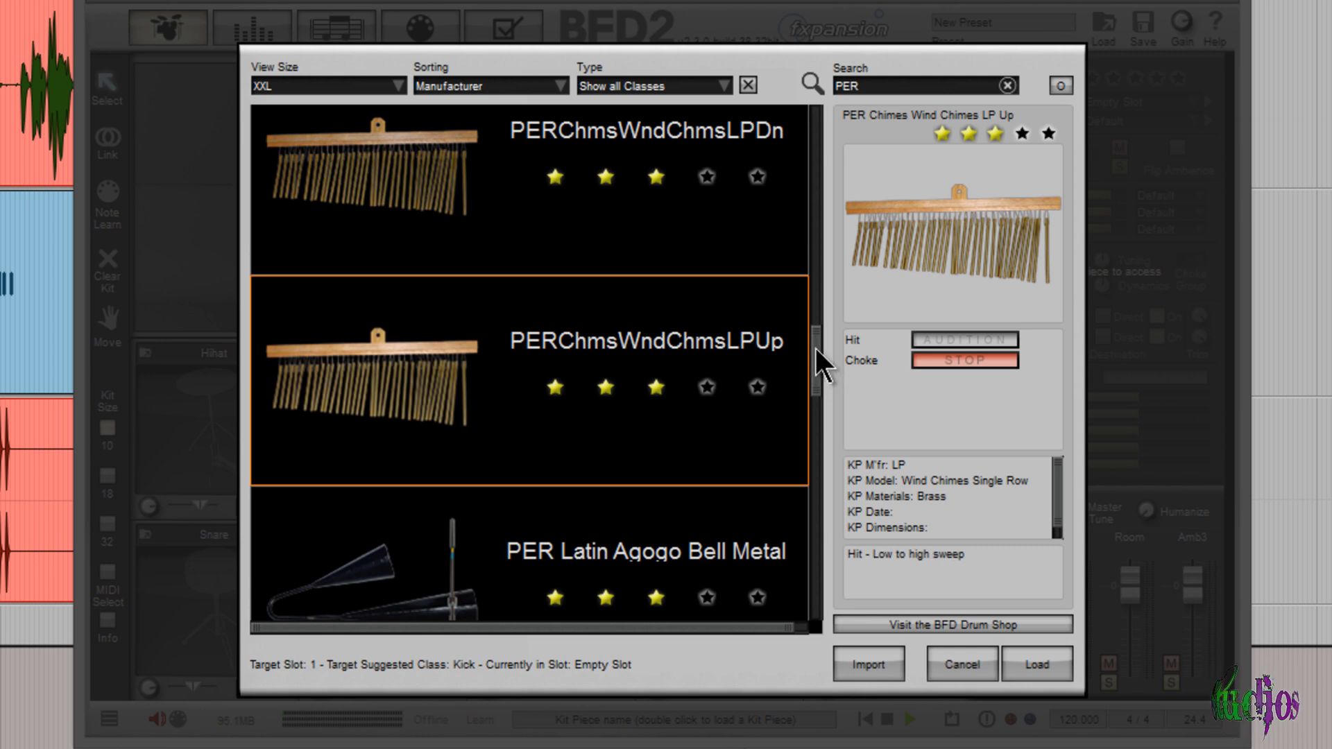
- Audition the Latin Agogo Bell kit pieces in Metal and Stick versions and the Latin Cabasa Metal
drag(814, 348, 814, 352)
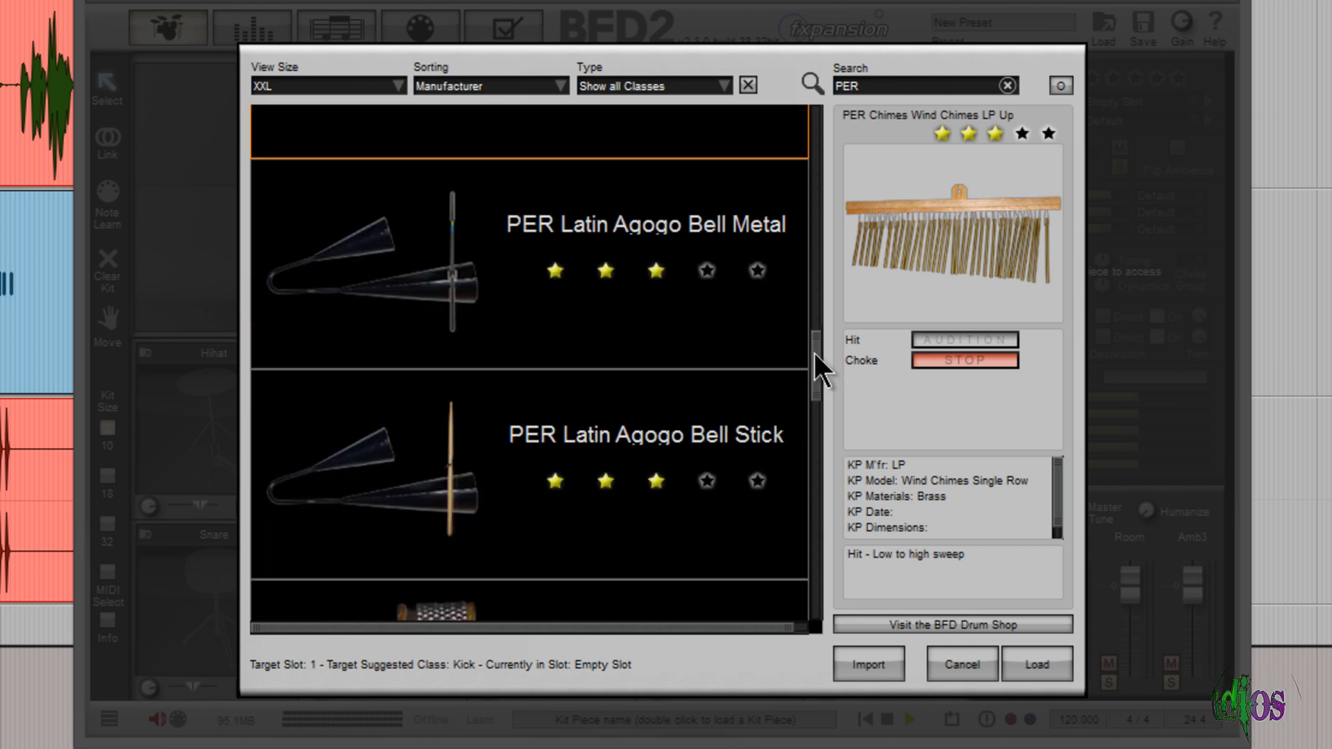
click(746, 342)
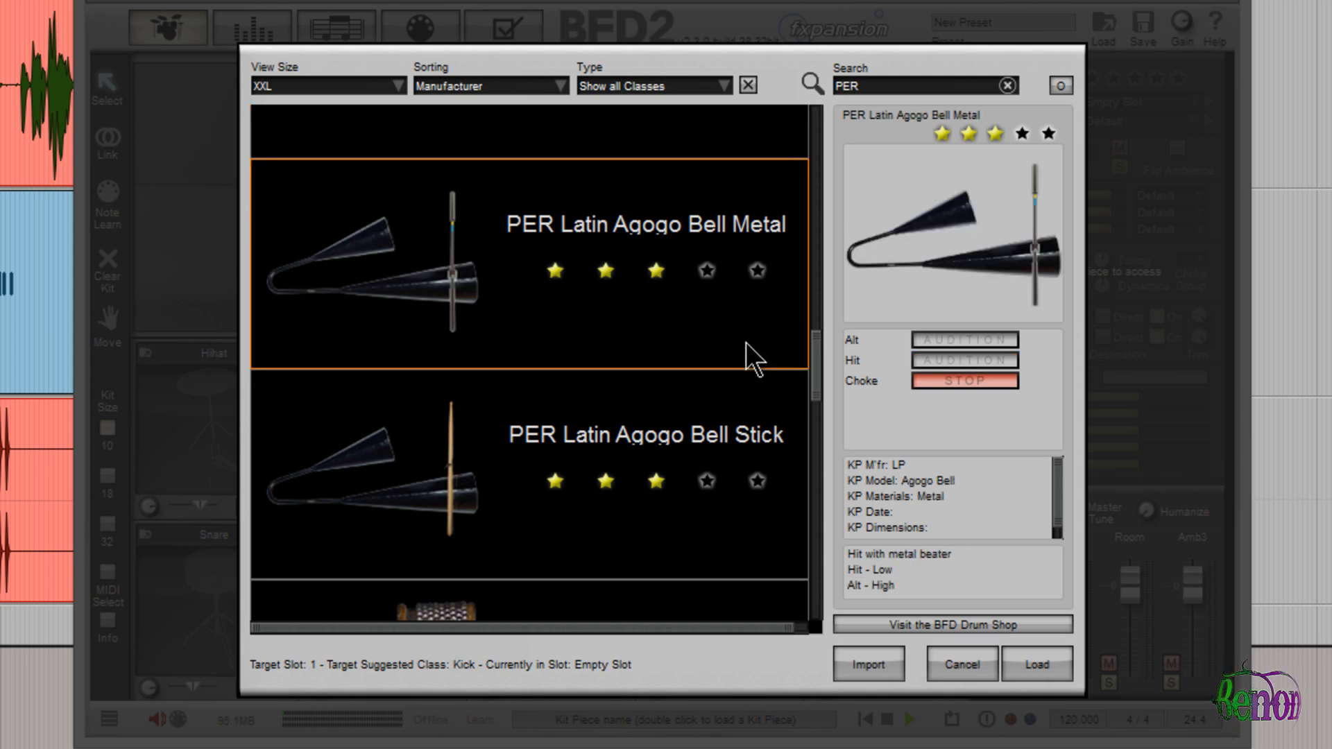
click(709, 419)
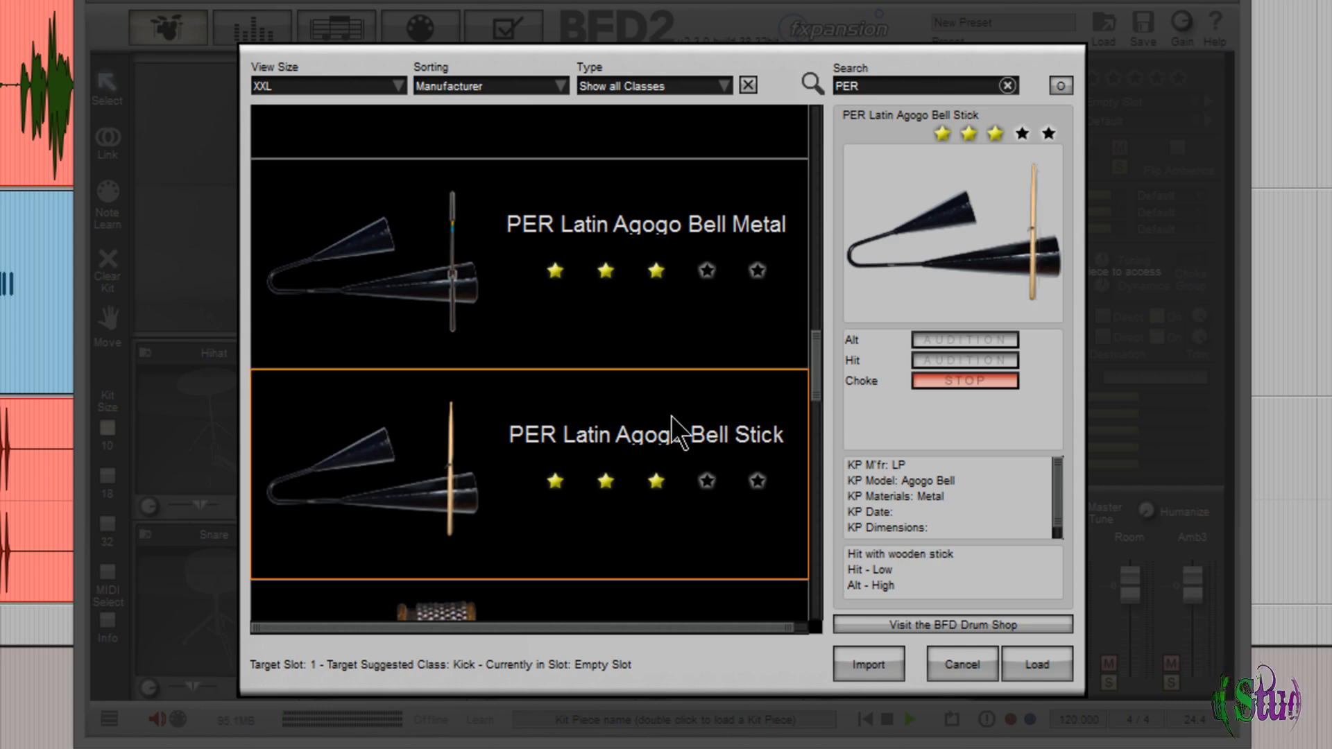
scroll(814, 346, down, 3)
click(750, 266)
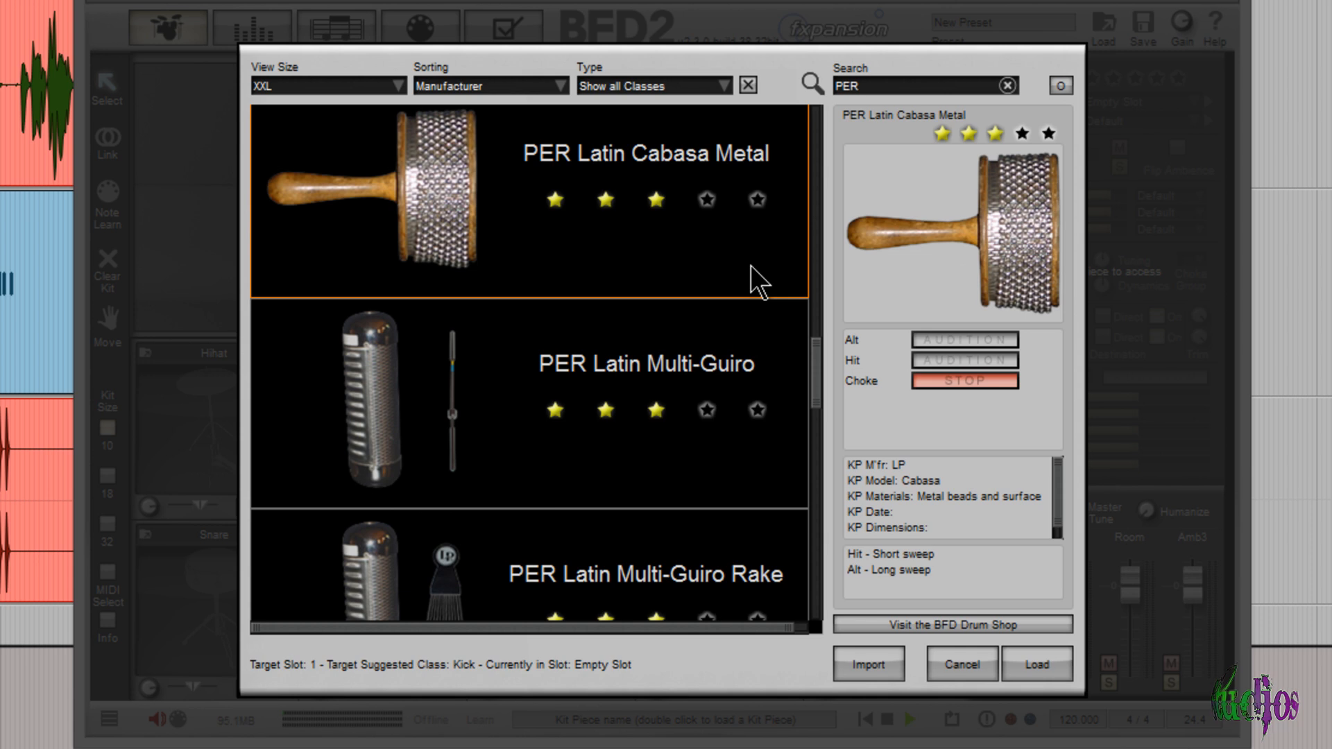
- Audition the Latin Multi-Guiro kit pieces: the standard Multi-Guiro, the Rake and the Shaker versions
click(725, 385)
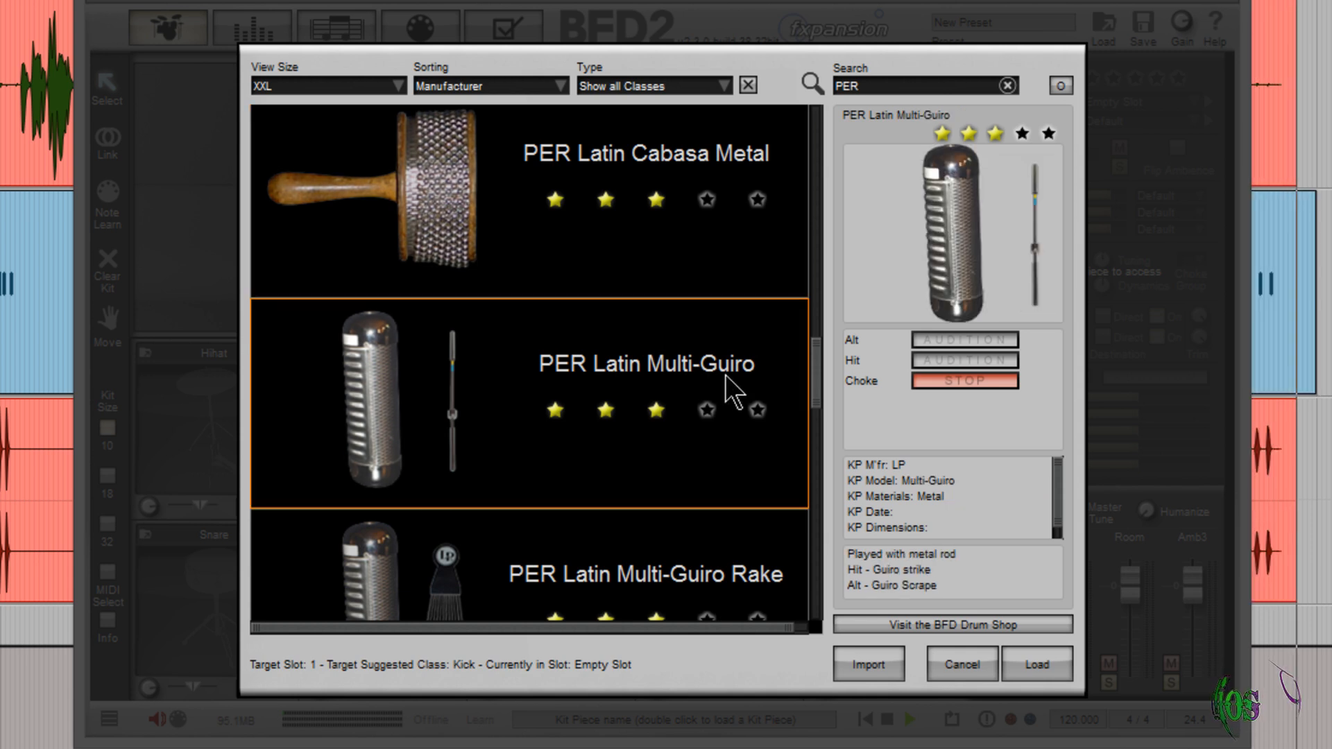
scroll(749, 374, down, 2)
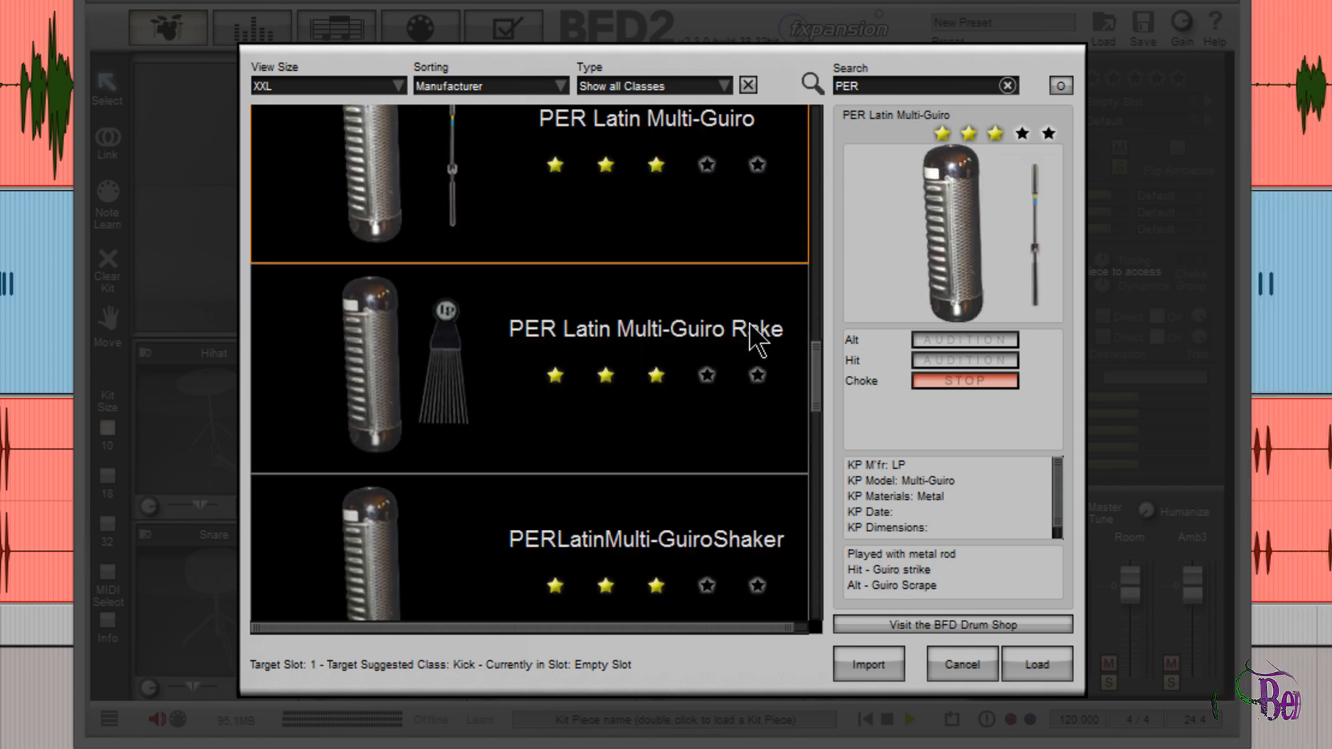
click(758, 345)
scroll(814, 360, down, 1)
scroll(814, 360, down, 1)
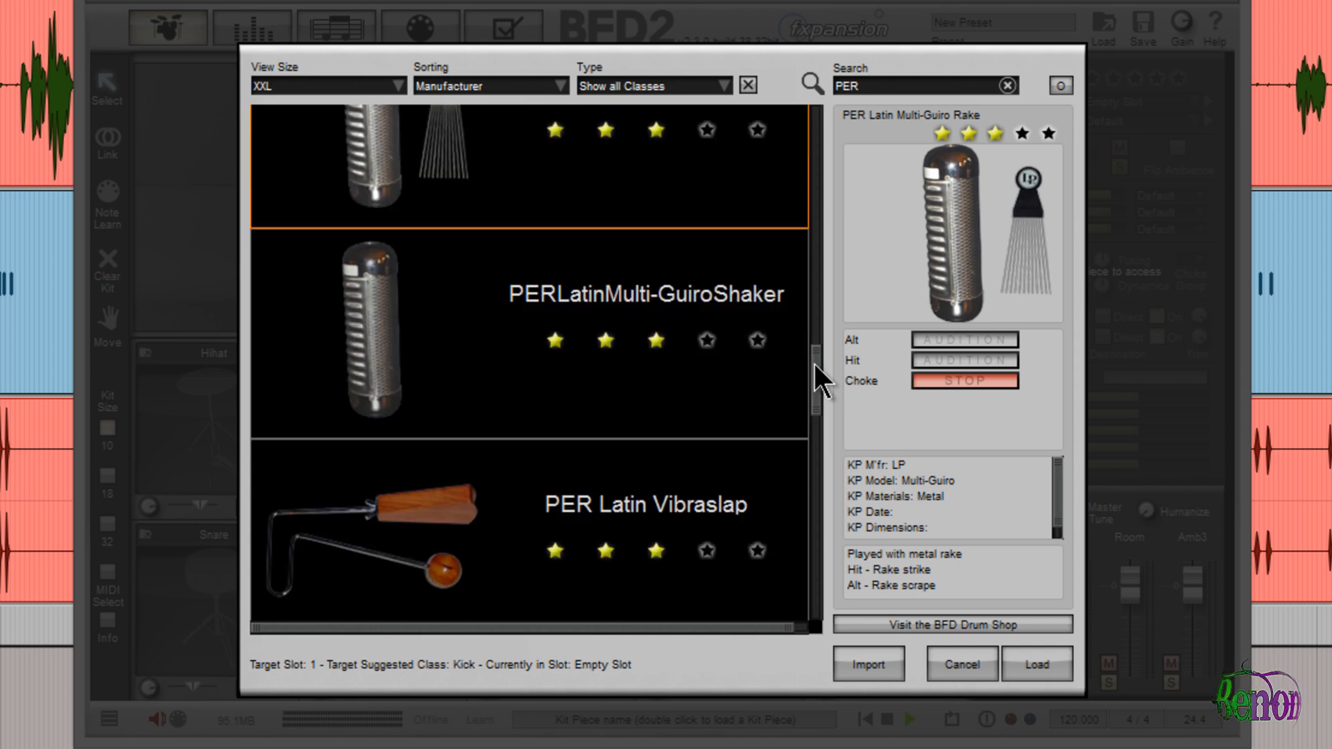
click(710, 294)
- Audition the Latin Vibraslap kit piece
scroll(818, 369, down, 2)
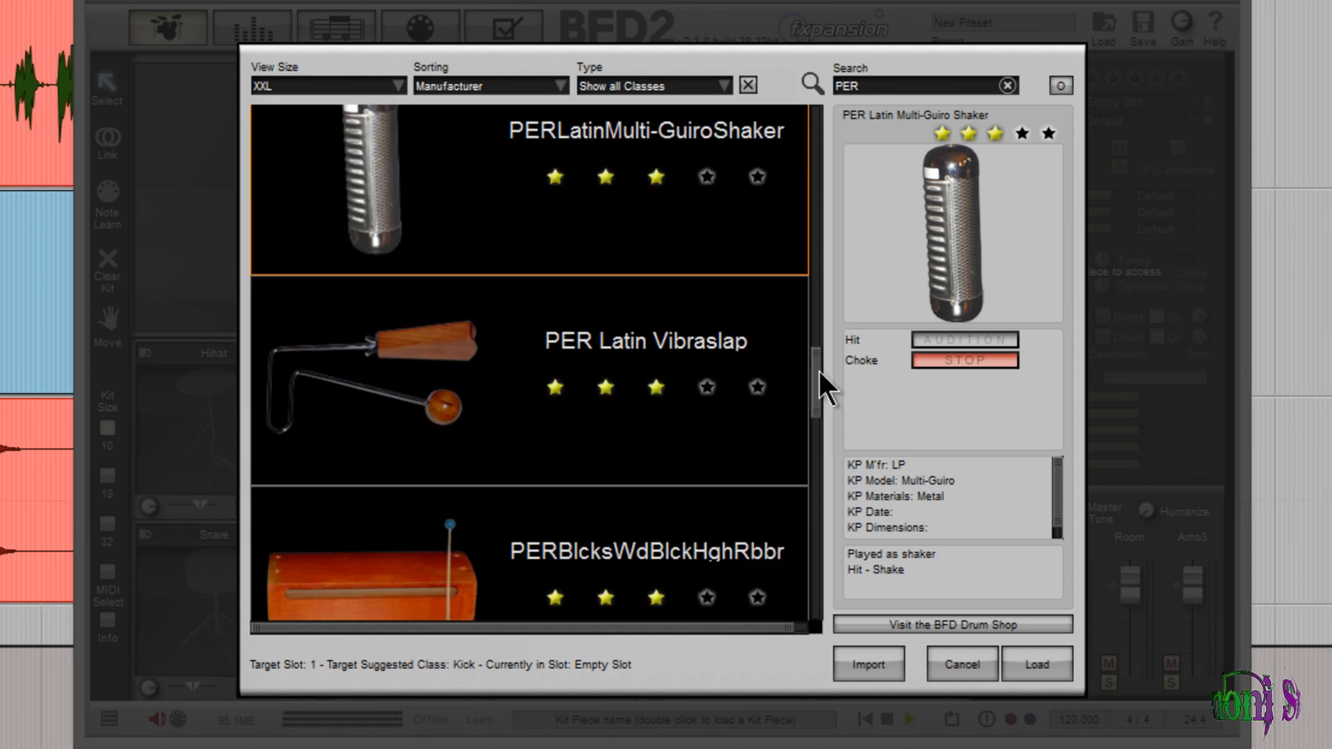
scroll(814, 371, up, 1)
click(696, 264)
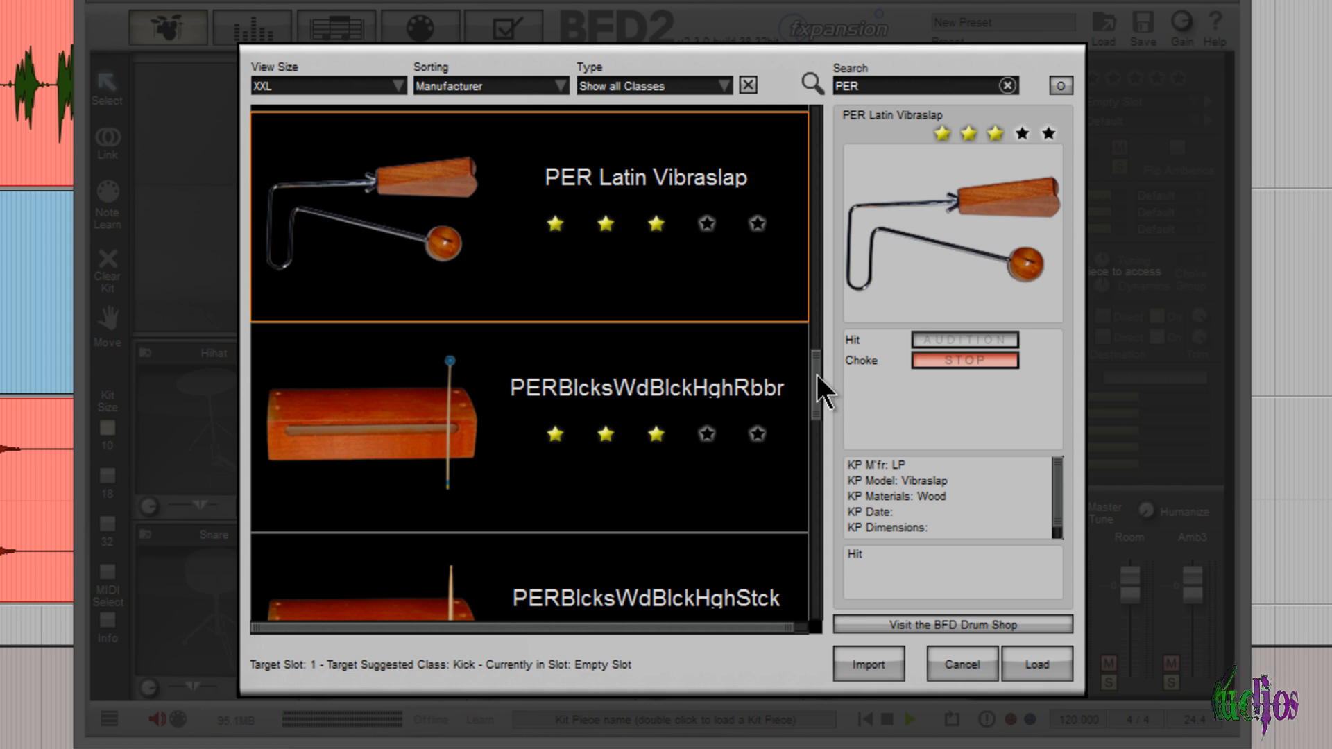
- Audition the Wood Block High kit pieces in the Rubber, Stick and Yarn versions
scroll(817, 374, down, 2)
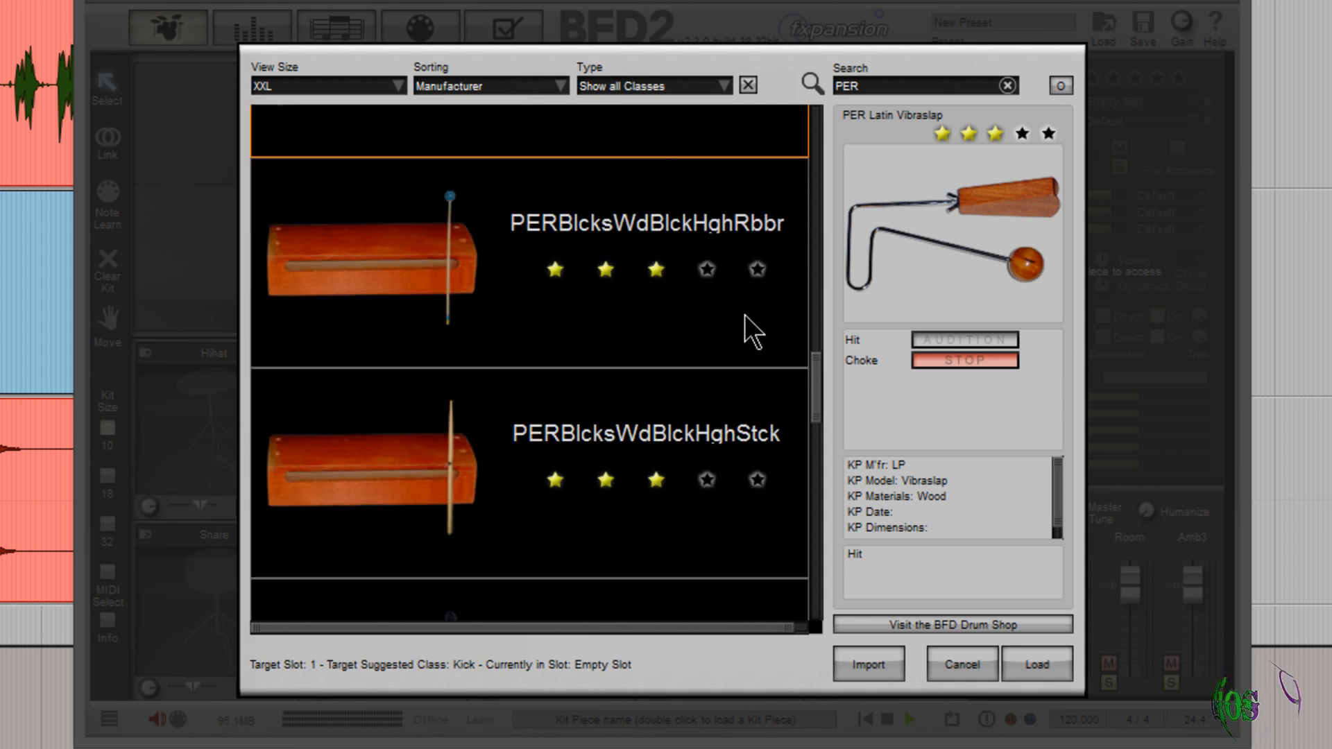
click(737, 307)
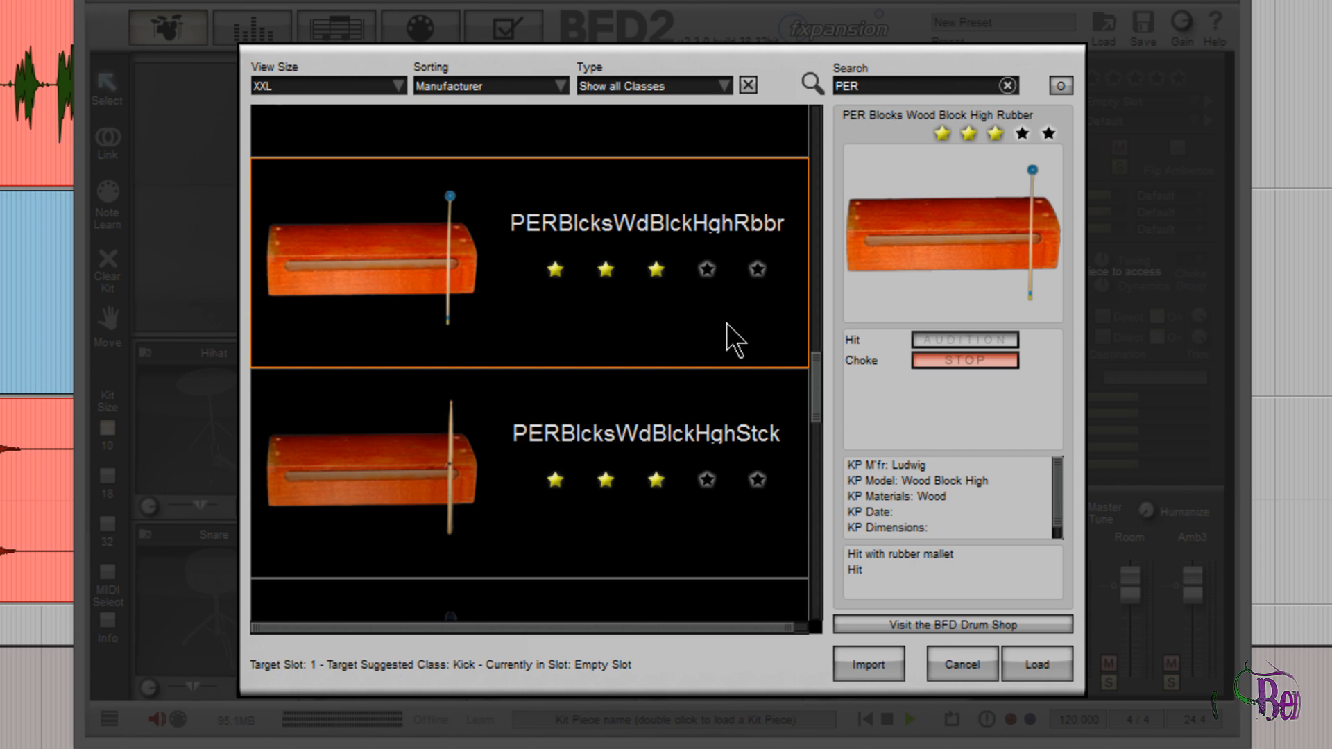
click(690, 448)
scroll(814, 375, down, 3)
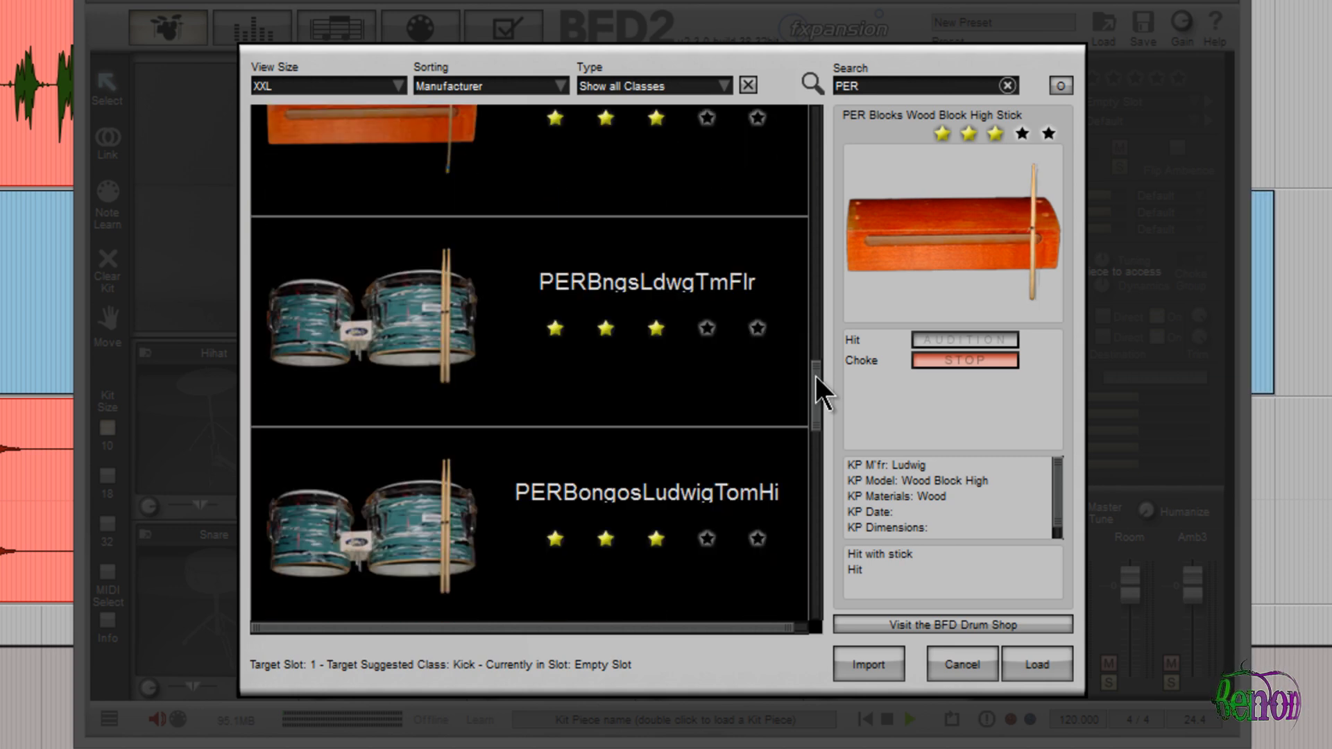
scroll(814, 374, up, 1)
click(726, 236)
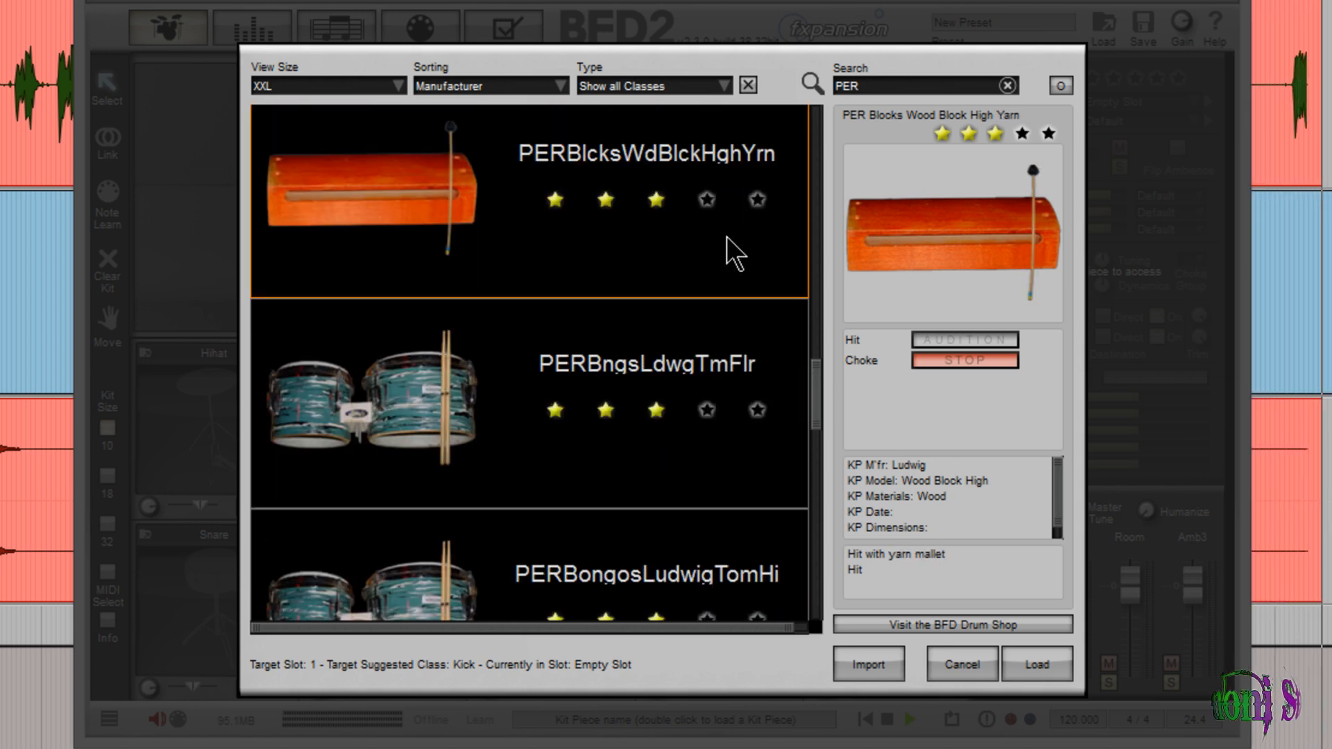
- Audition the Bongos Ludwig kit pieces: Tom Floor, Tom Hi, Tom Mid, v2.1 Hembra (Mid) and v2.1 Macho (Hi)
click(666, 368)
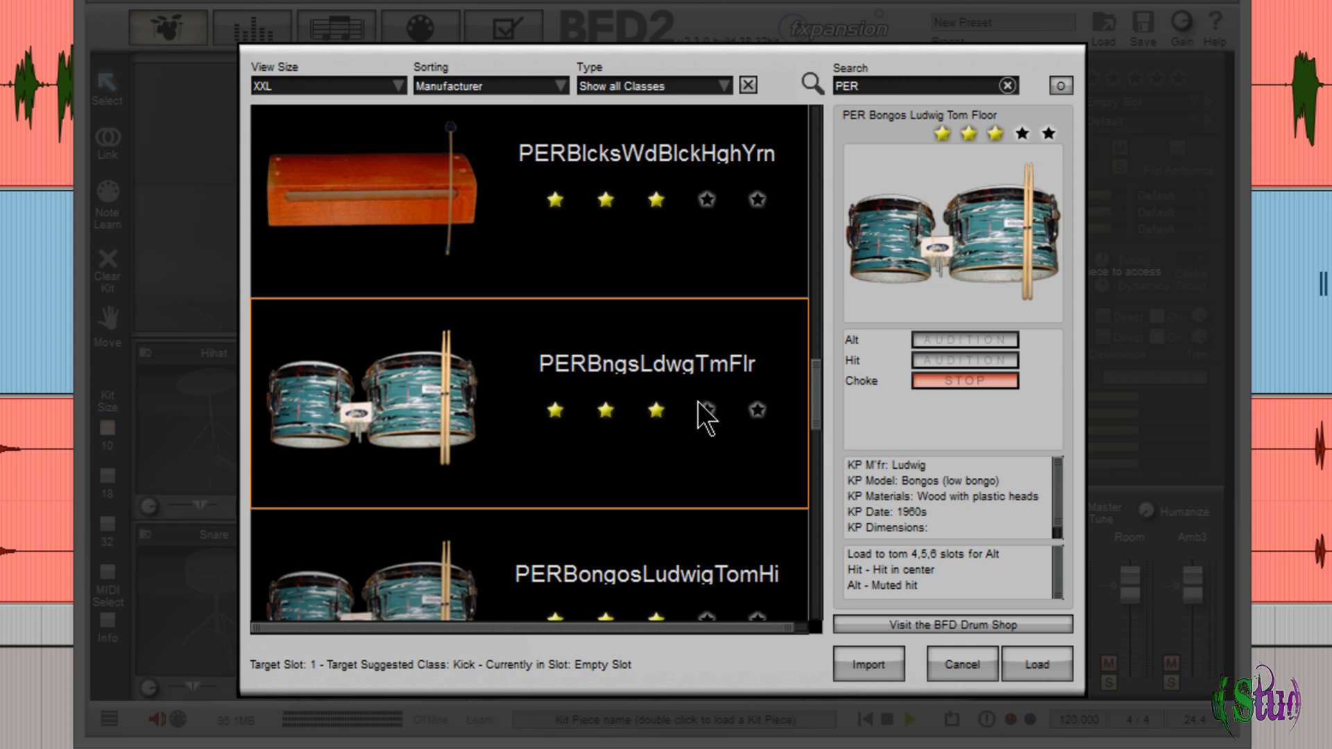
scroll(820, 382, down, 1)
click(688, 331)
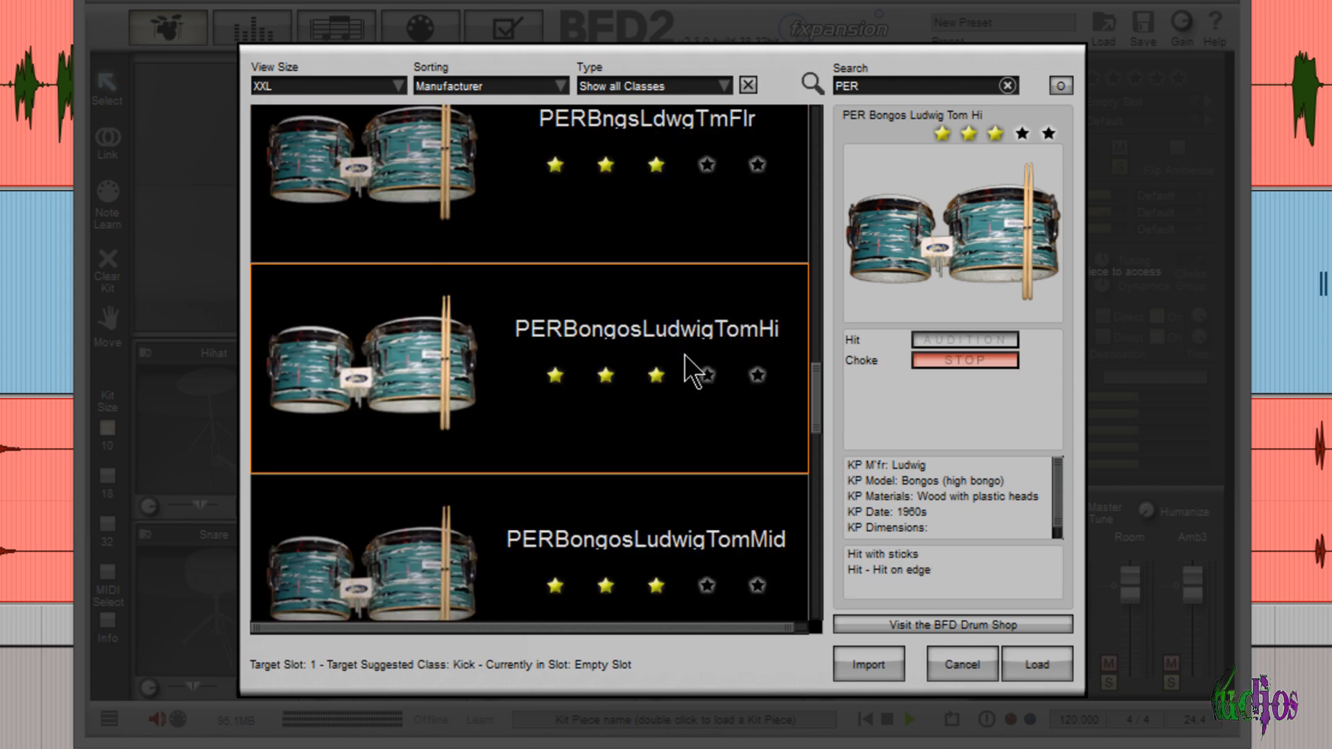
click(724, 550)
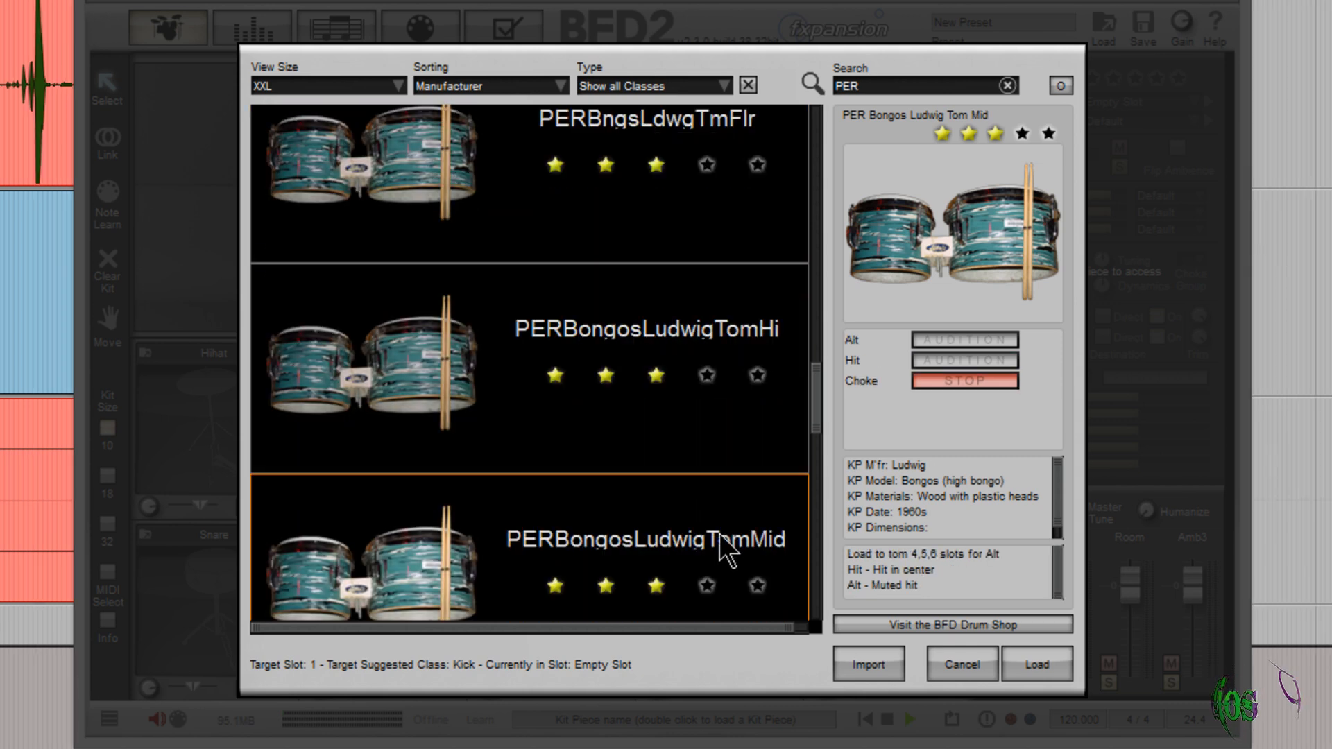
scroll(818, 398, down, 3)
click(665, 341)
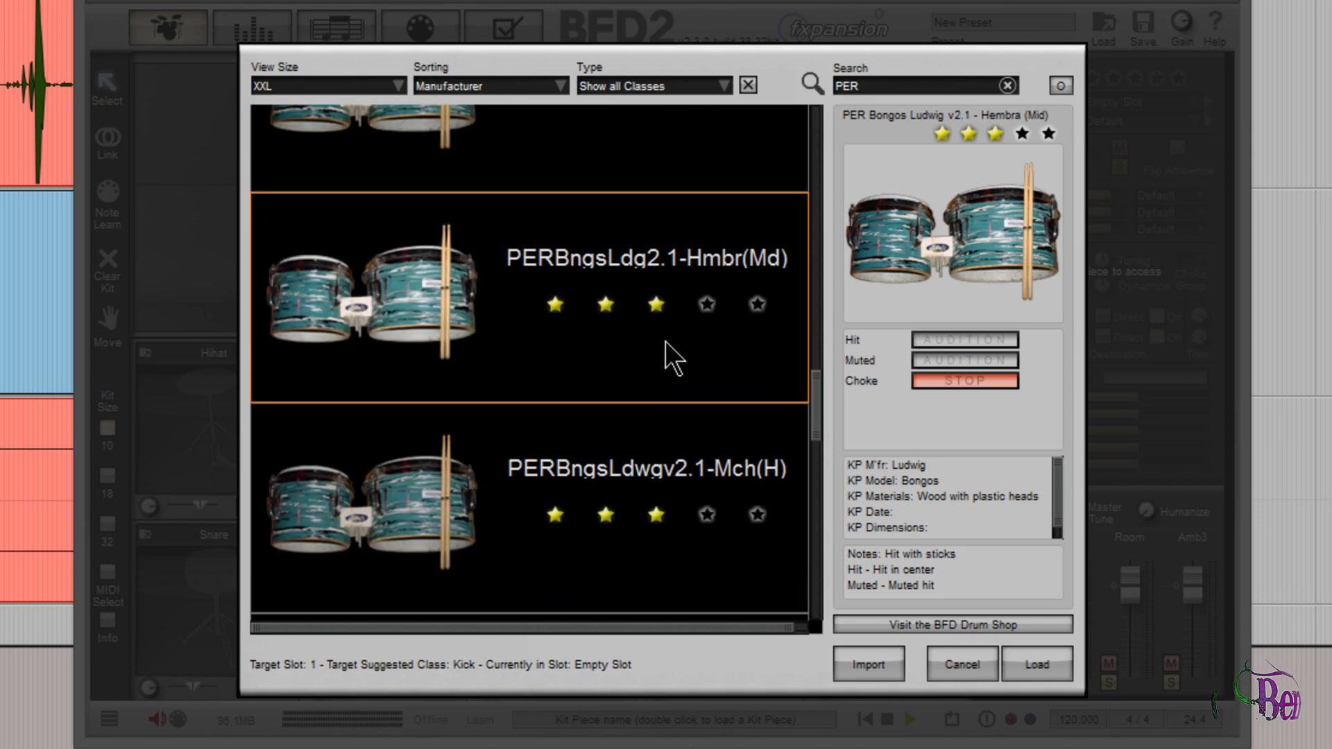
click(686, 416)
- Audition the EastAsian Temple Block kit pieces 1 through 5
scroll(701, 319, down, 2)
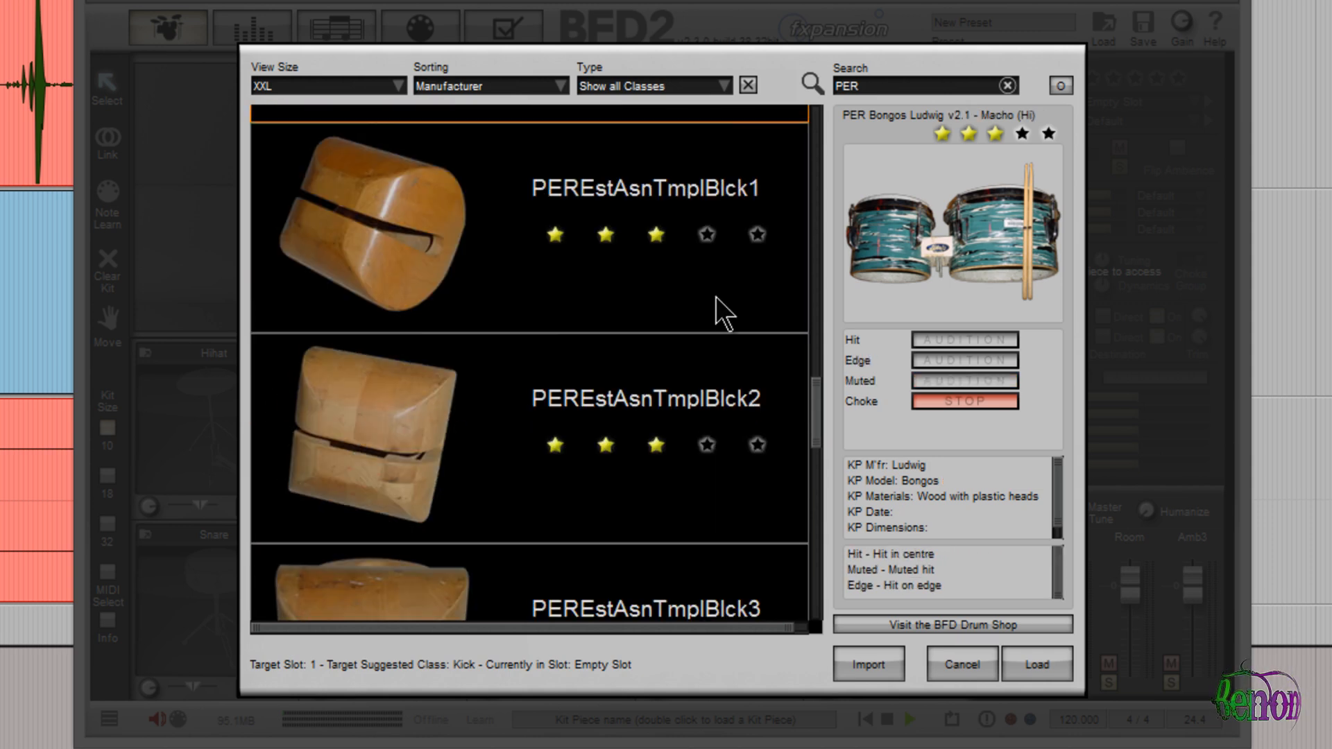
click(706, 272)
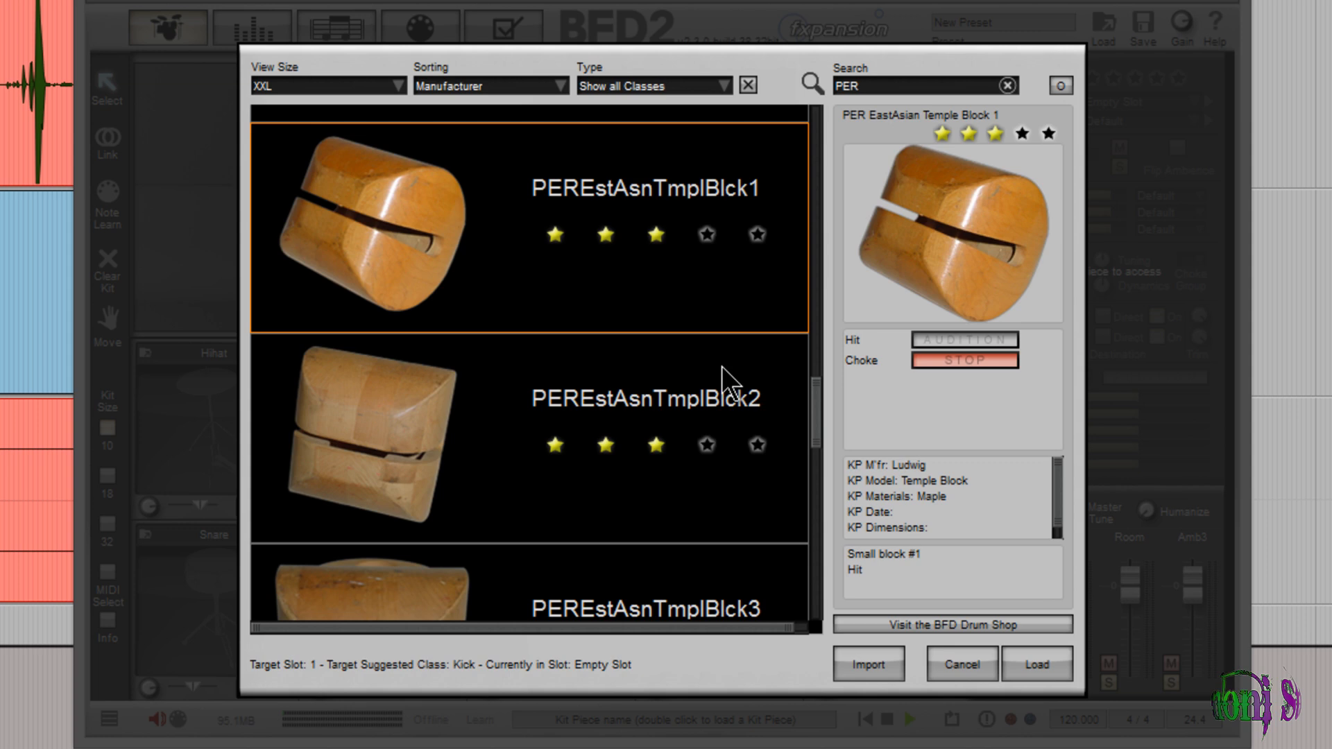
click(727, 397)
scroll(821, 427, down, 3)
click(743, 295)
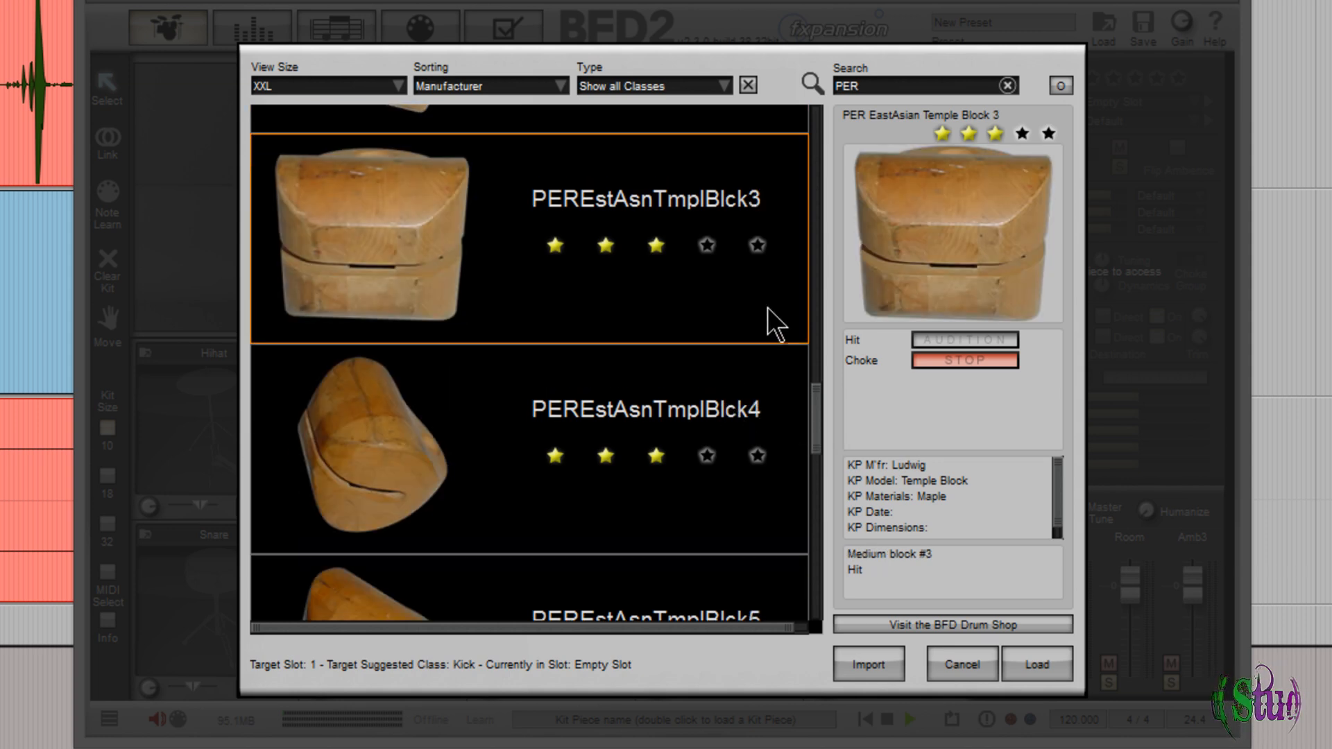
click(742, 433)
scroll(812, 423, down, 3)
click(725, 301)
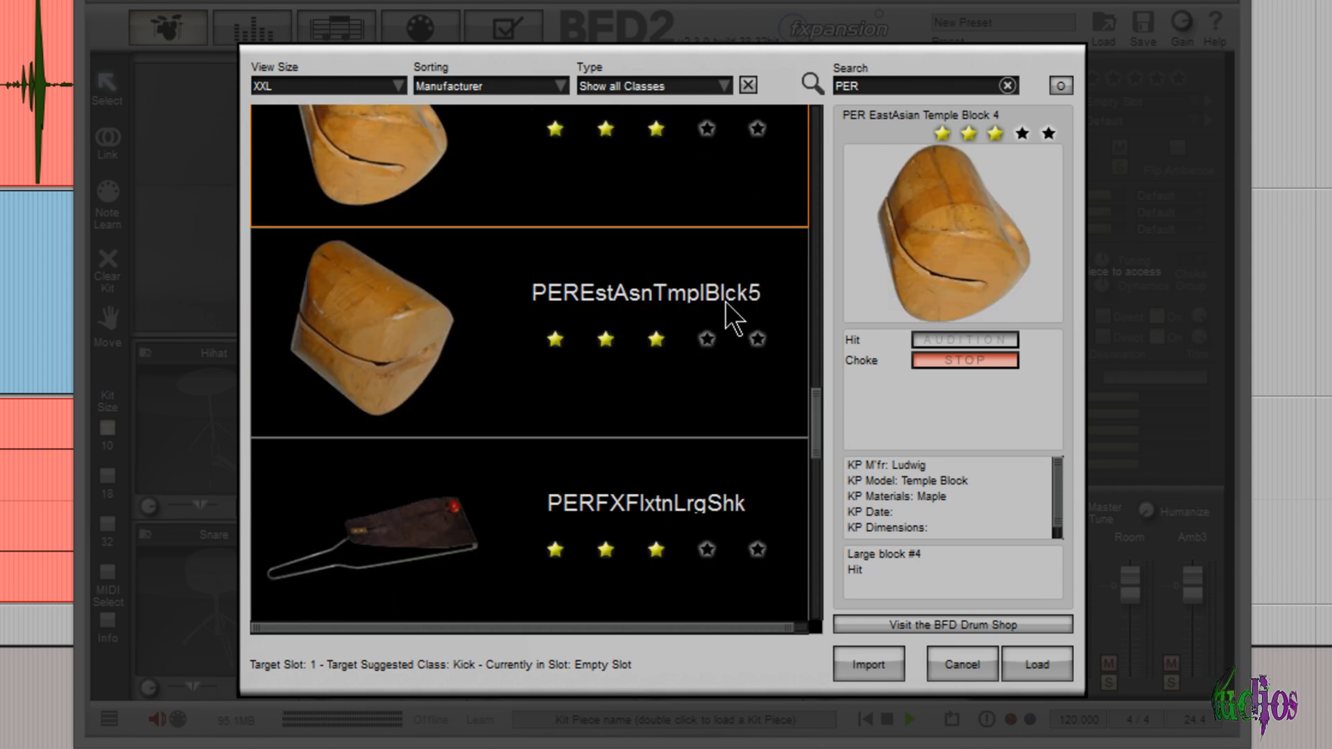
- Audition the FX Flexatone kit pieces in Large and Small sizes, each in the Shake and Single versions
scroll(817, 407, down, 3)
click(749, 381)
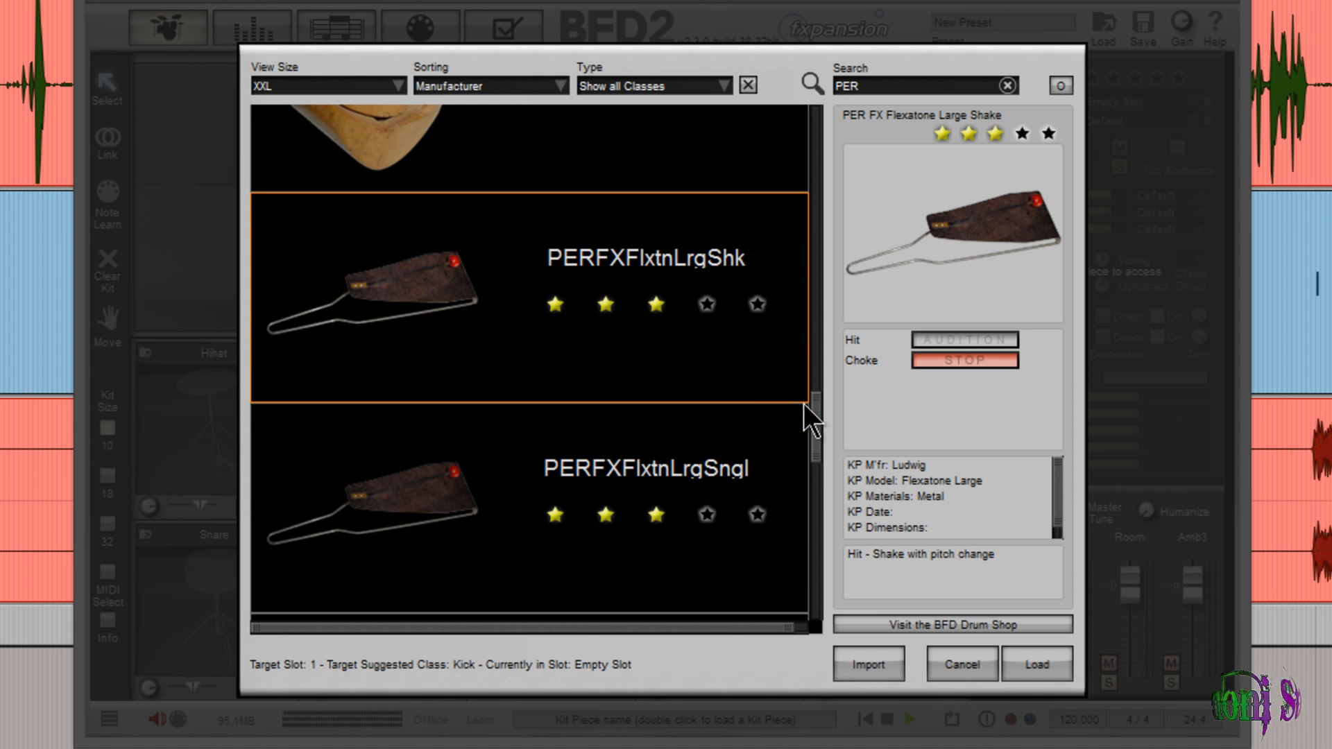
click(720, 477)
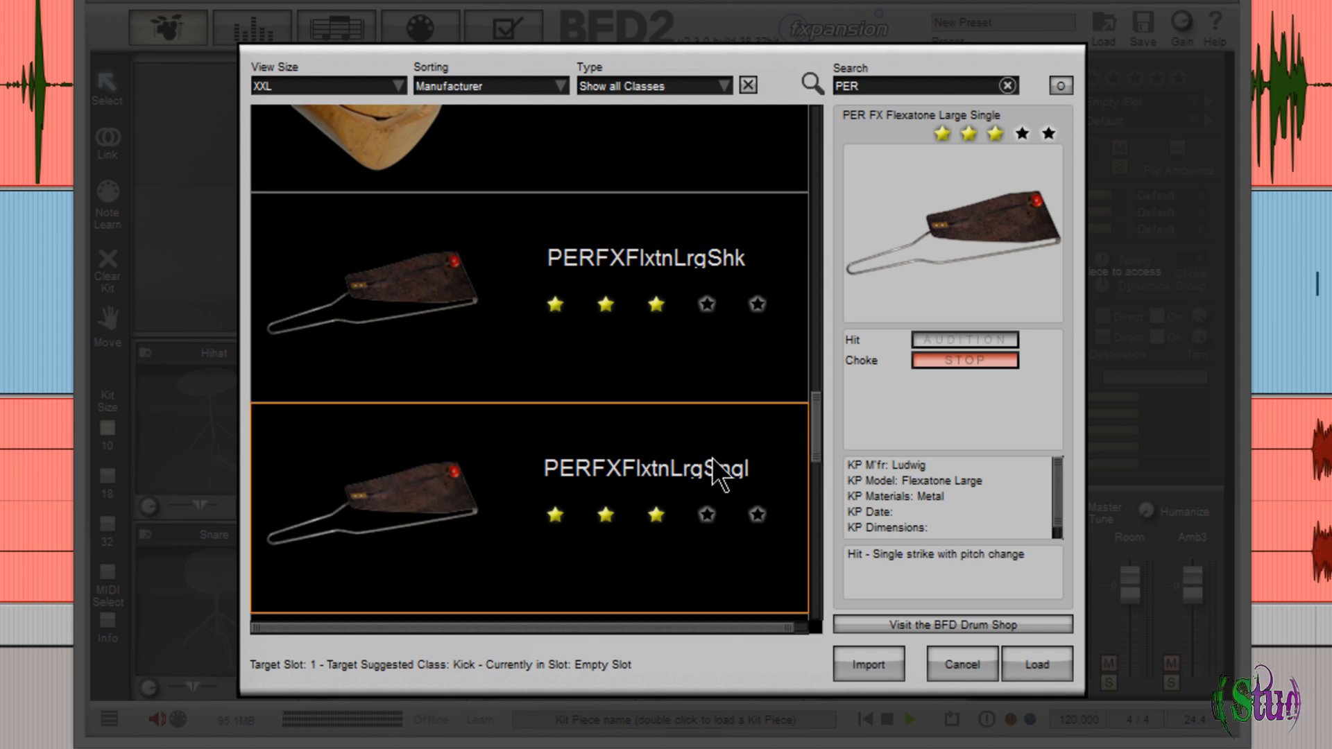
scroll(813, 417, down, 5)
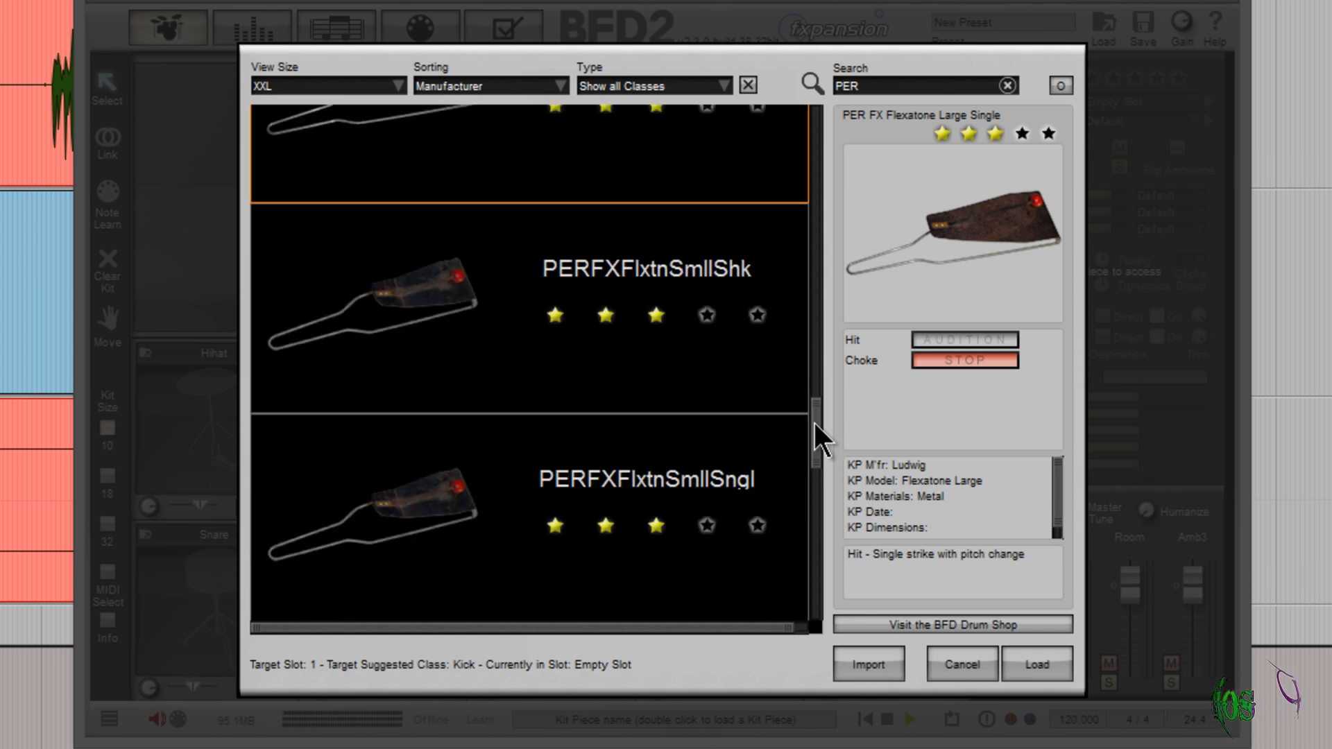
click(749, 362)
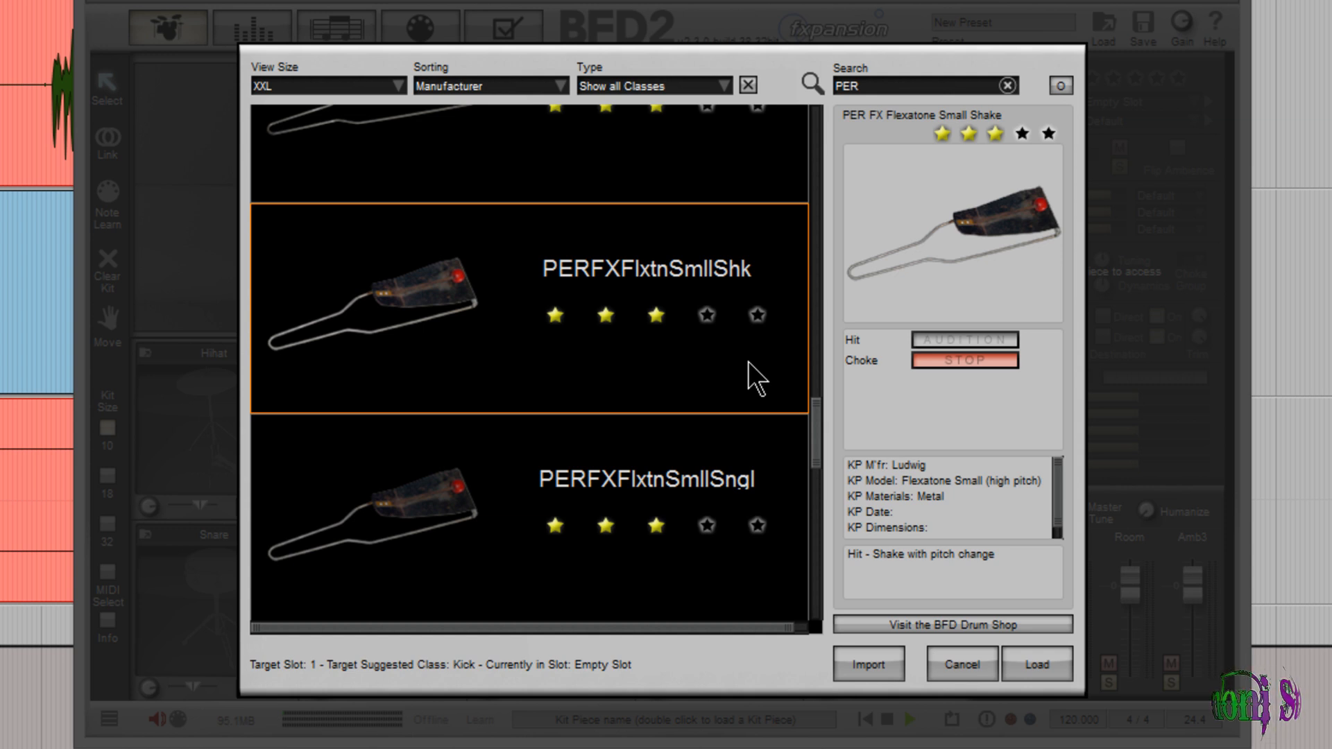
click(737, 463)
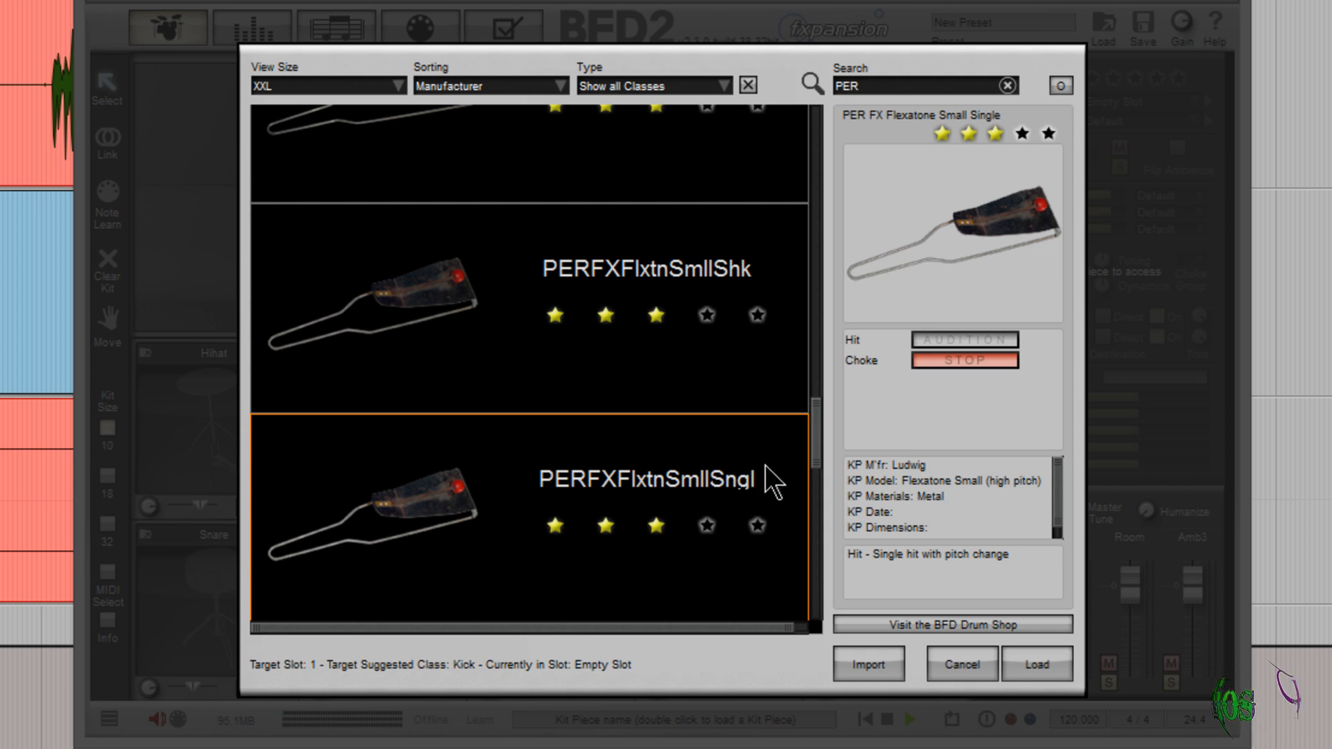
- Audition the Latin Castanets and the Misc Snare Tamb Ludwig kit pieces
scroll(791, 451, down, 3)
click(732, 297)
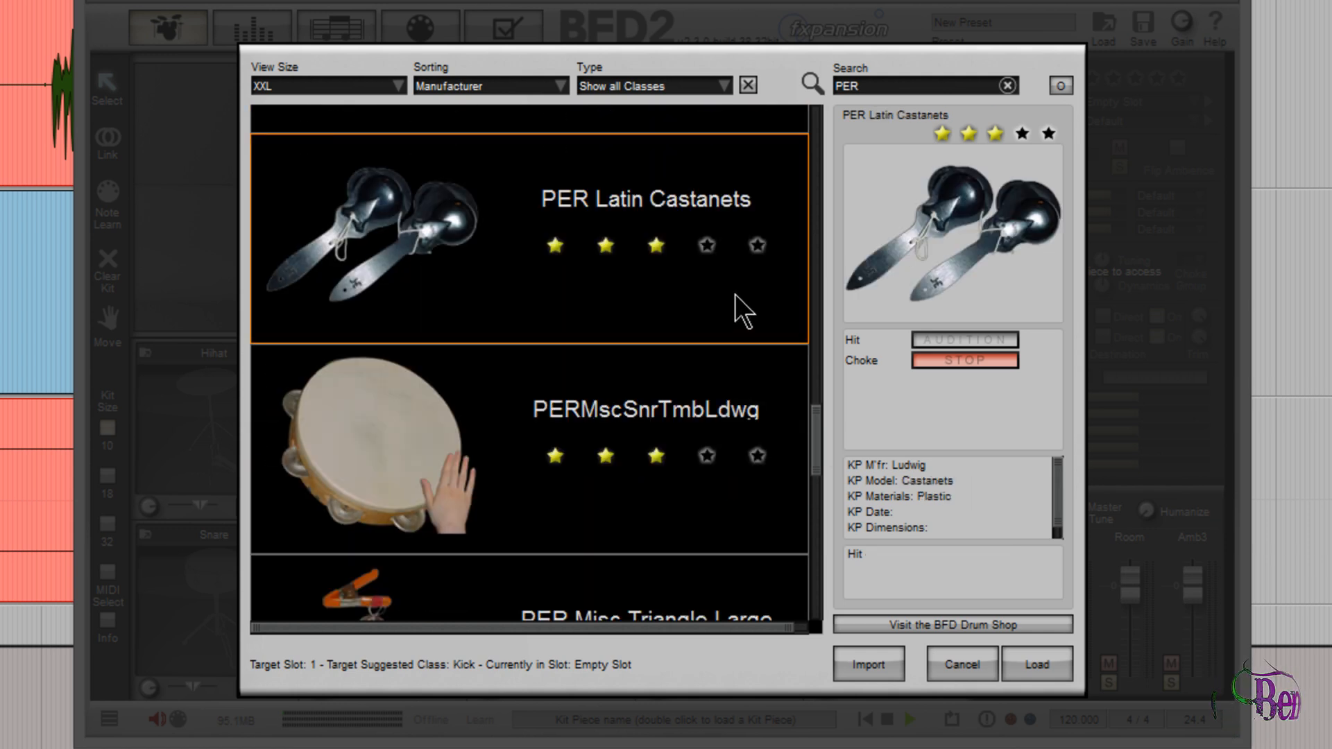
click(757, 412)
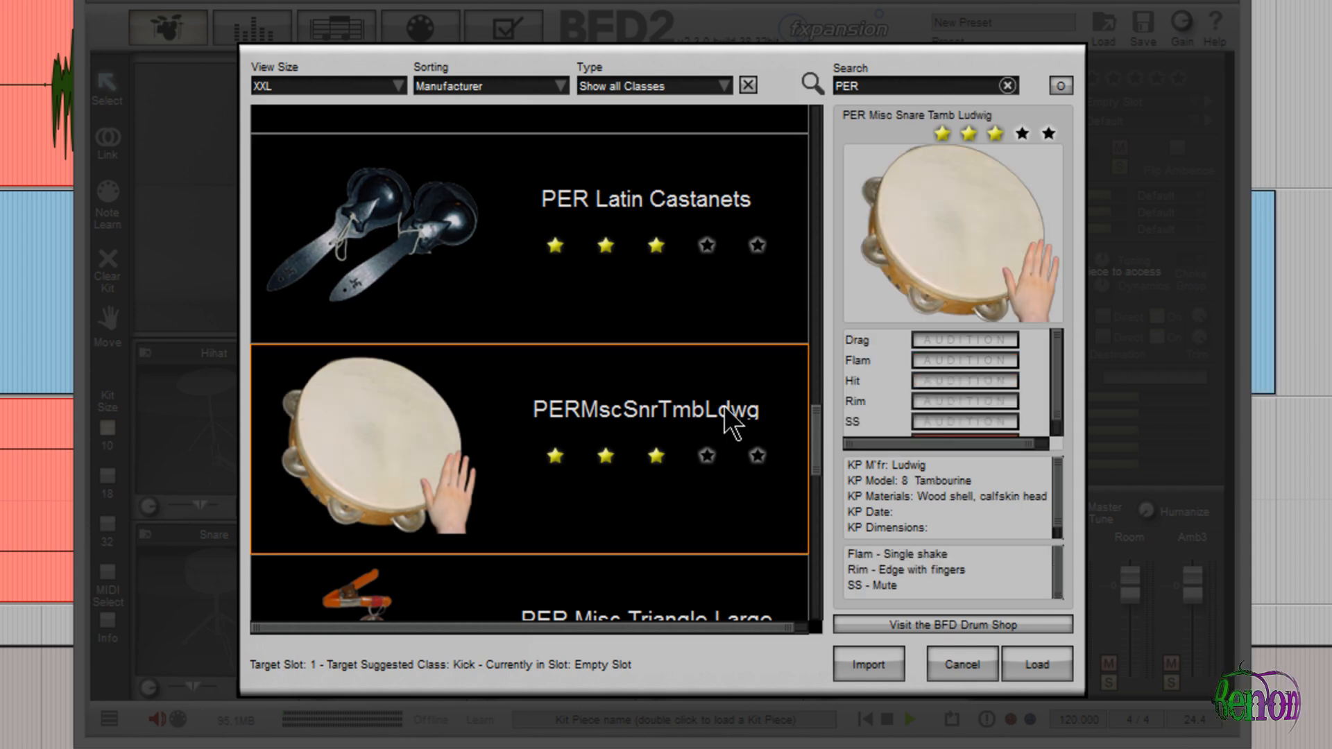
scroll(817, 416, down, 3)
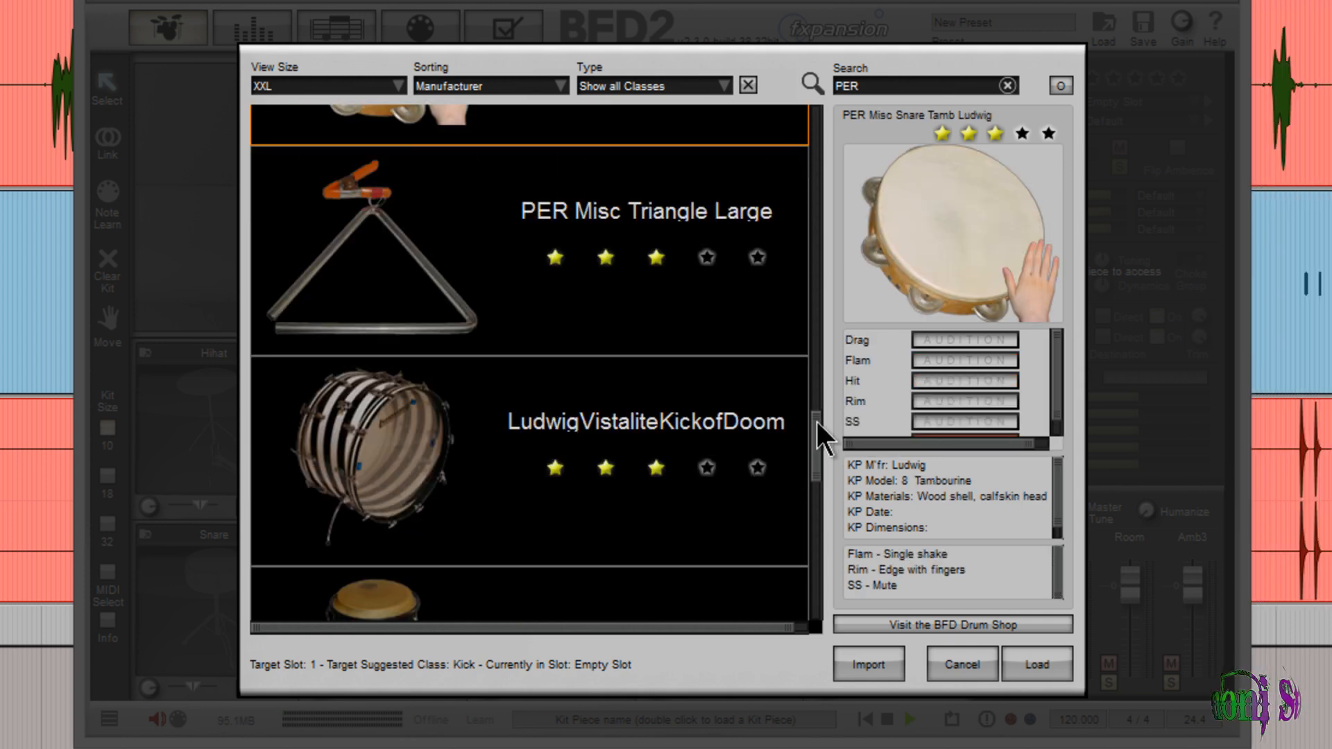
- Audition the Misc Triangle Large and the Latin Snare Meinl Quinto and Tumba kit pieces
scroll(817, 422, up, 1)
click(703, 219)
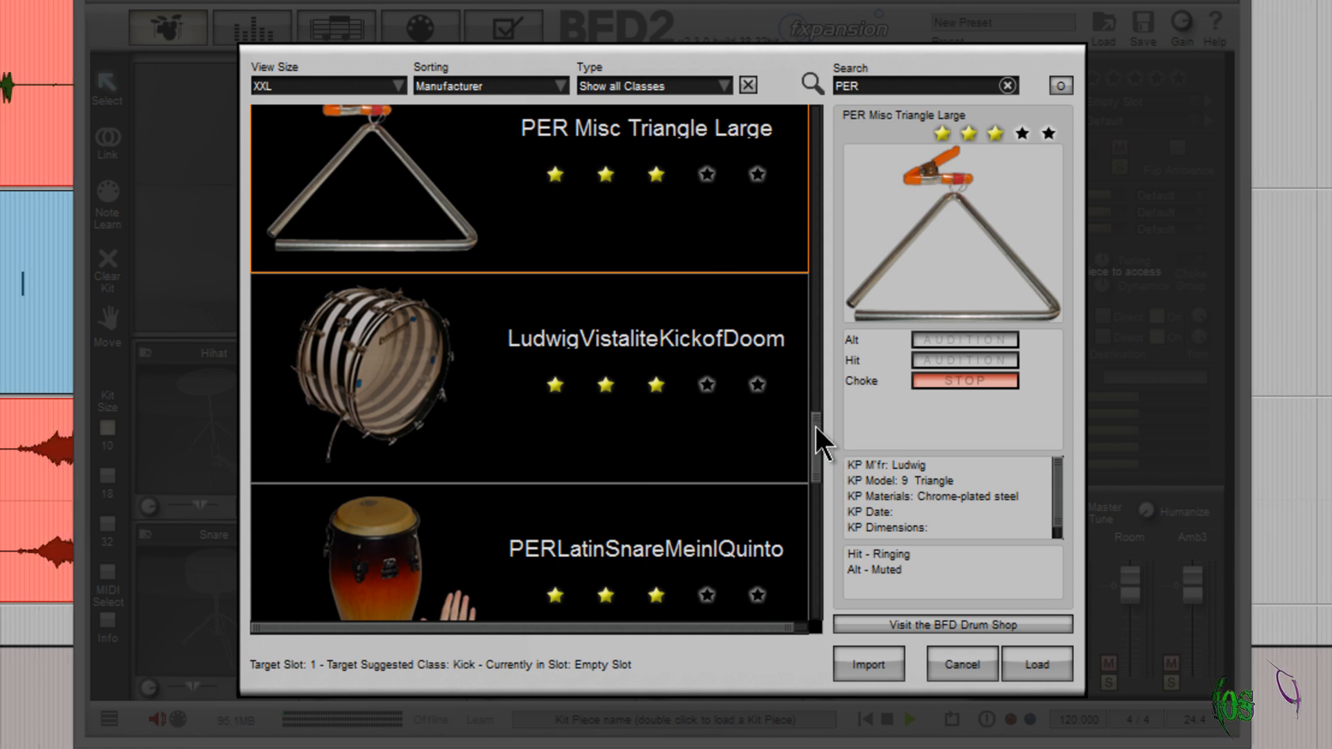
scroll(814, 426, down, 2)
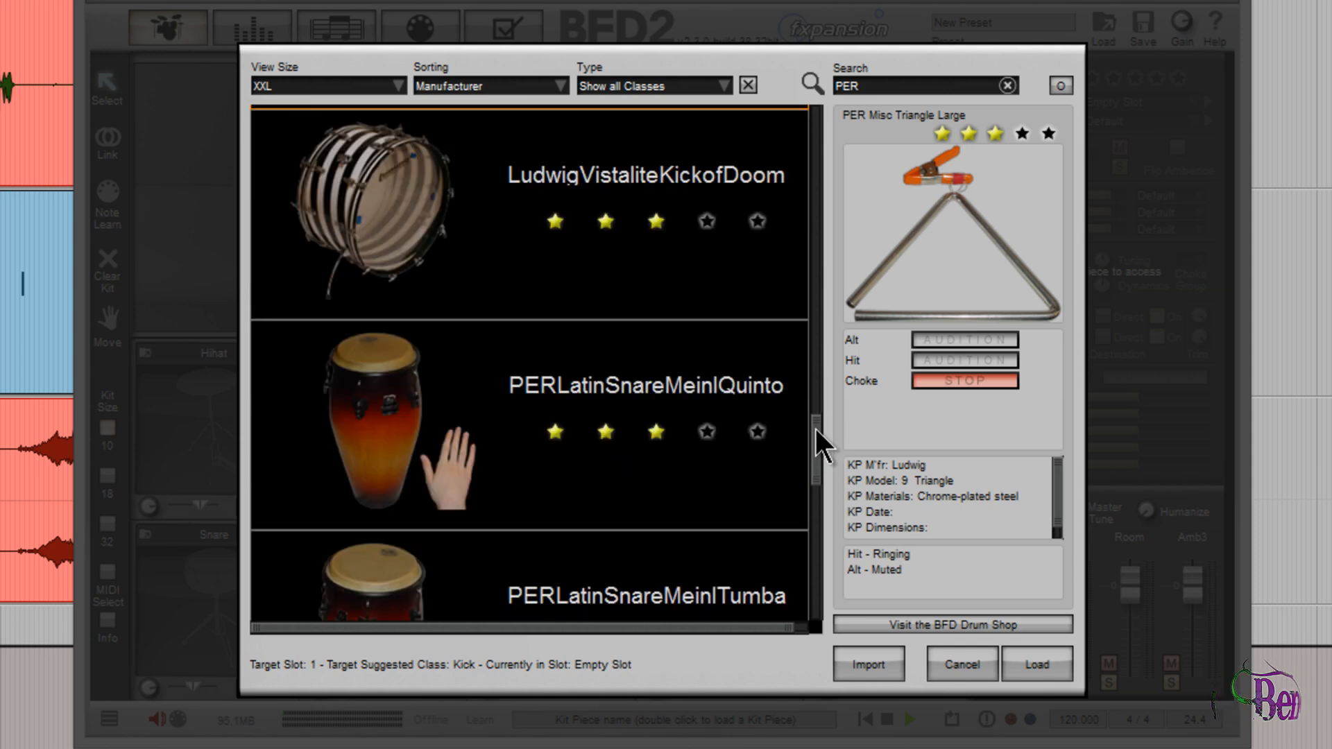
scroll(815, 429, down, 2)
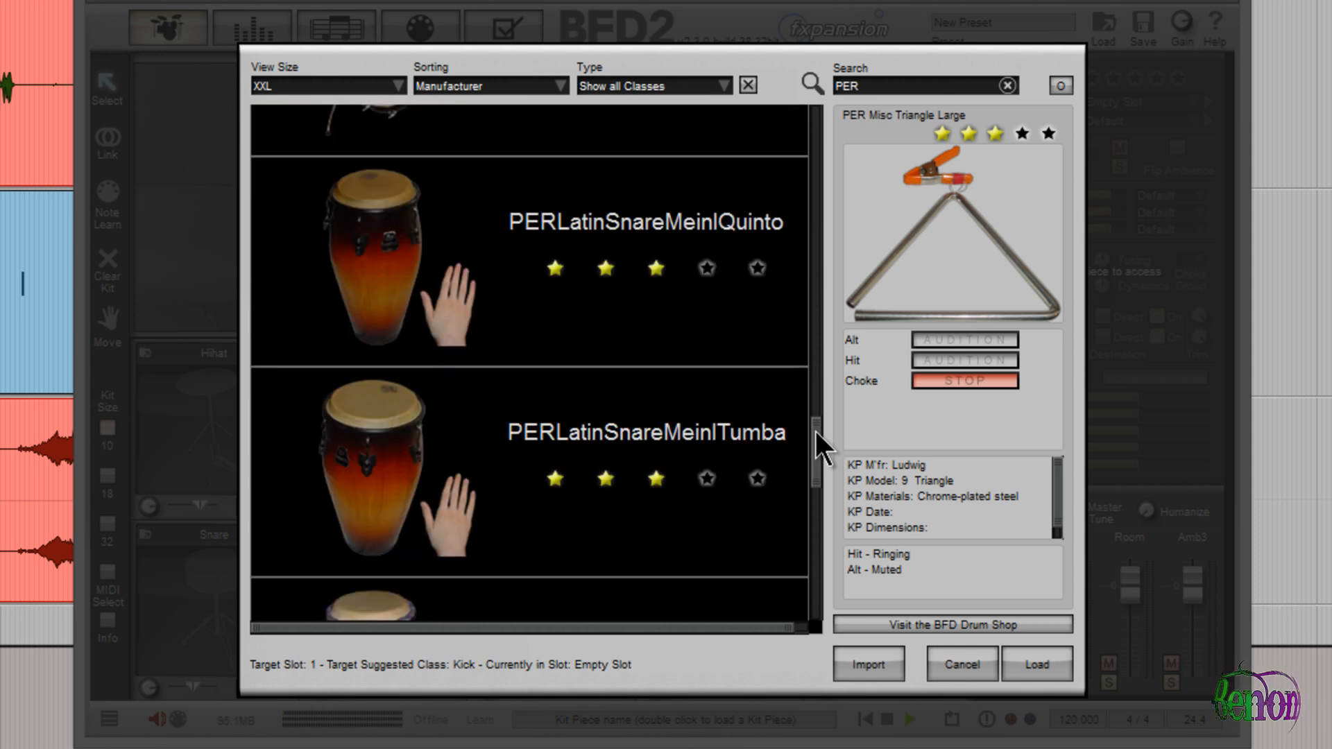
click(759, 340)
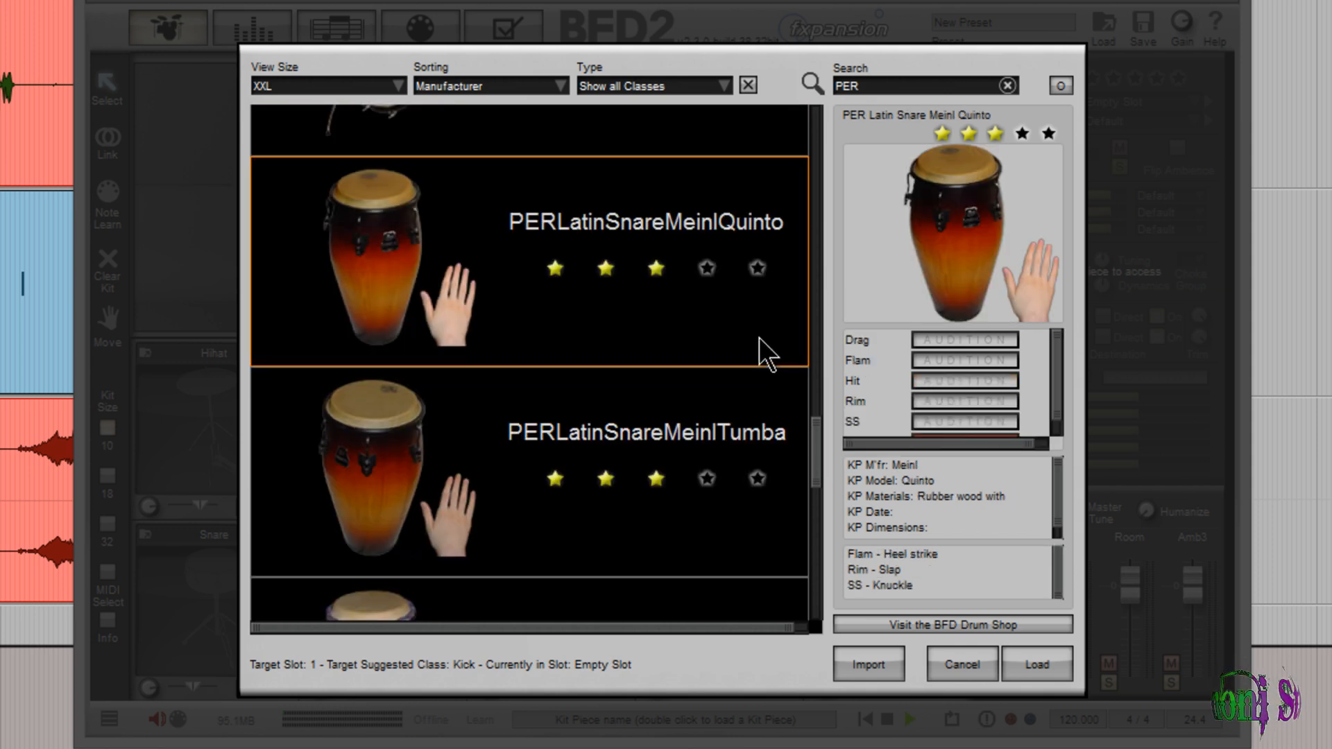
click(760, 441)
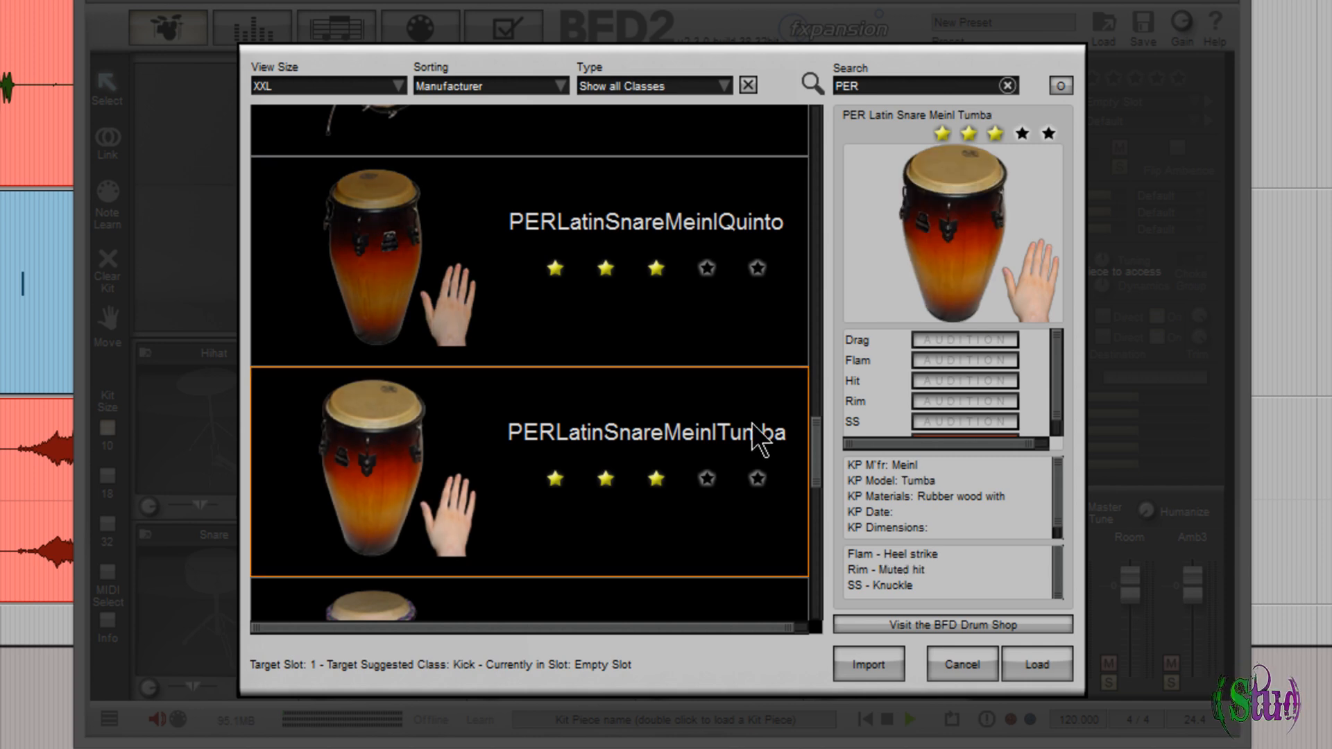
- Audition the Ashiko kit pieces: Toms Tom Floor, Toms Tom Hi, v2.1 and Toms Tom Mid
scroll(814, 446, down, 2)
scroll(813, 444, down, 2)
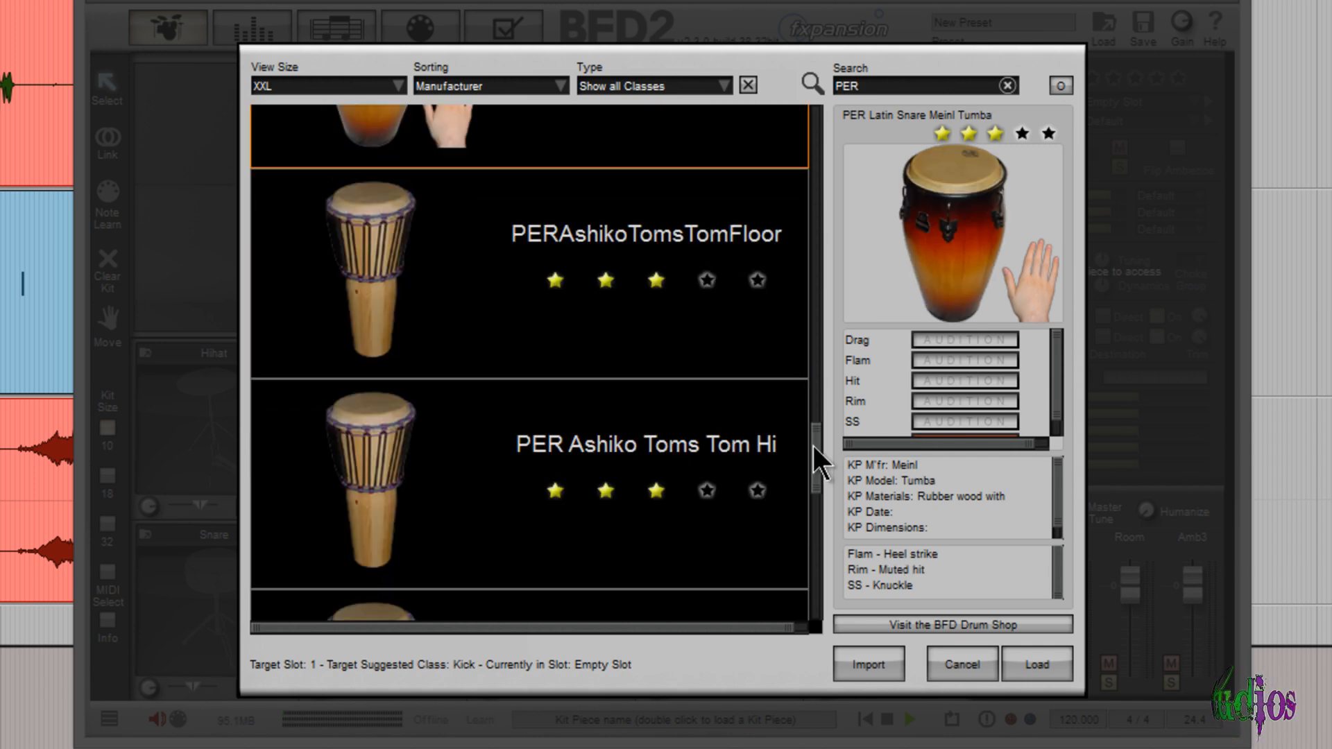
scroll(814, 447, up, 1)
click(702, 269)
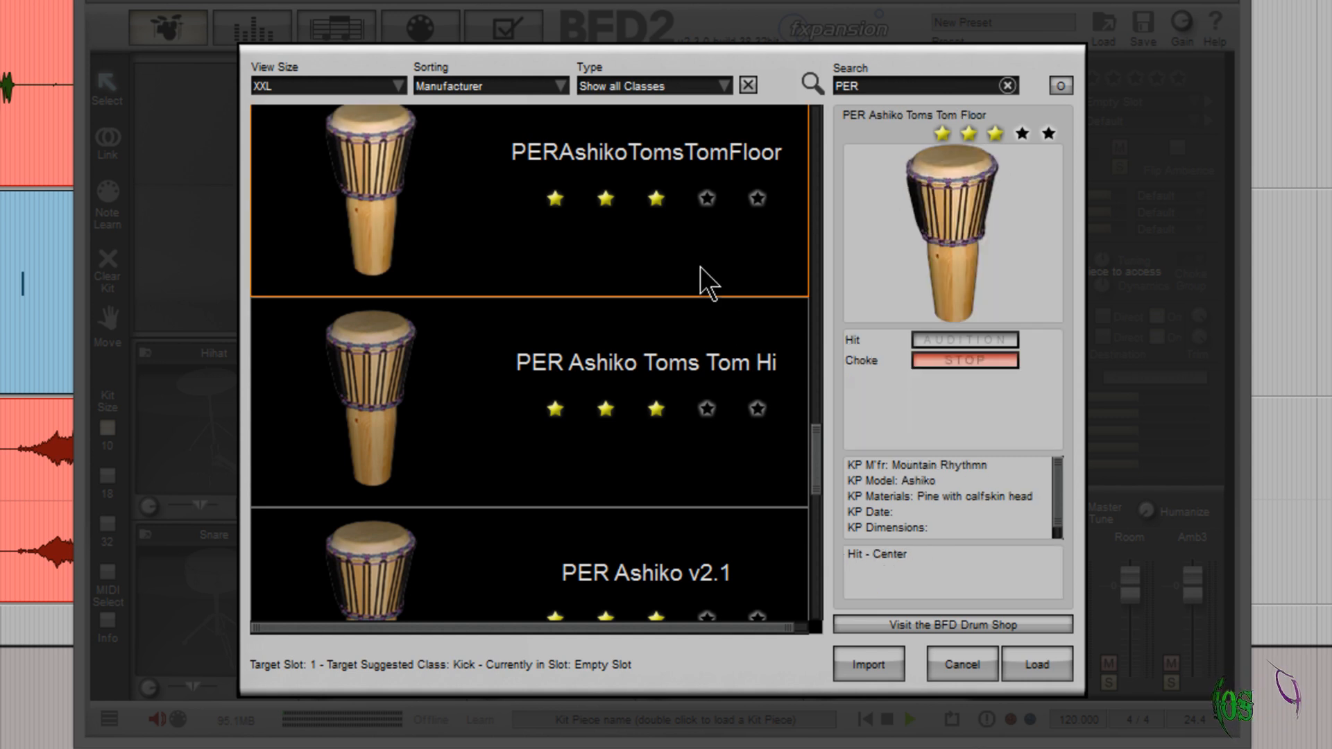
click(702, 339)
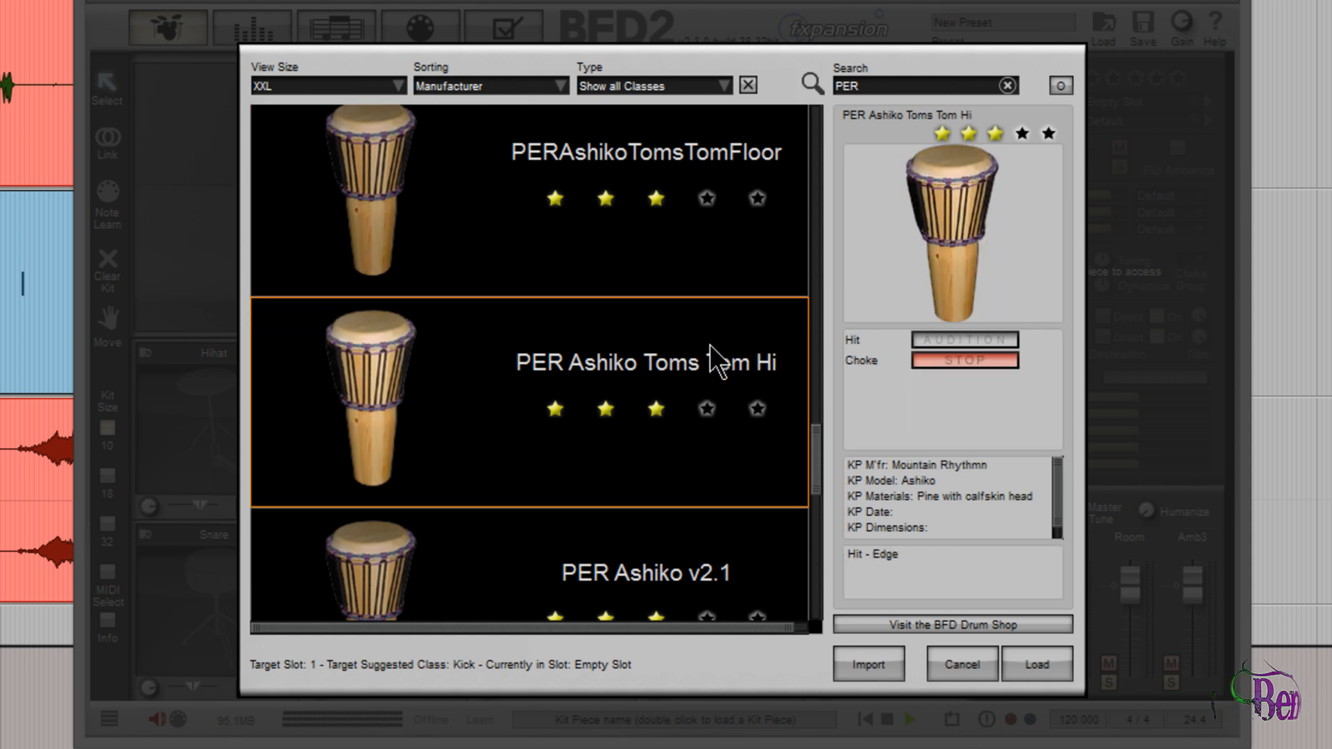
scroll(817, 447, down, 2)
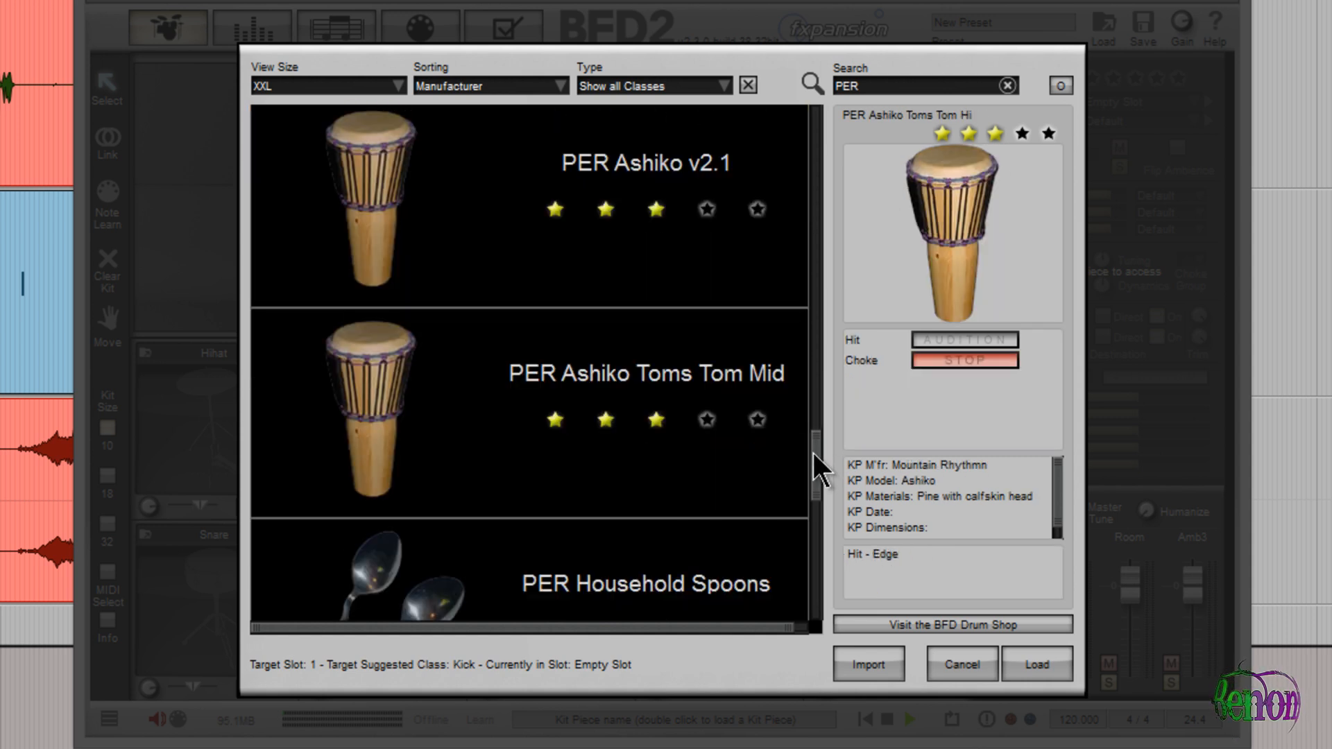
click(722, 256)
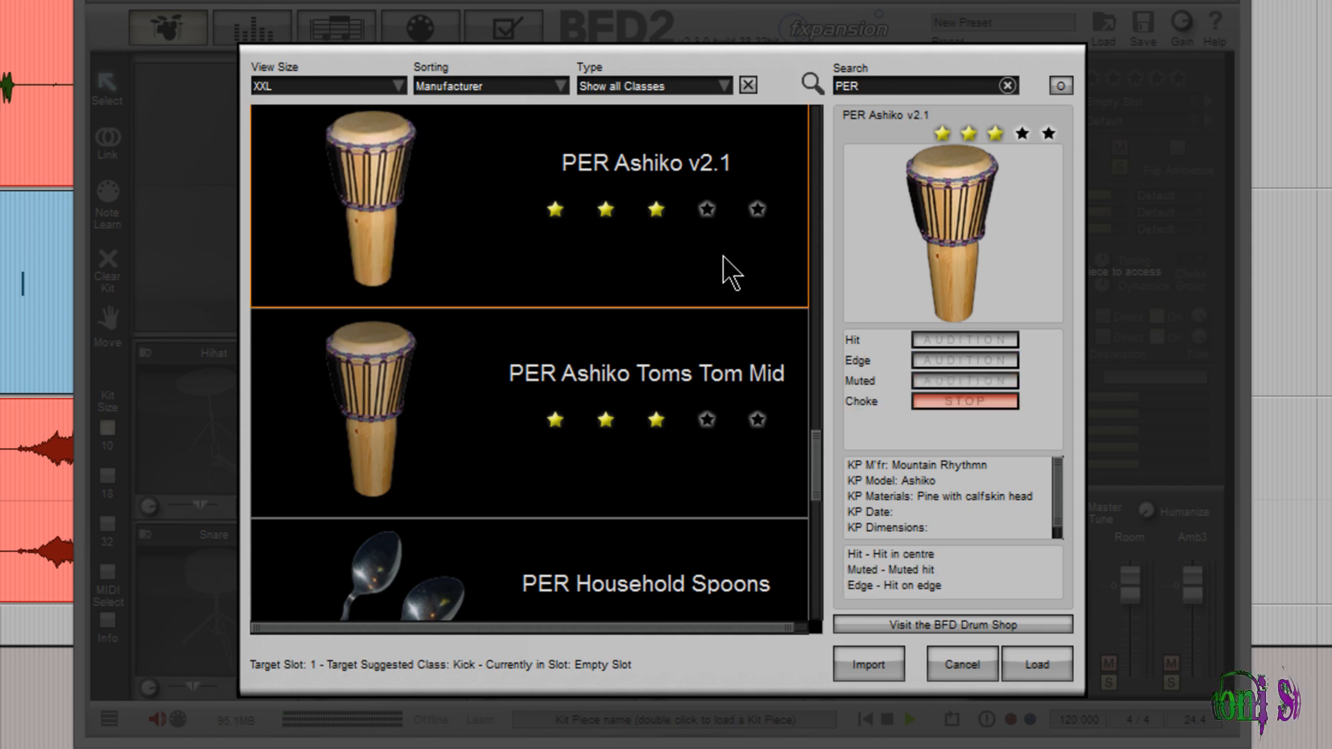
click(663, 387)
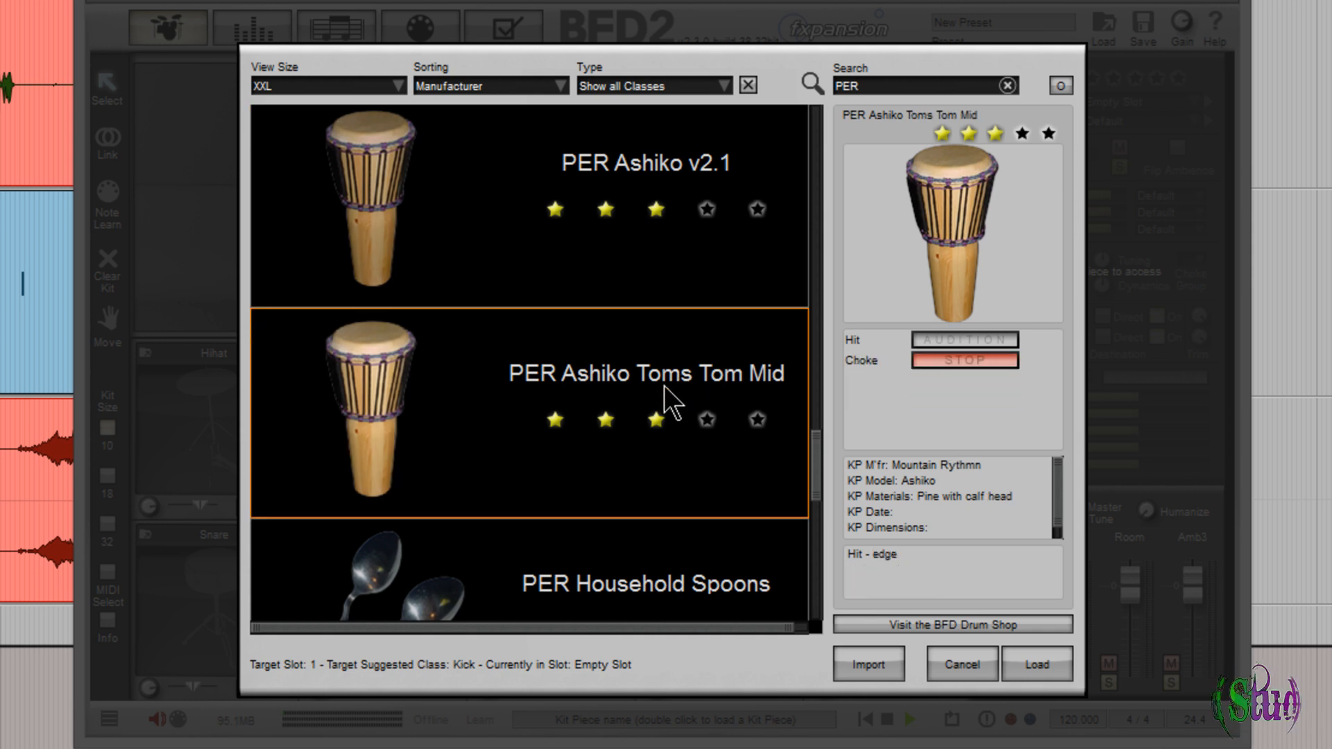
- Audition the Household Spoons and Household Spoons On Mouth kit pieces
scroll(814, 445, down, 3)
click(710, 338)
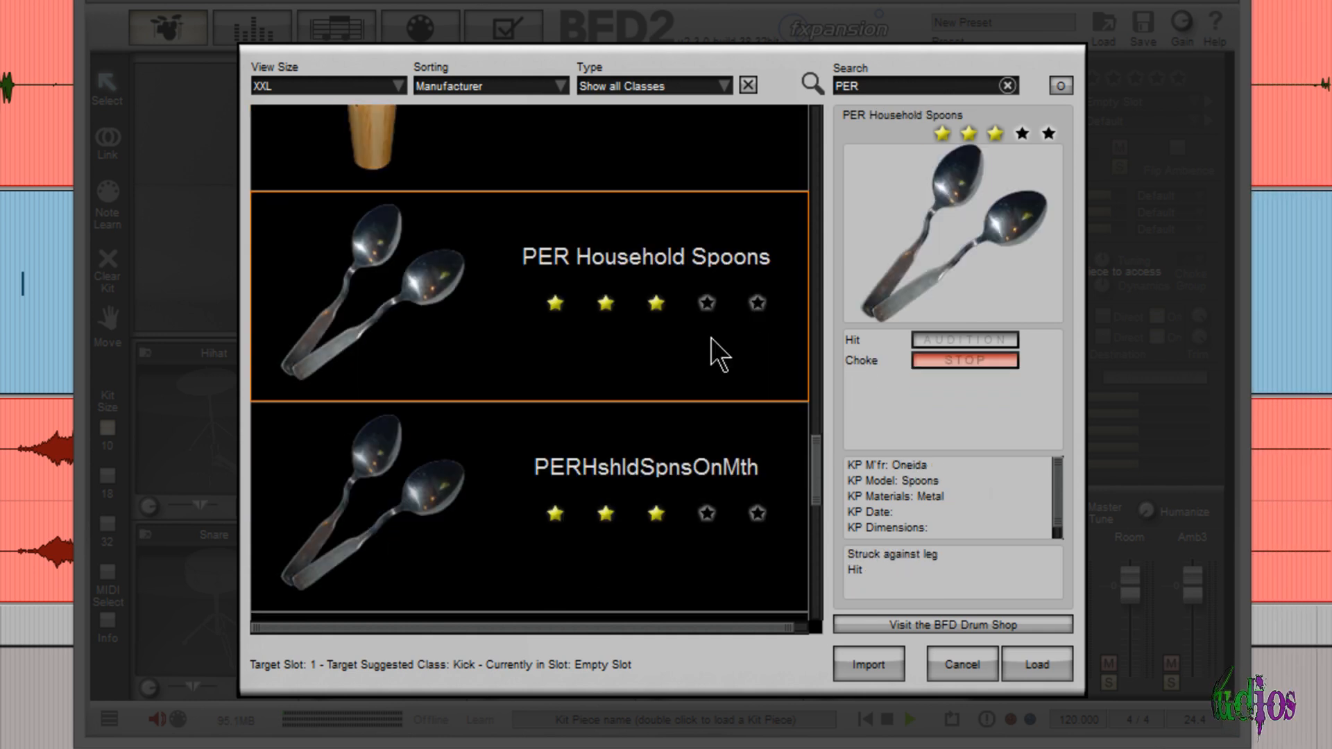
click(737, 470)
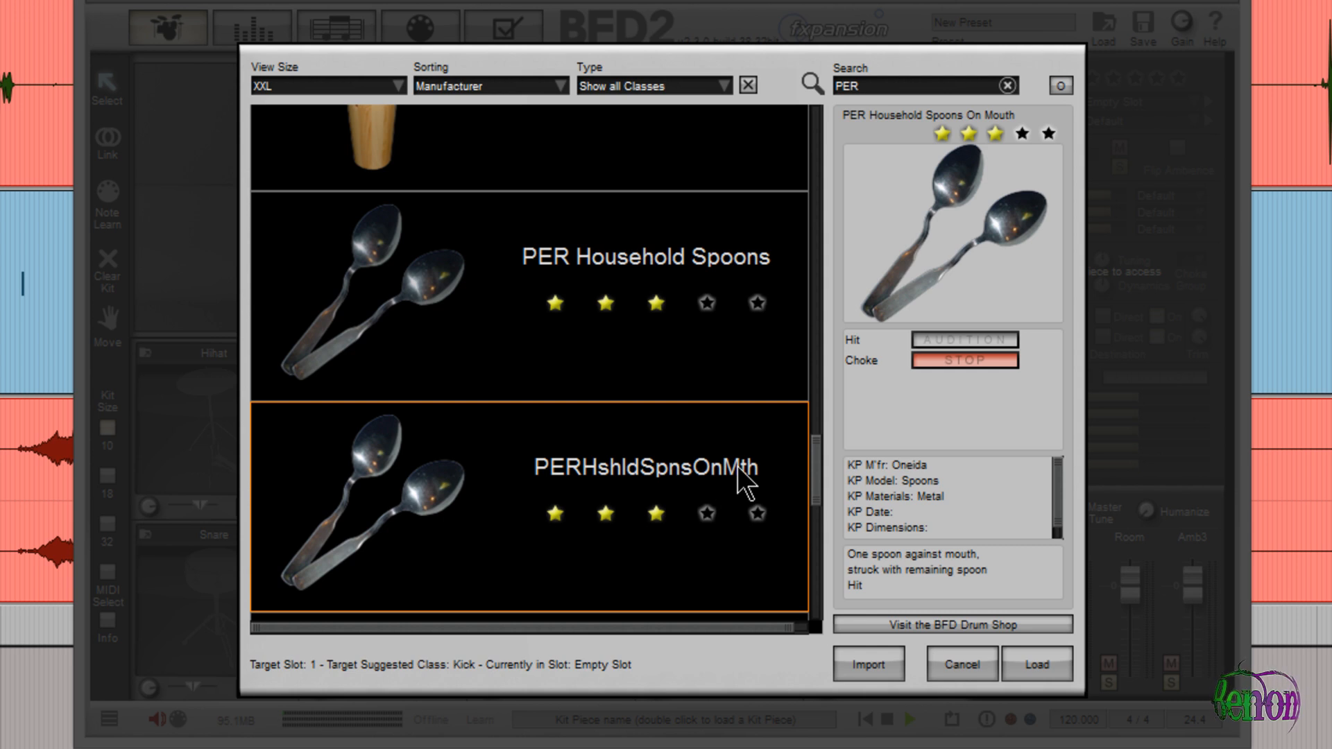
- Audition the SouthAsian Snare Tamb Pakistan, Misc Triangle Small and Misc Stick Clicks kit pieces
scroll(814, 453, down, 2)
click(705, 340)
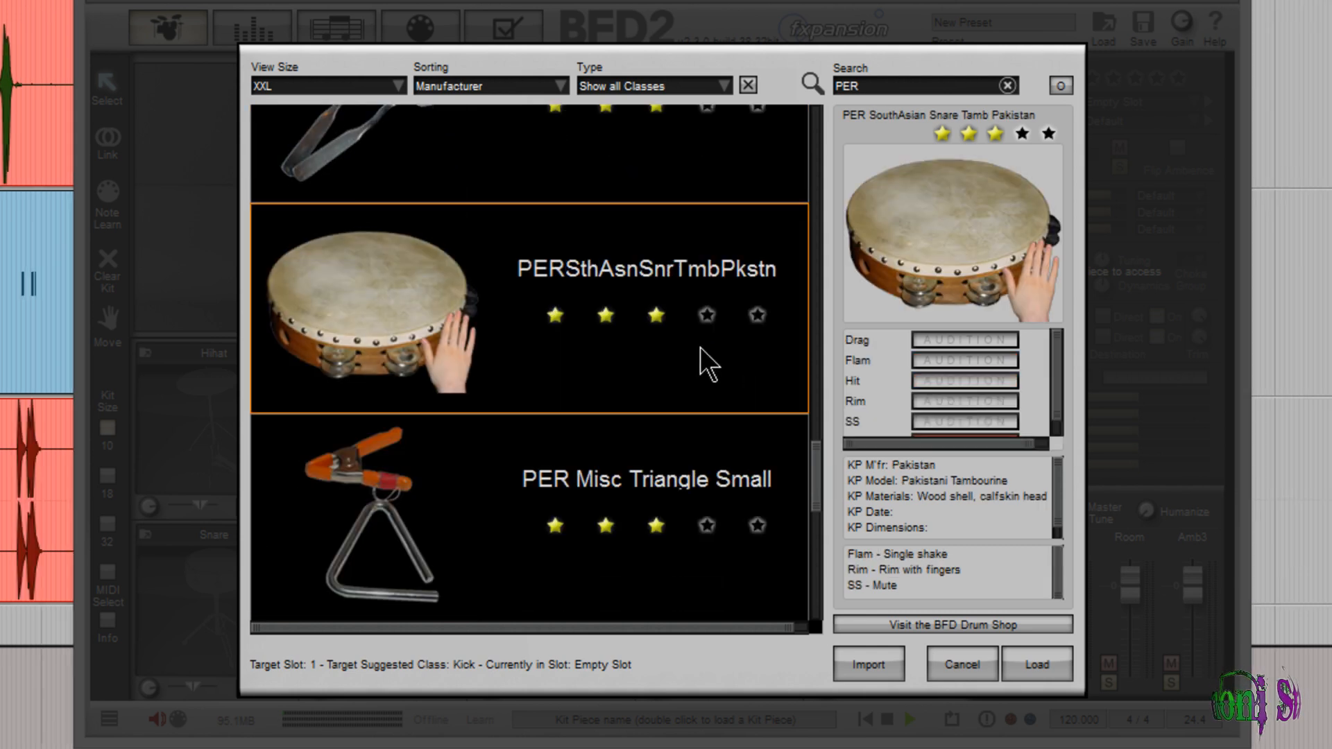
click(740, 482)
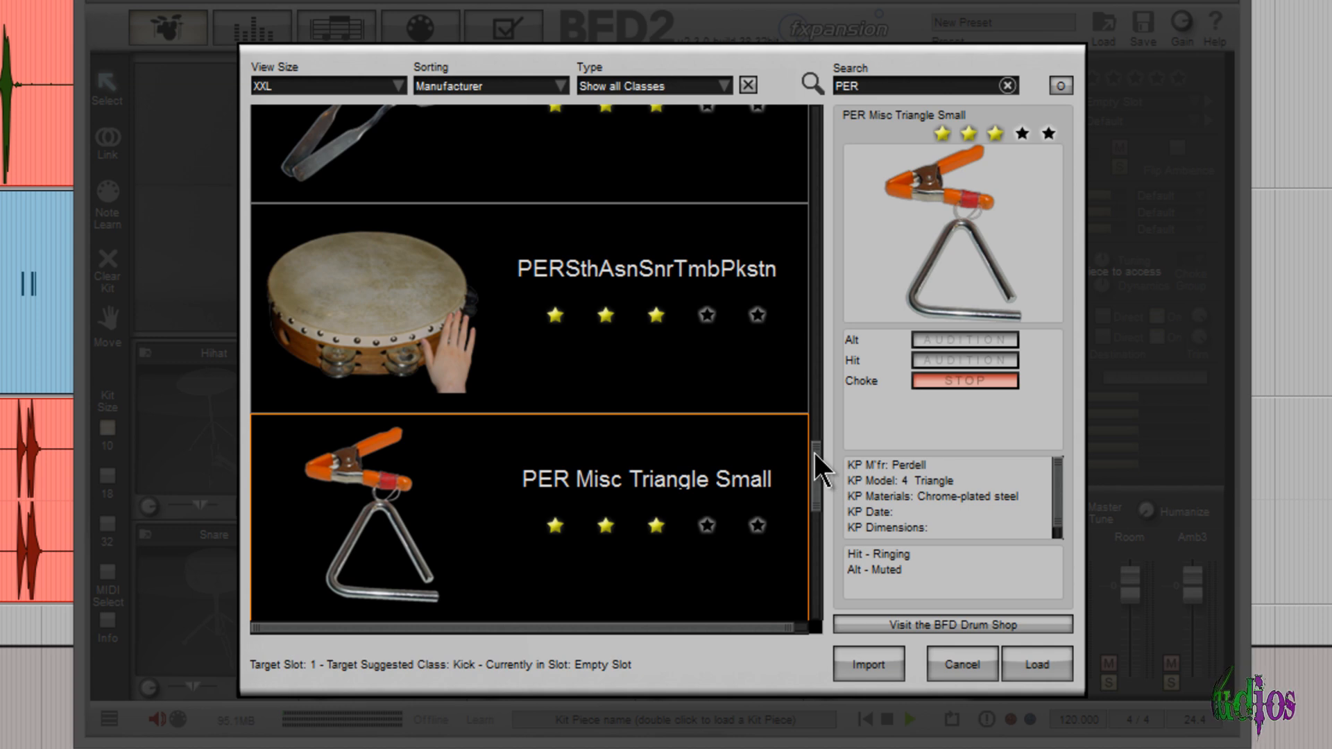
scroll(814, 452, down, 2)
click(695, 447)
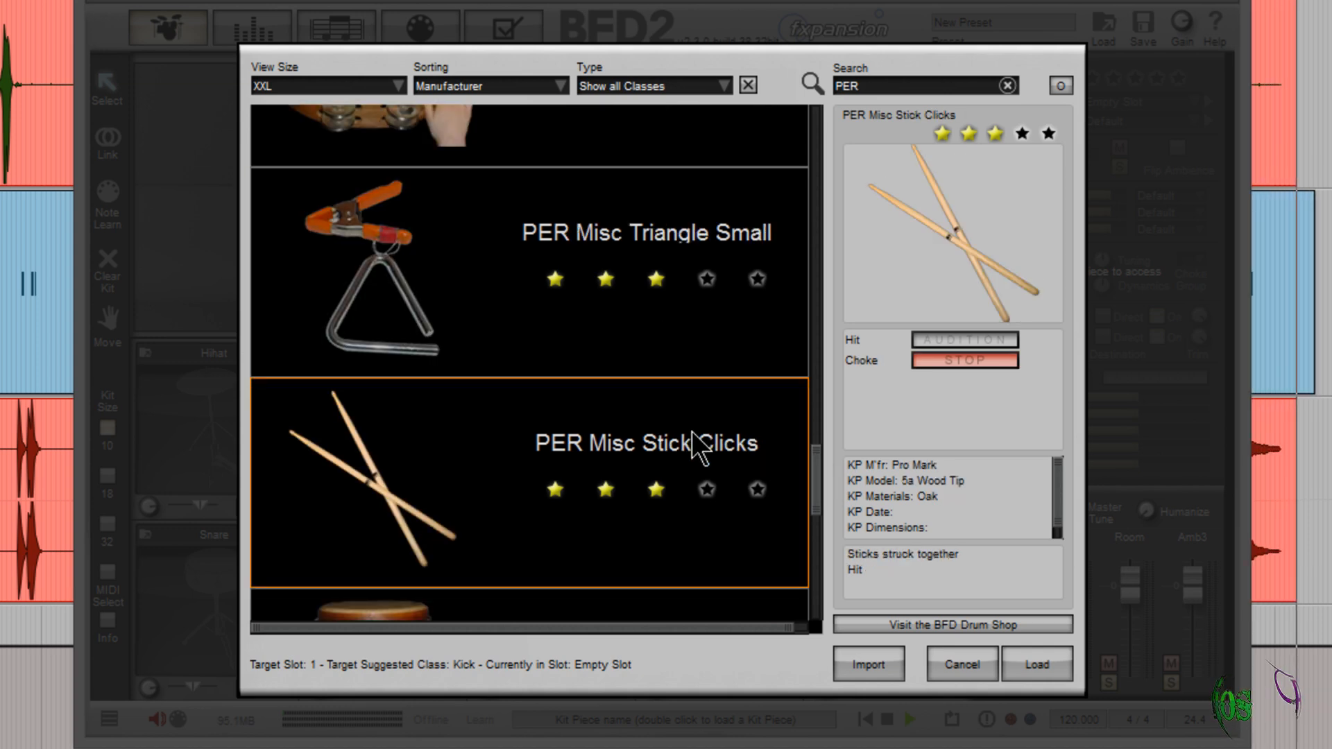
- Audition the African Kick 18 Djembe and African Snare Djembe 18 kit pieces
scroll(817, 491, down, 4)
click(749, 330)
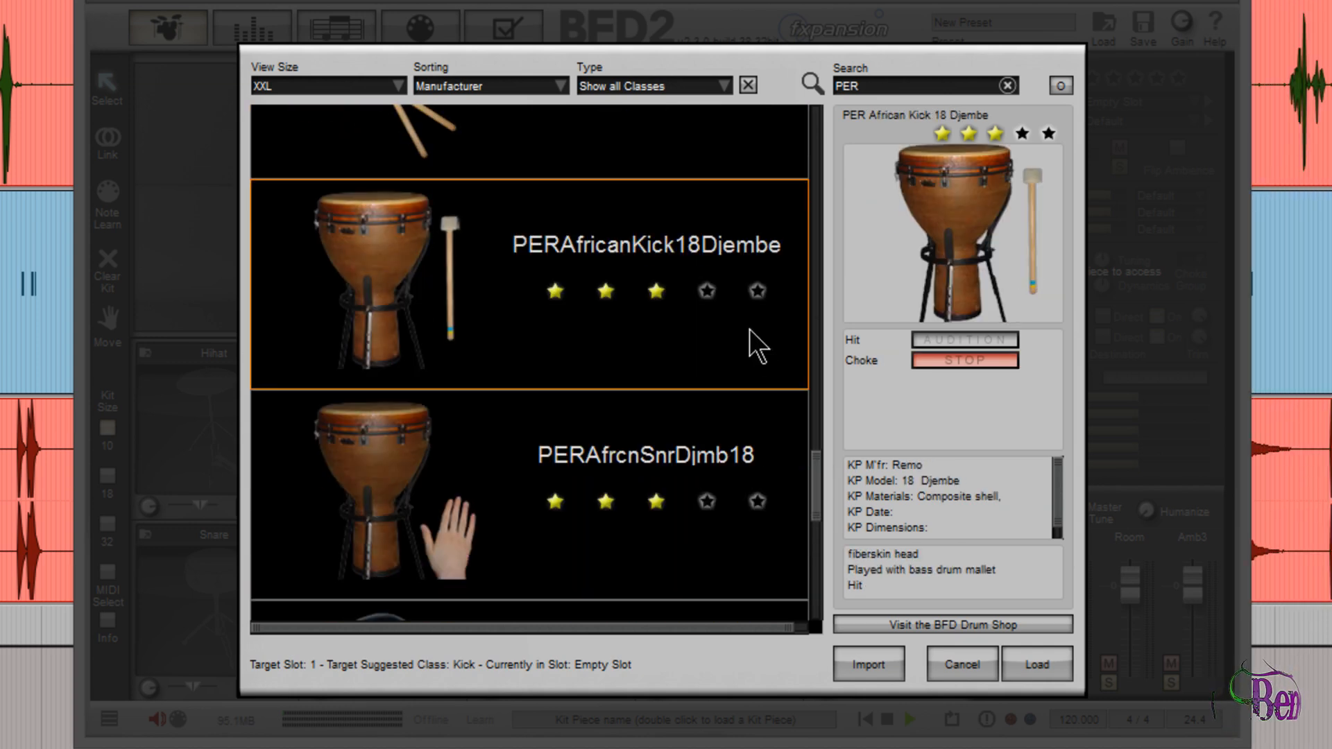
click(751, 463)
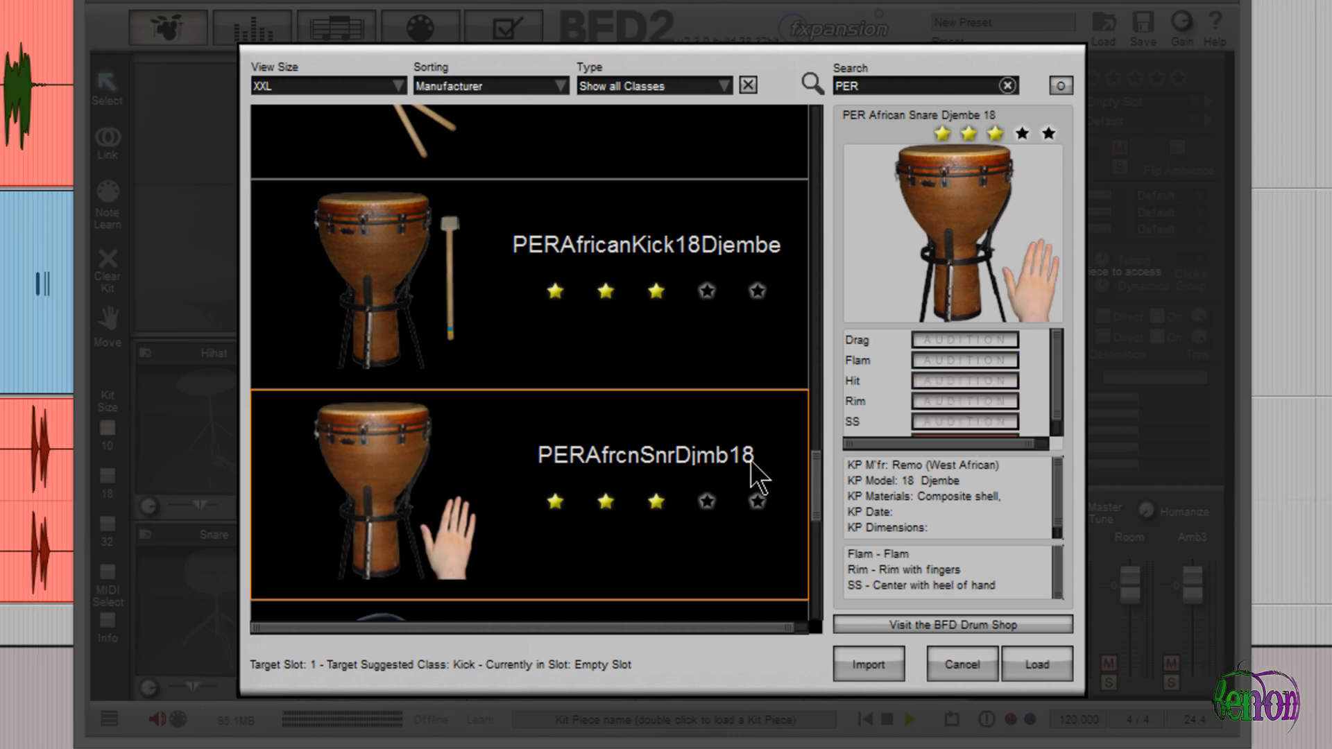
- Audition the Misc Egg Shaker, Household Kick Rubbermaid, EastAsian Gong Sabian 28 and Bells Sleigh bells kit pieces
scroll(816, 485, down, 4)
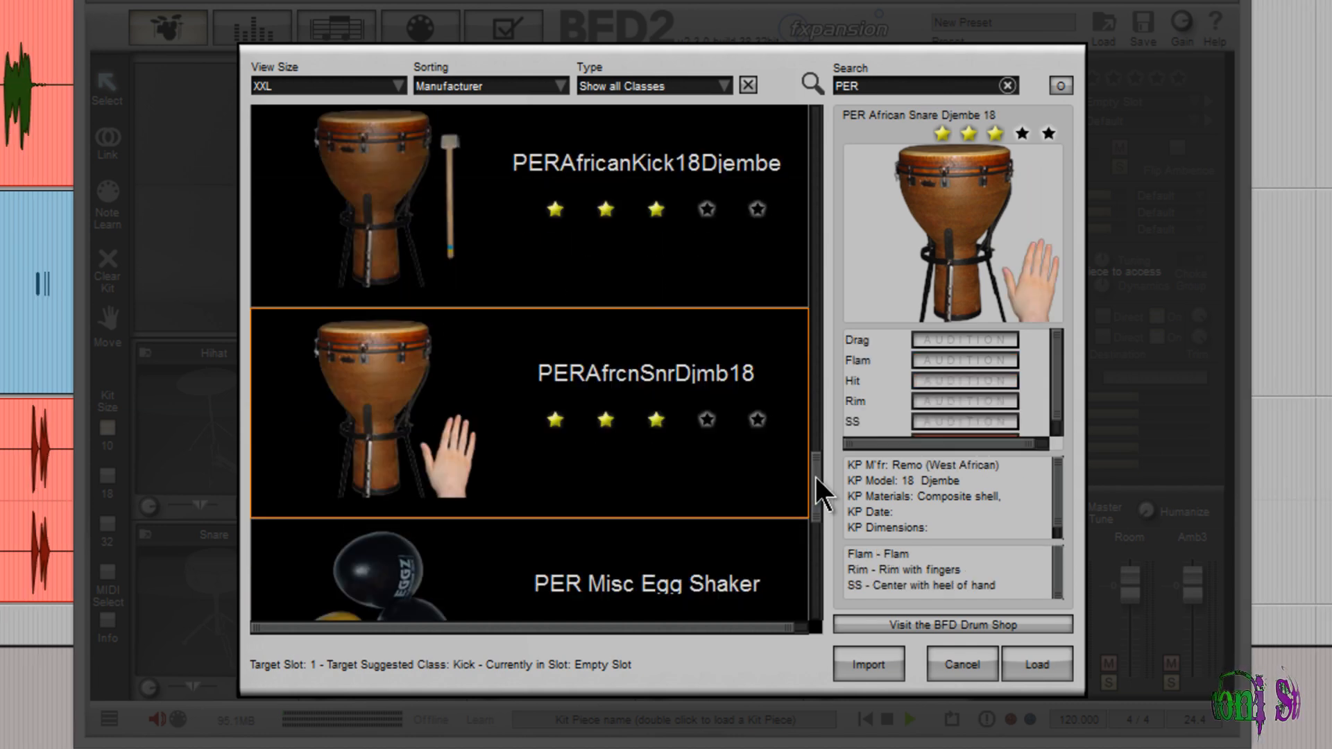
click(748, 371)
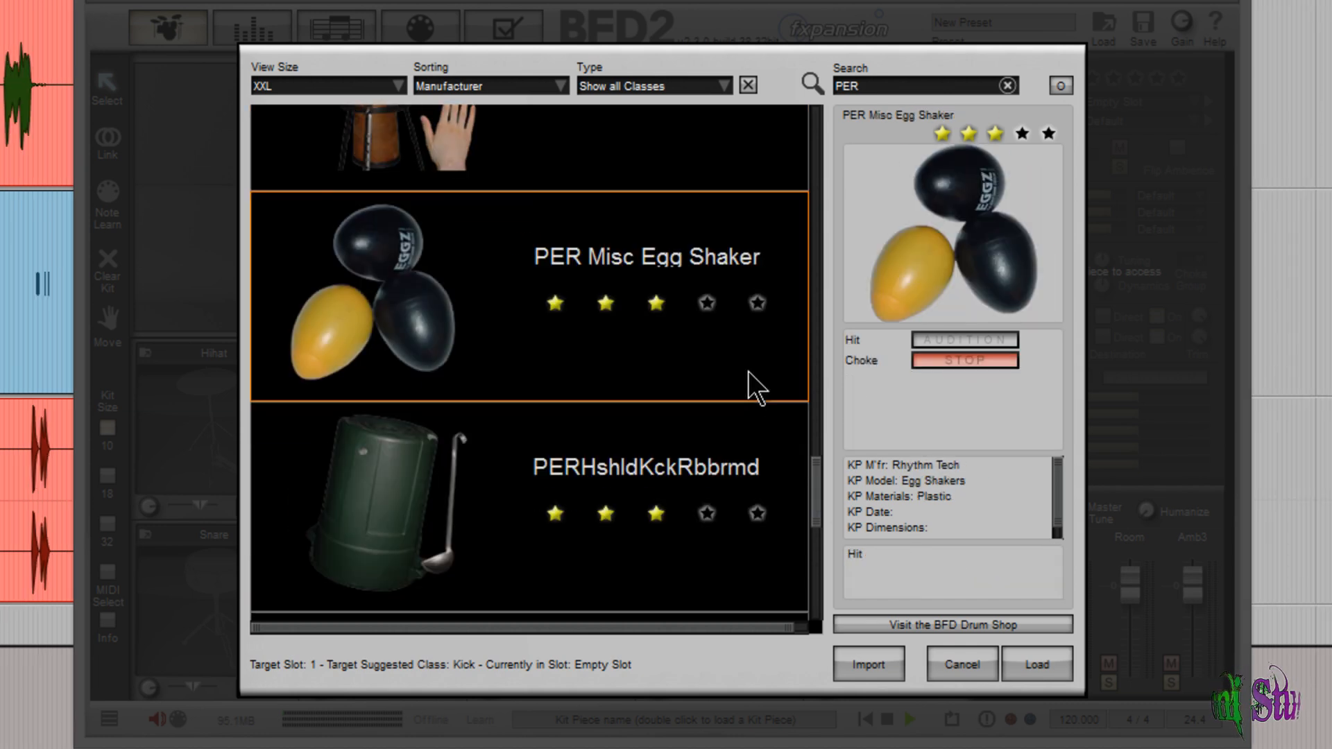
click(756, 479)
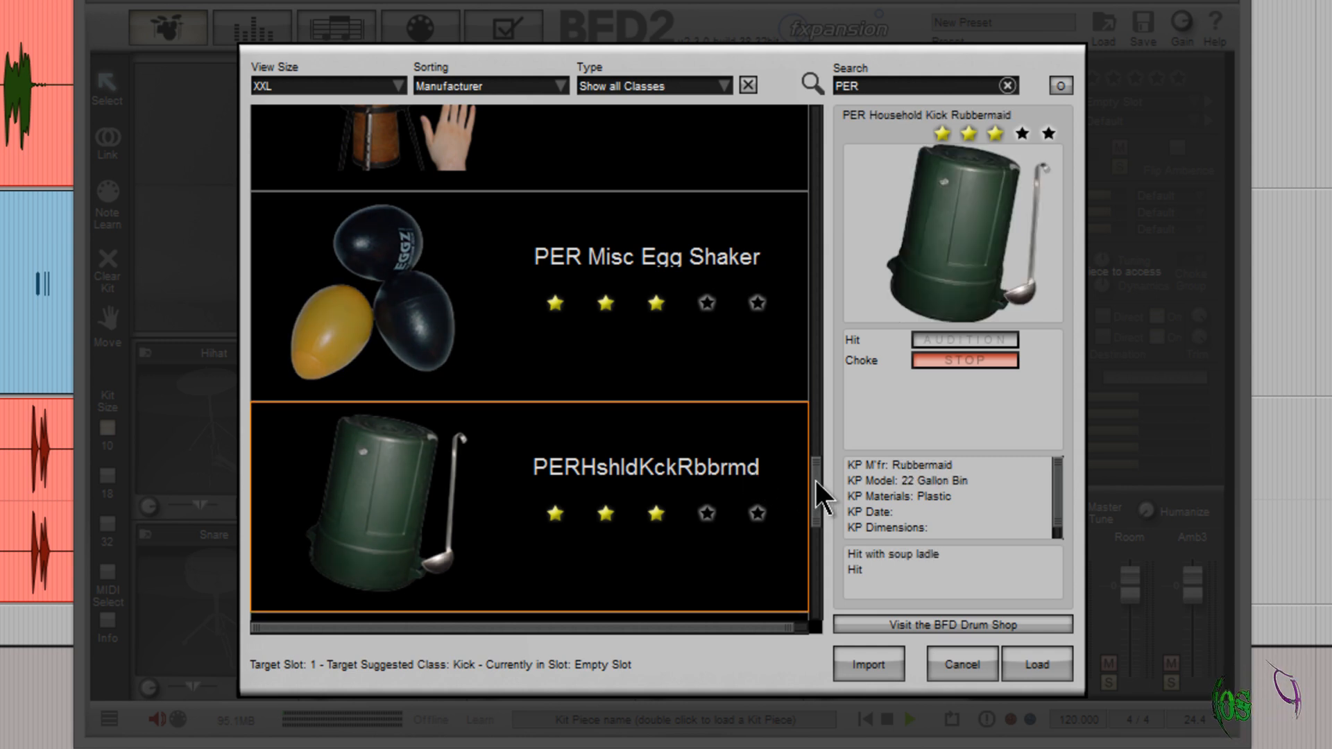
scroll(814, 480, down, 4)
click(739, 392)
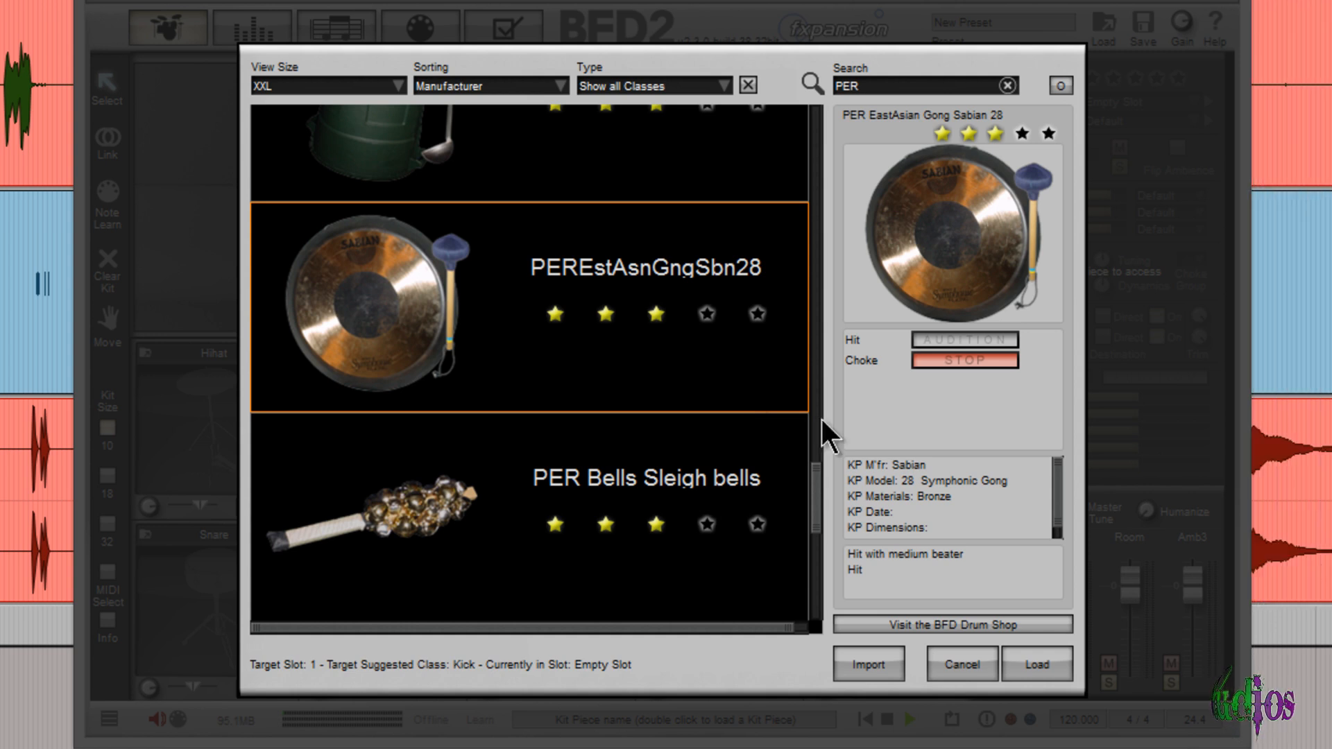
scroll(813, 479, down, 1)
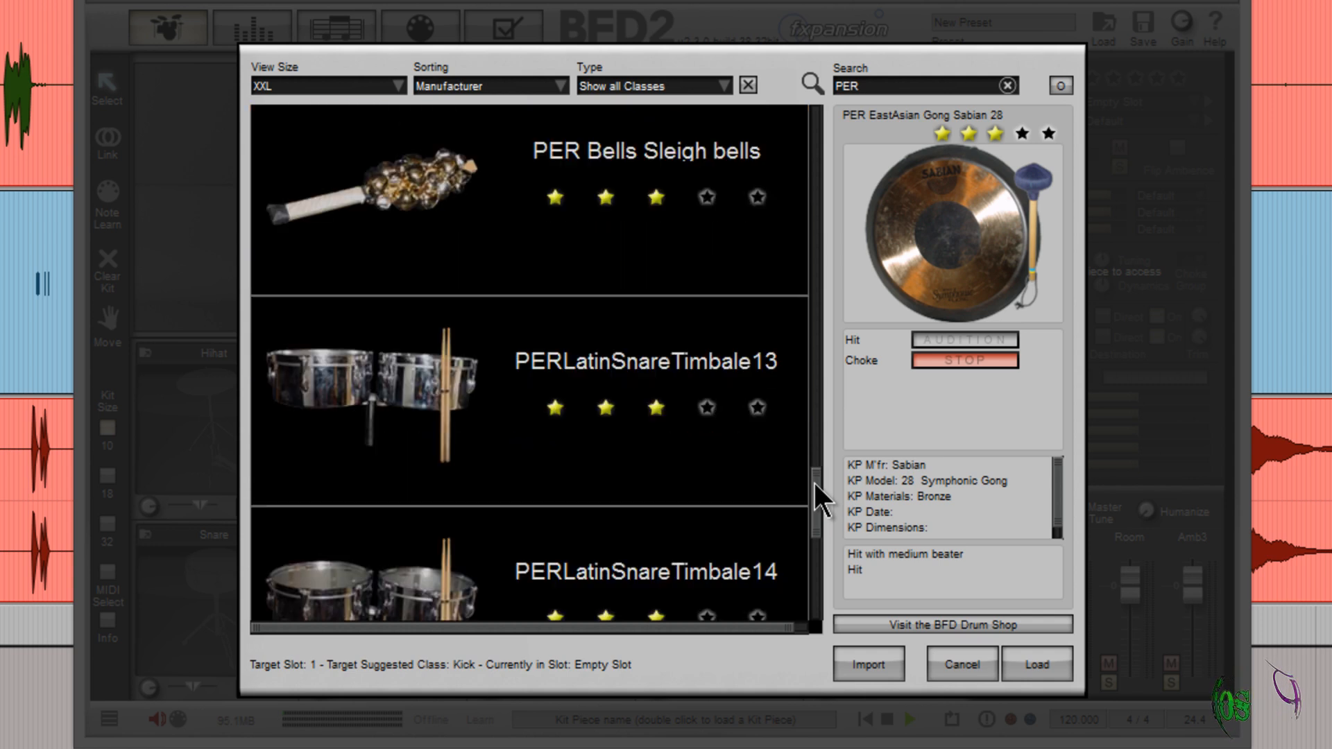
click(677, 289)
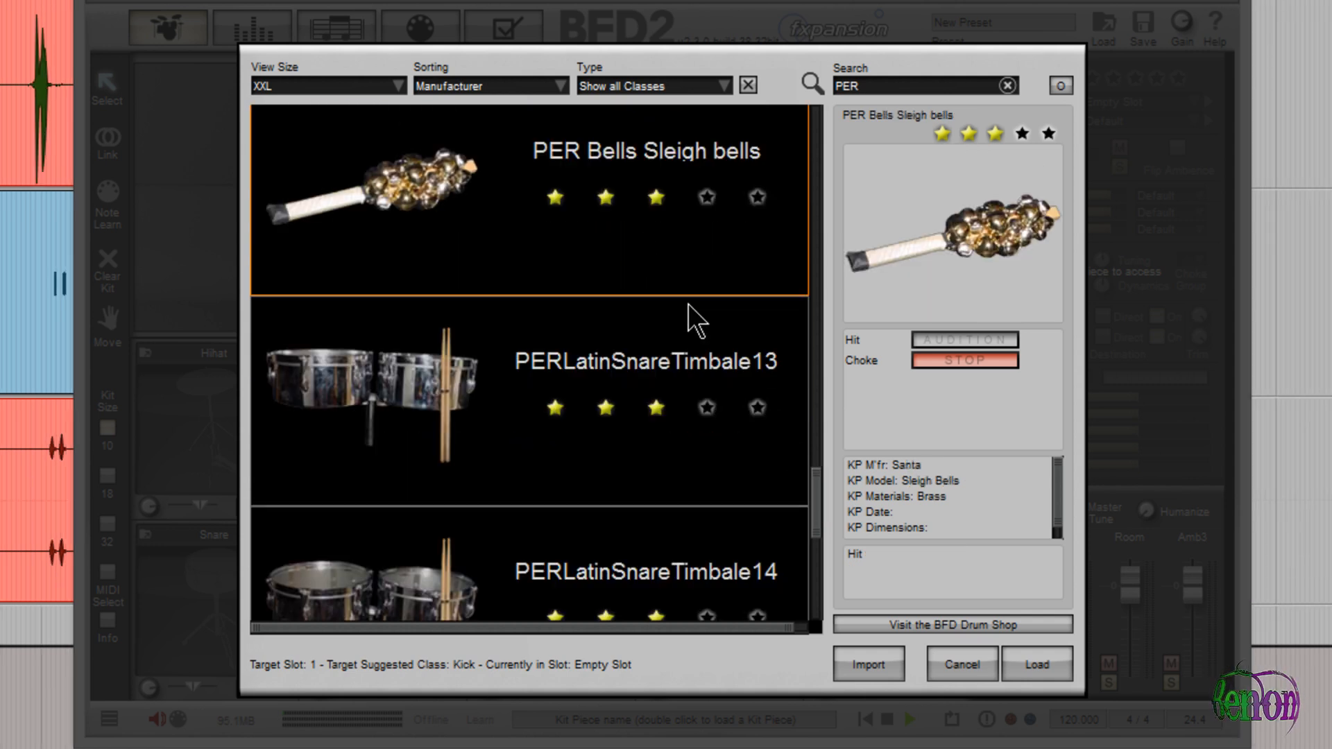
- Audition the Latin Snare kit pieces: Timbale 13, Timbale 14 and Pandeiro
click(715, 372)
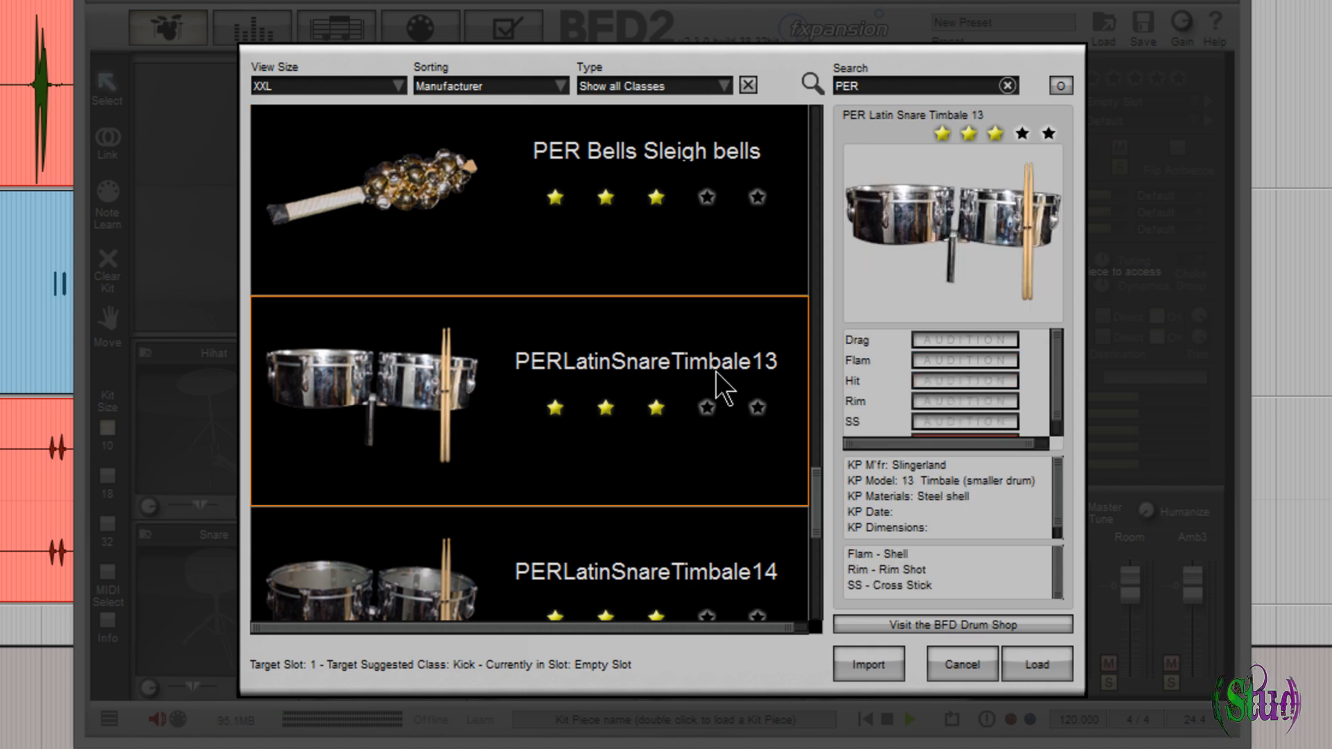
scroll(721, 388, down, 2)
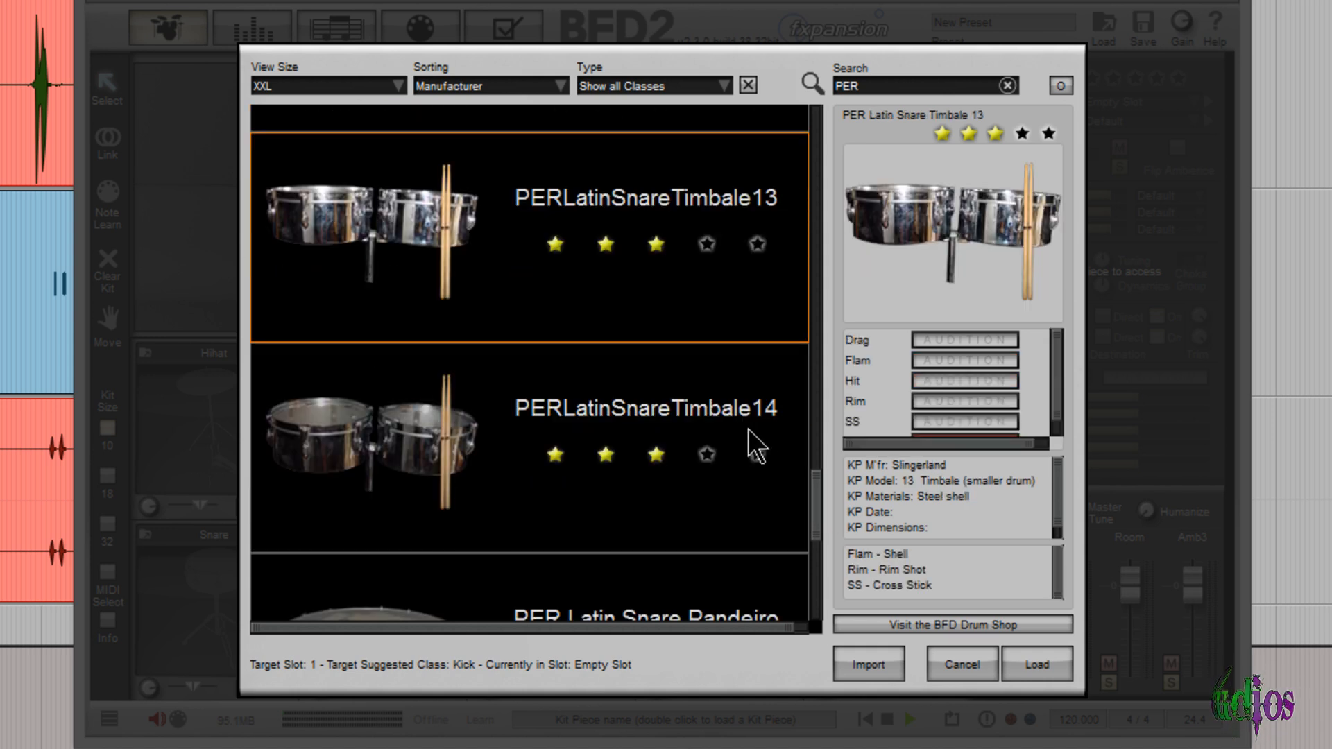
click(748, 428)
scroll(815, 482, down, 4)
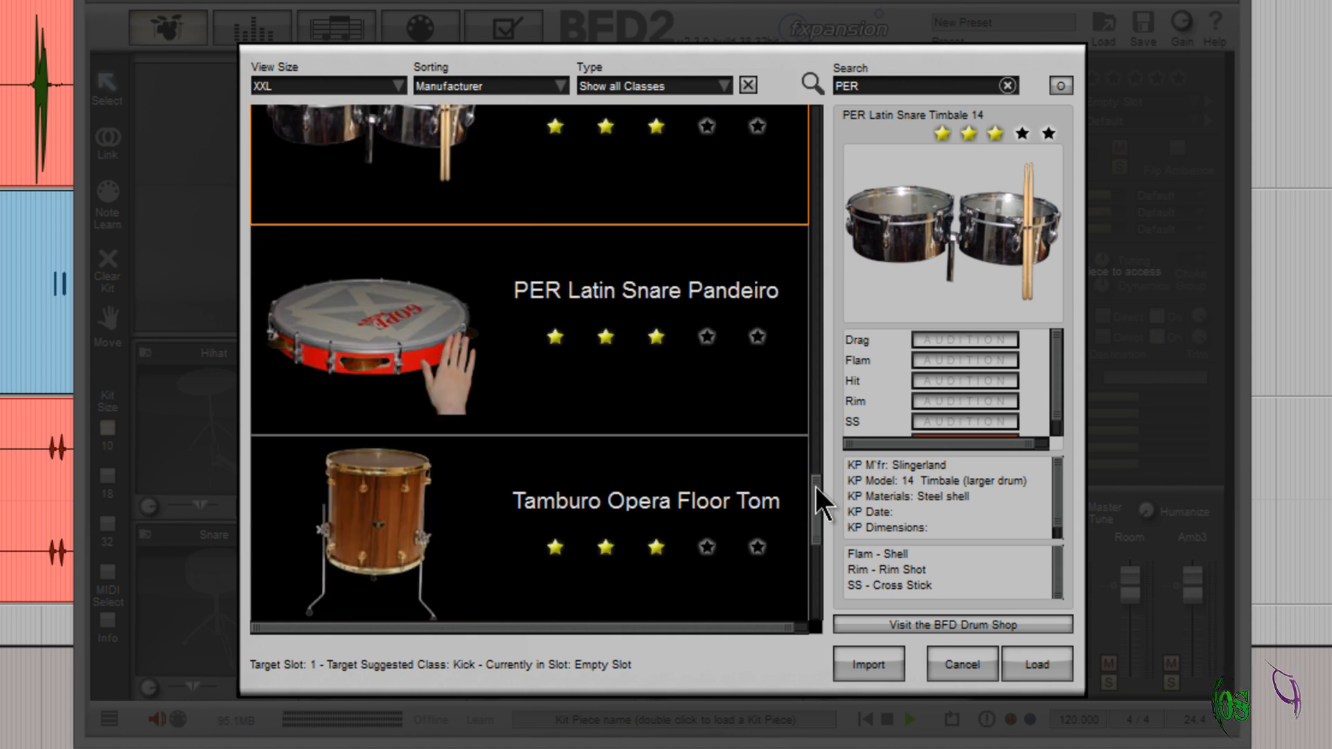
click(716, 320)
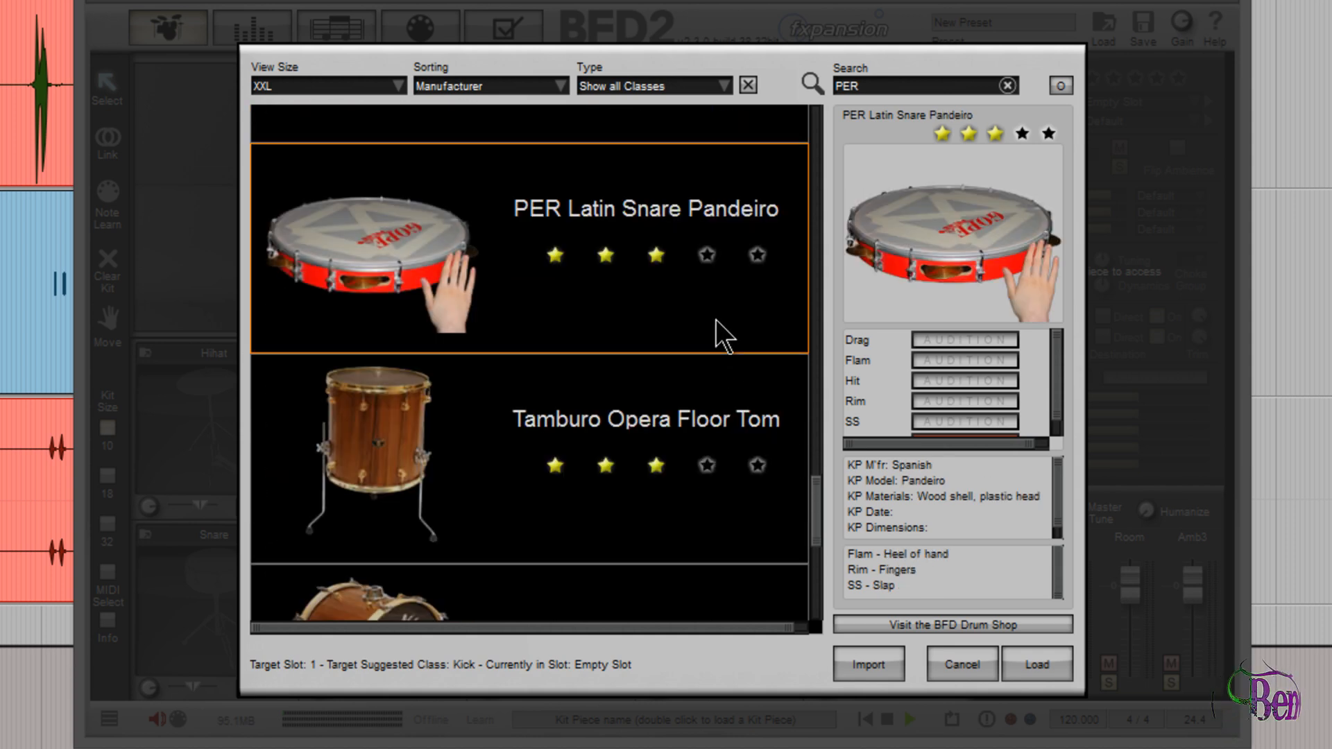
- Audition the Household Trash Can kit pieces: BD Beater, Chains, Lid Stick and Lids Crash
scroll(820, 496, down, 6)
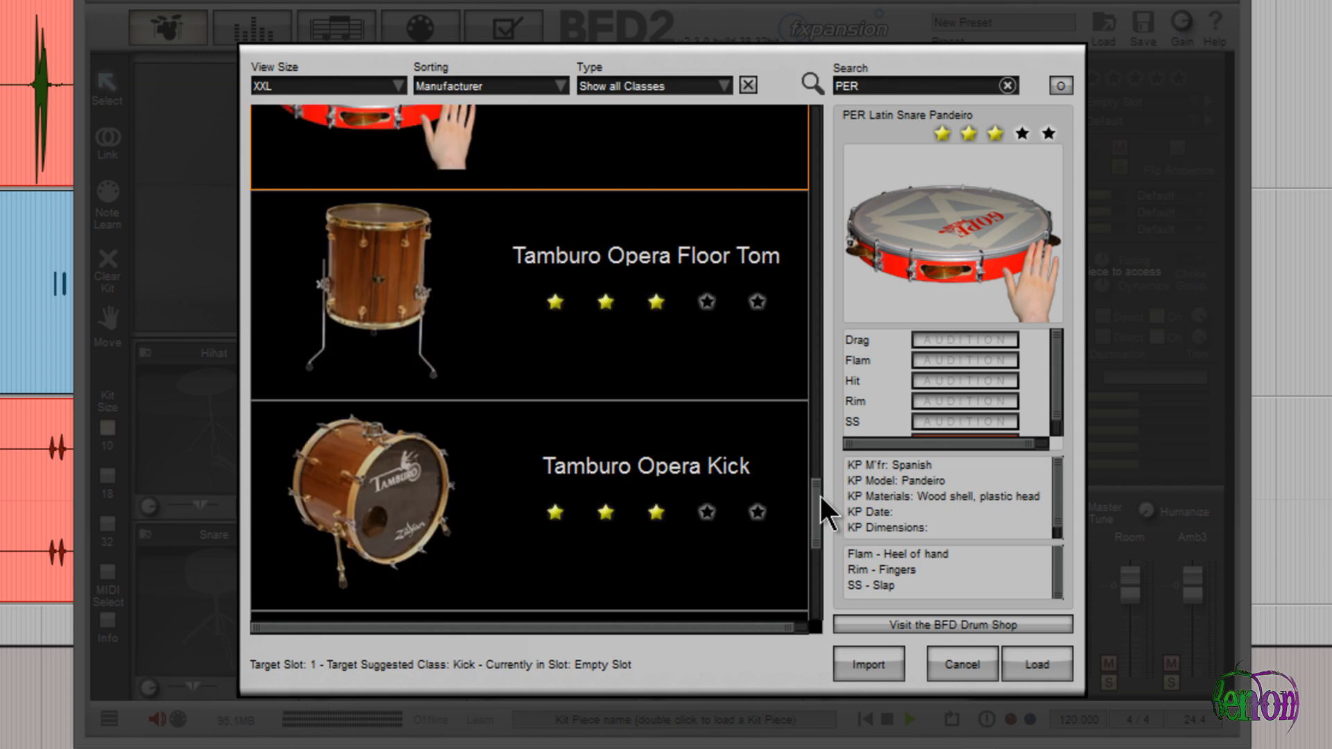
scroll(820, 502, down, 5)
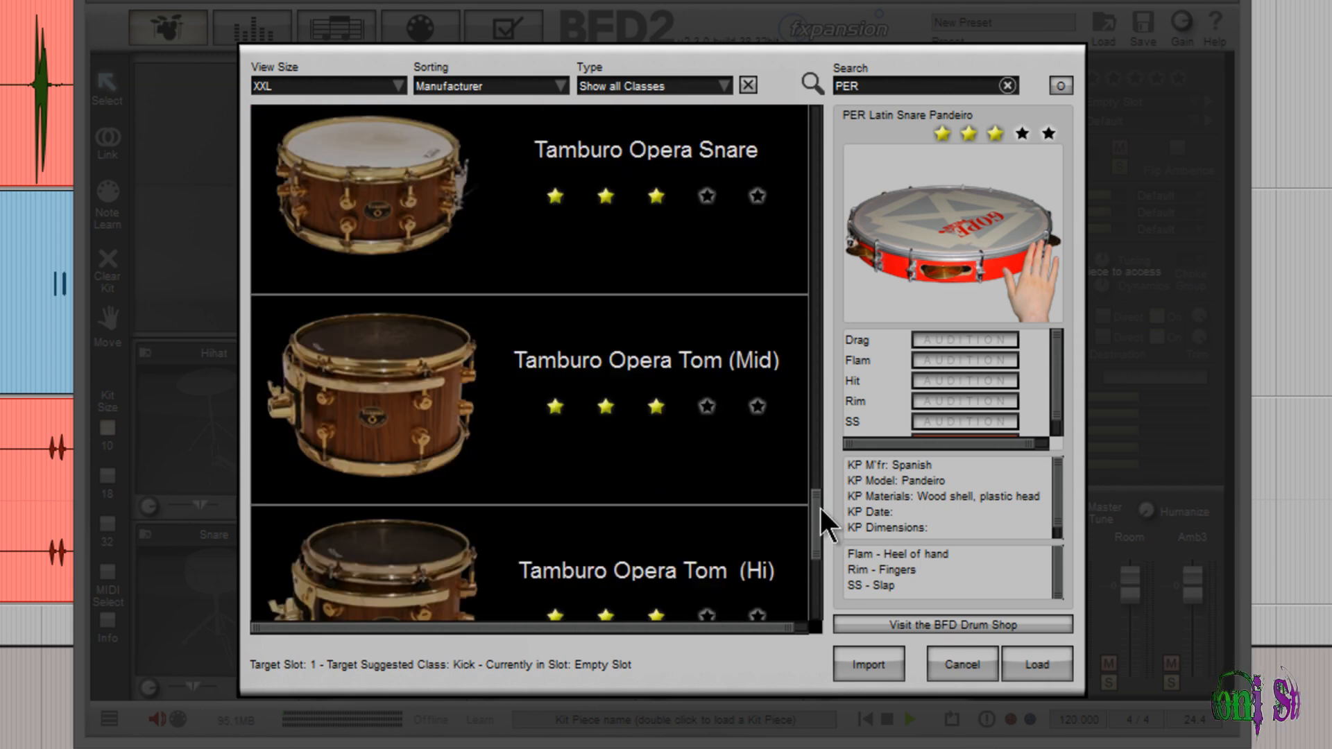
scroll(821, 513, down, 2)
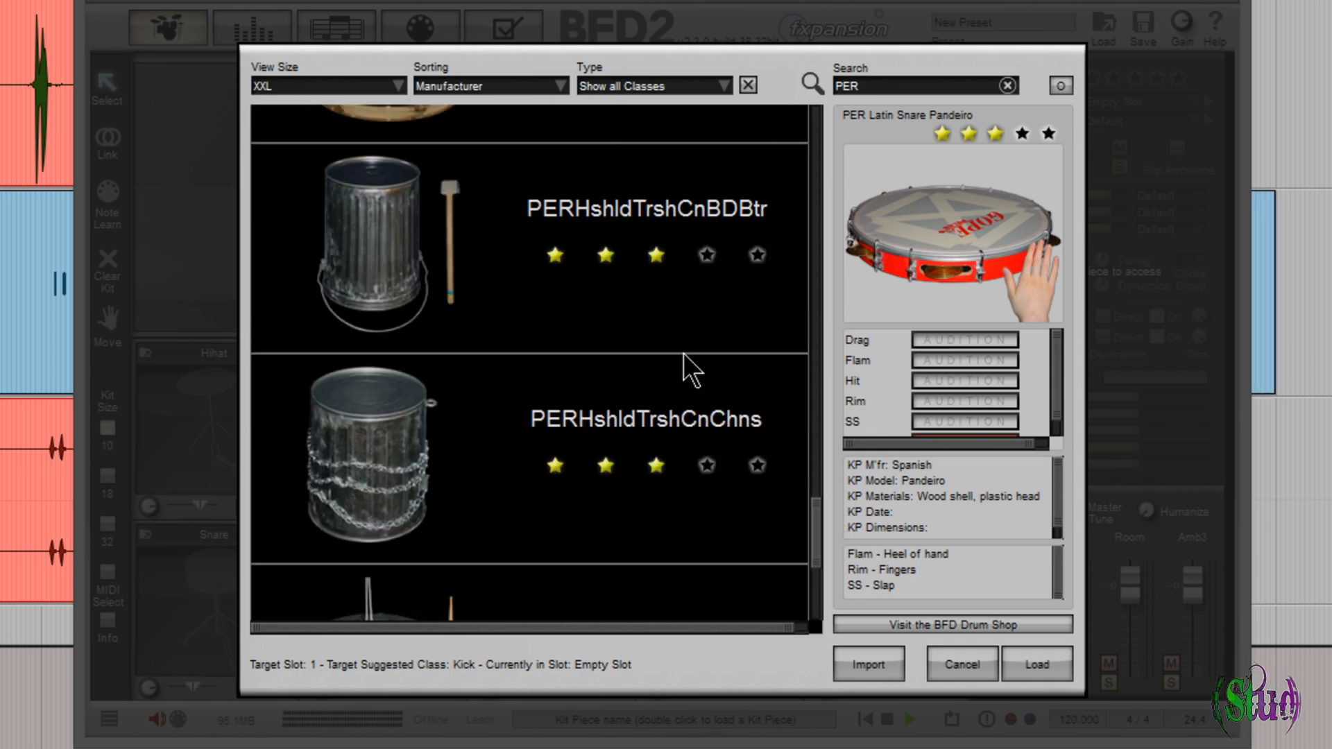
click(530, 284)
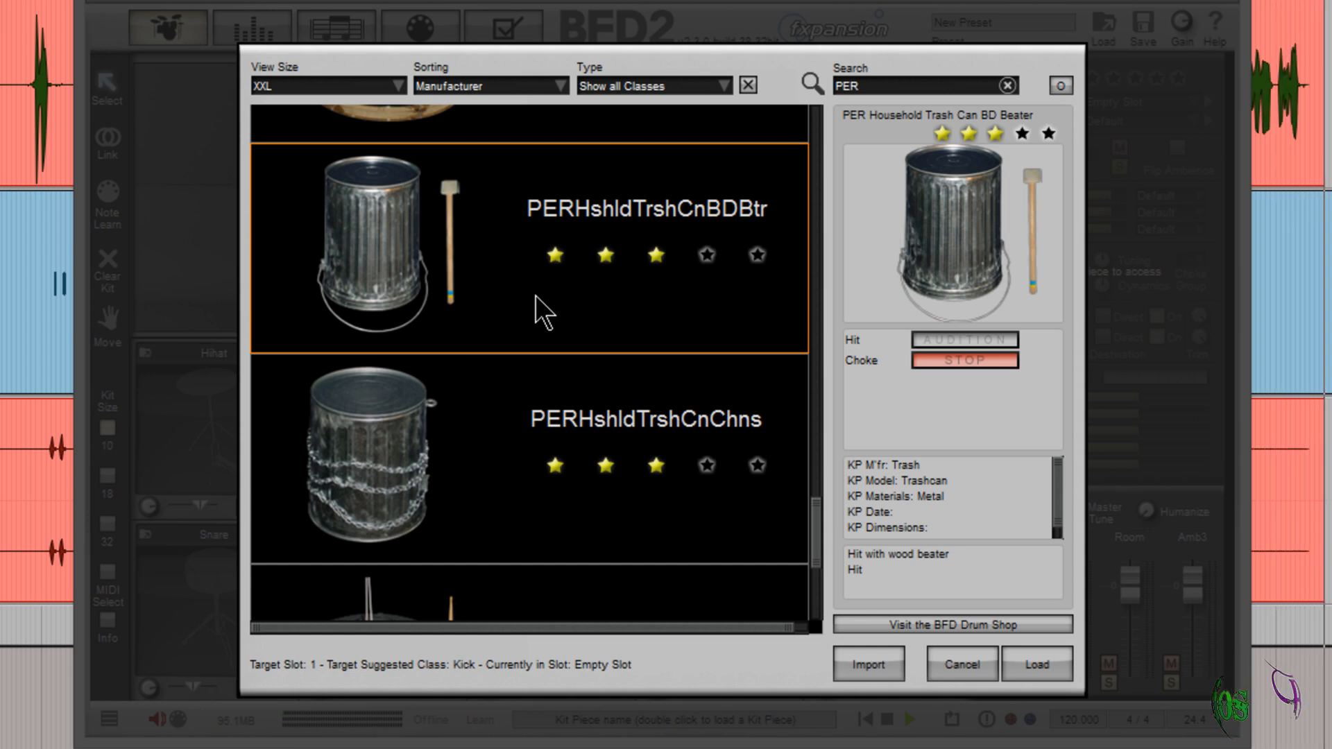
click(668, 419)
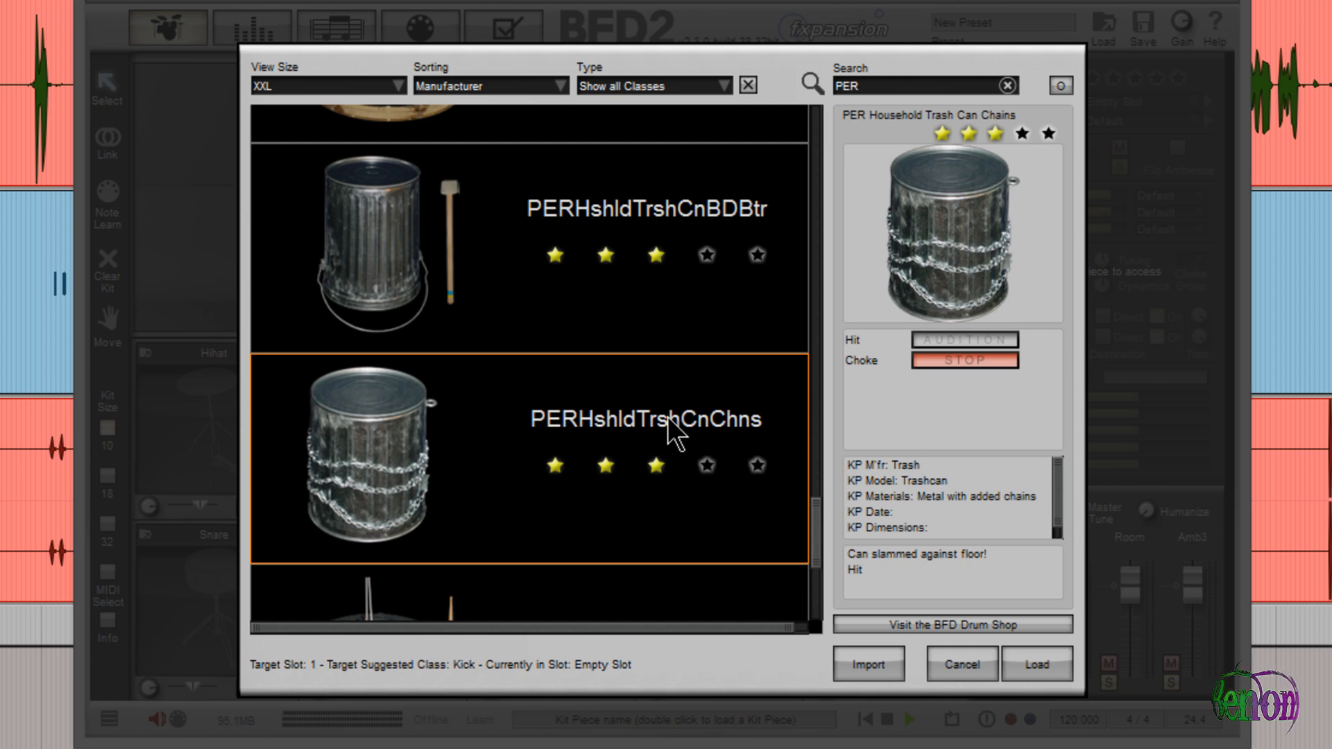
scroll(812, 509, down, 2)
click(715, 233)
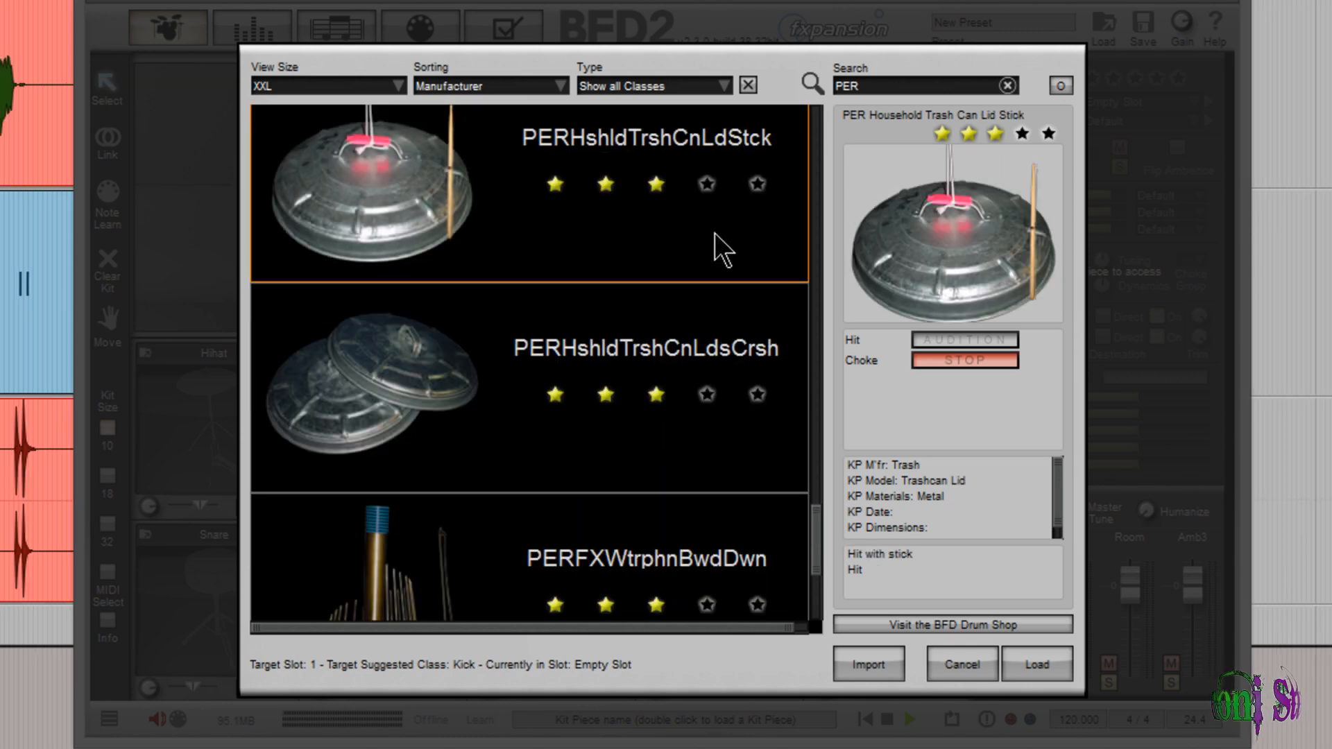
click(706, 366)
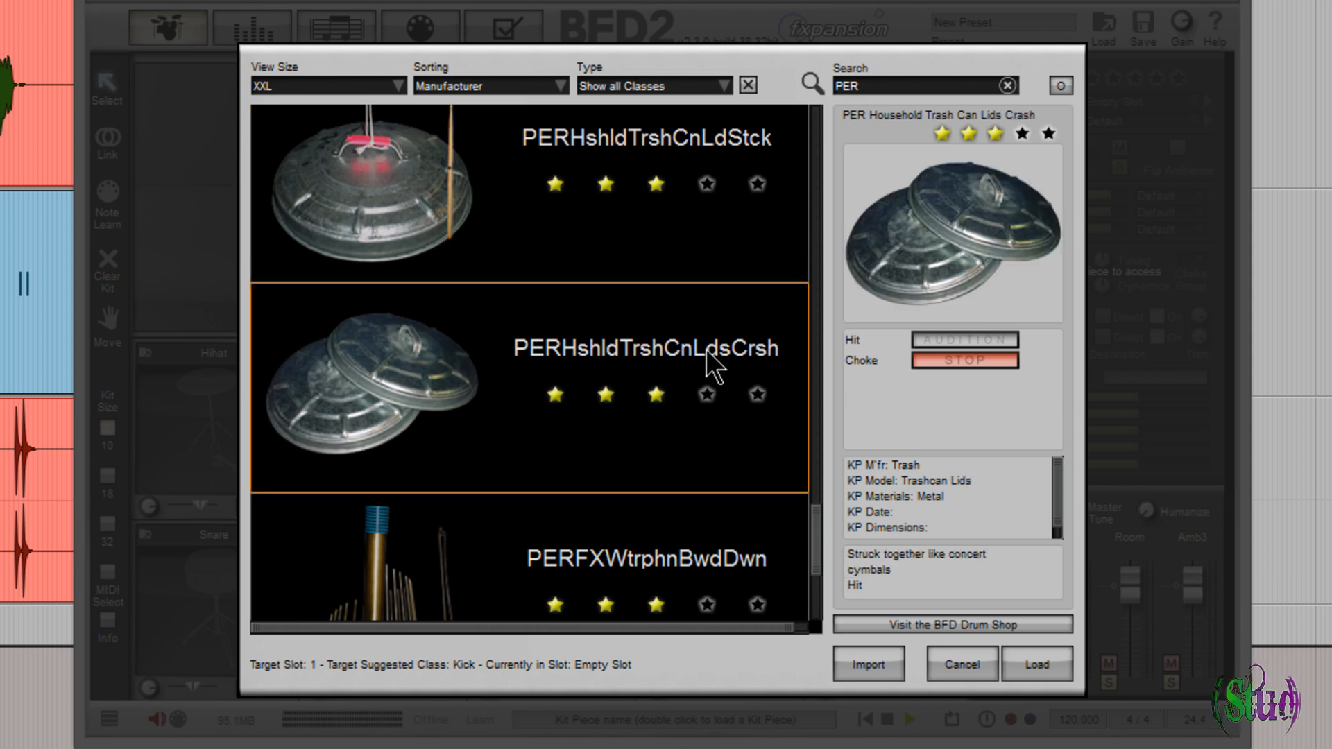
- Audition the FX Waterphone kit pieces: Bowed Down, Bowed Up, Hit, Stick Down and Stick Up
scroll(817, 527, down, 2)
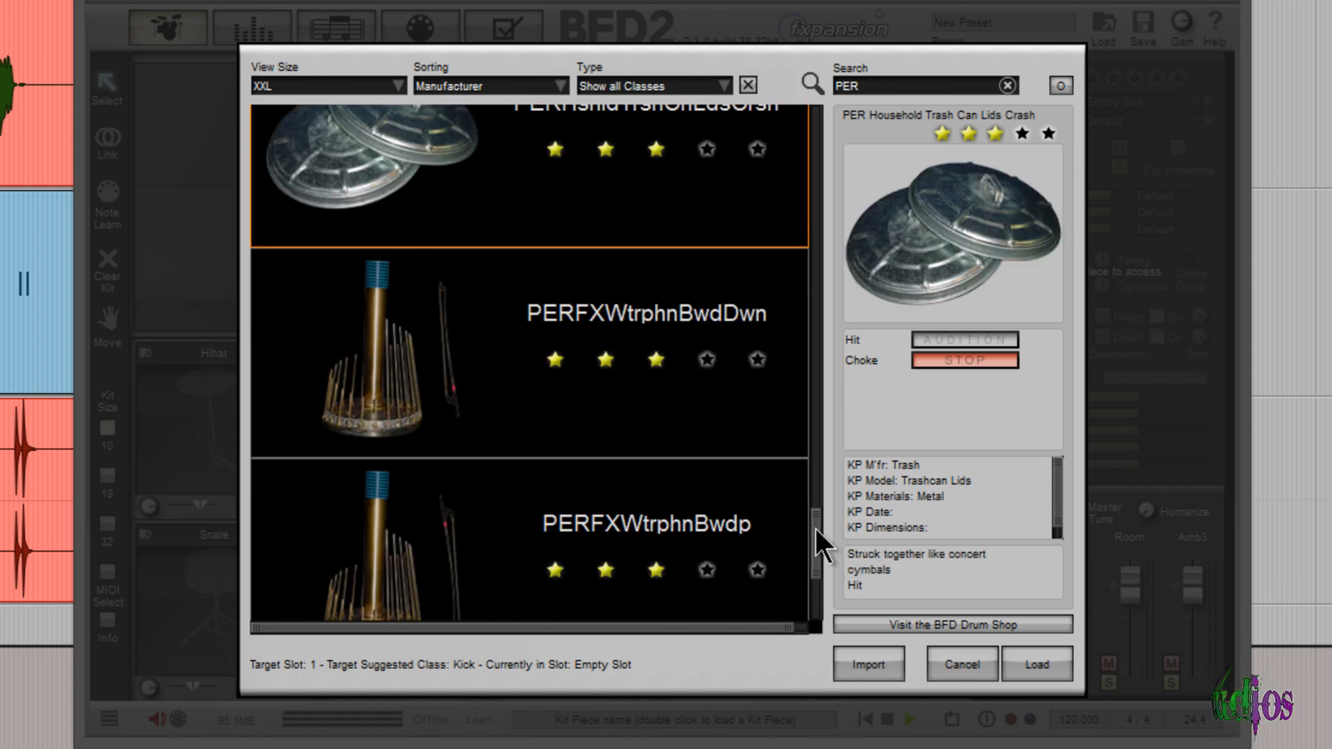
click(690, 323)
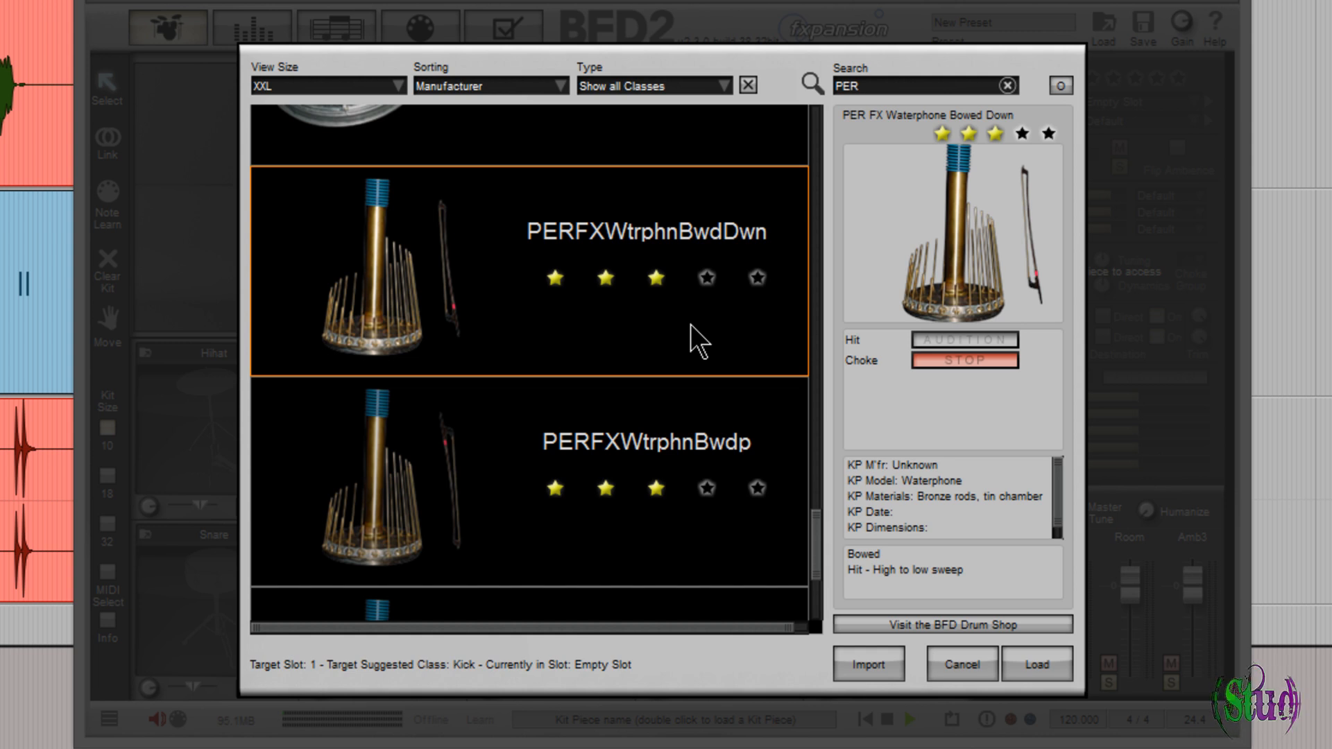
click(687, 458)
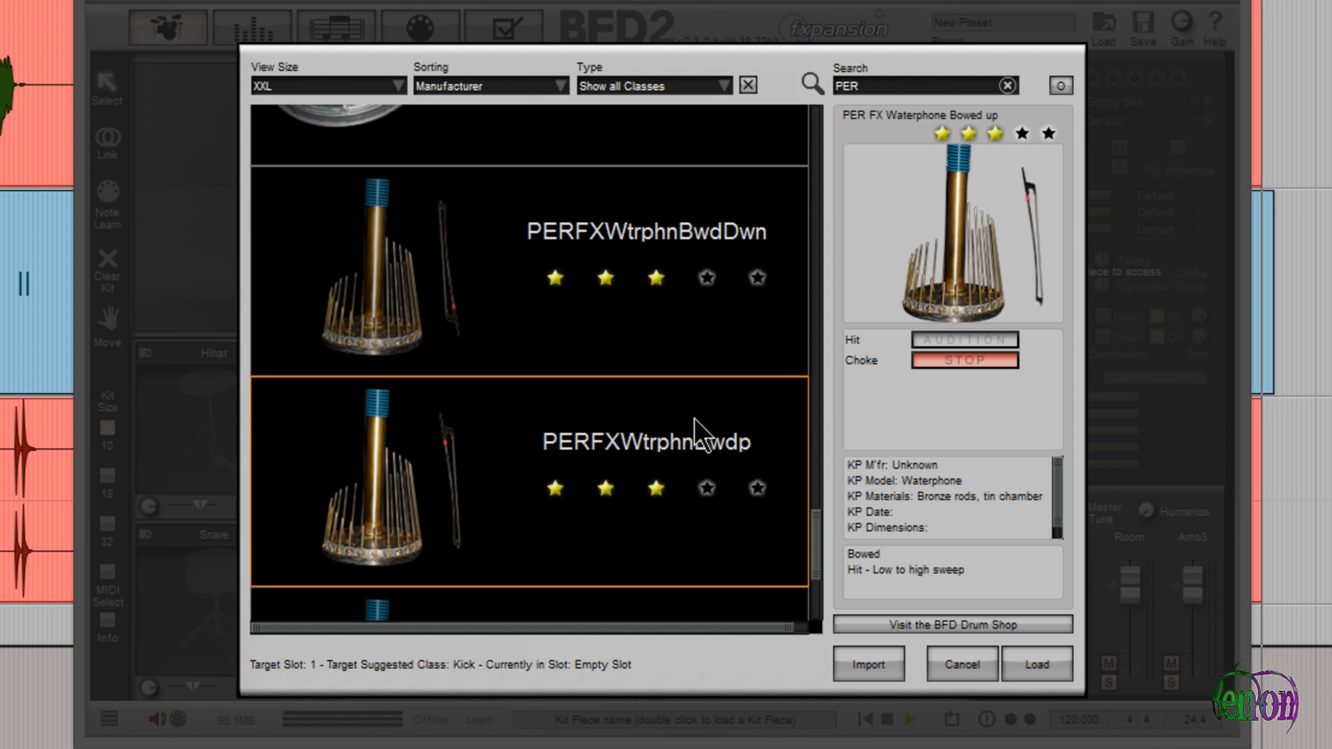
drag(817, 519, 815, 529)
click(731, 281)
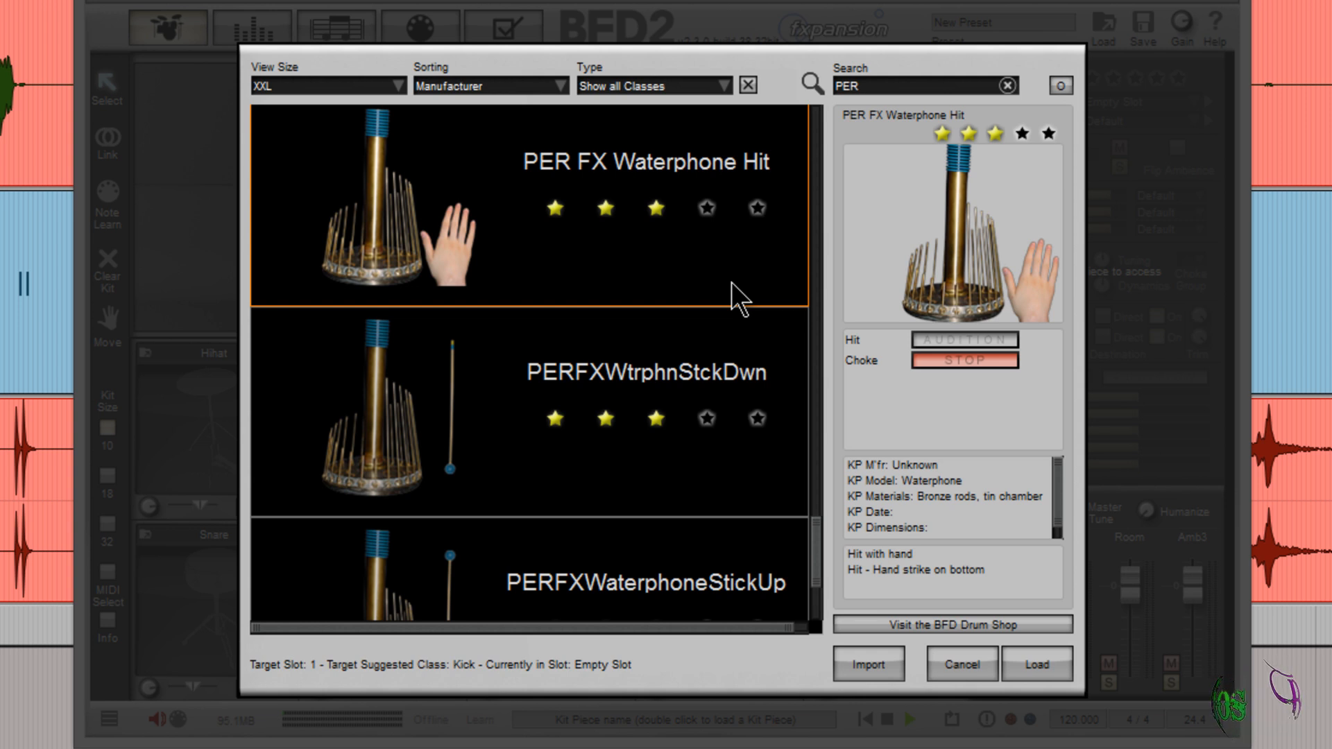
click(732, 387)
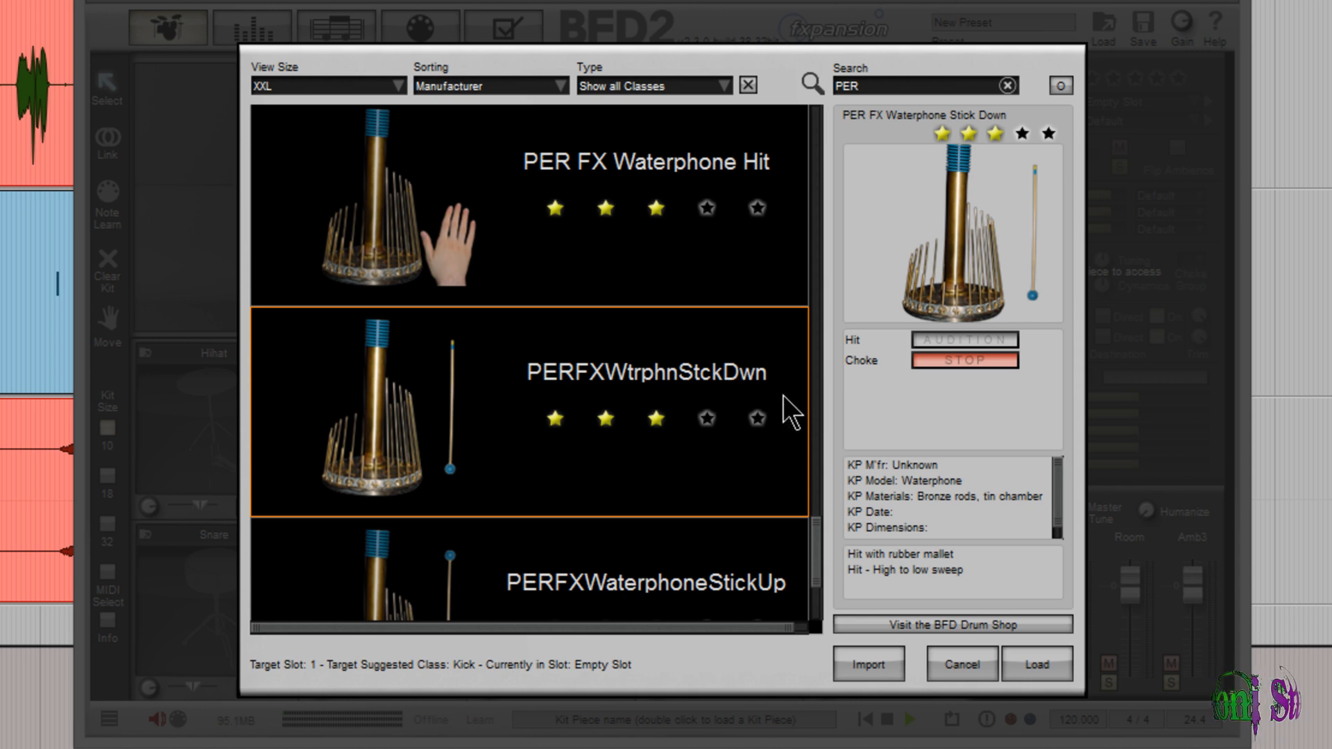
scroll(820, 530, down, 3)
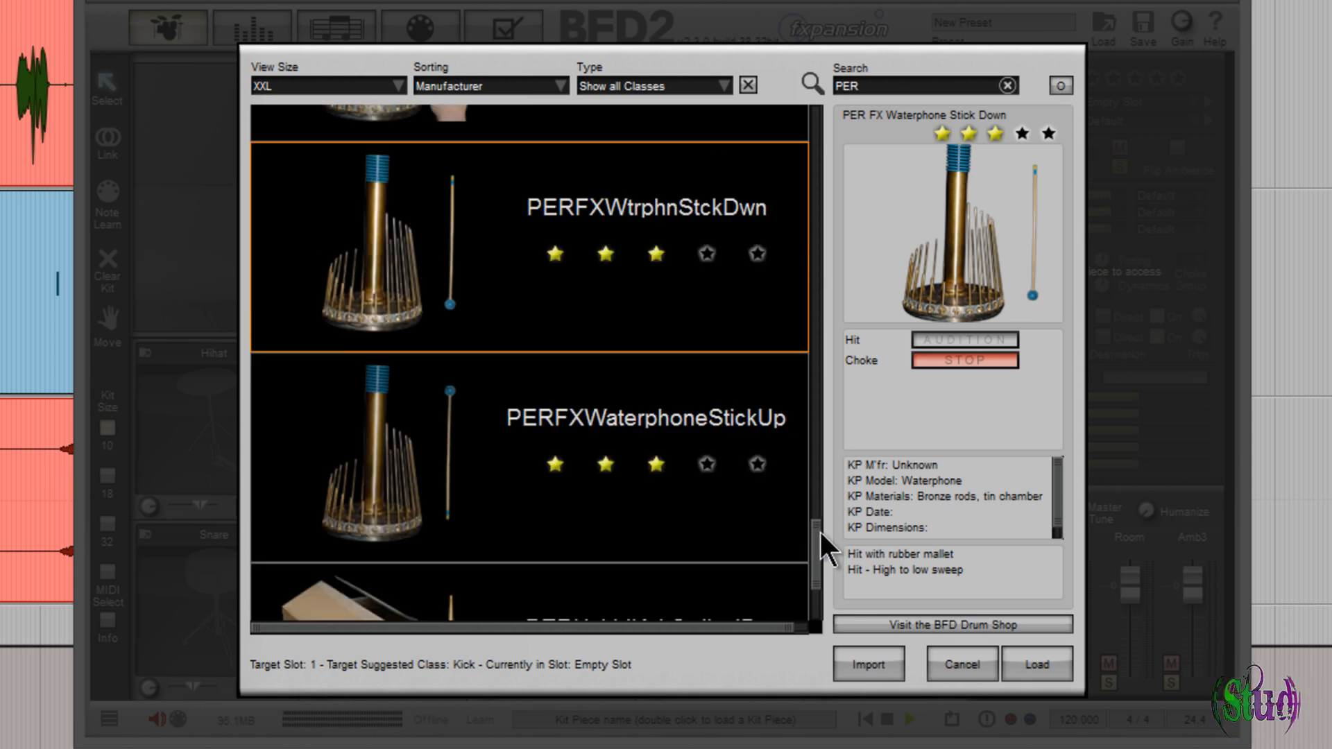
click(674, 454)
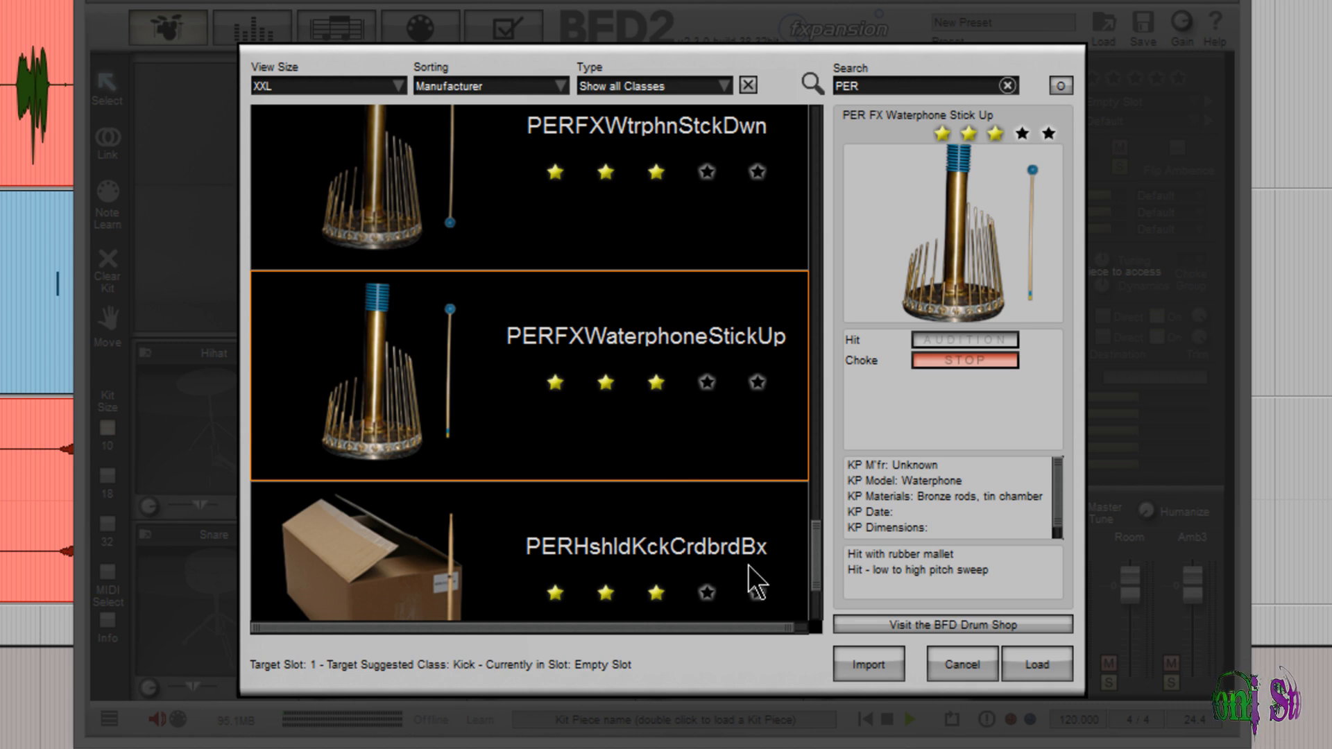
- Audition the Household Kick Cardboard Box, Irish Snare Bodhran Mallet and Irish Snare Bodhran Tipper kit pieces
scroll(798, 529, down, 2)
click(719, 405)
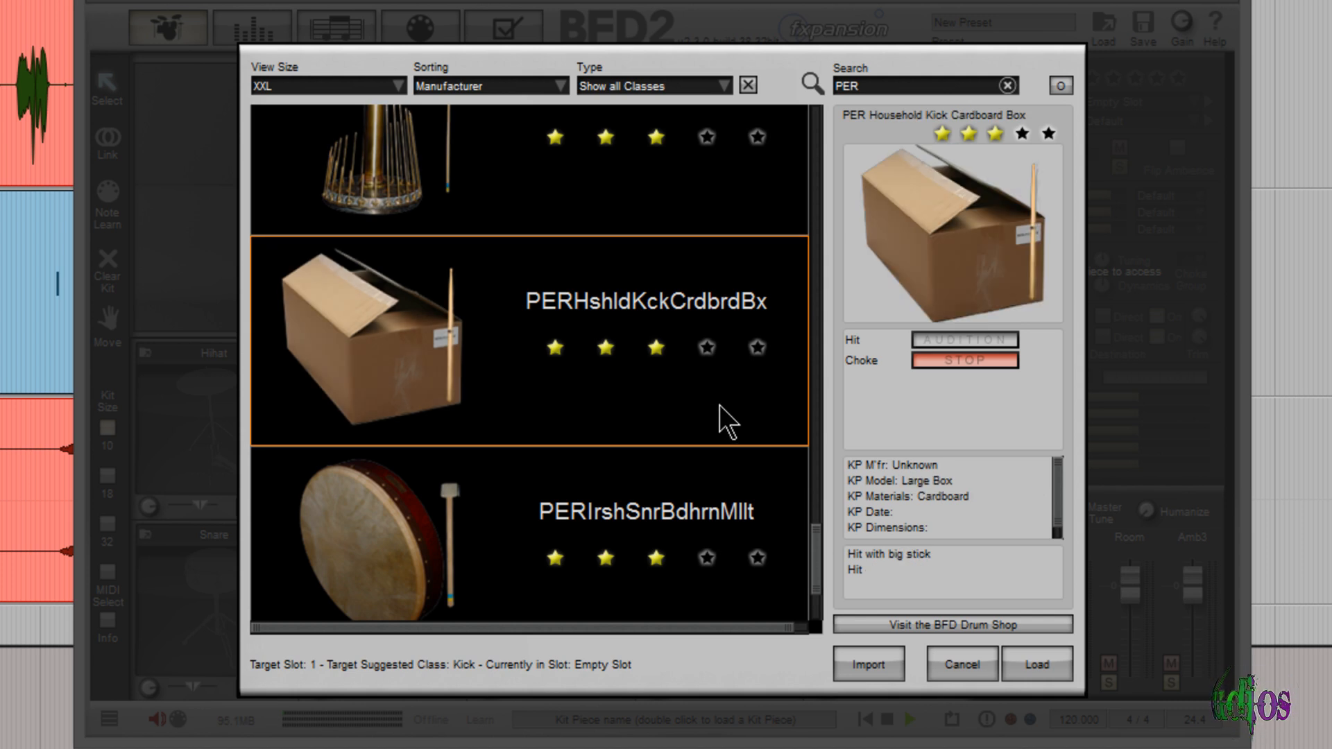
click(724, 508)
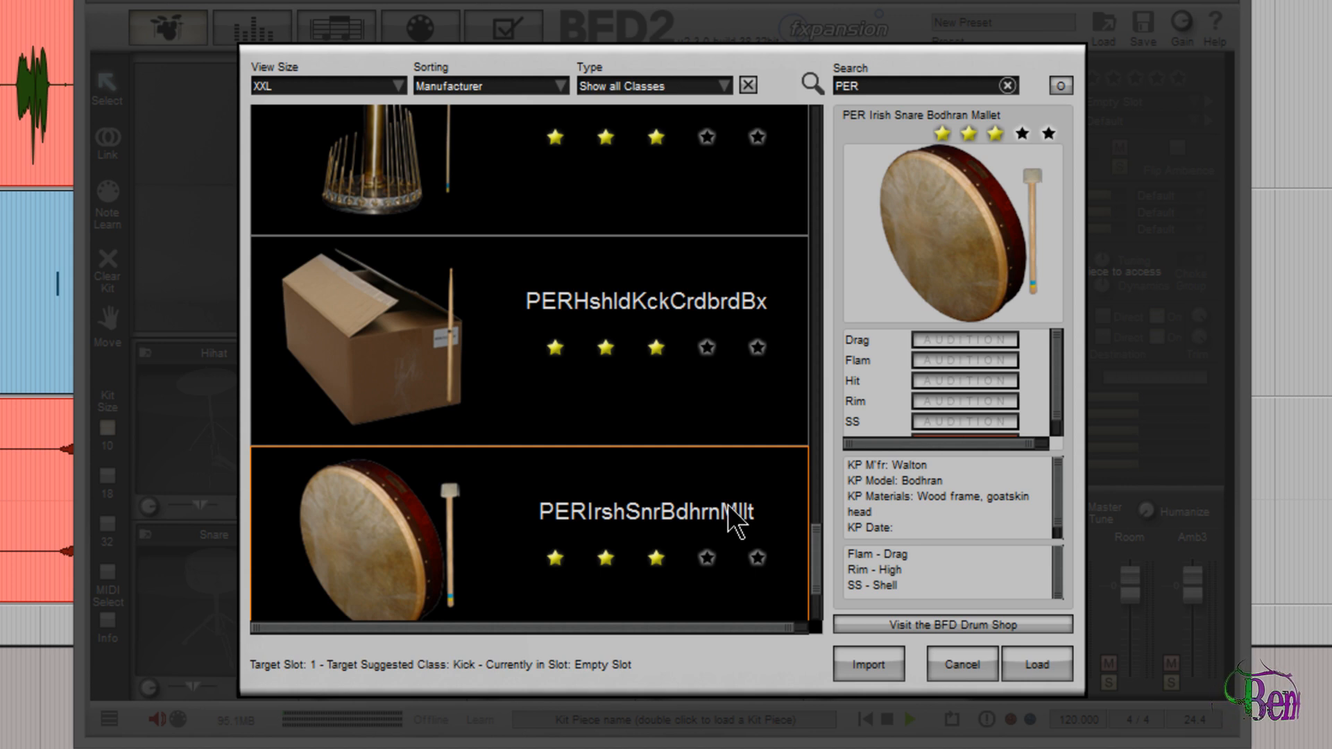
scroll(816, 538, down, 4)
click(739, 405)
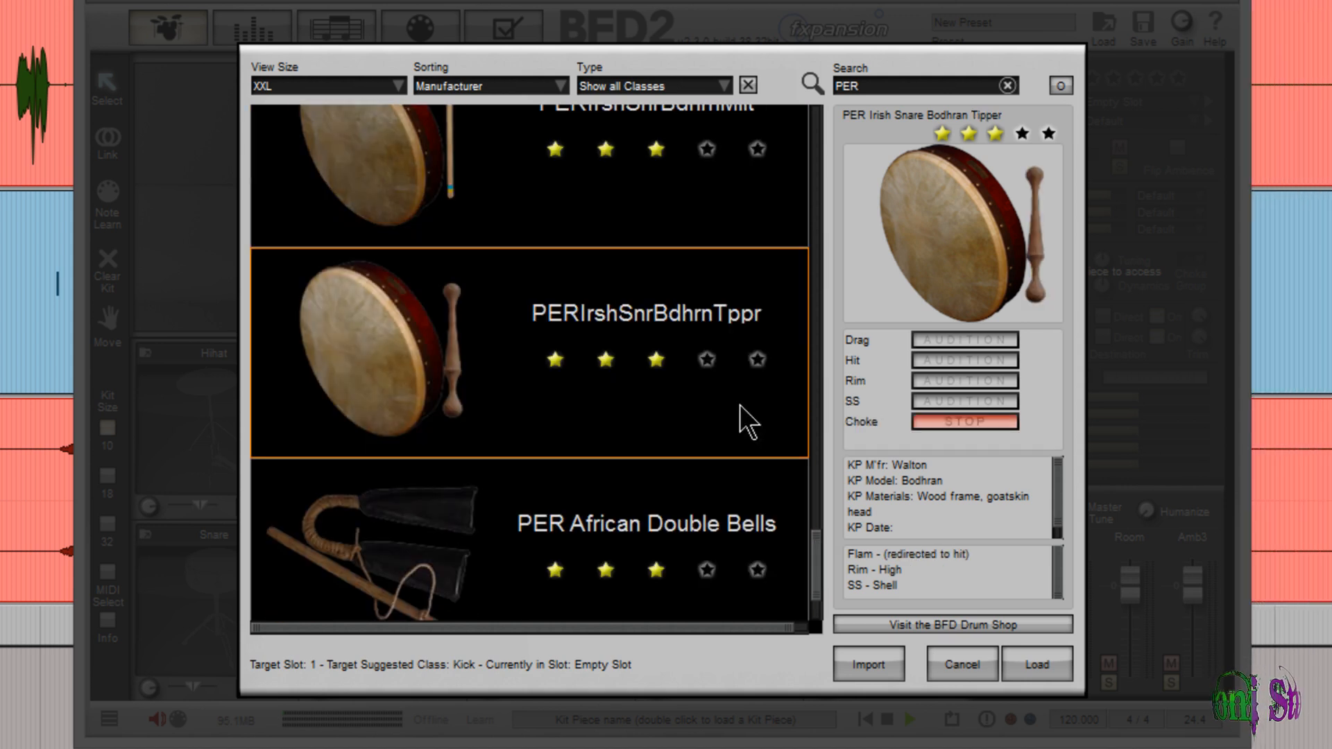
- Audition the African kit pieces: Double Bells, Shekere Large, Shekere Small, Snare Djembe 13 and Snare Udu
click(737, 534)
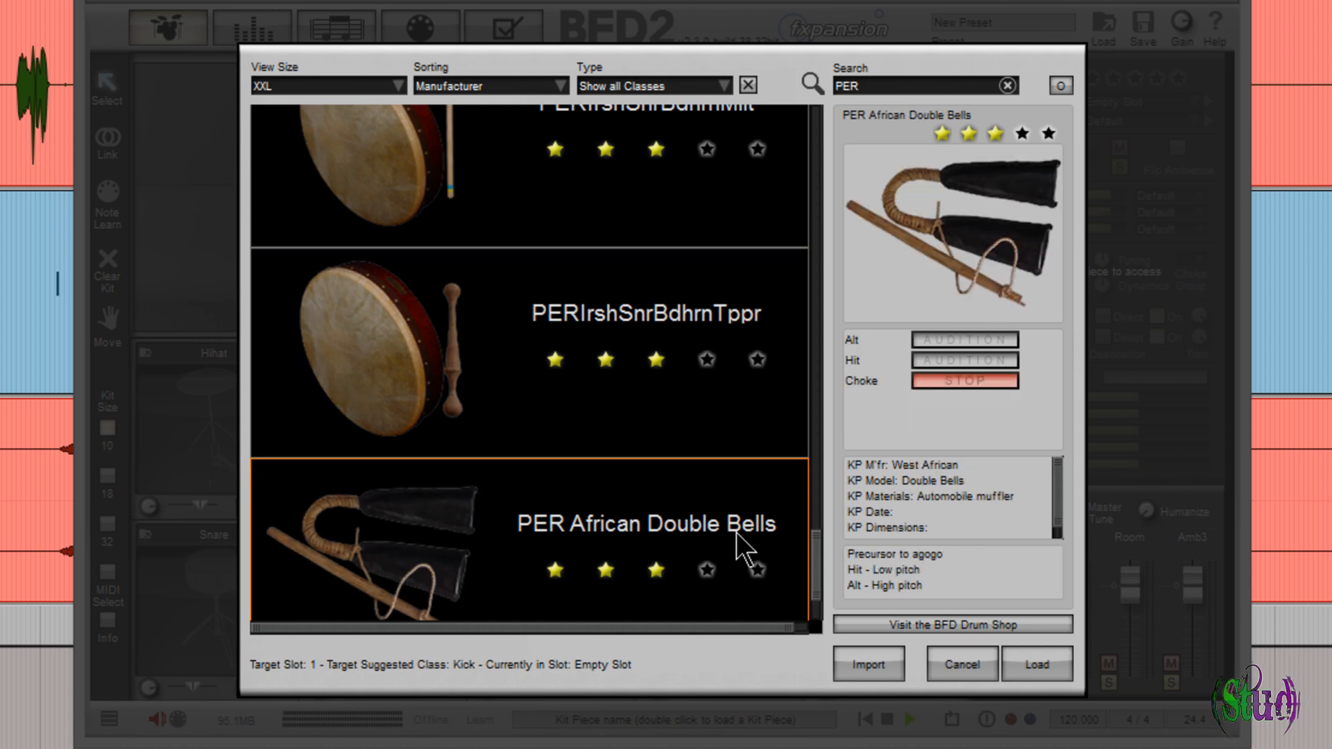
scroll(813, 545, down, 5)
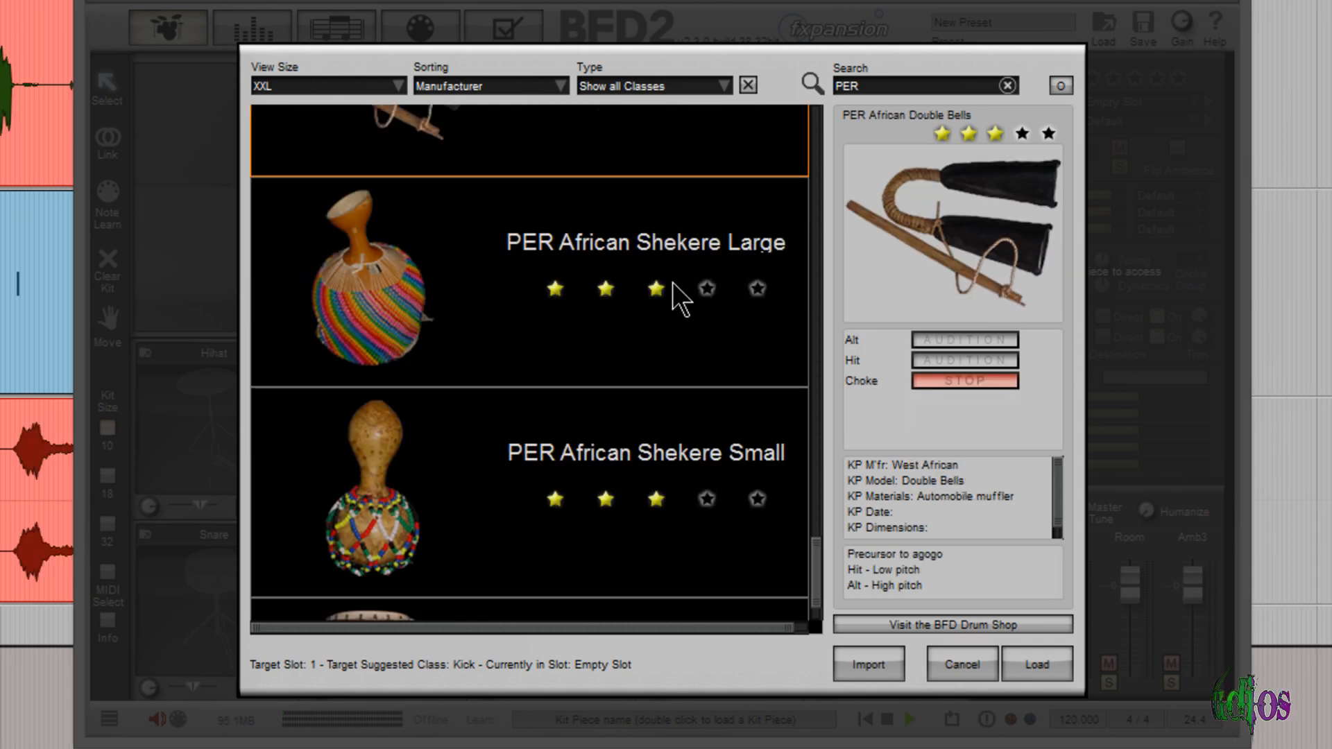
click(659, 305)
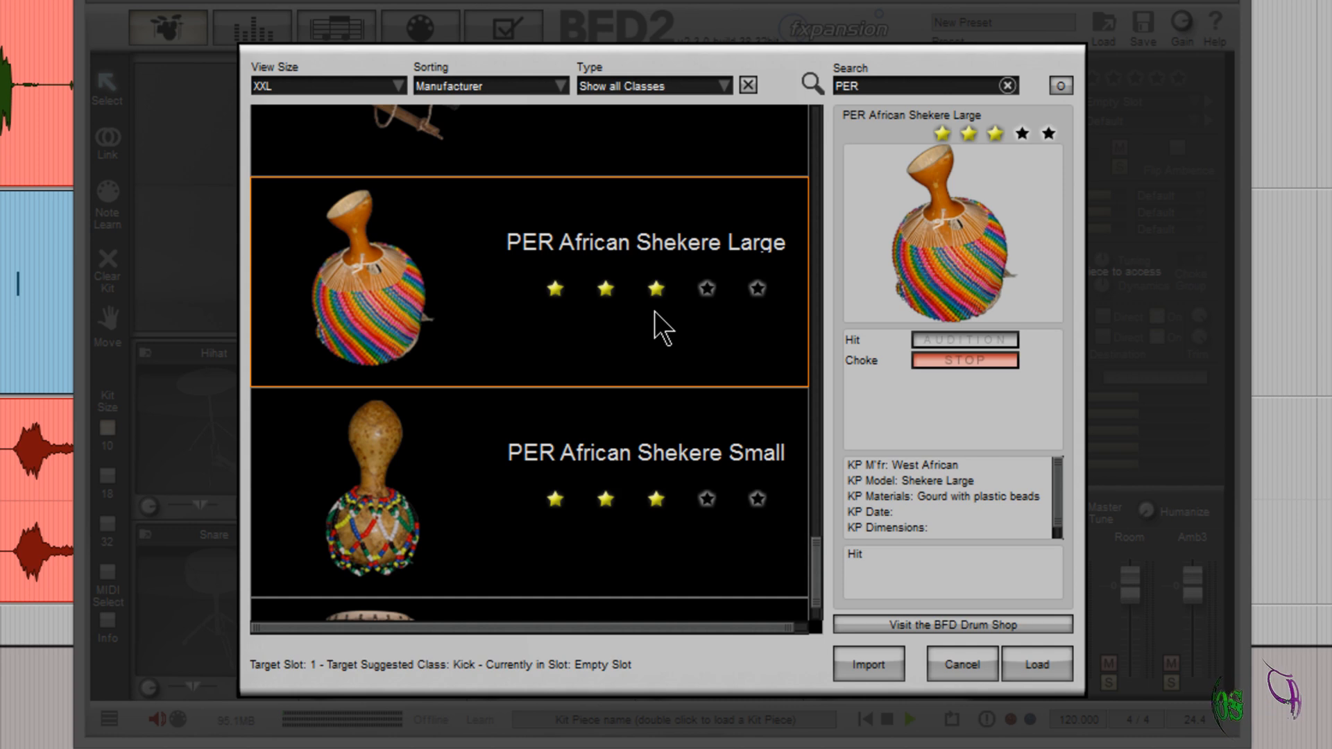
click(682, 444)
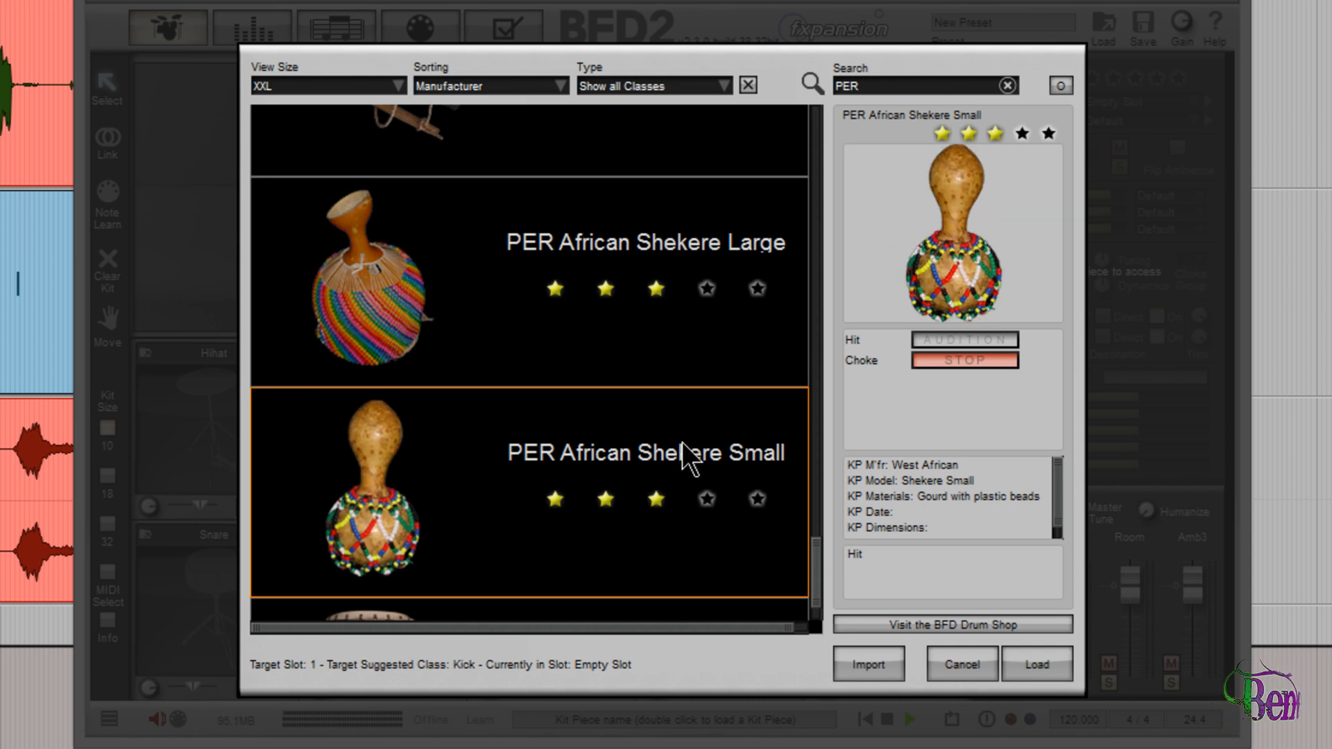
scroll(818, 554, down, 5)
click(702, 361)
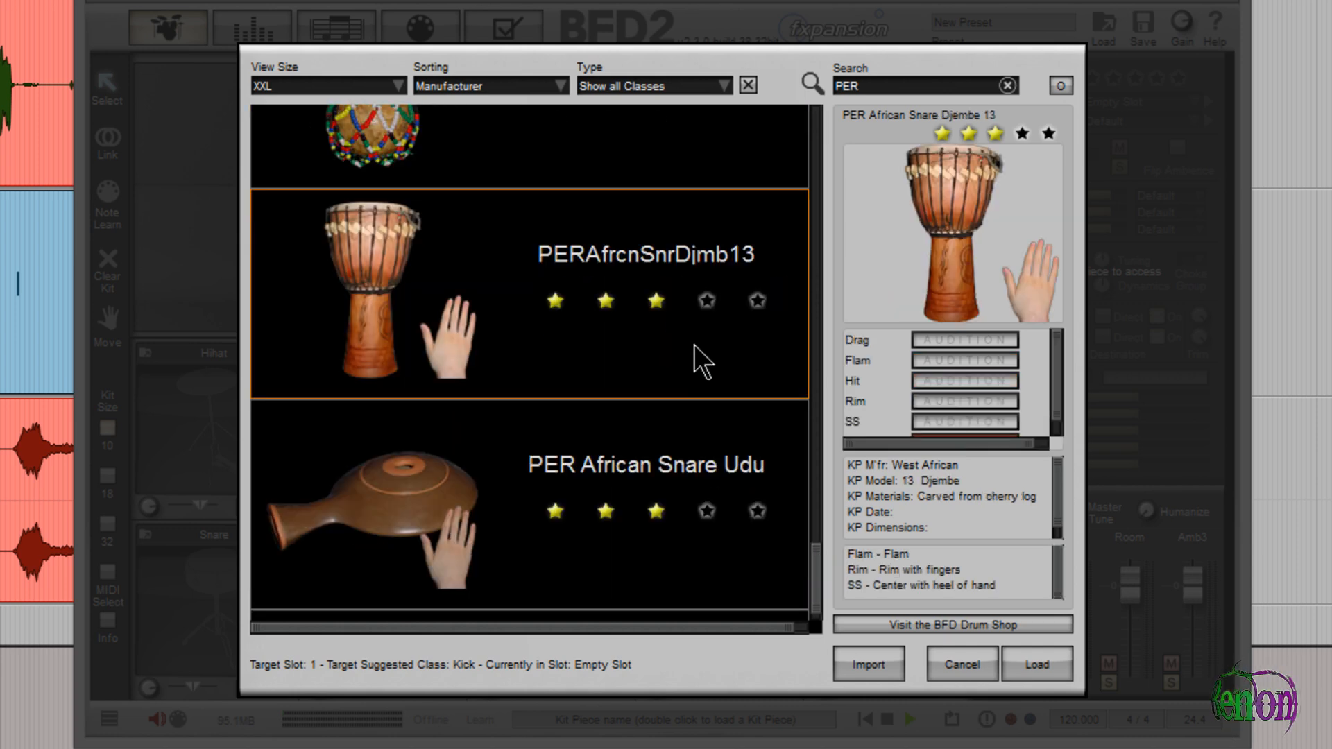
click(702, 470)
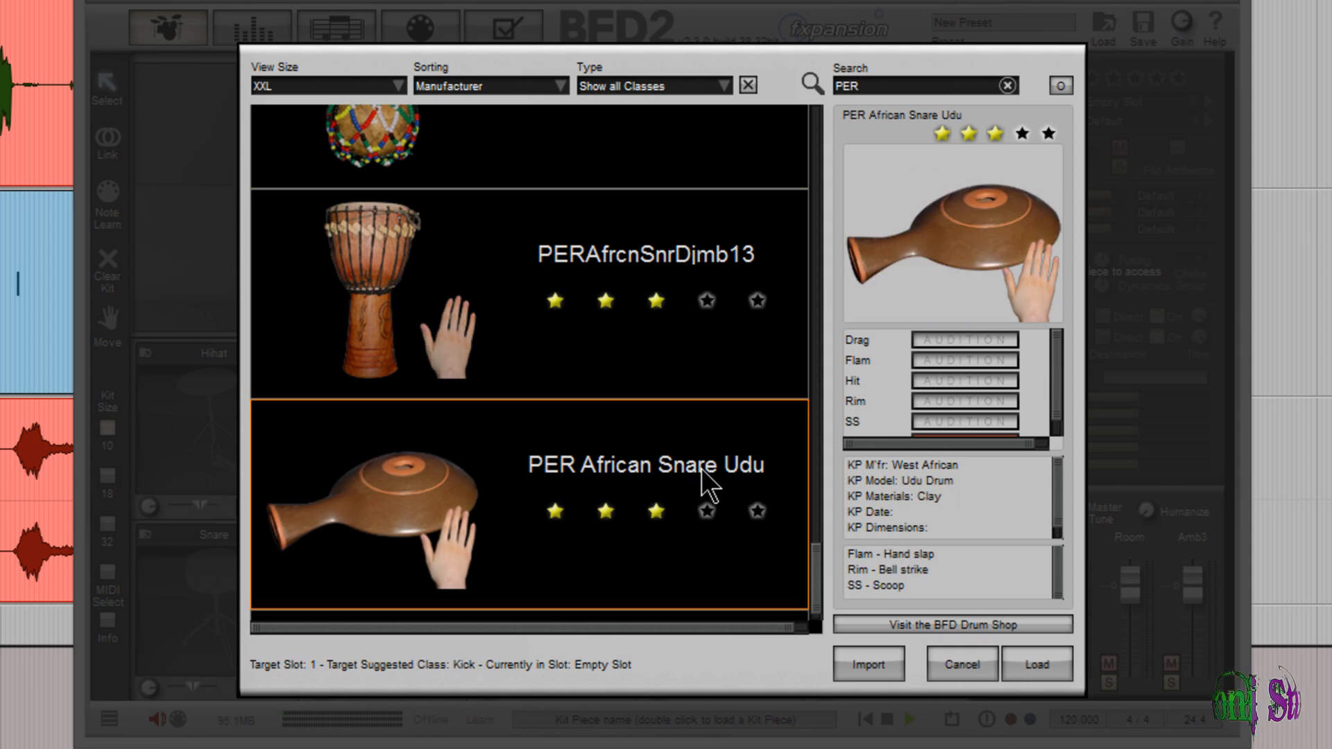
- Audition the Household BFD Coffee Mug and Misc Finger Cymbal, and close the kit piece browser without loading anything
scroll(814, 570, down, 3)
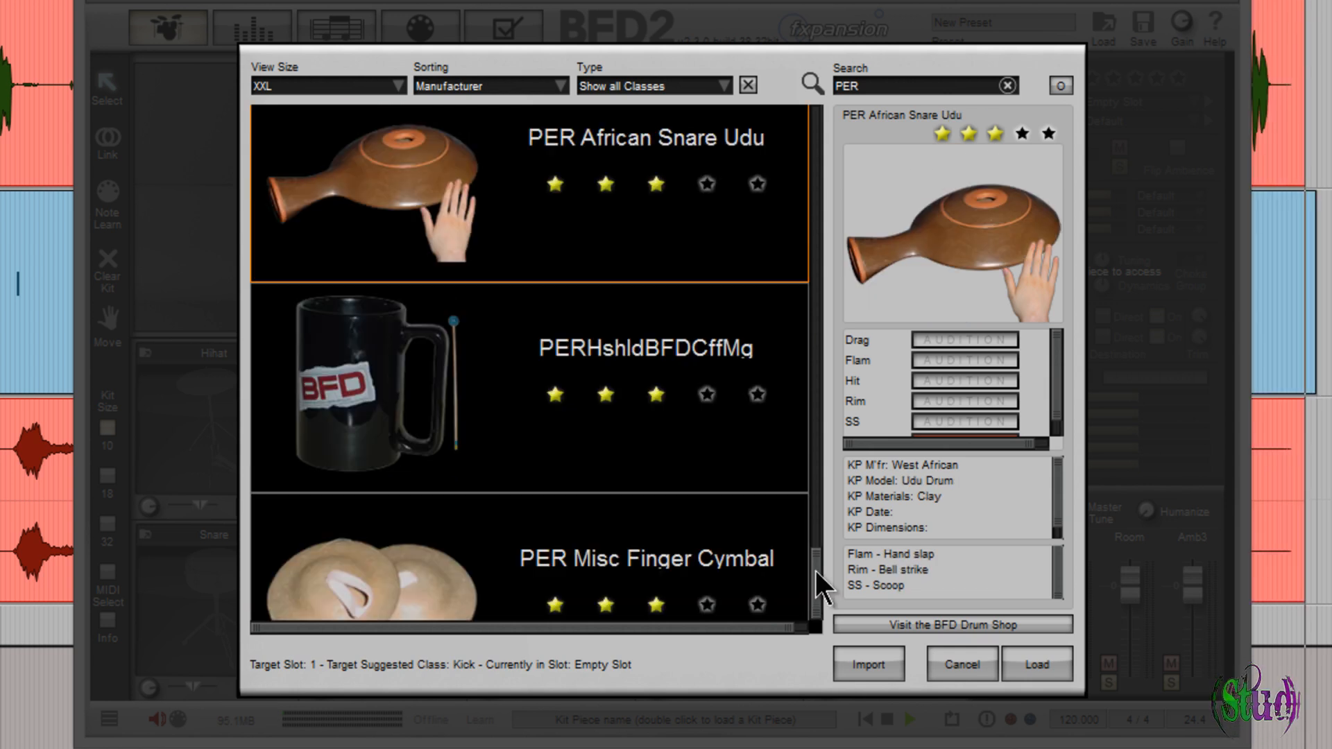
click(734, 455)
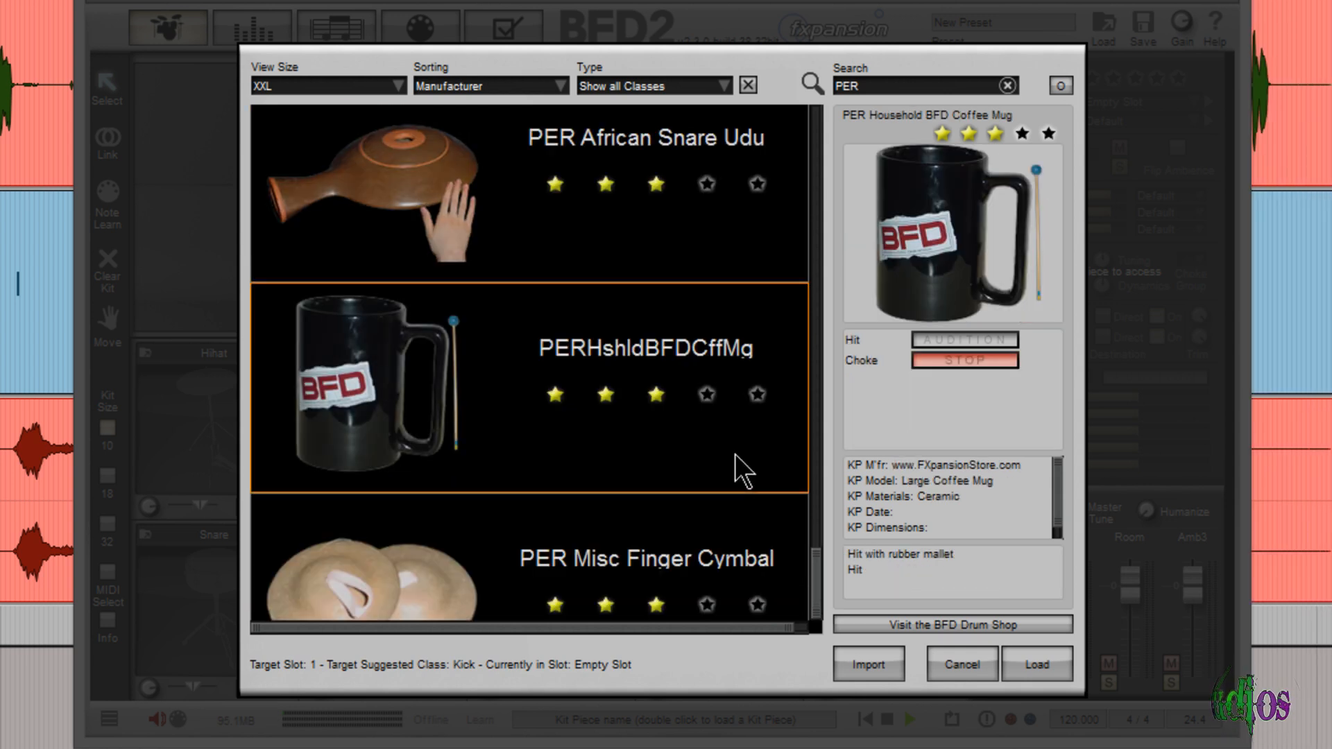
scroll(818, 573, down, 1)
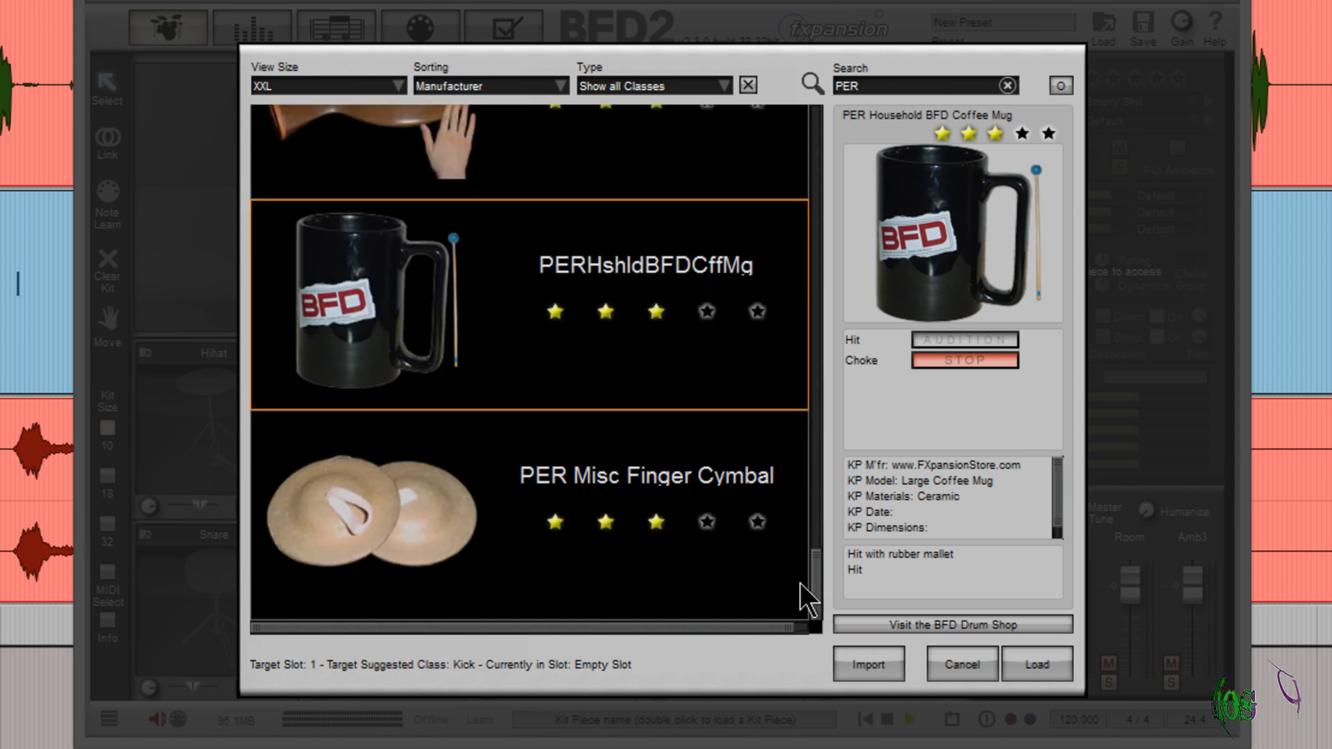
click(655, 480)
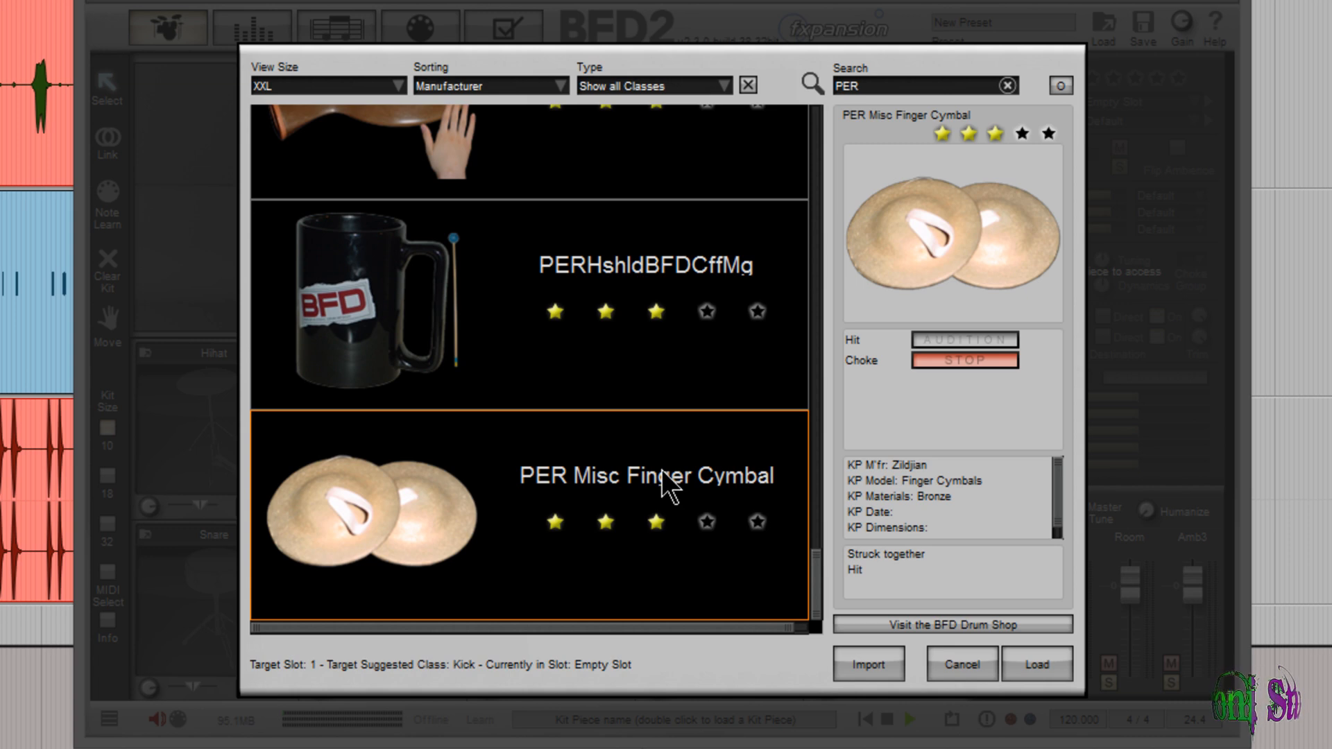
drag(816, 586, 814, 118)
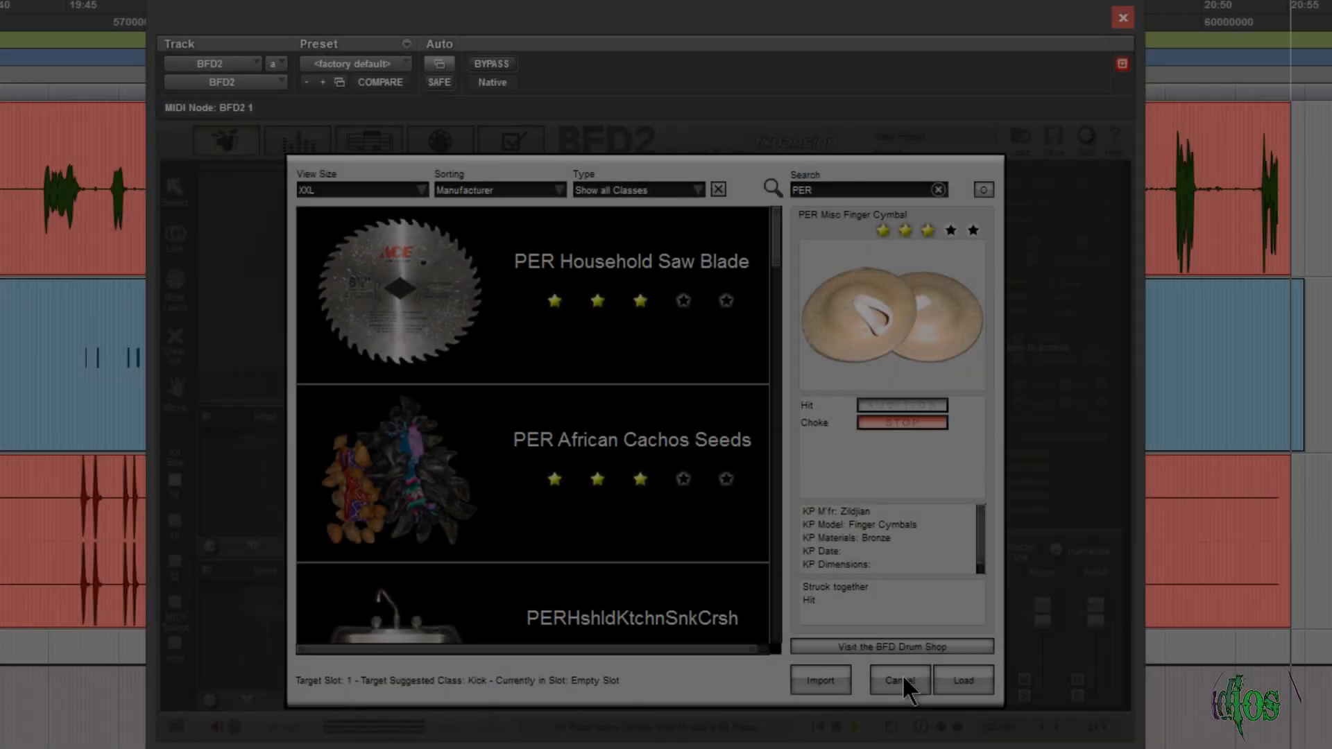
click(899, 680)
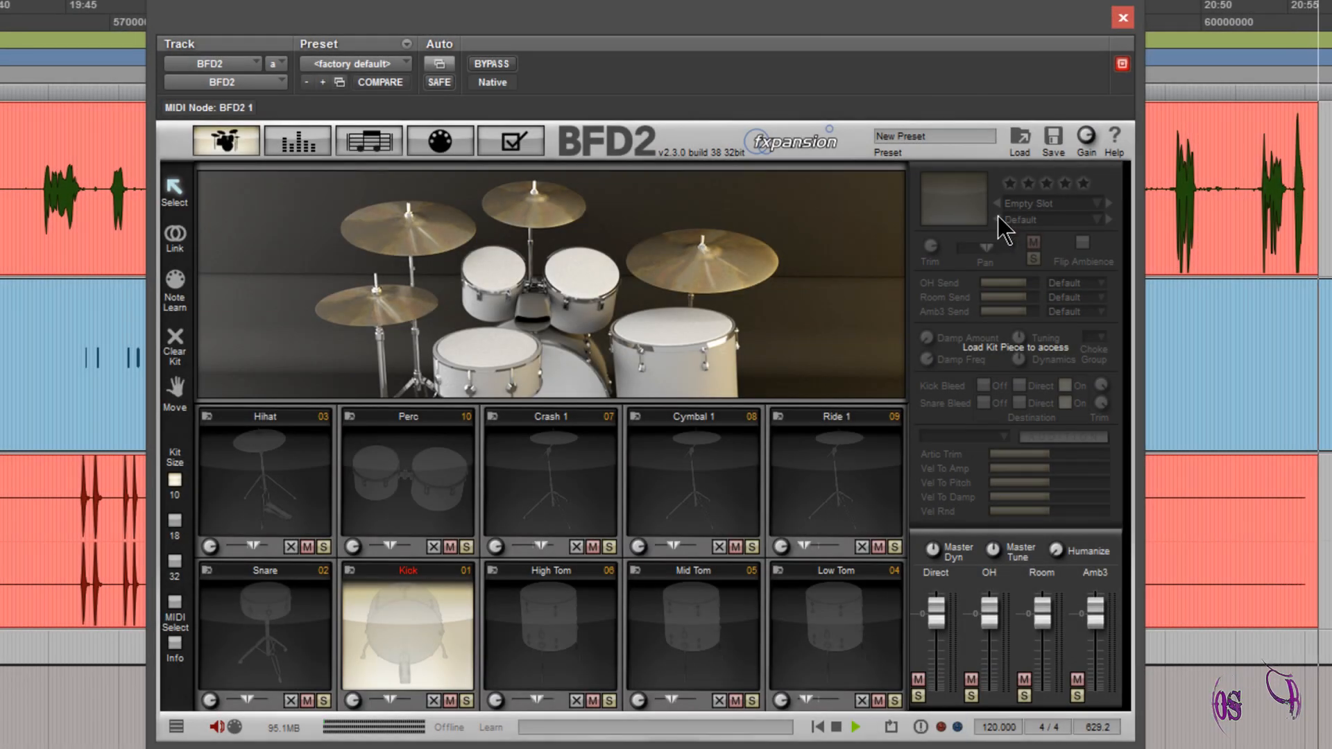
- Load the BFD2 preset PER Kojak on the groove
click(1020, 138)
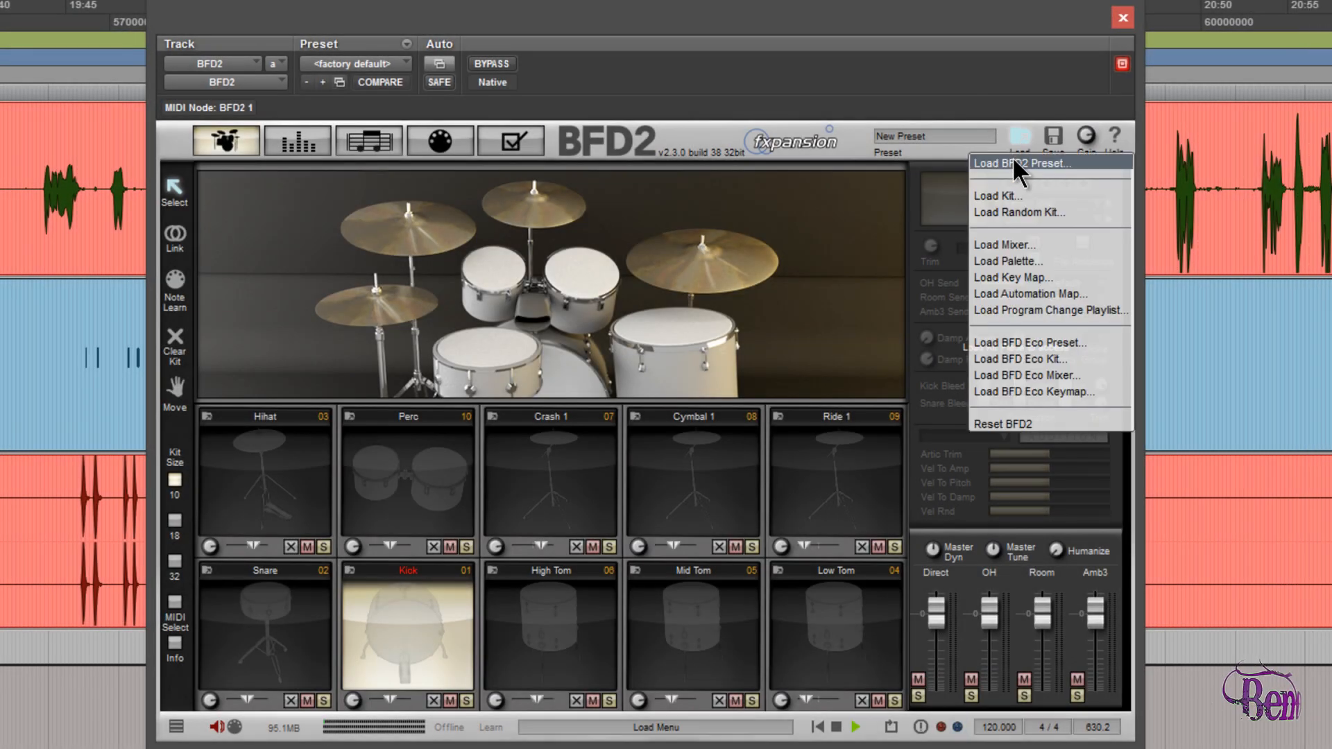
click(1012, 159)
drag(780, 229, 780, 585)
click(574, 472)
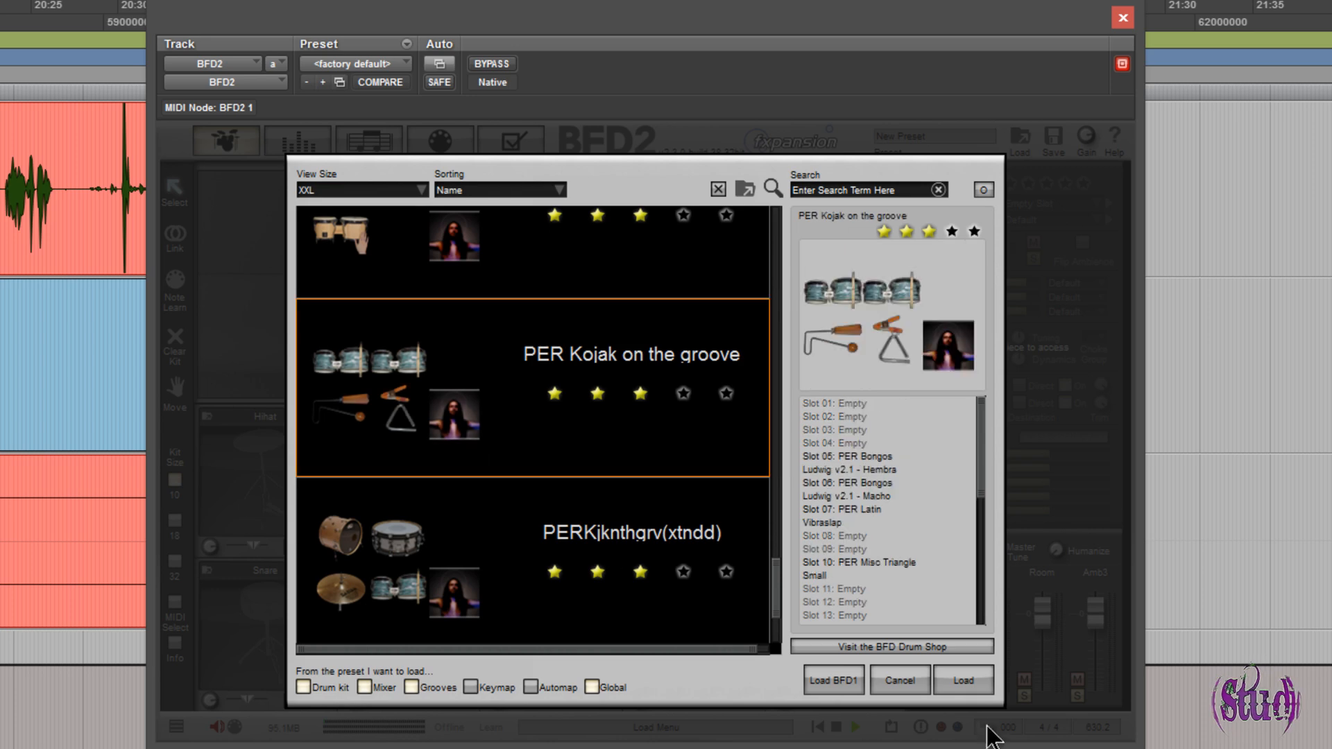
click(985, 678)
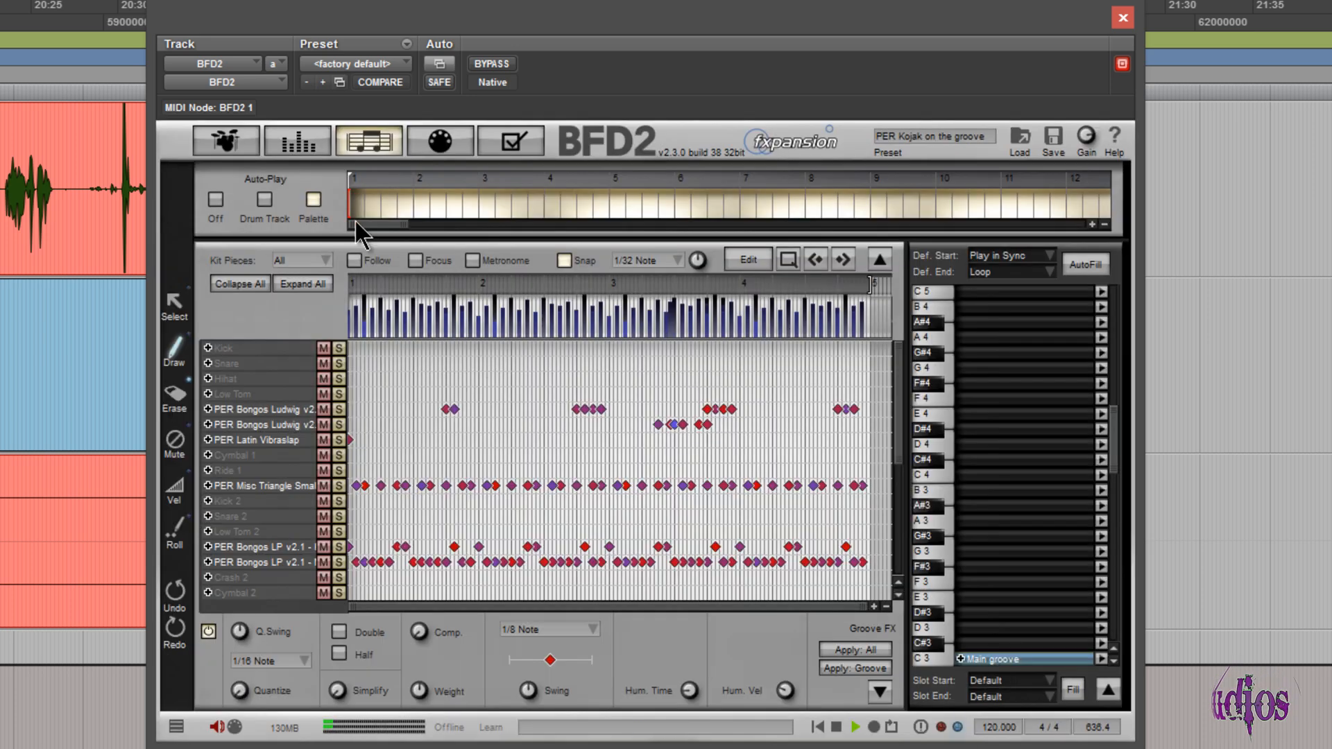
- Open the groove browser from an empty palette slot and browse the grooves of the Percussion genre
click(227, 143)
click(369, 142)
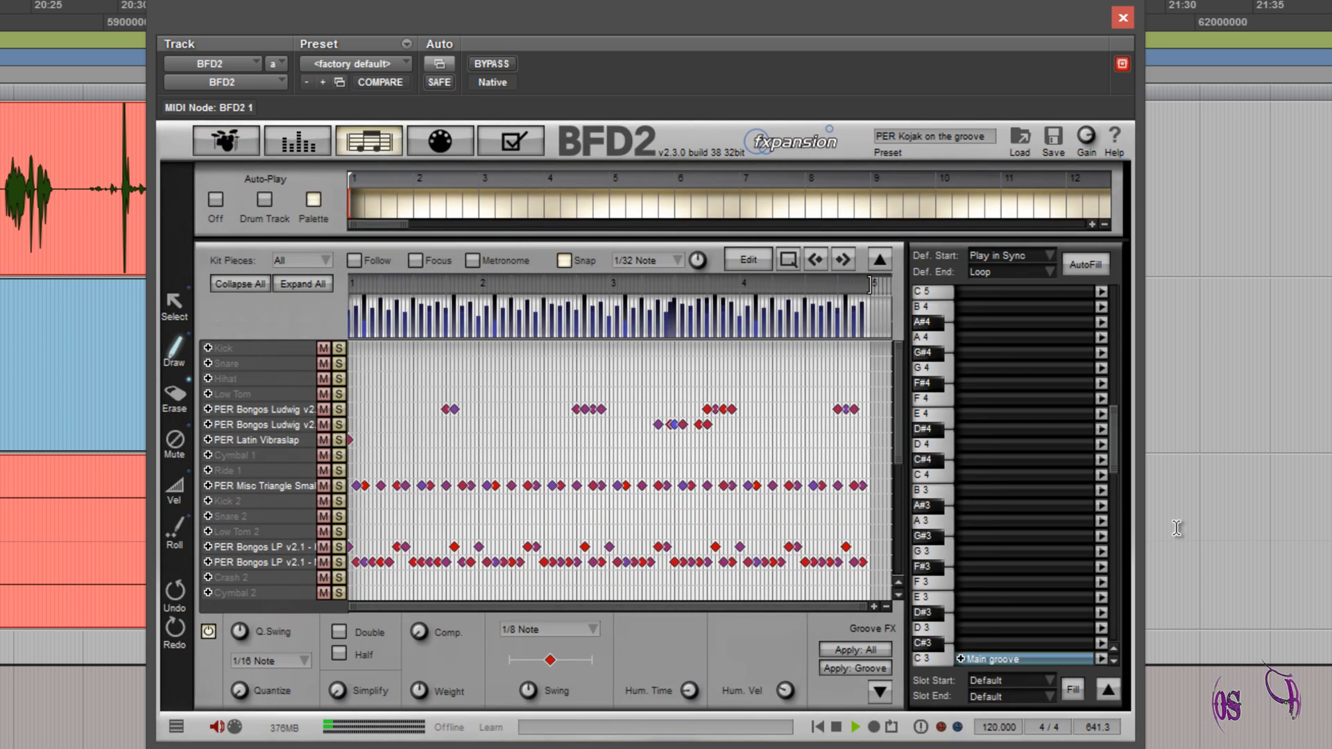
double_click(1001, 561)
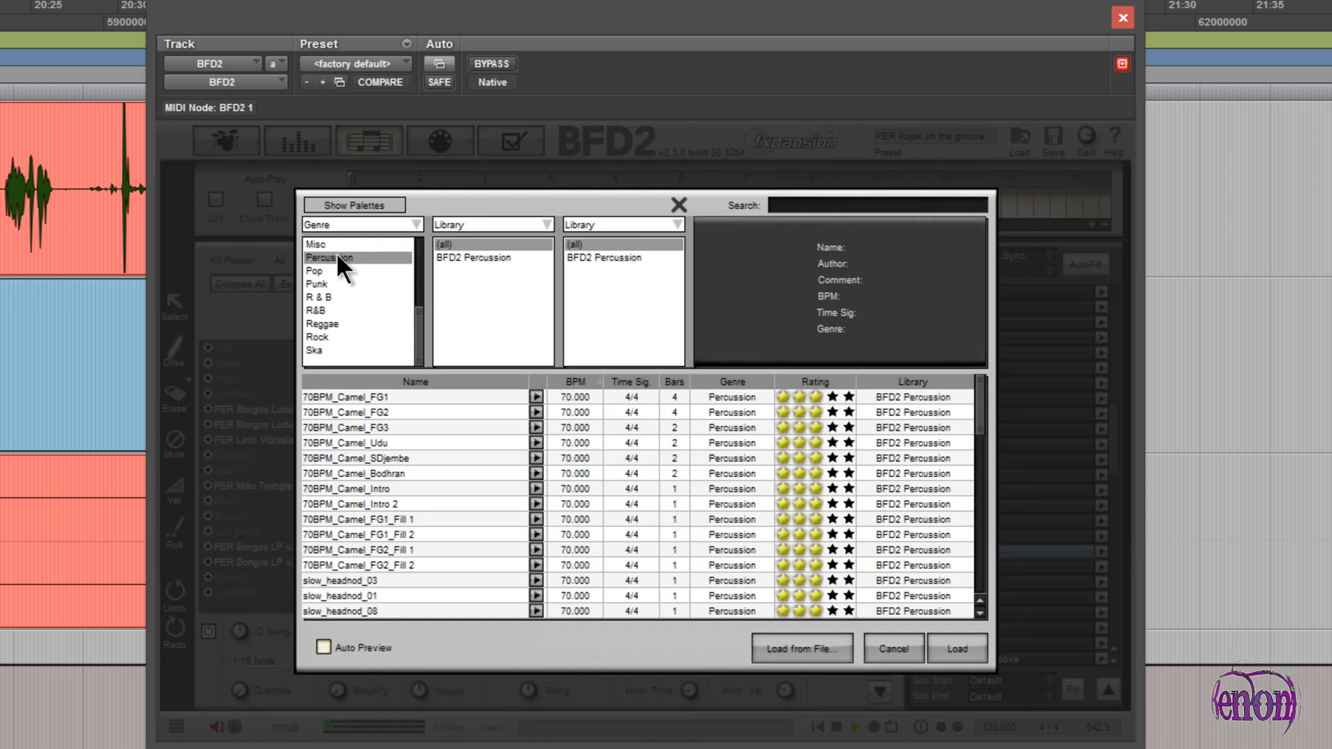
drag(983, 414, 884, 421)
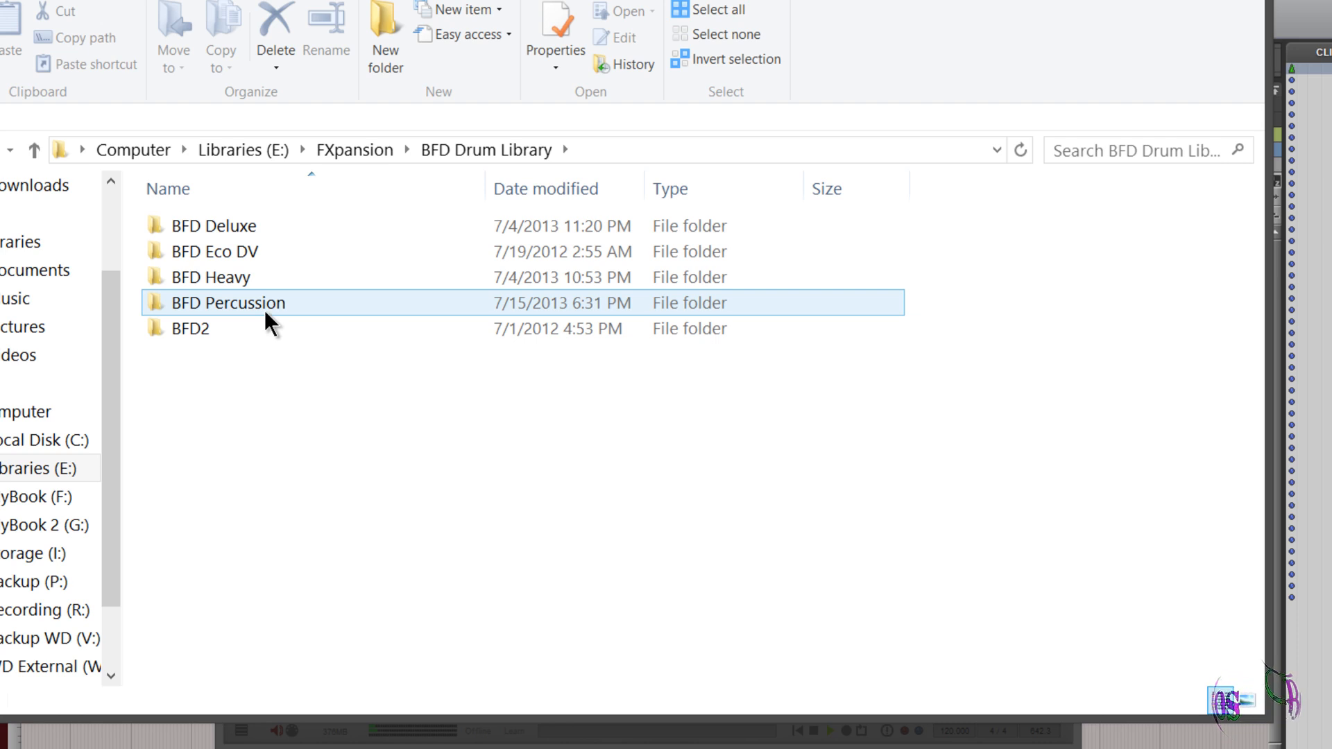
- Switch to File Explorer and examine the Grooves and Audio folders inside the BFD Percussion library folder
double_click(272, 309)
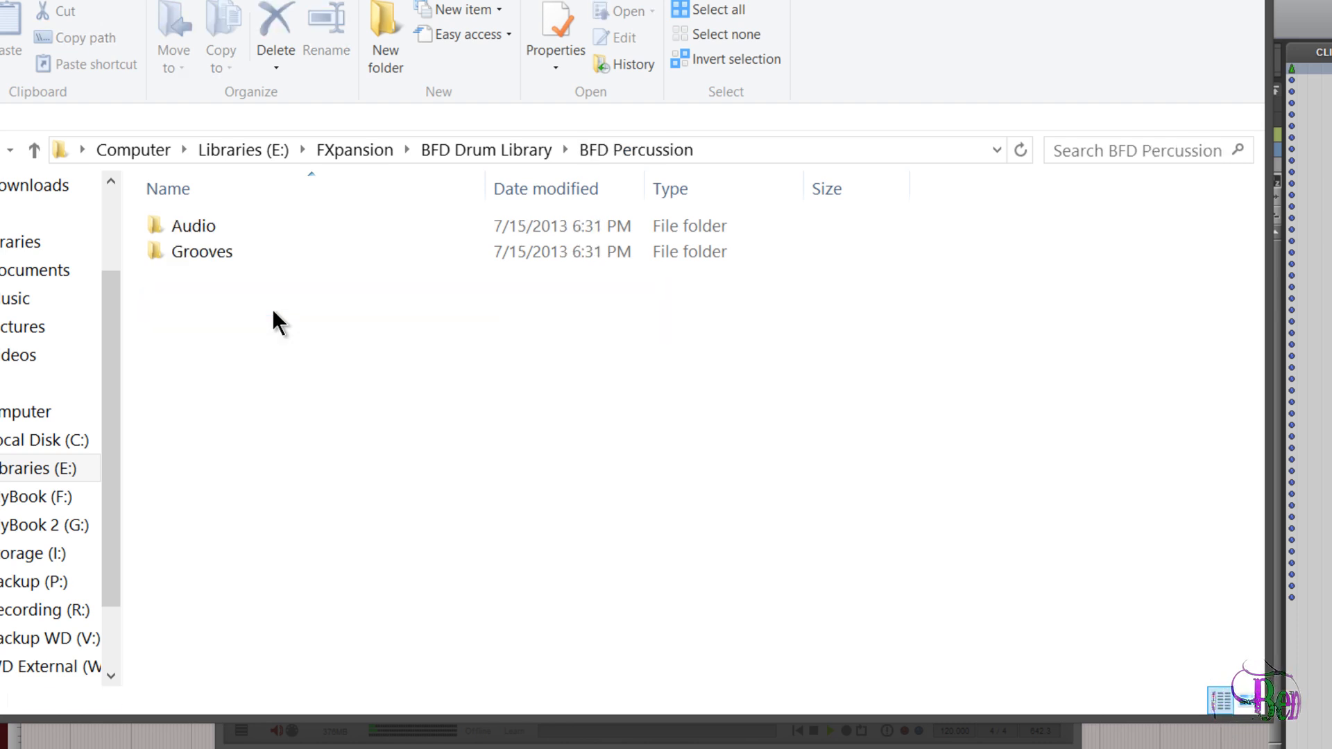
double_click(267, 256)
click(217, 232)
double_click(217, 233)
drag(1253, 249, 1248, 451)
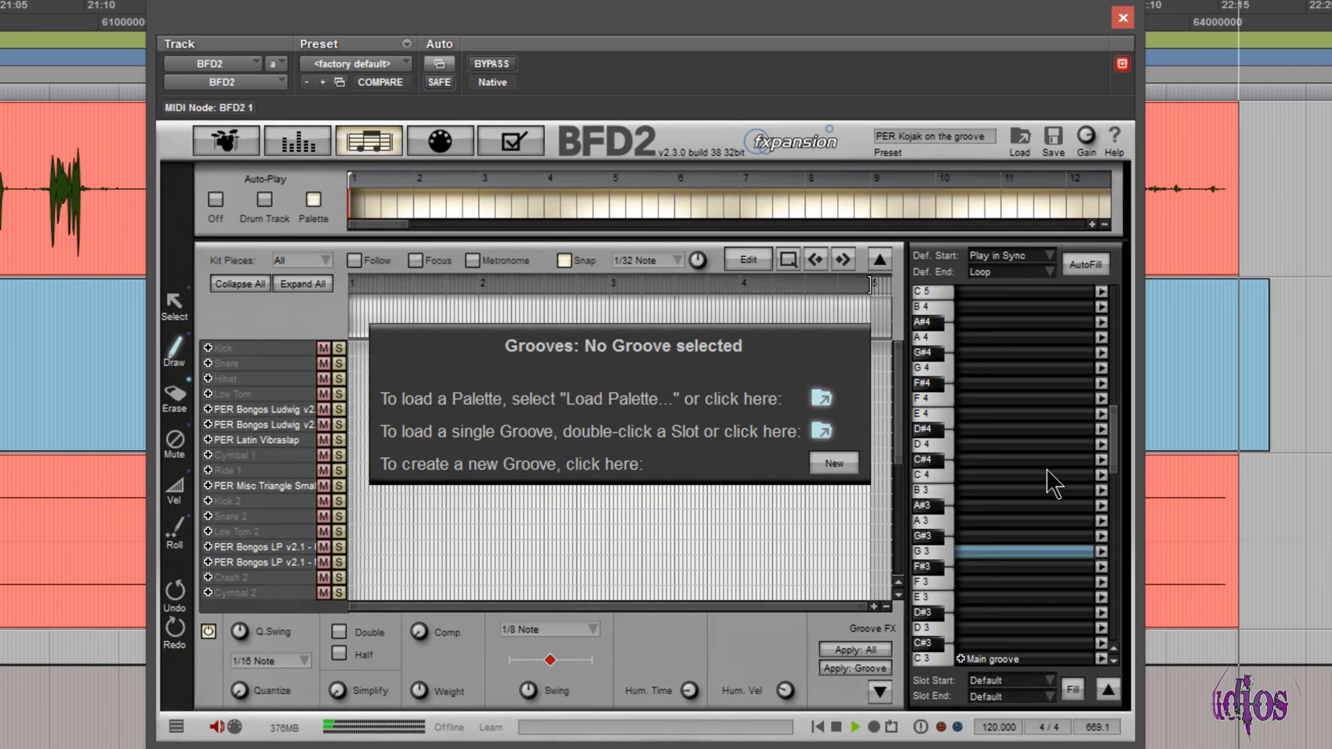
- Return to BFD2, play the Main groove of the Kojak preset while viewing its kit, and stop playback
double_click(1005, 586)
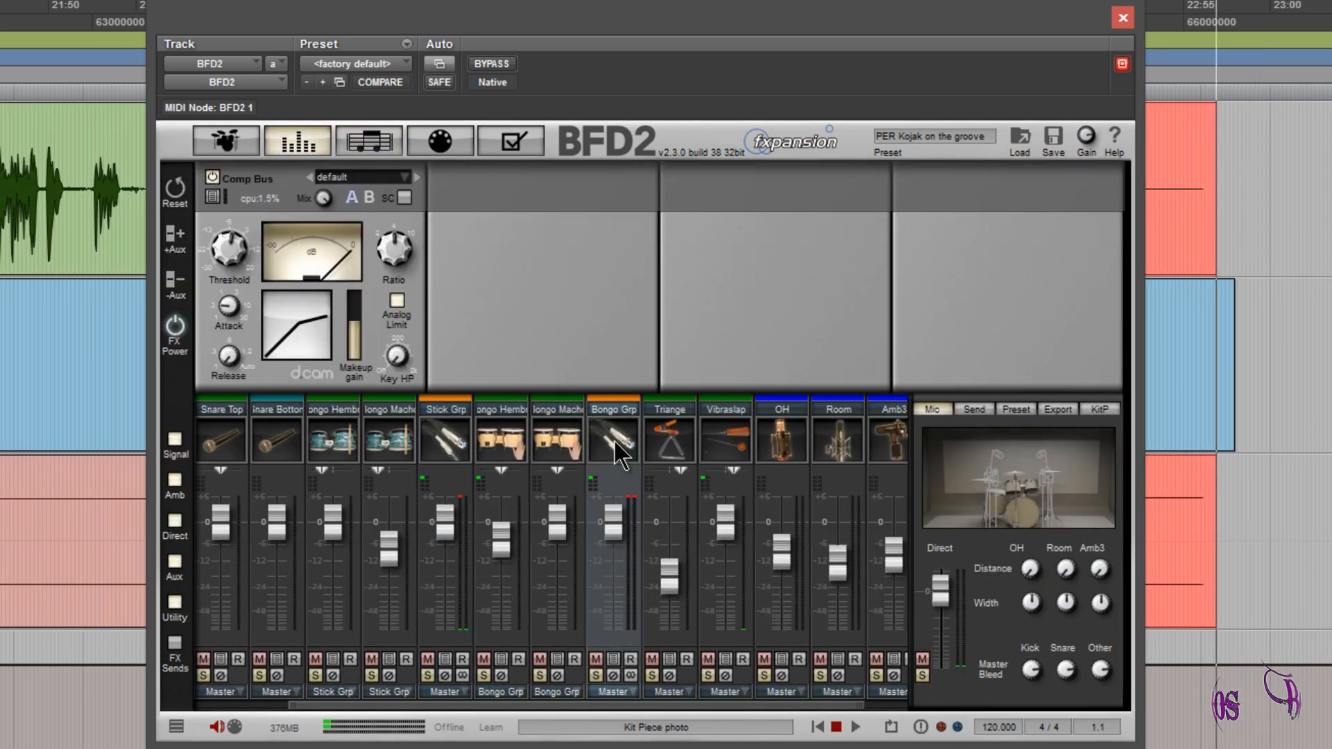
click(229, 146)
click(380, 147)
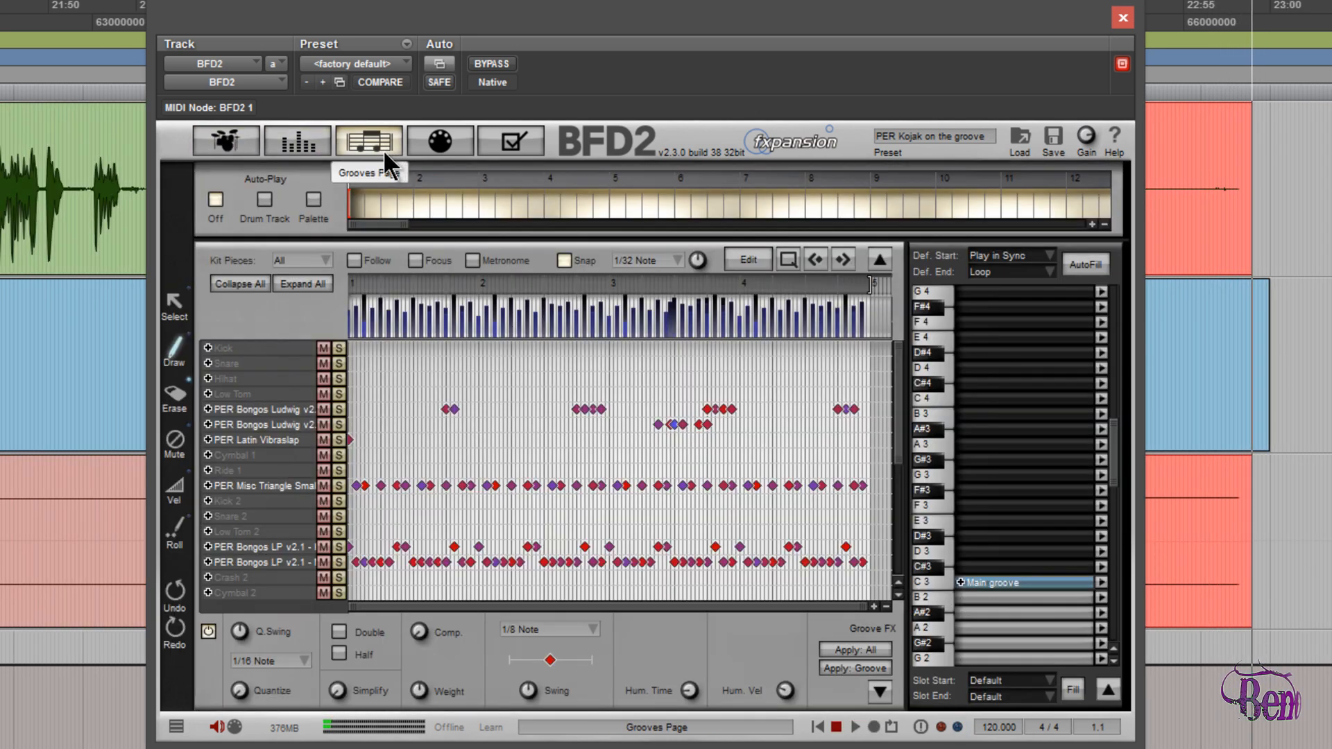
click(855, 726)
click(222, 143)
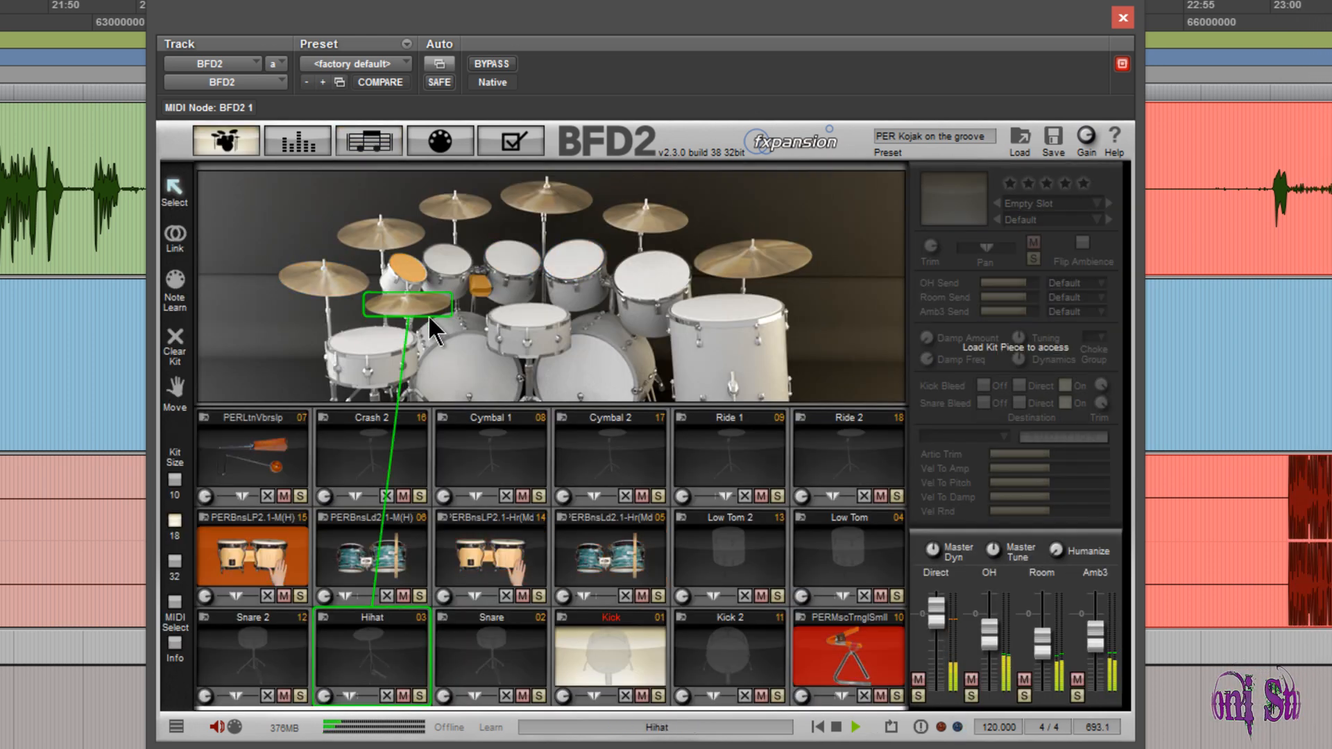
click(836, 727)
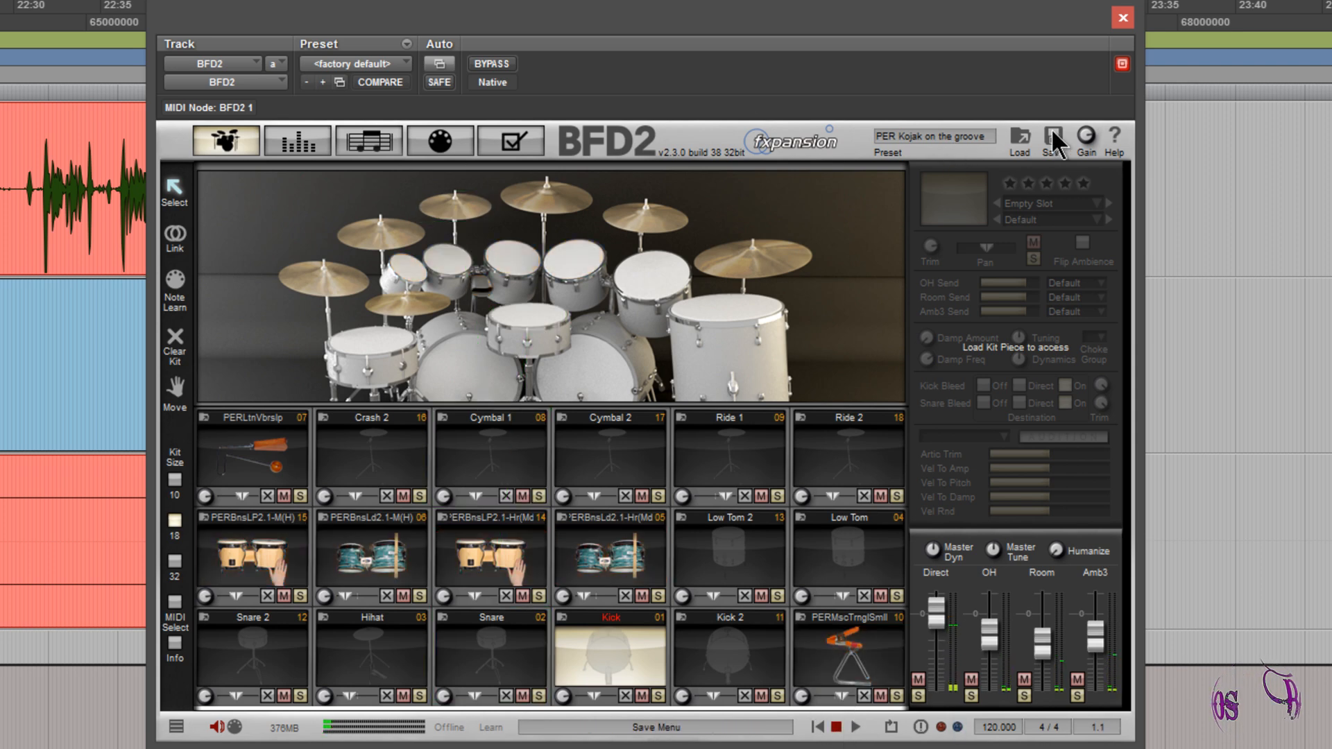
- Load the BFD2 preset PER Trio de Janiero
click(1021, 139)
click(1026, 168)
drag(776, 491, 776, 582)
click(687, 426)
click(963, 679)
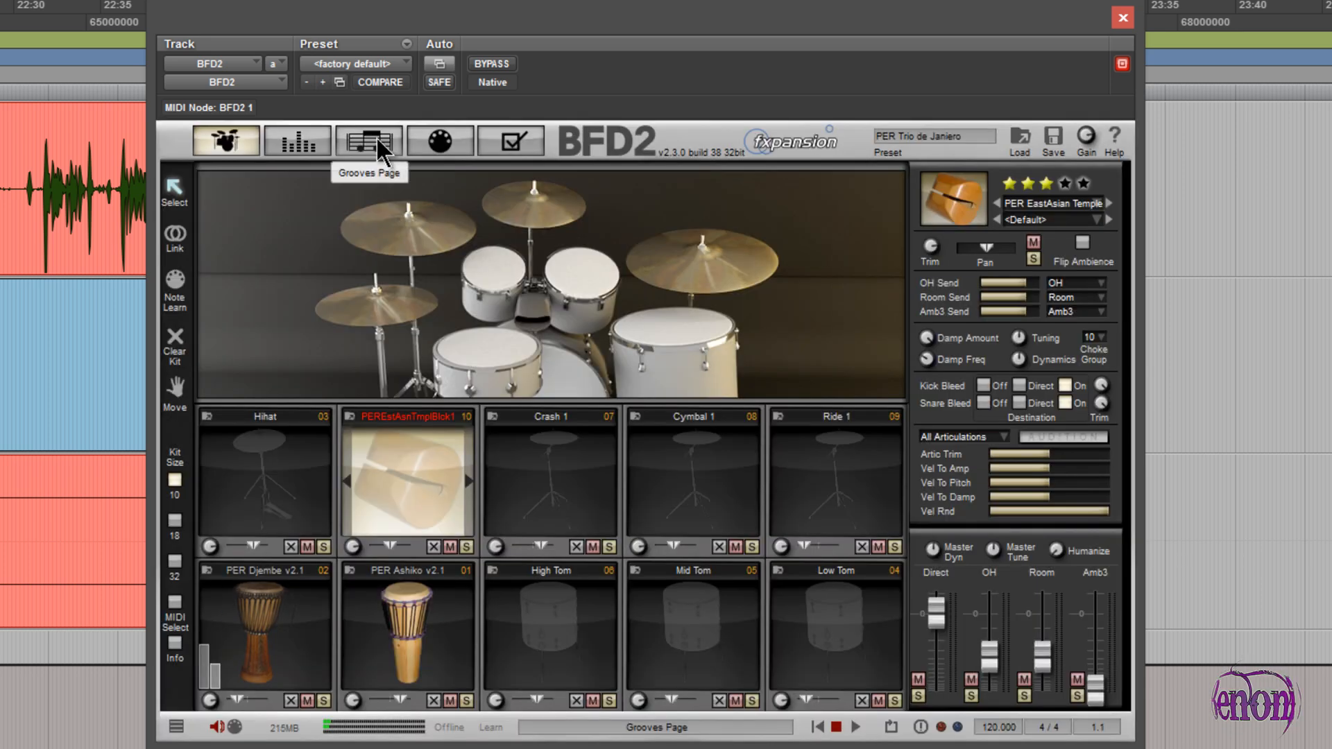
- Play the Main Groove of the PER Trio de Janiero preset, watch its kit, and stop playback
click(376, 139)
scroll(1123, 441, down, 2)
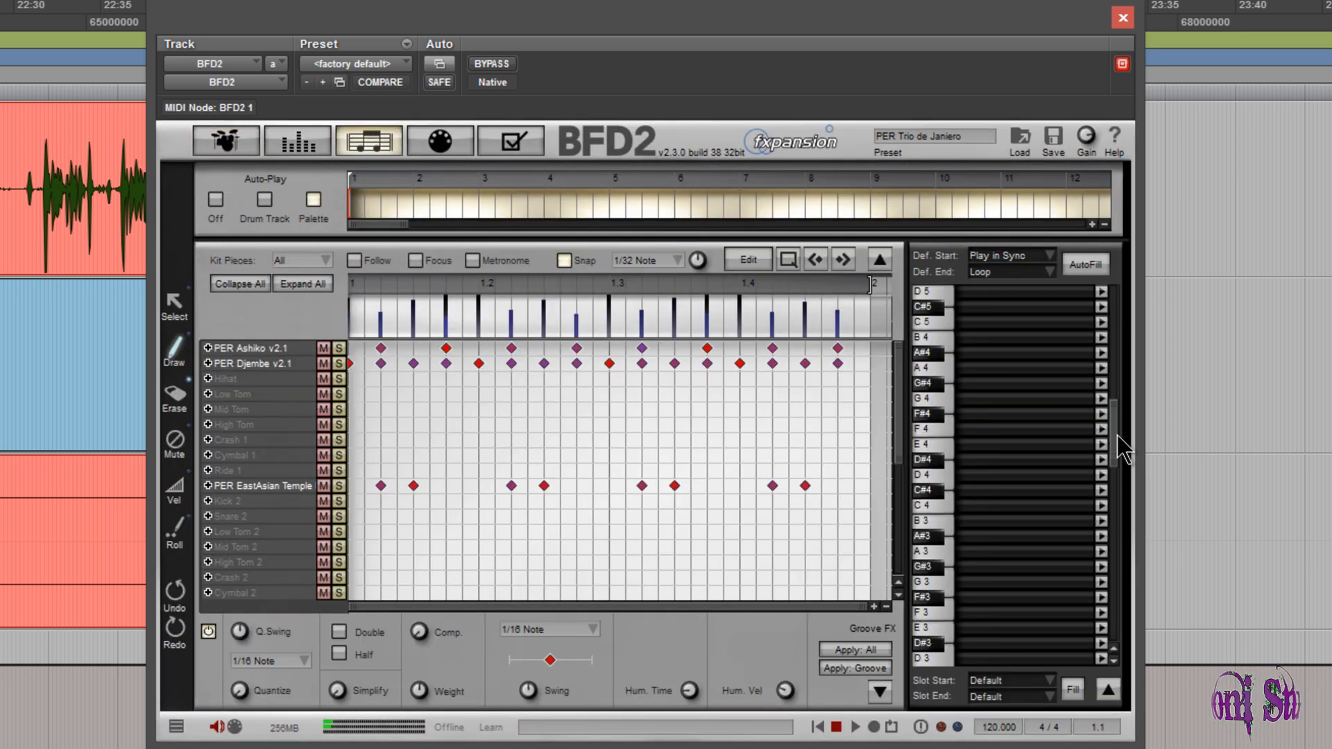
scroll(1123, 440, down, 8)
click(855, 727)
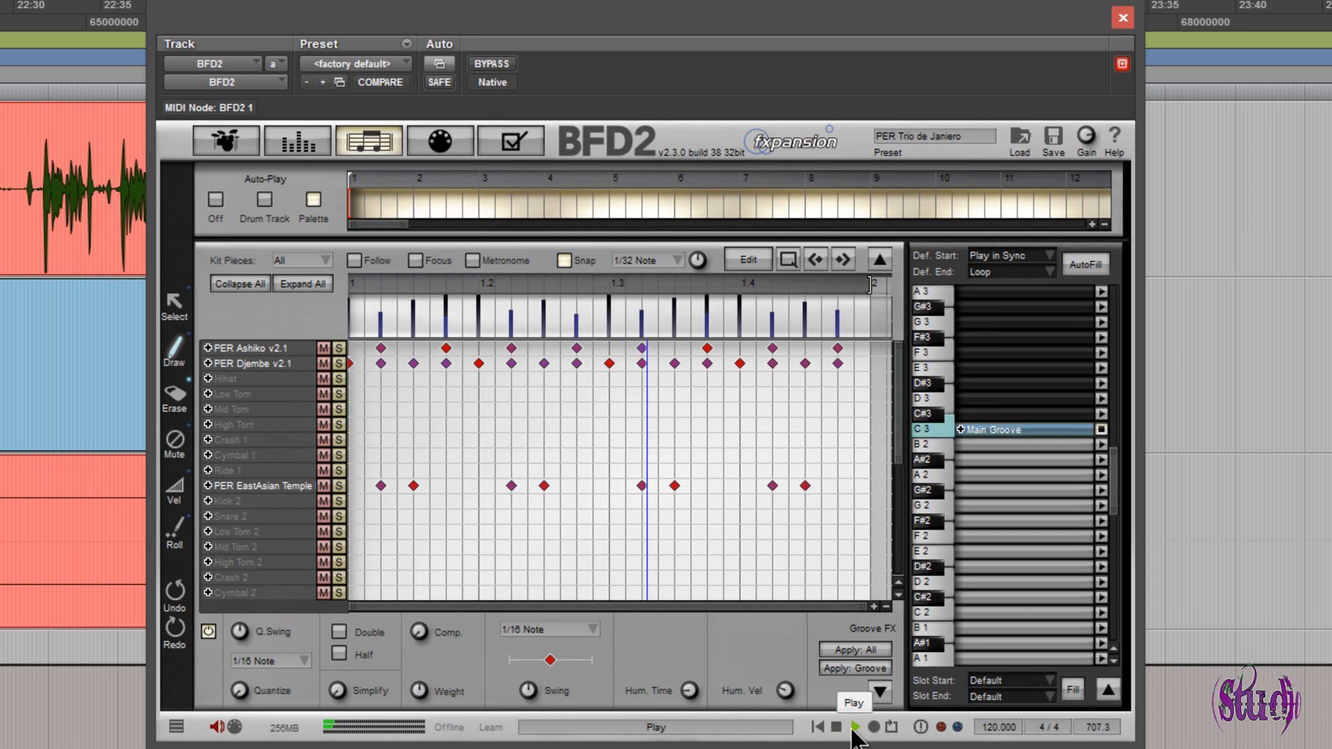
click(226, 141)
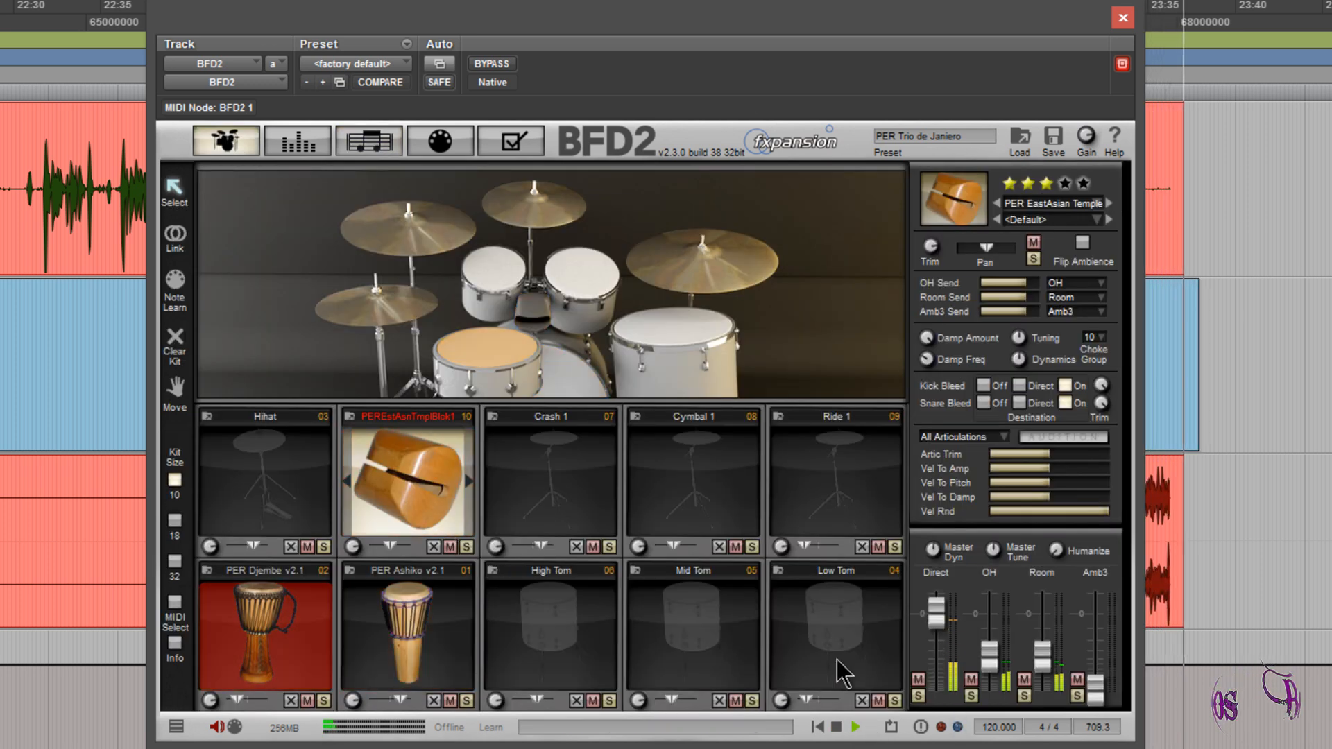
click(836, 726)
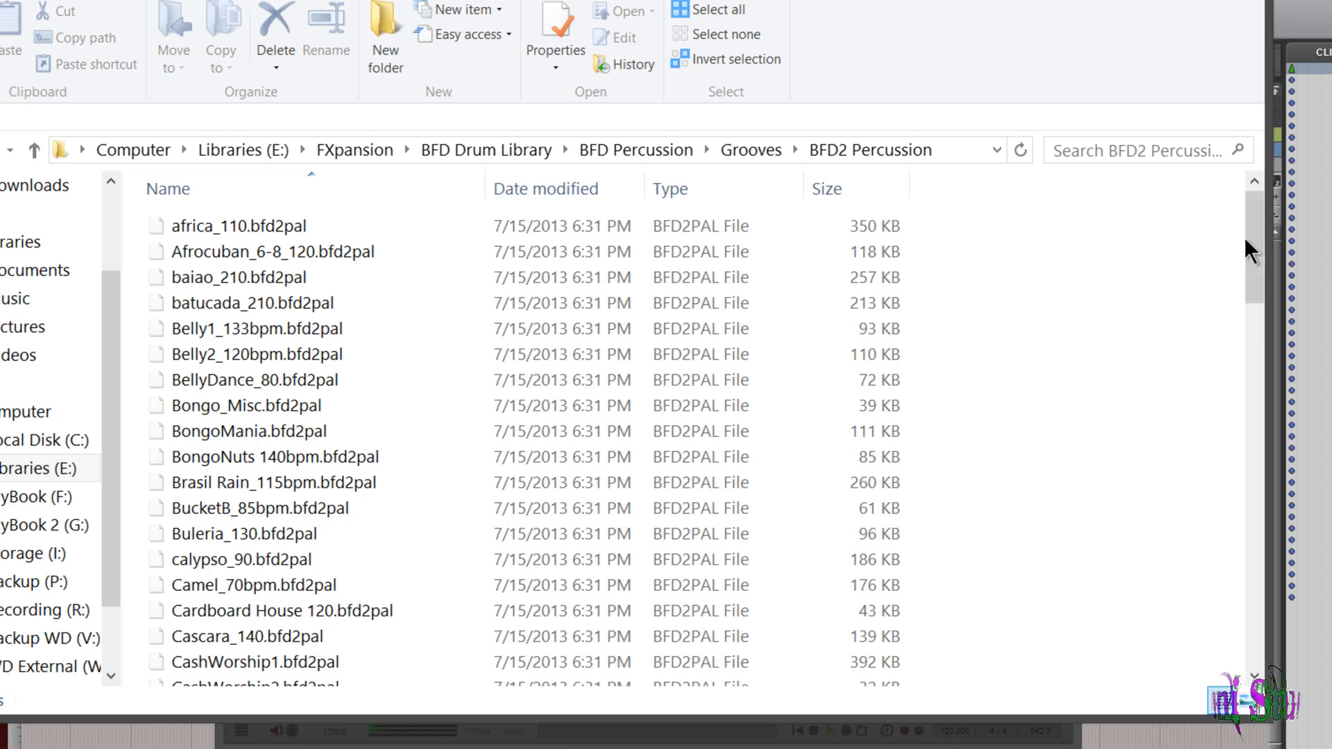
- Look through the BFD2 Percussion grooves folder and load the PER Kitchen Slink kit in BFD2
scroll(1243, 292, down, 15)
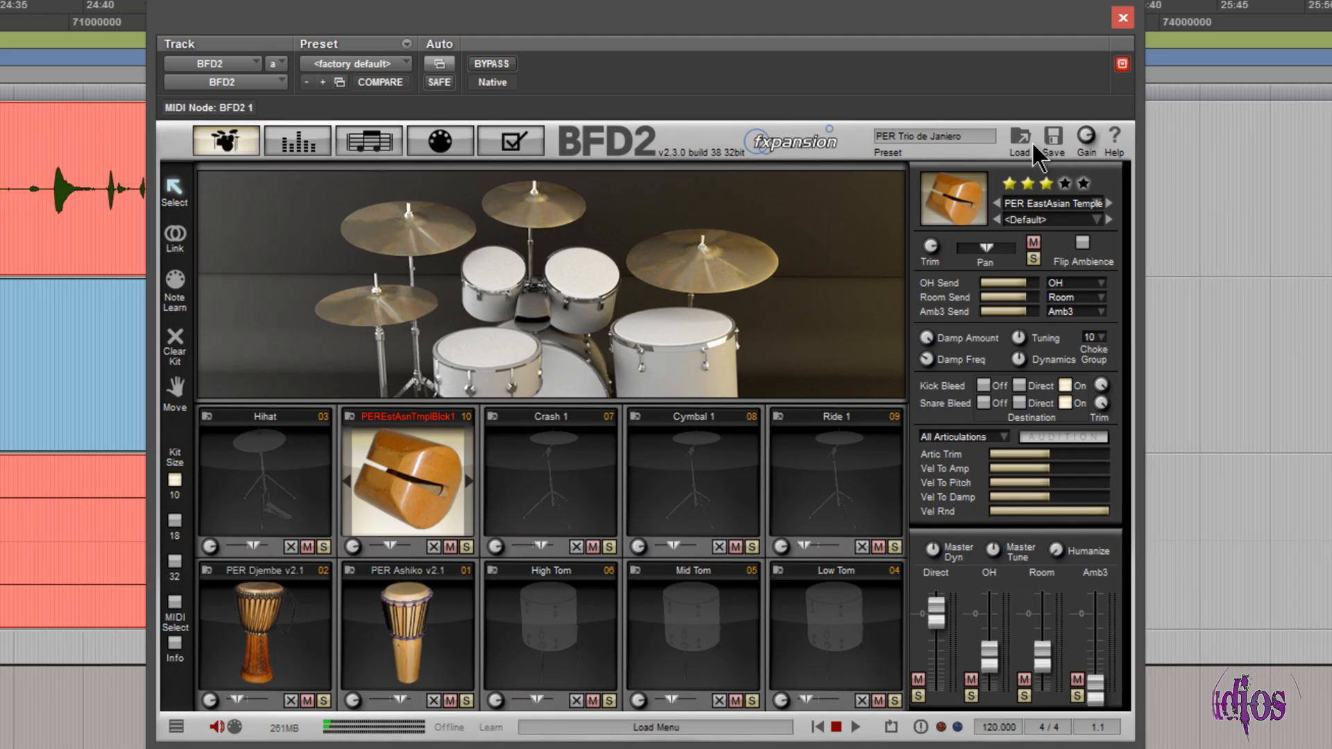
click(1018, 137)
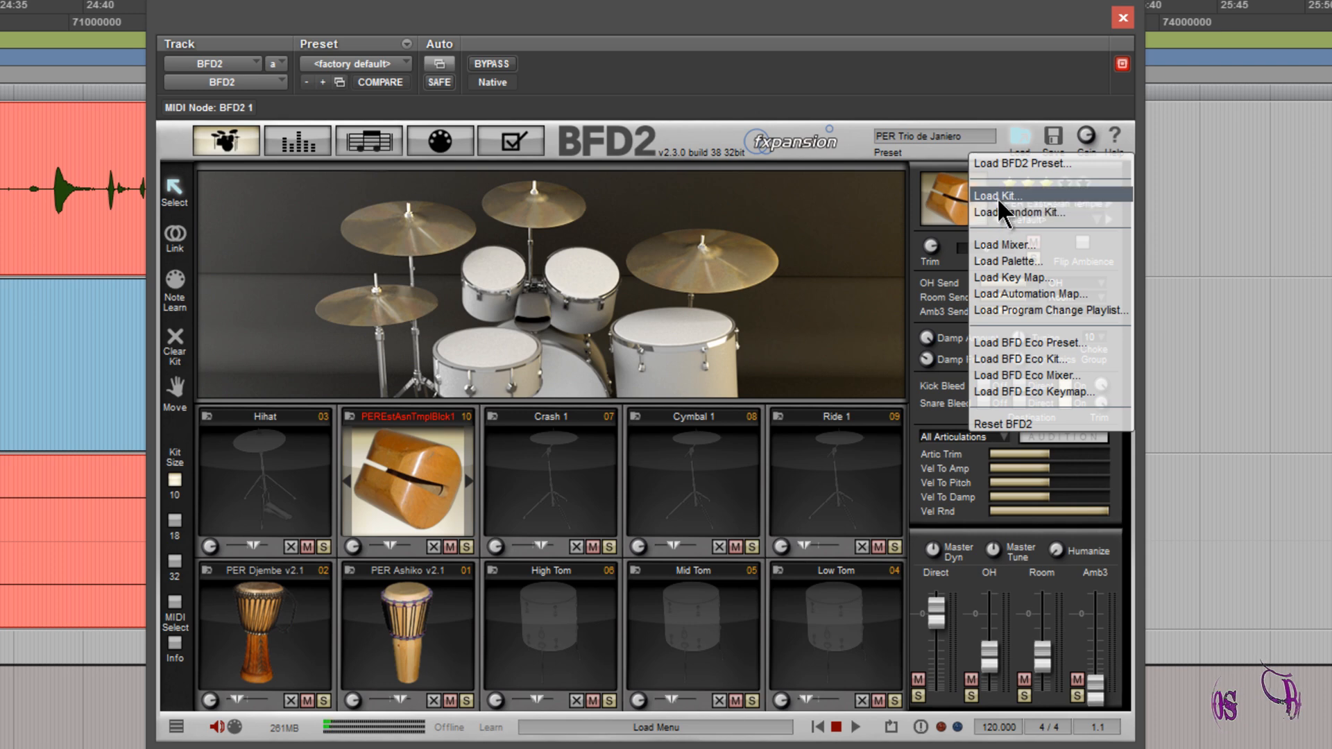
click(997, 197)
drag(777, 244, 771, 528)
click(666, 347)
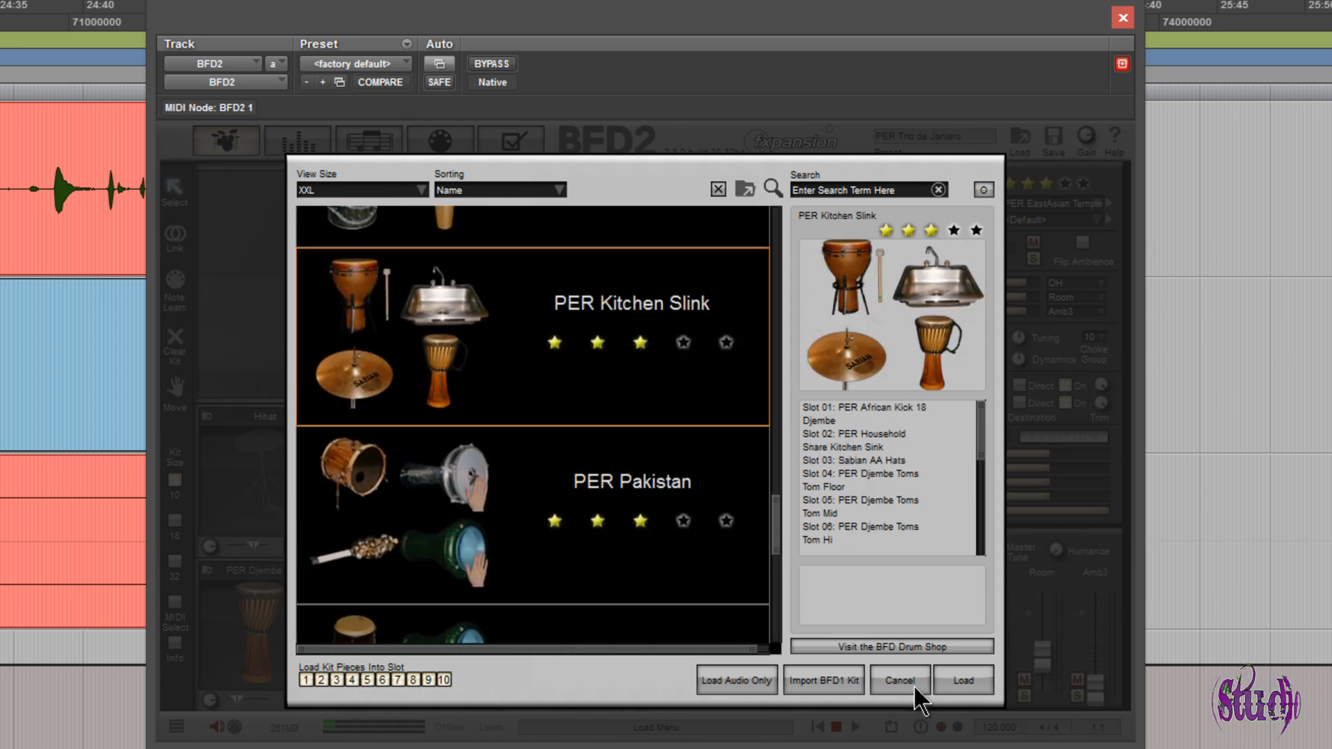
click(963, 680)
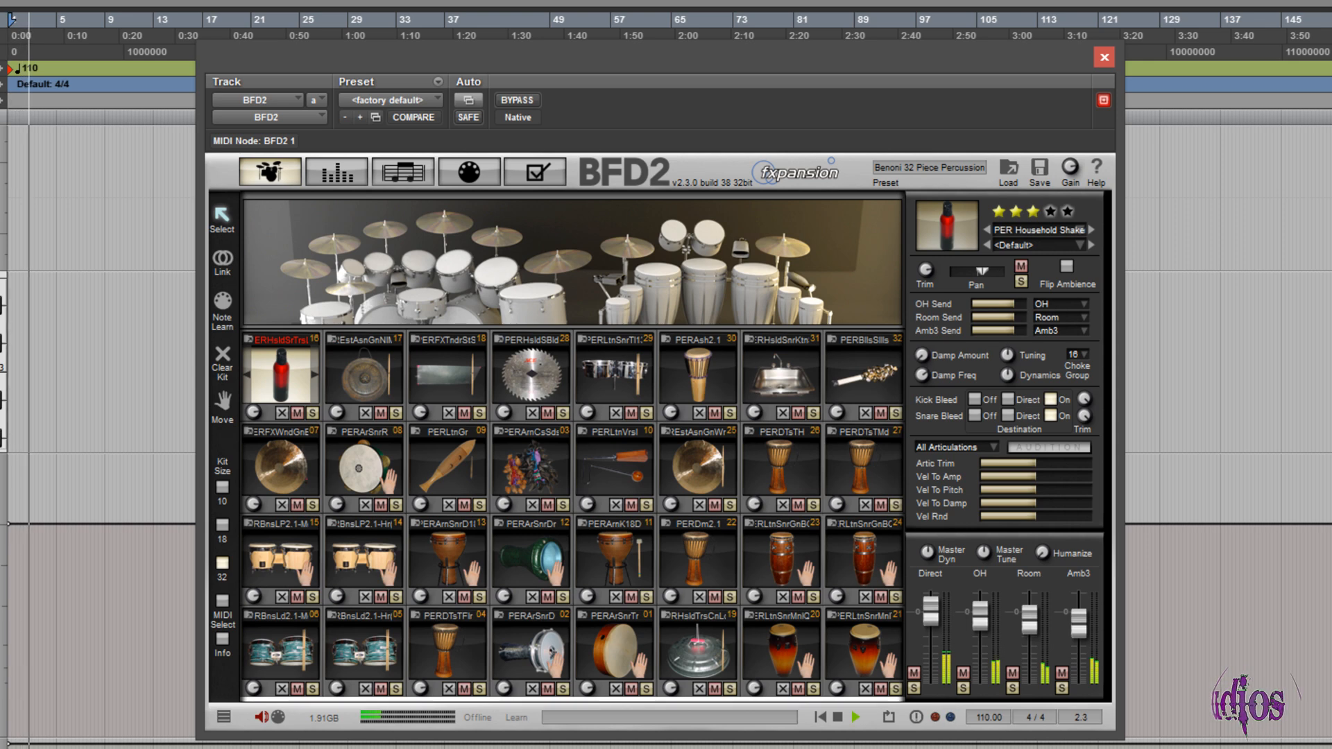
- Select the PER Latin Snare Meinl drum in slot 21 and switch the mixer from FX/sends to the regular channel view
click(857, 648)
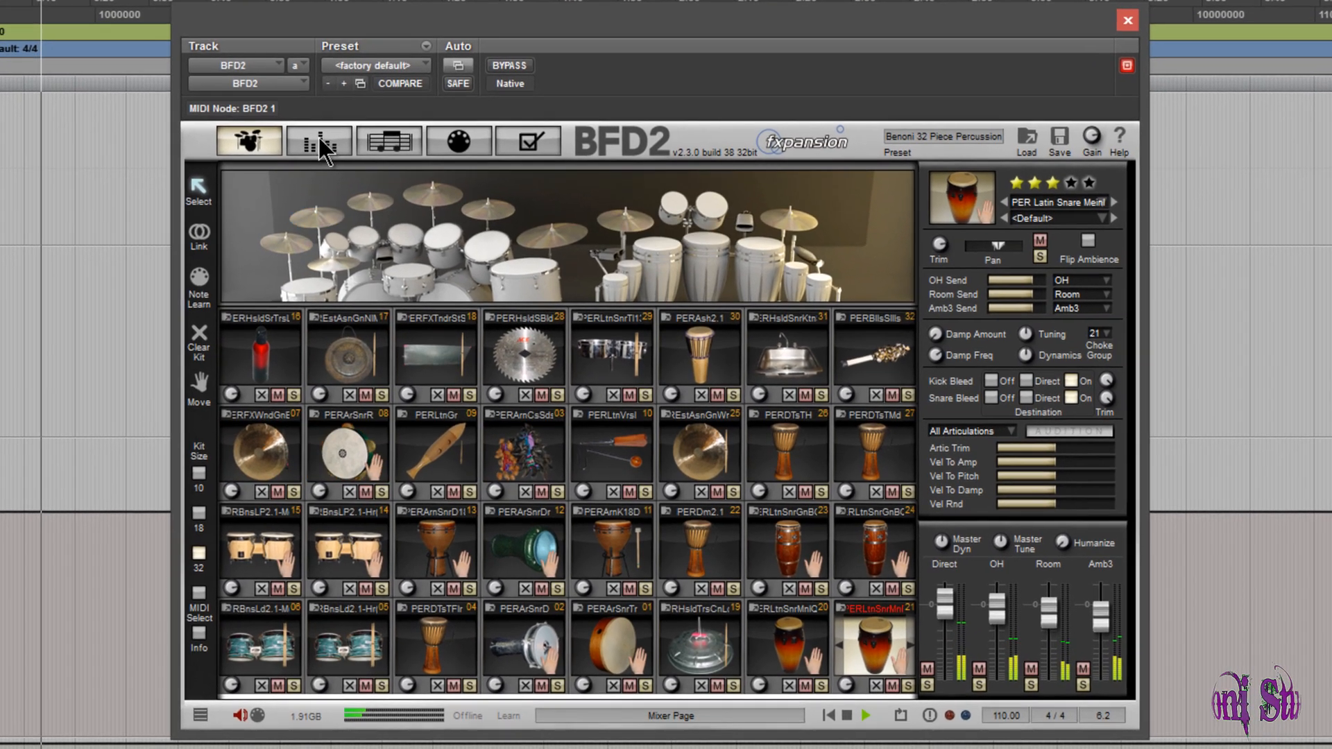
click(334, 167)
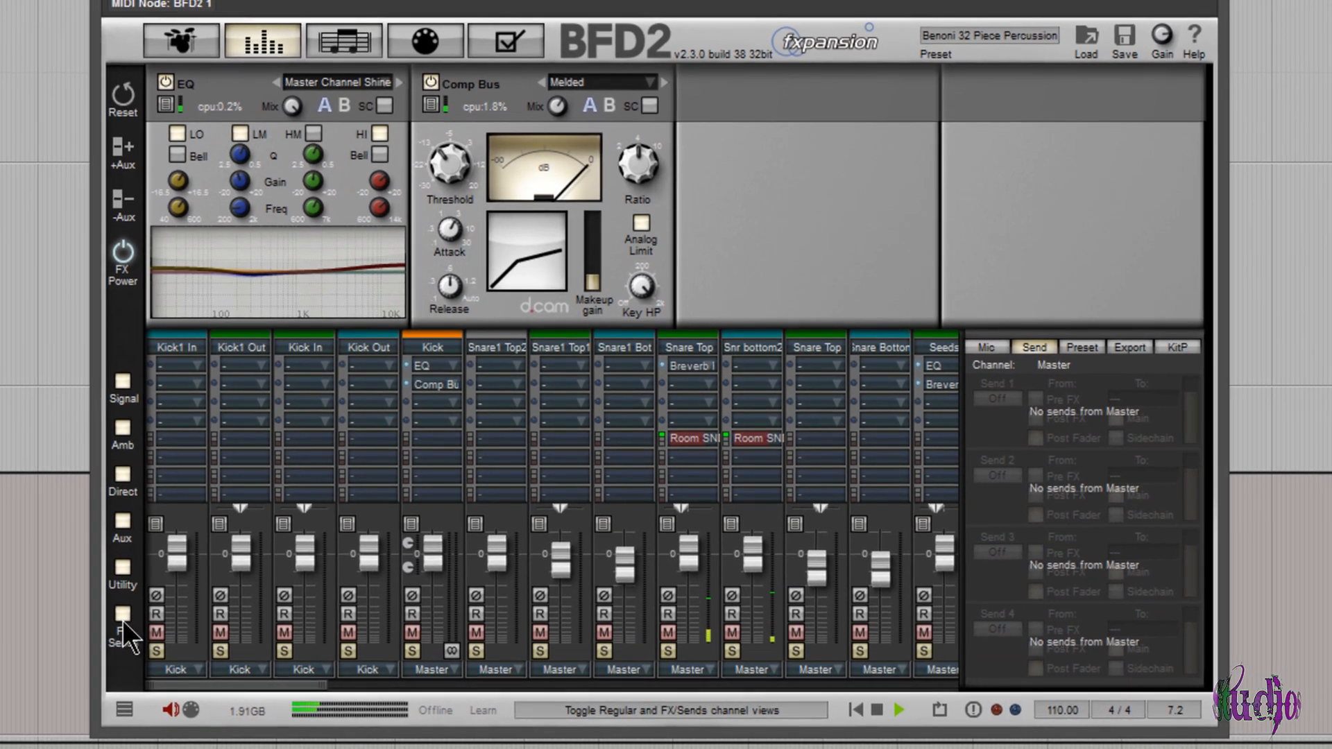
click(162, 624)
- Examine the drum track grooves, kit pieces and mixer channels of the Benoni 32 Piece Percussion preset during playback
click(325, 29)
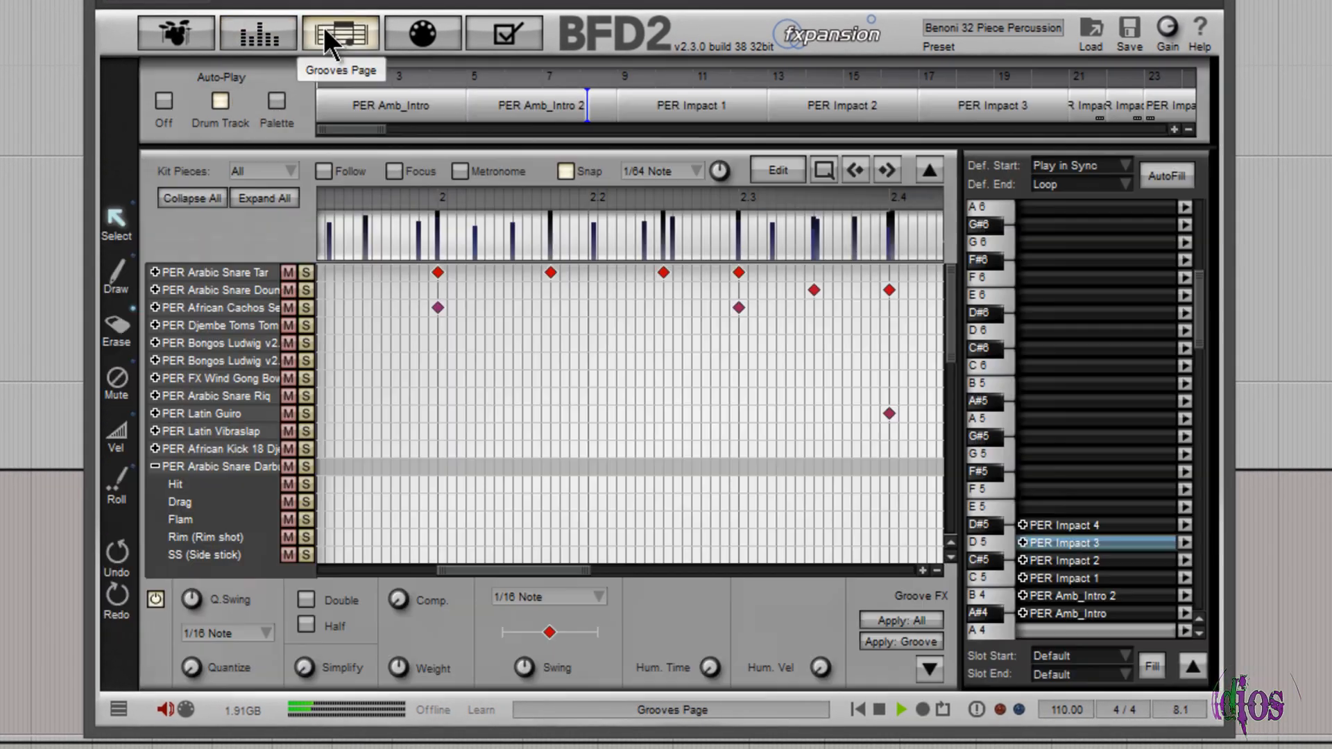
click(177, 36)
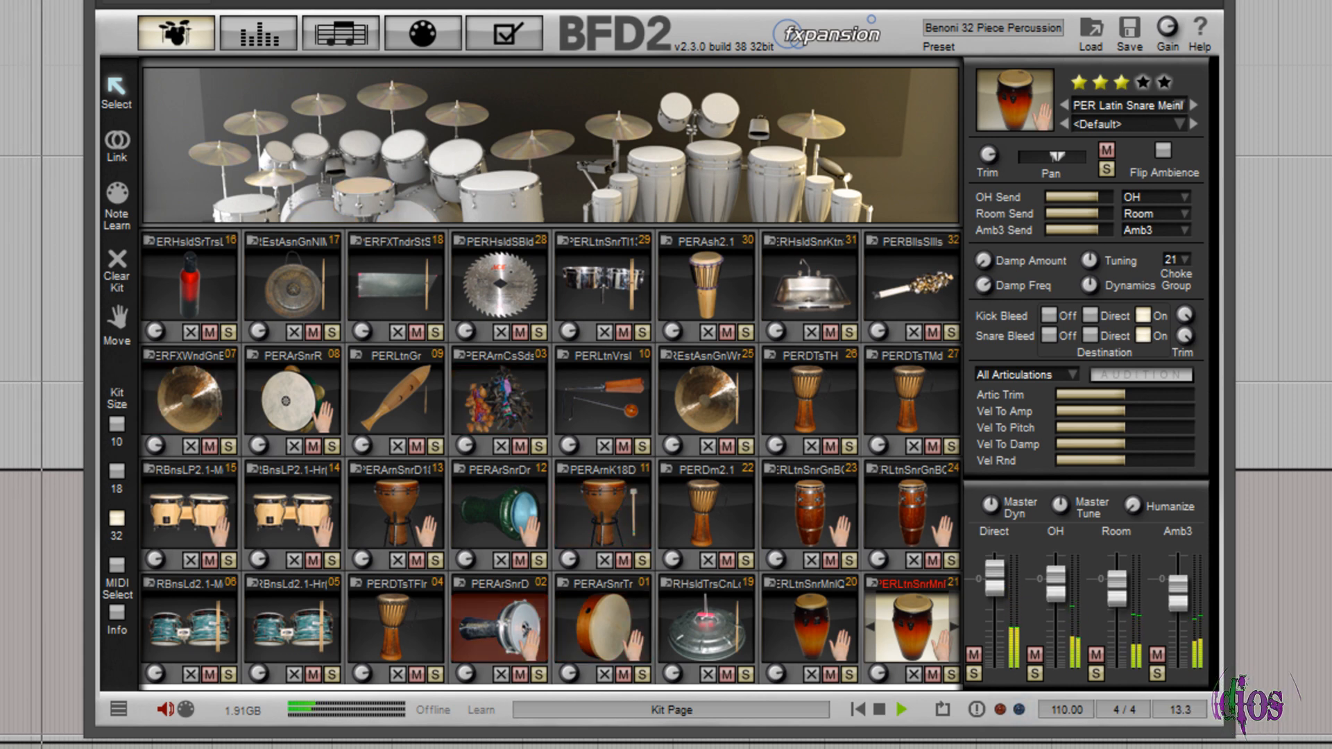
click(261, 35)
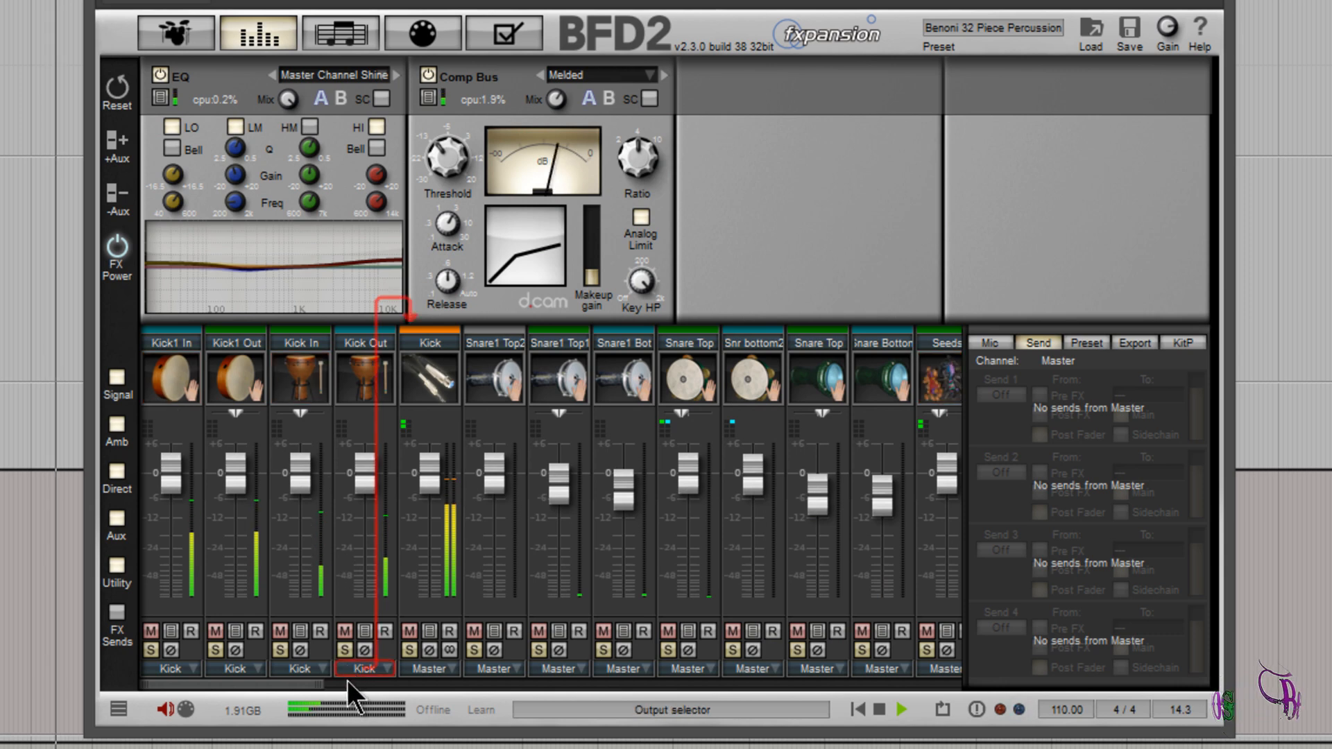
drag(308, 683, 560, 679)
click(182, 32)
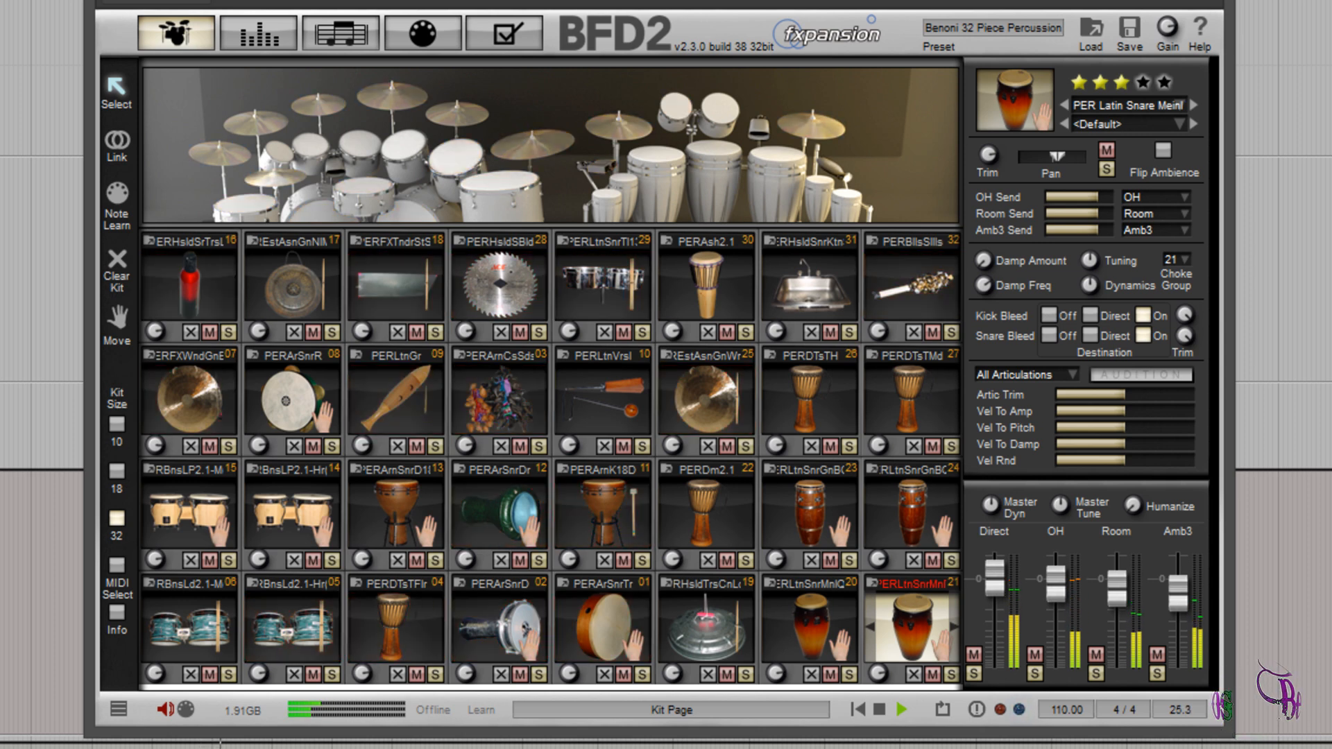
- Turn on Follow for the drum track grooves and view the kit's key mapping
click(360, 21)
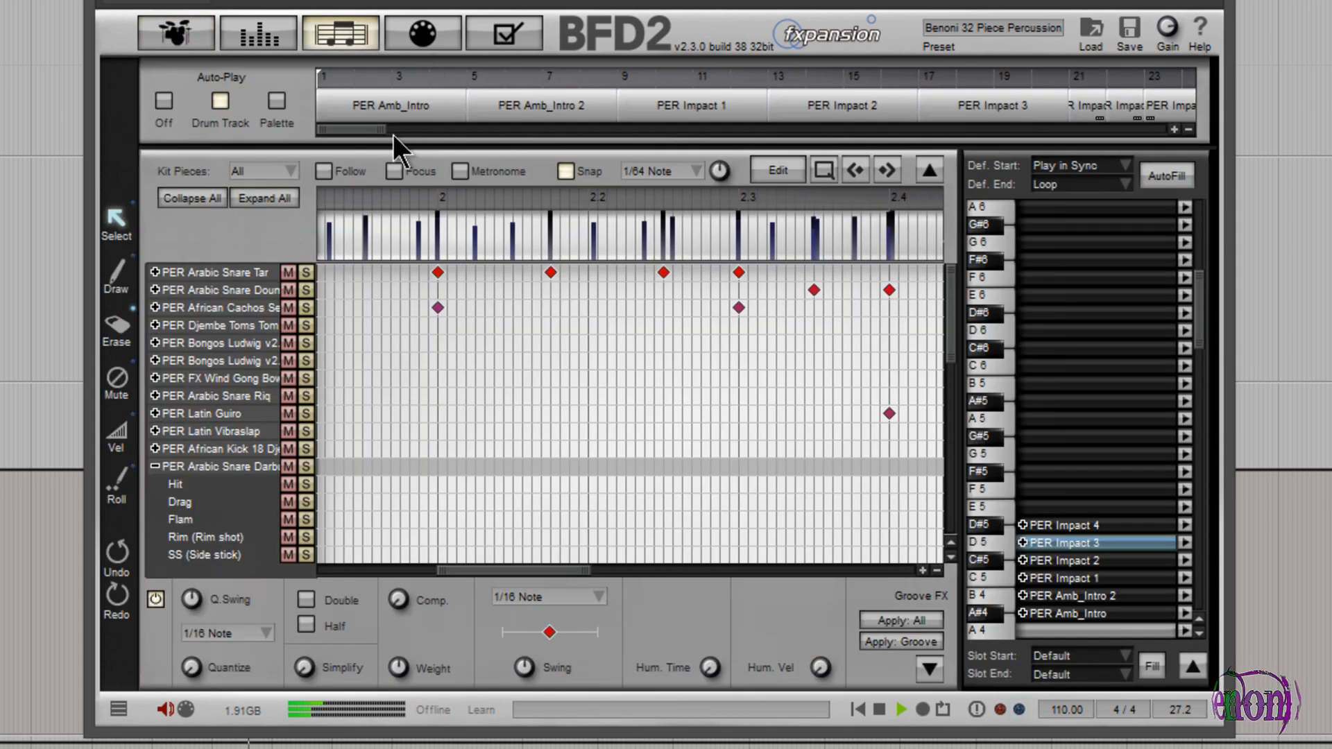
click(323, 170)
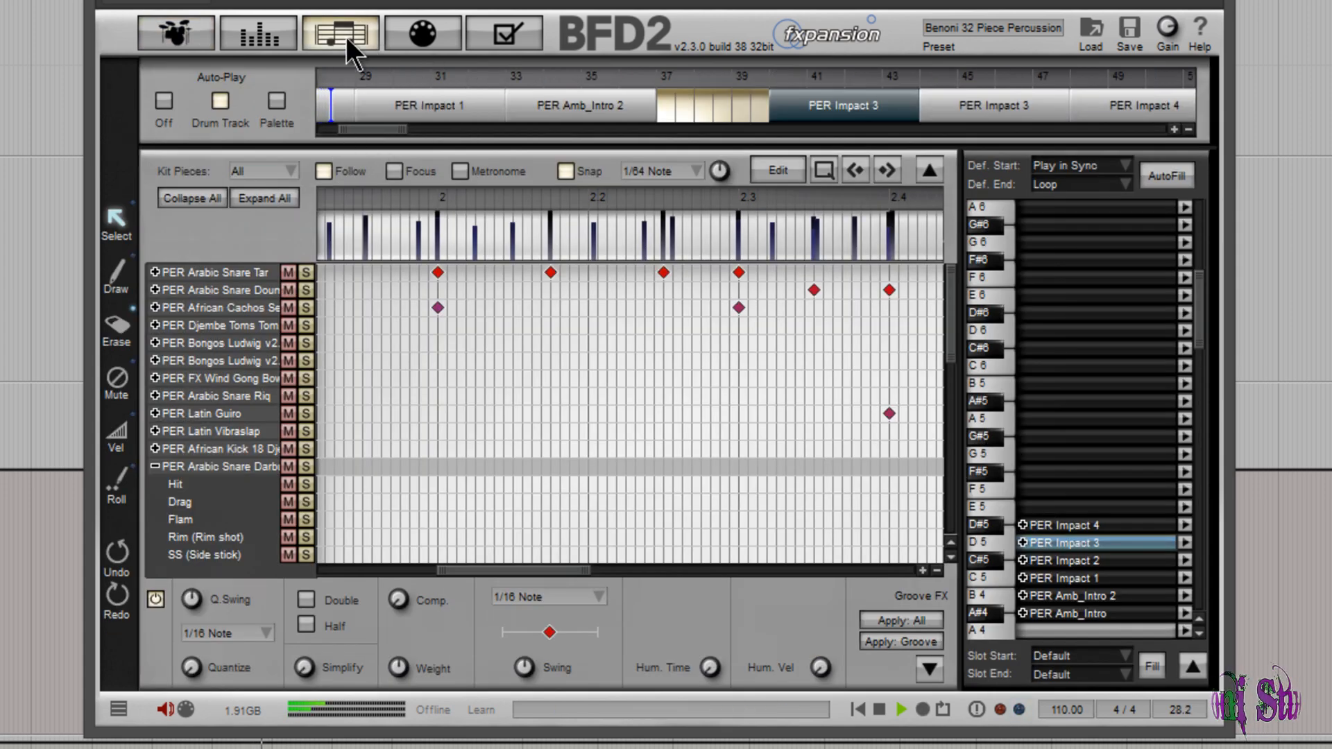
click(394, 25)
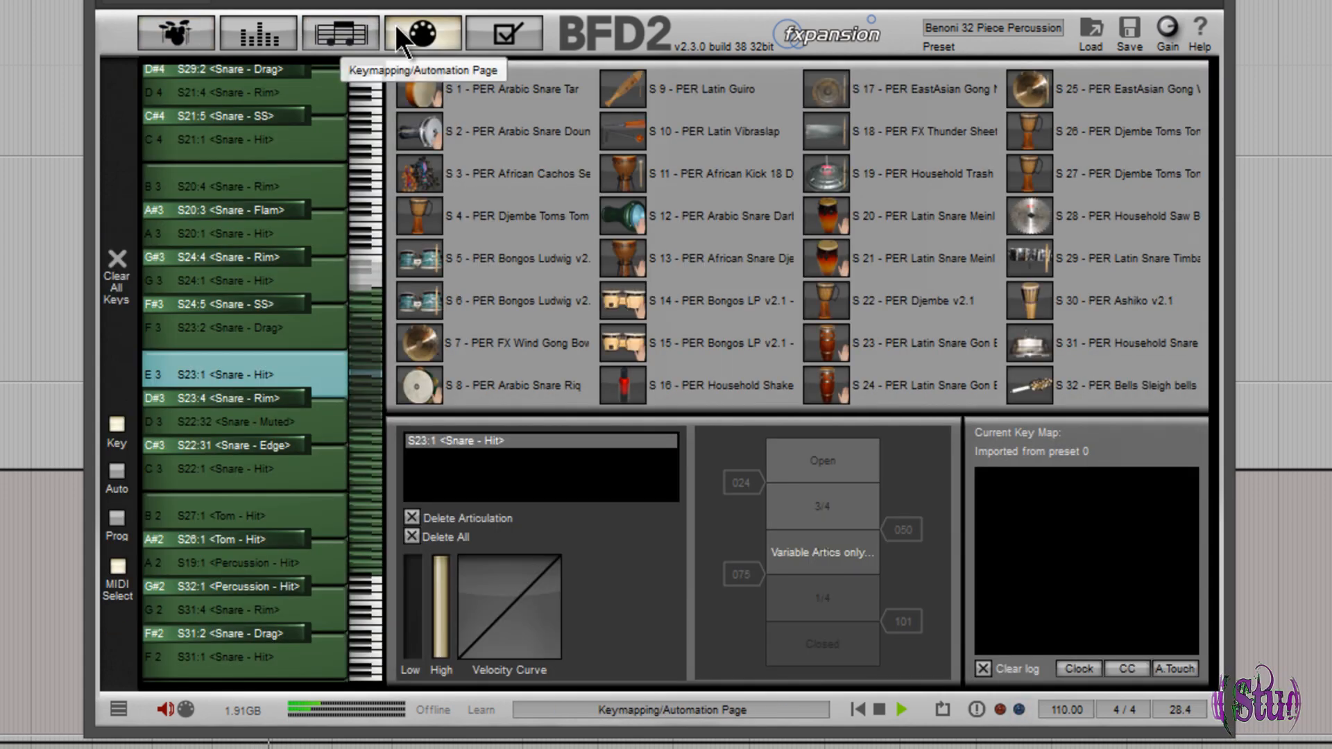
- Examine the remaining percussion channels in the mixer and return to the kit view
click(235, 27)
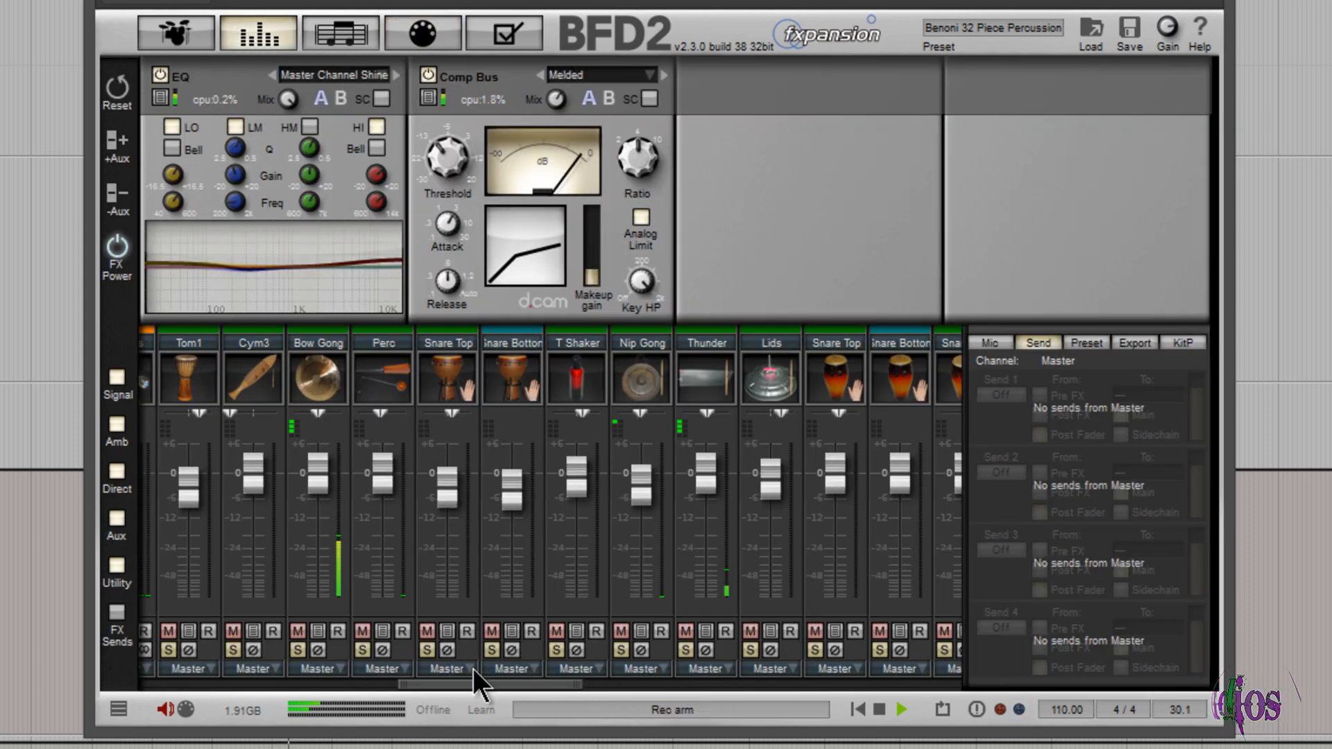
drag(468, 682, 881, 688)
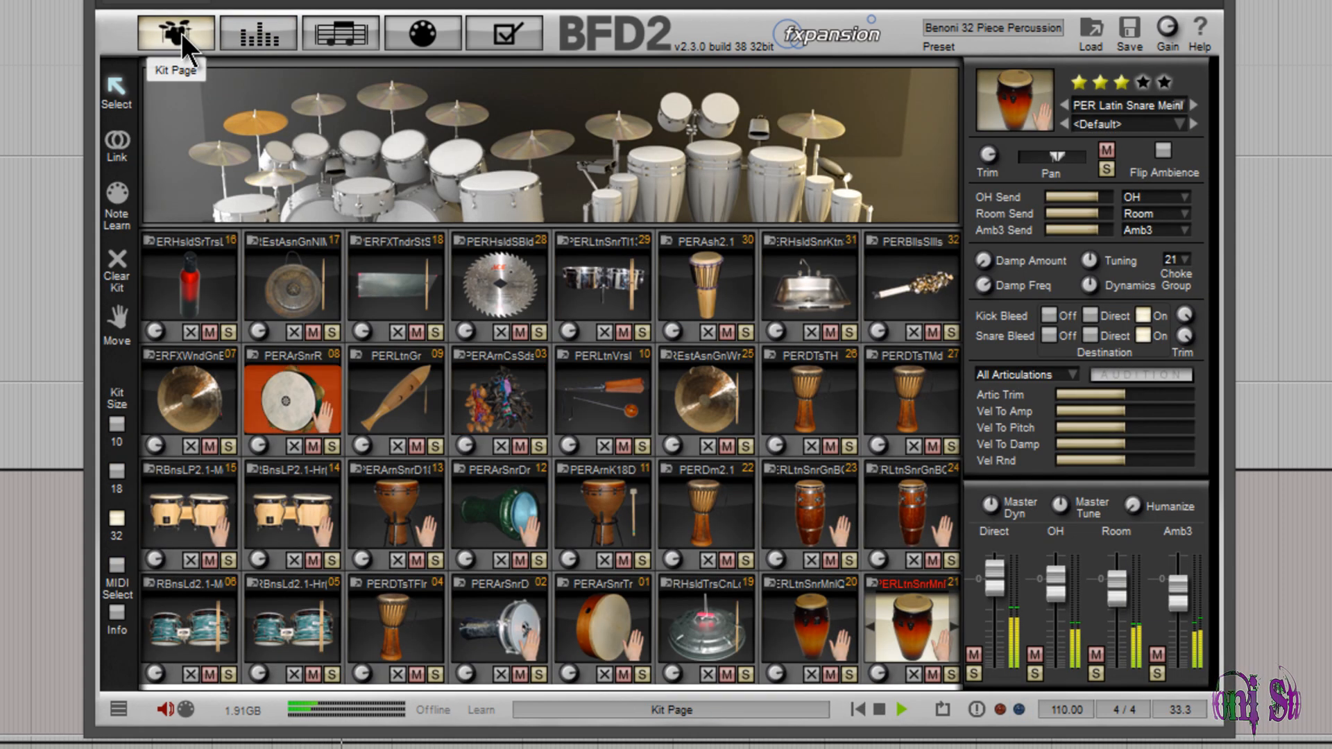
click(182, 33)
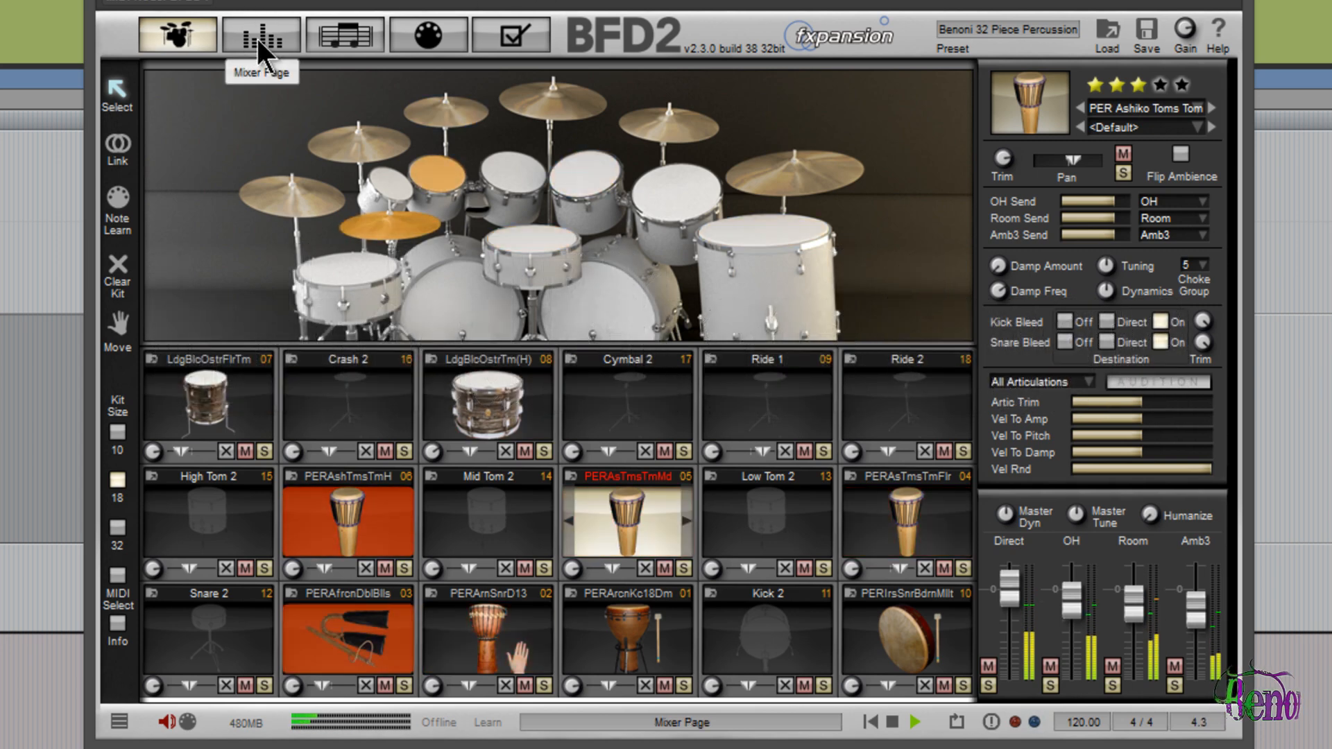
- View the 120bpm Djembe grooves on the drum track and return to the 18-piece kit
click(352, 41)
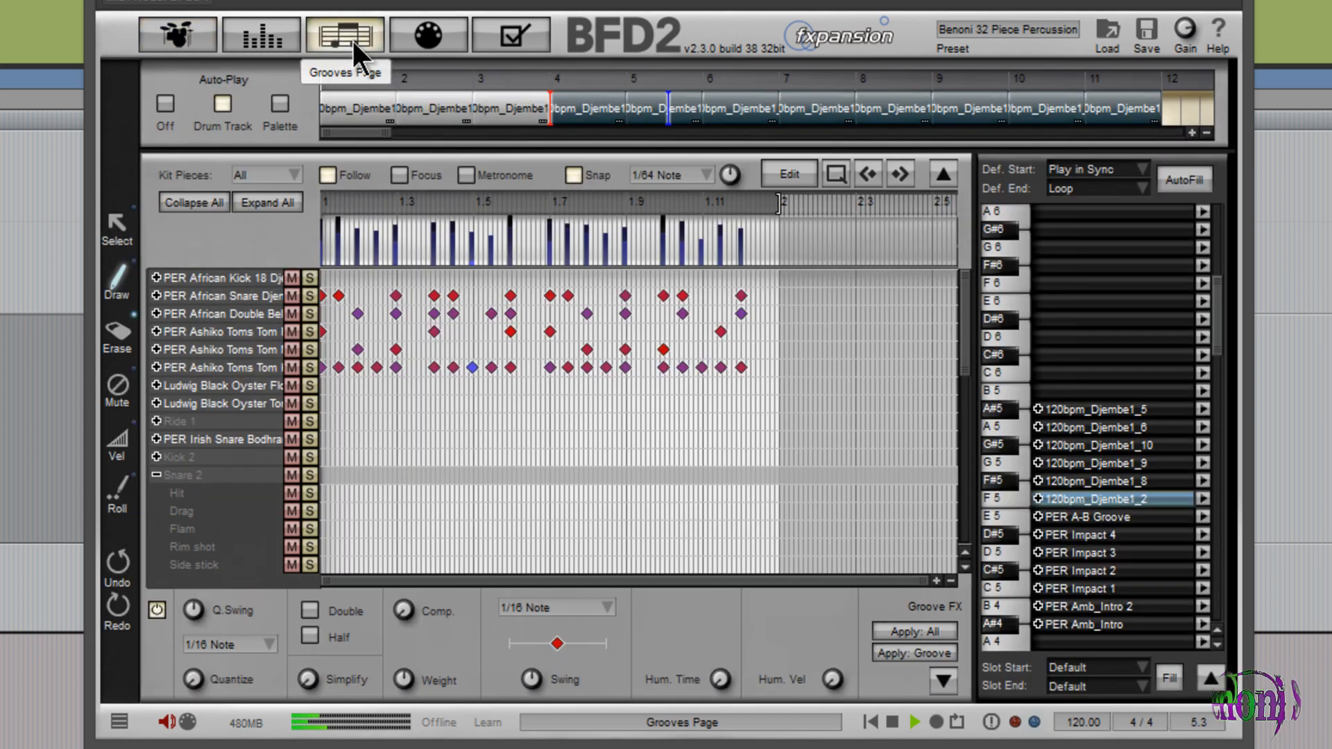
click(194, 35)
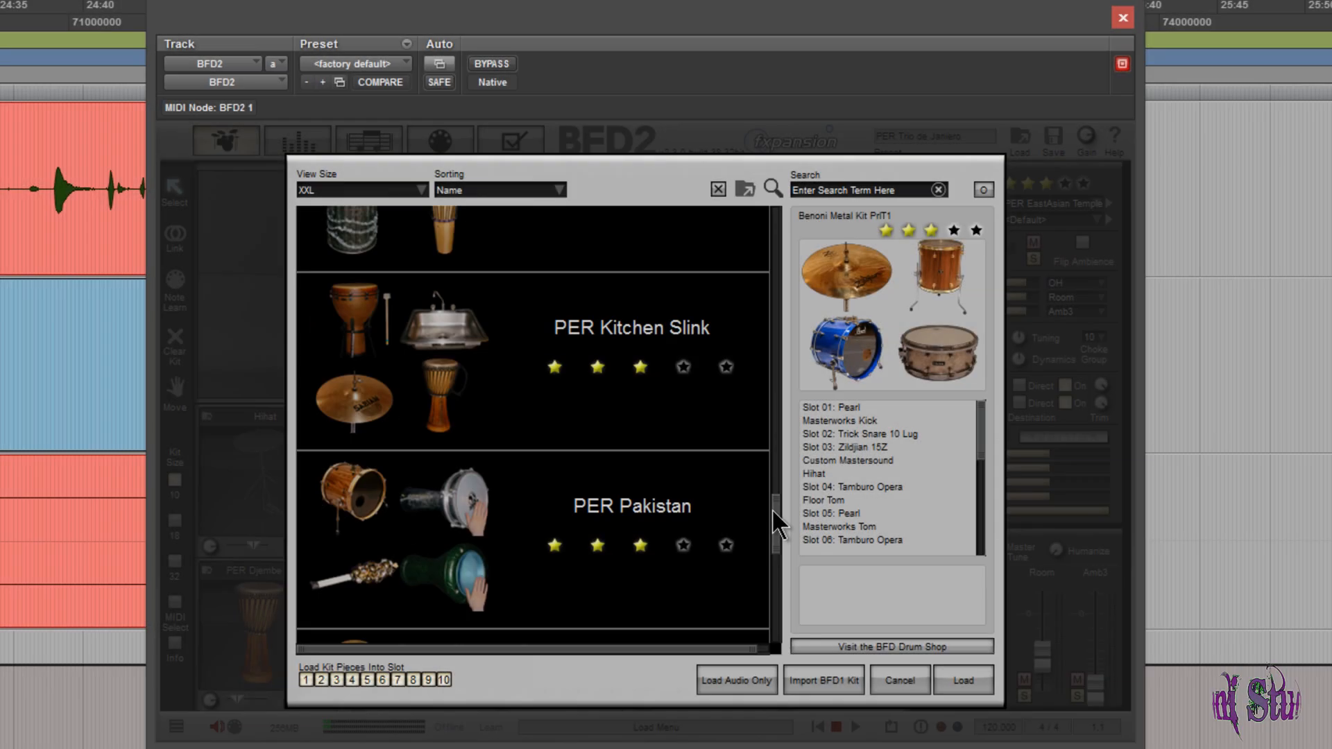
- Browse the percussion kits and the kit pieces filtered by PER, selecting PER Djembe Toms Tom Mid
scroll(775, 531, up, 2)
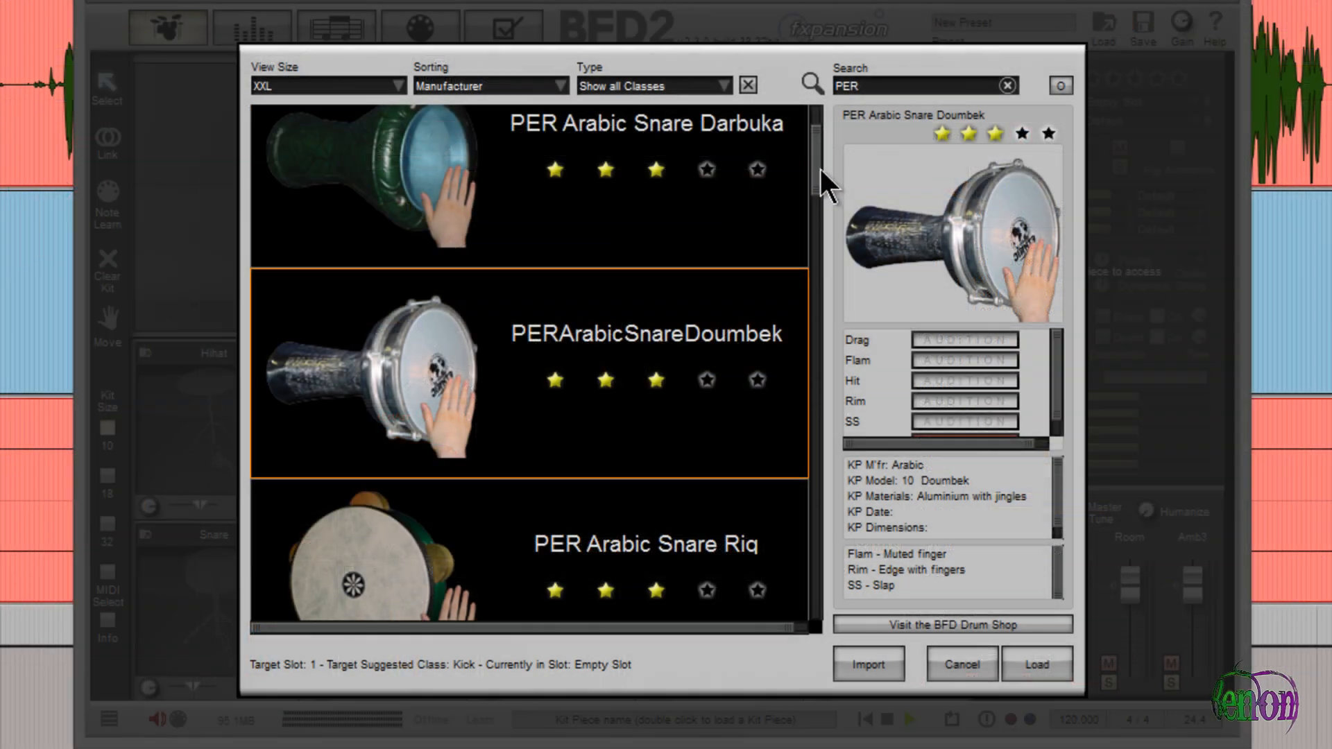
scroll(781, 262, down, 10)
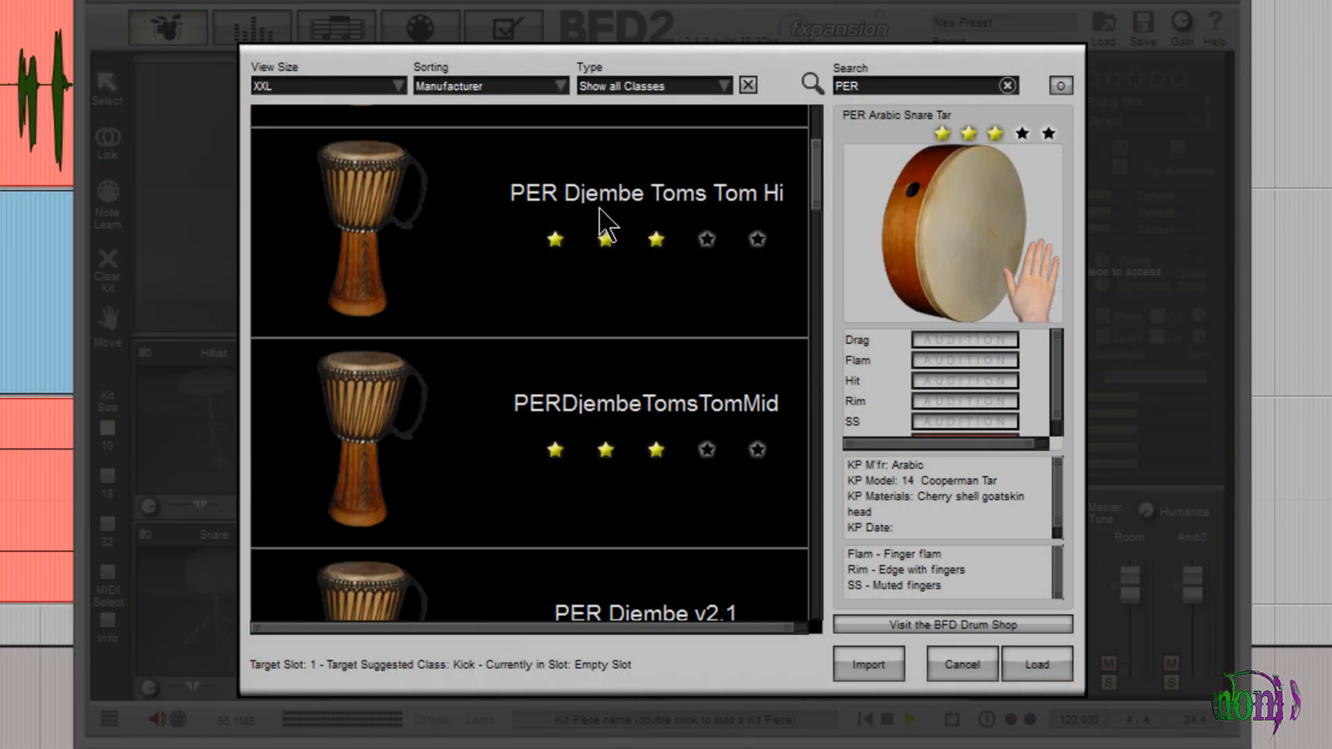
click(676, 419)
- Load the PER Kitchen Slink kit from the kit browser and try the Kick 2 drum in the kit illustration
drag(777, 244, 770, 528)
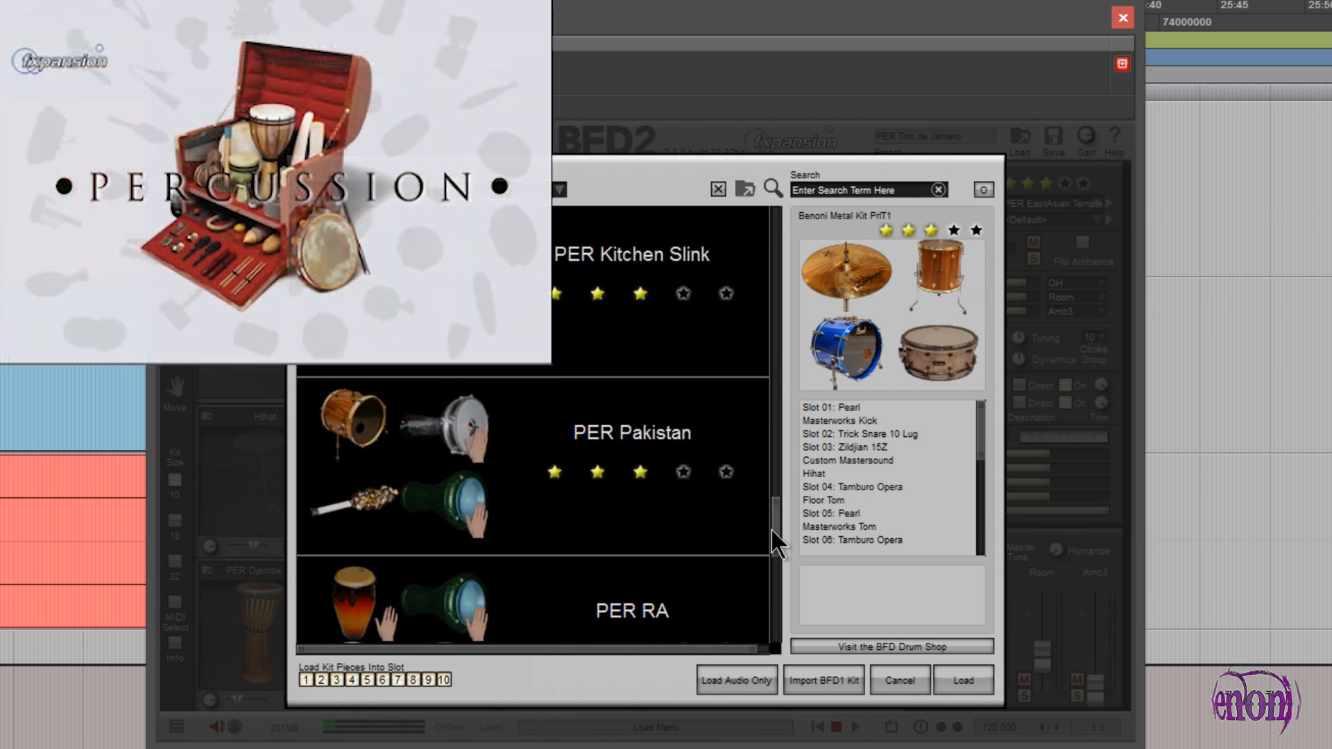
click(471, 386)
click(961, 680)
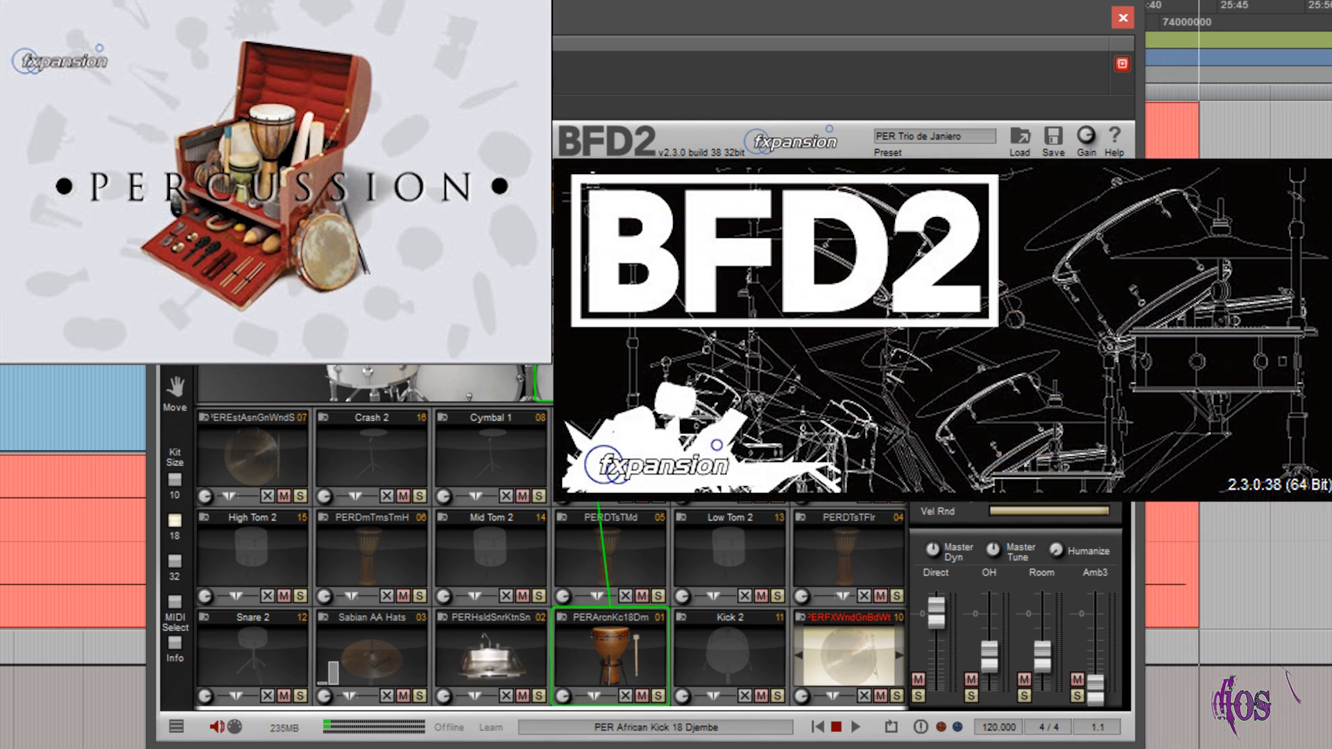
click(482, 394)
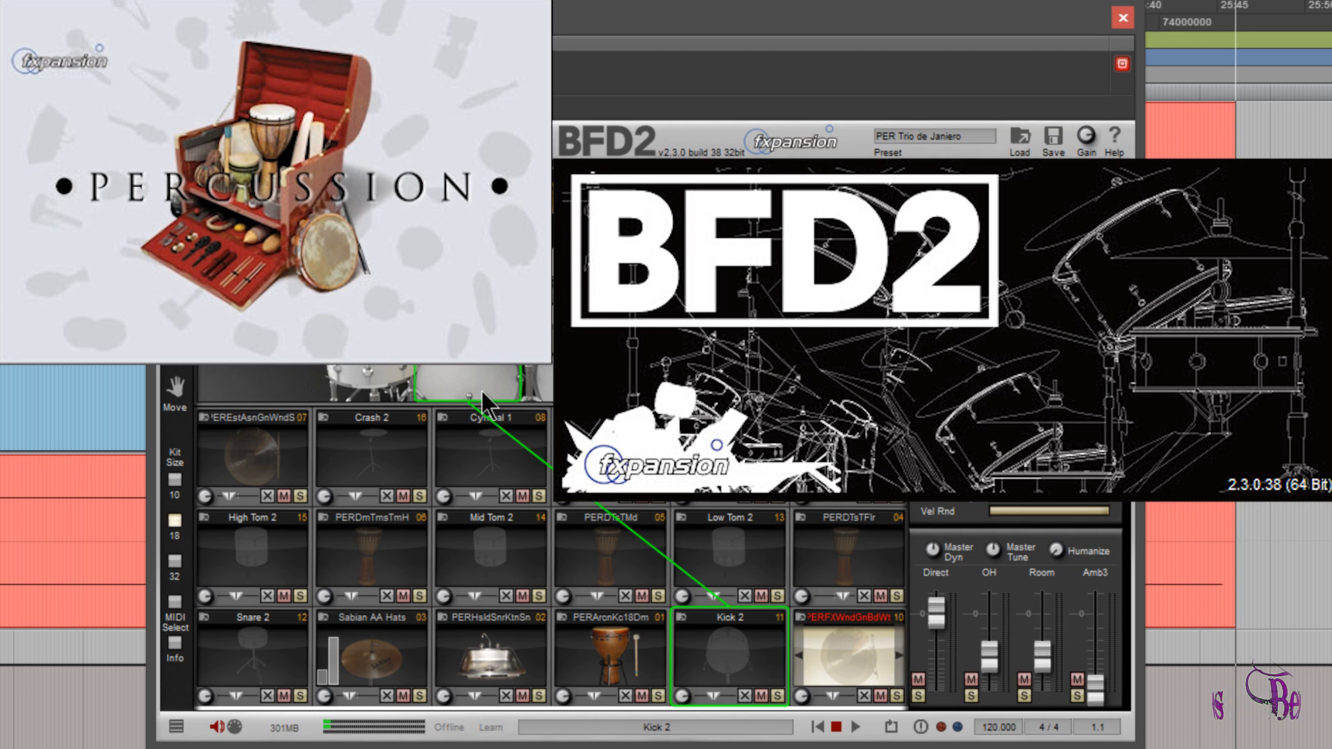